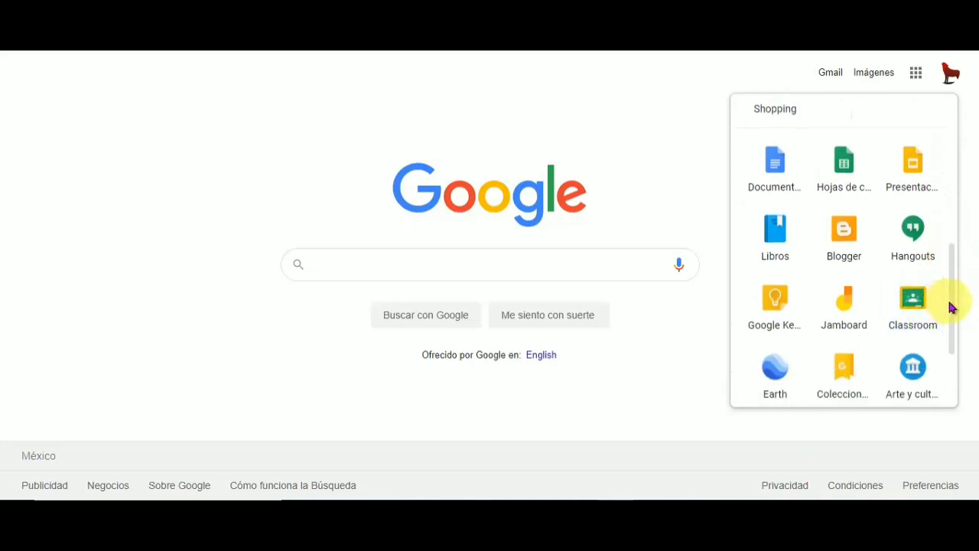
- Find Classroom among the Google apps and open it
scroll(950, 344, "down", 2)
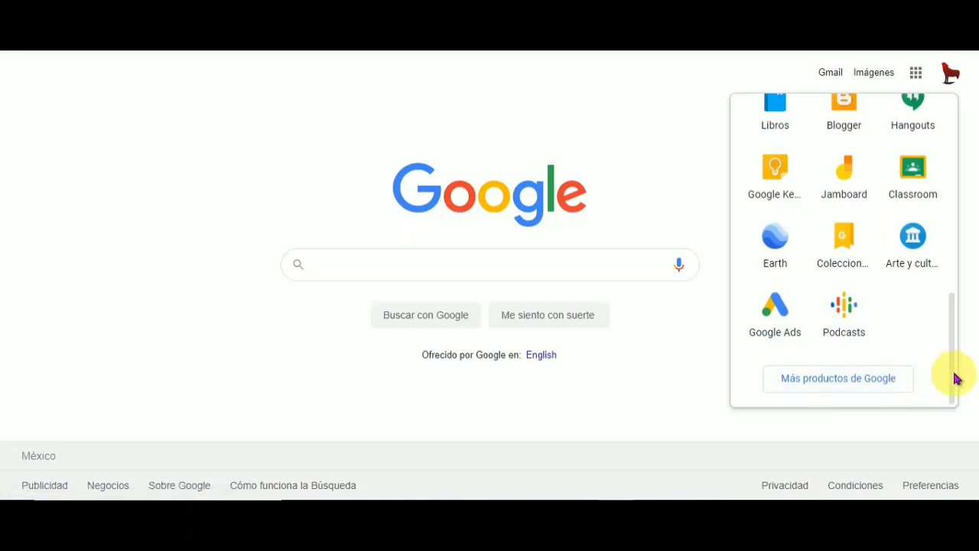
scroll(955, 378, "up", 3)
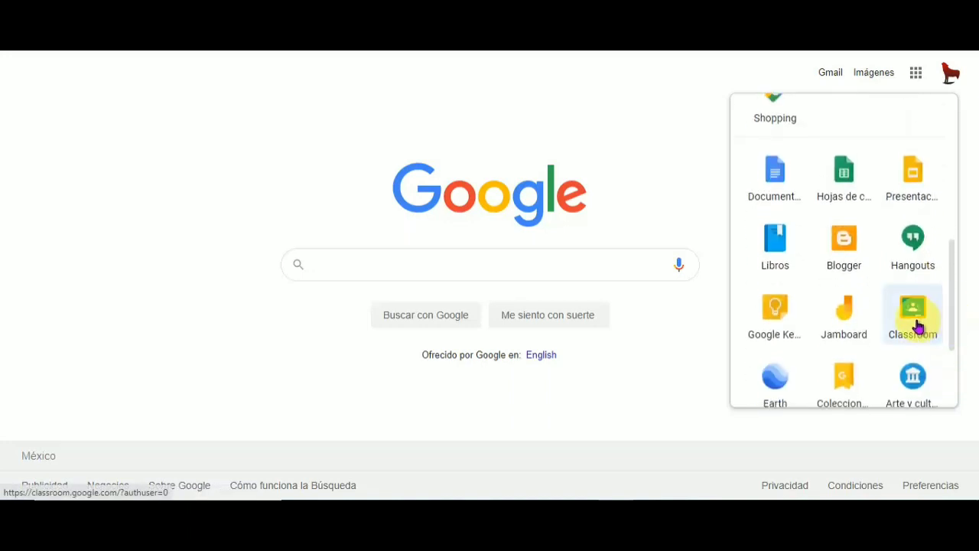
left_click(918, 327)
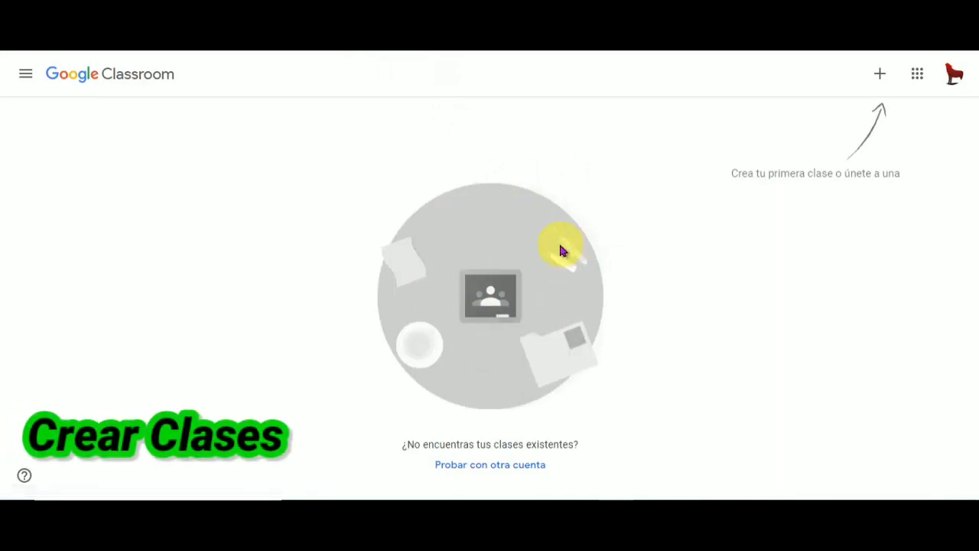
- Start creating a class and accept the notice that Classroom is not being used in a school with students
left_click(880, 79)
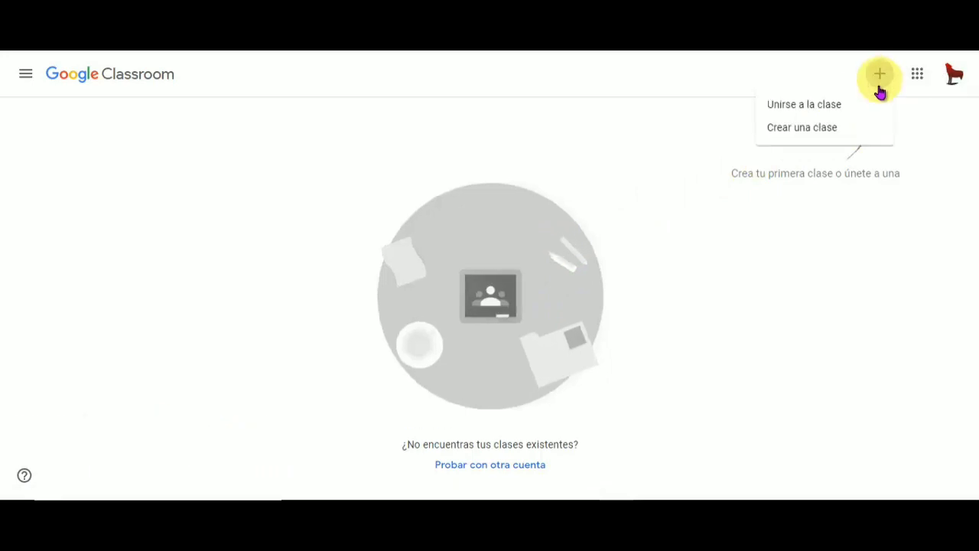
left_click(837, 130)
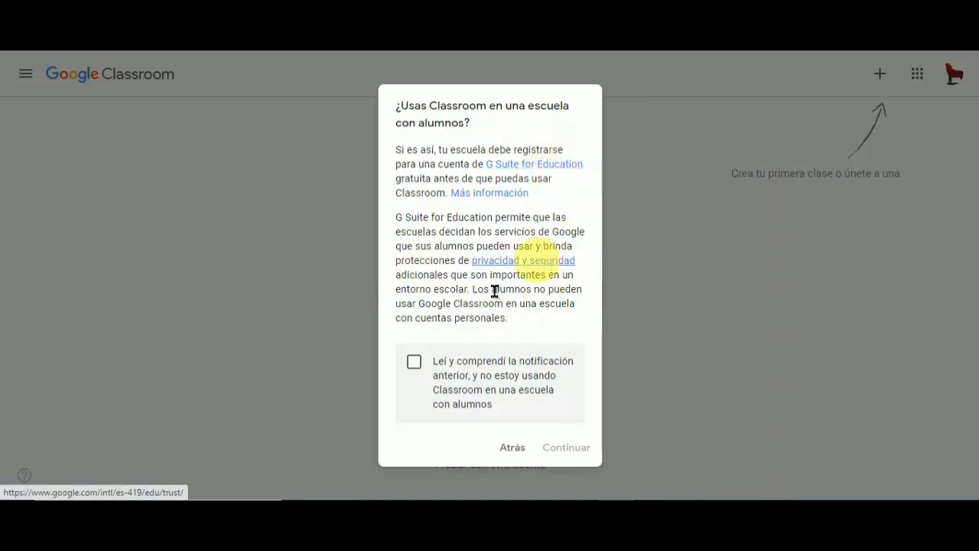
left_click(412, 364)
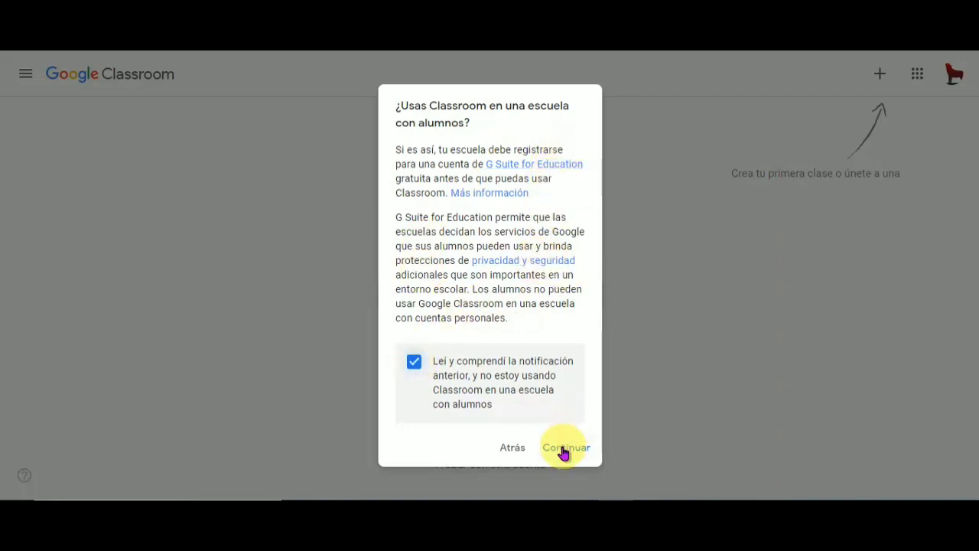
left_click(564, 450)
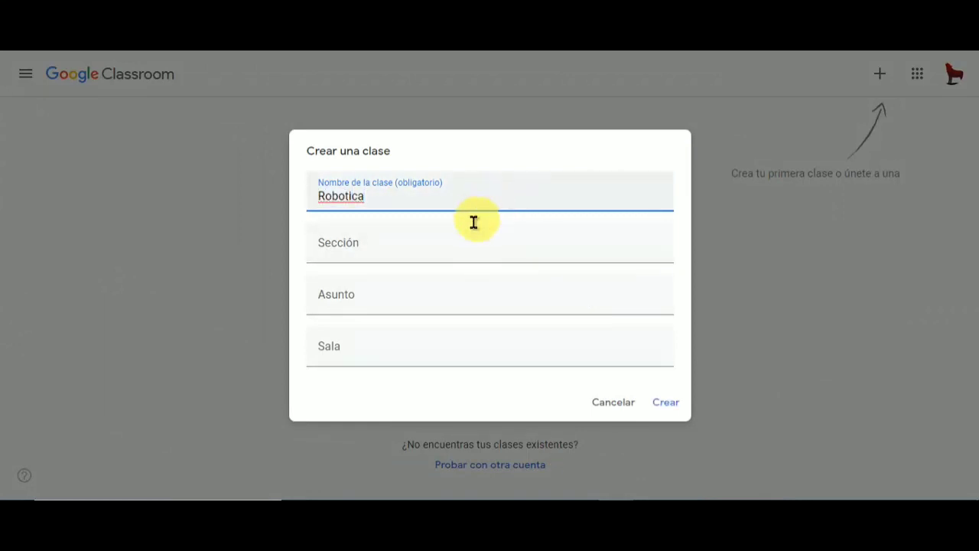
- Create the class Robotica with section 2019-2020 and a room number, leaving the subject empty
left_click(463, 244)
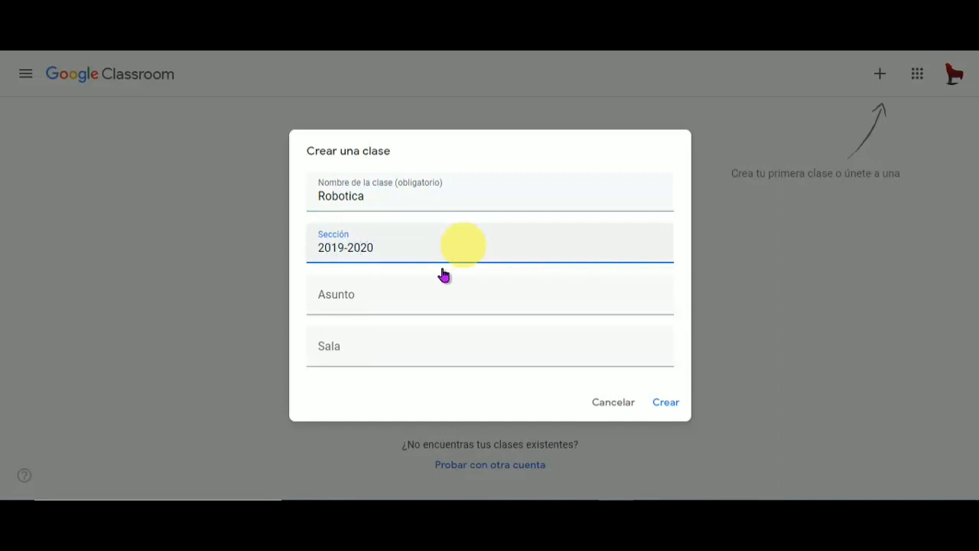
left_click(368, 345)
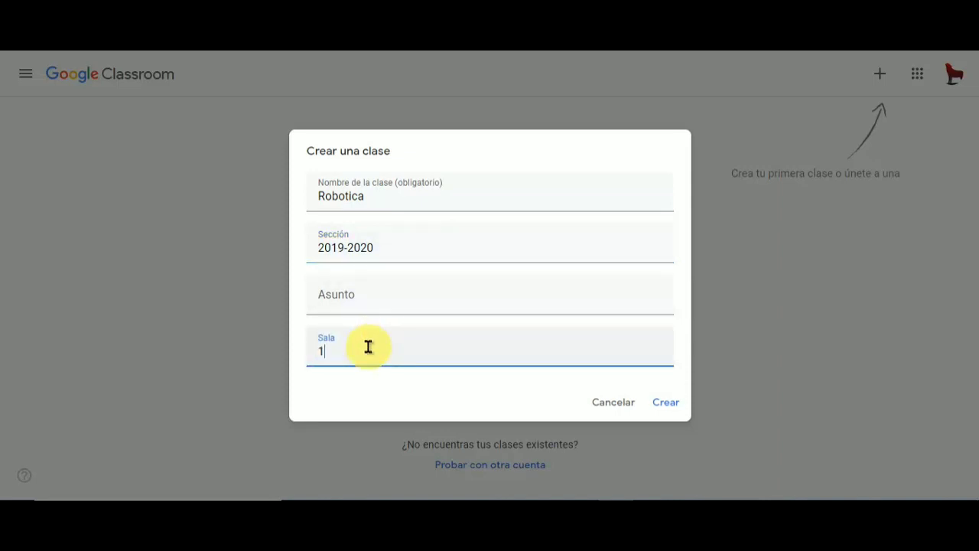
left_click(664, 403)
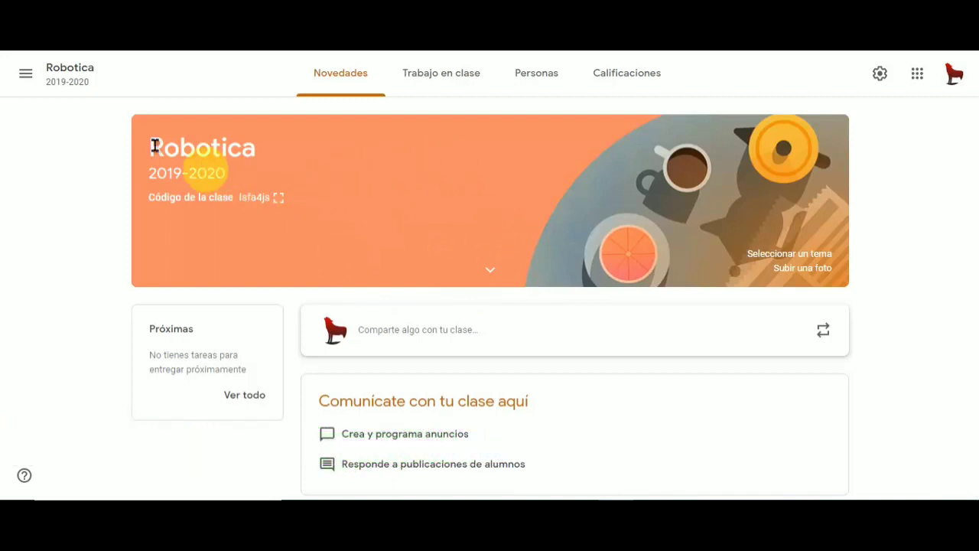
left_click(26, 75)
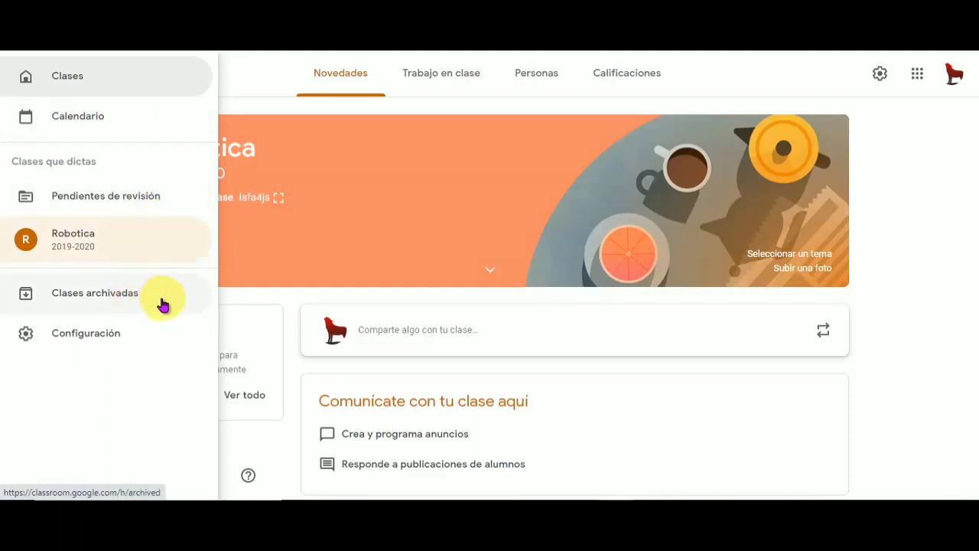
left_click(262, 82)
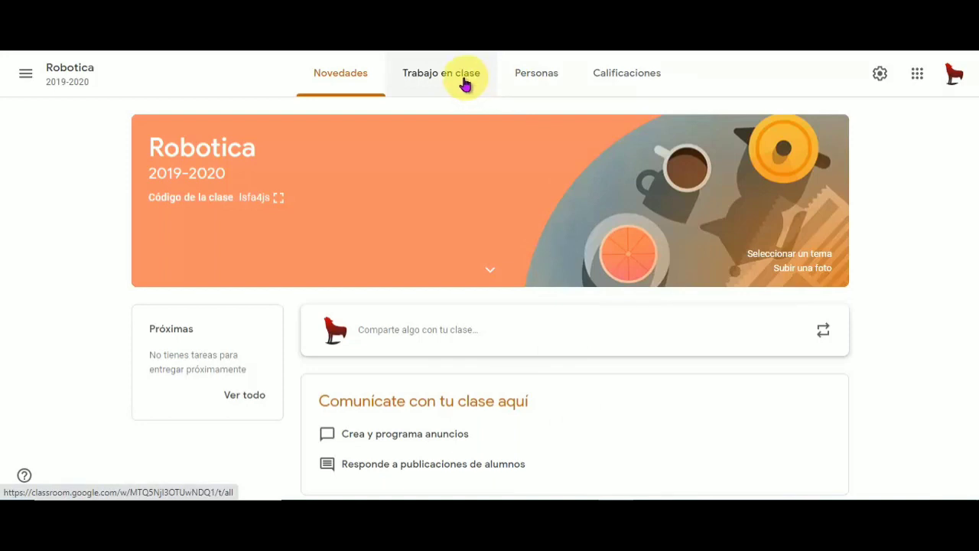
- Return to the class overview, start creating a second class and accept the school-use notice
left_click(25, 73)
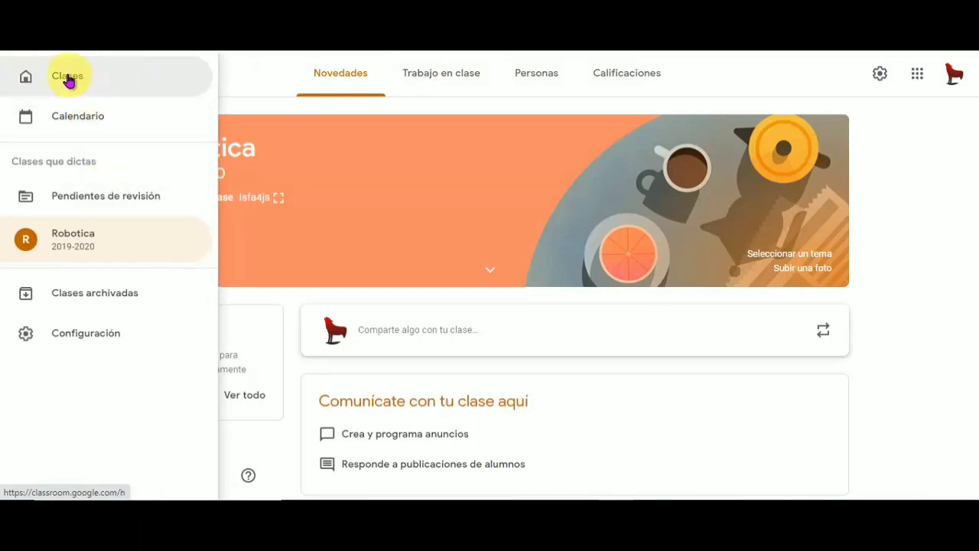
left_click(67, 80)
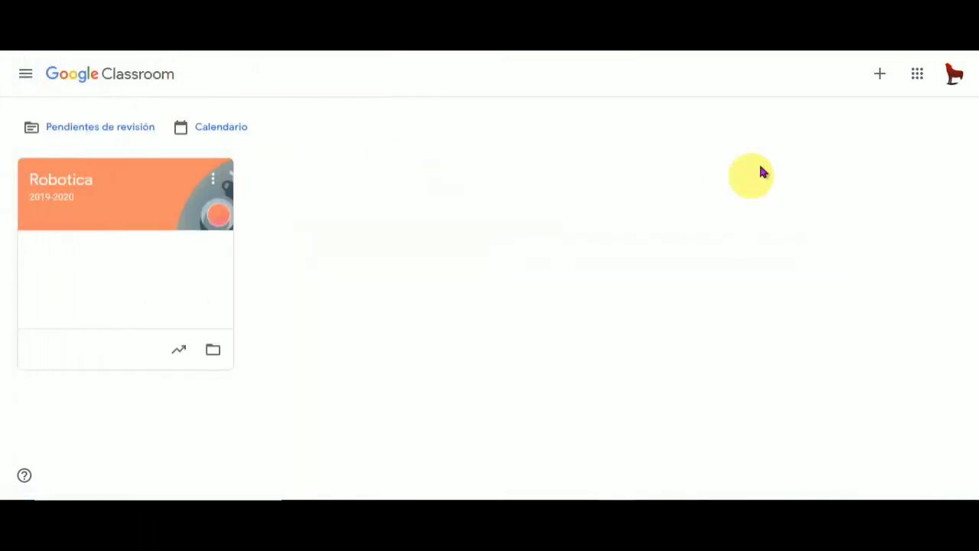
left_click(877, 77)
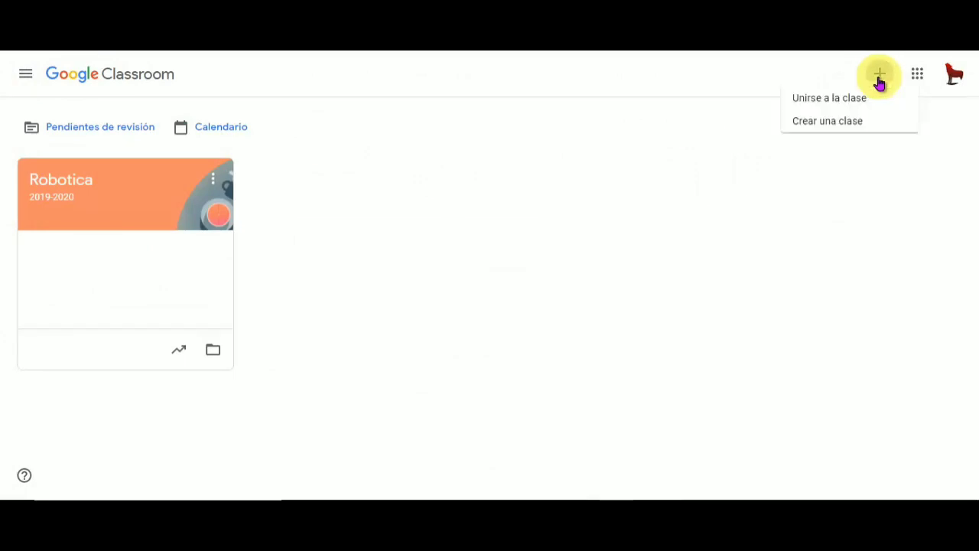
left_click(820, 128)
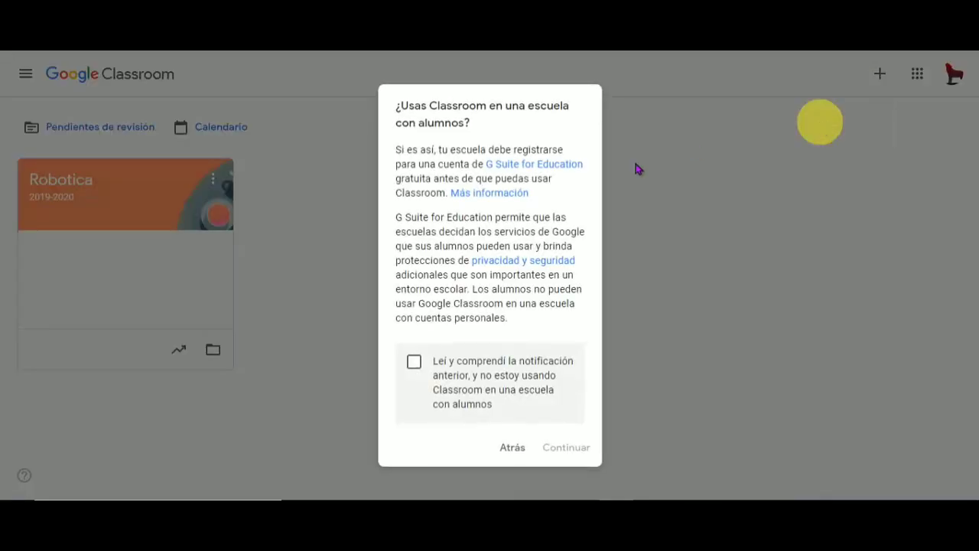
left_click(414, 363)
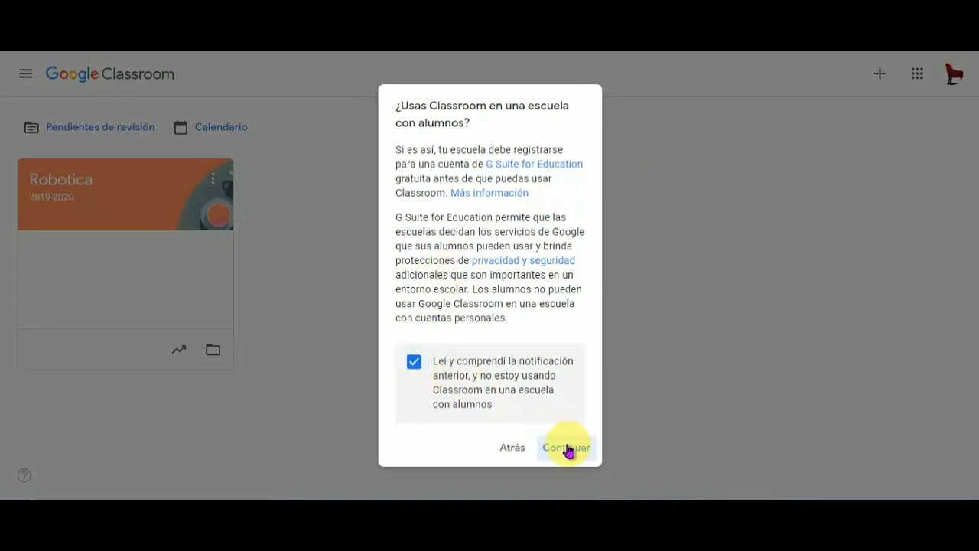
left_click(566, 448)
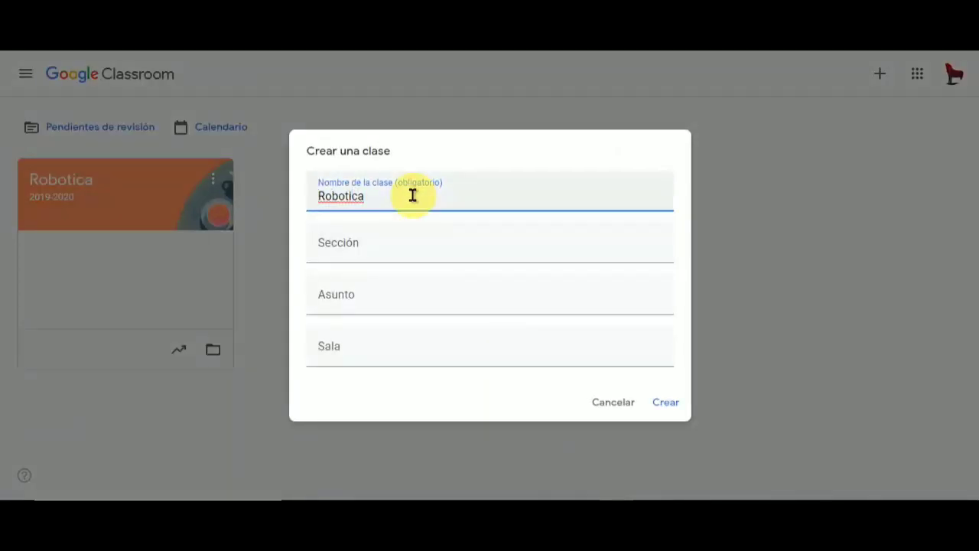
- Correct the new class's name to Robótica, set section 2019-2020 and room 1B, and create the class
right_click(354, 197)
left_click(382, 210)
left_click(376, 249)
type("2019")
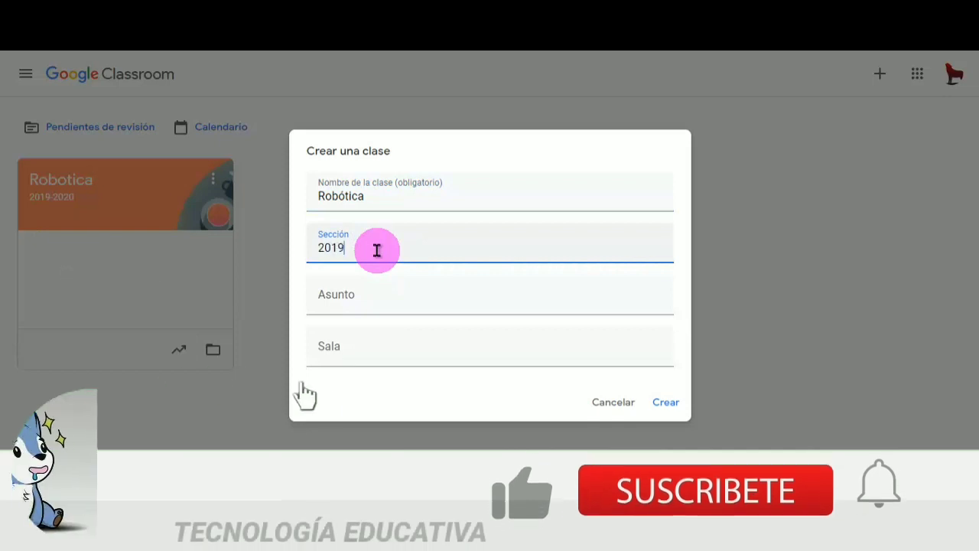
type("-2020")
left_click(358, 345)
type("1B")
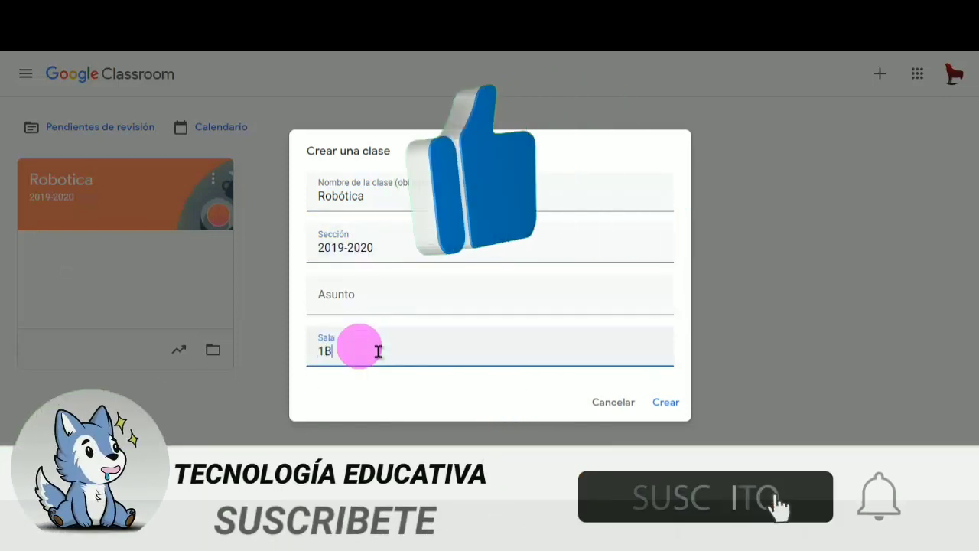
left_click(670, 404)
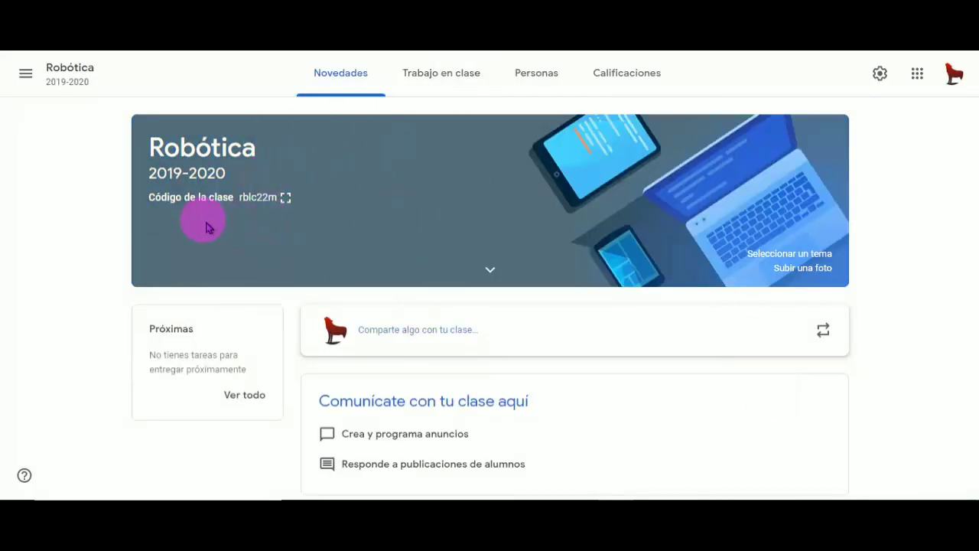
- Return to the class overview and rename the Robótica class as Robótica 1B
left_click(26, 86)
left_click(68, 84)
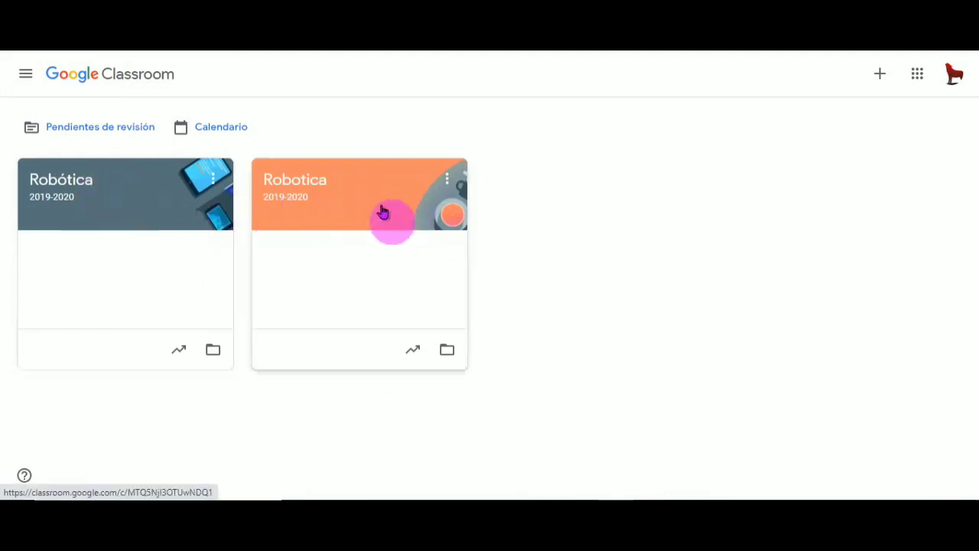
left_click(214, 184)
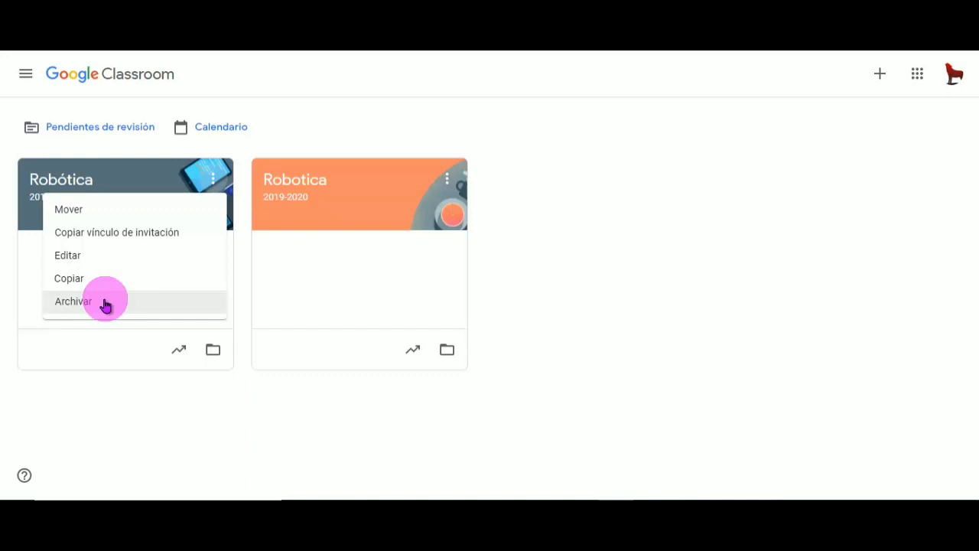
left_click(102, 261)
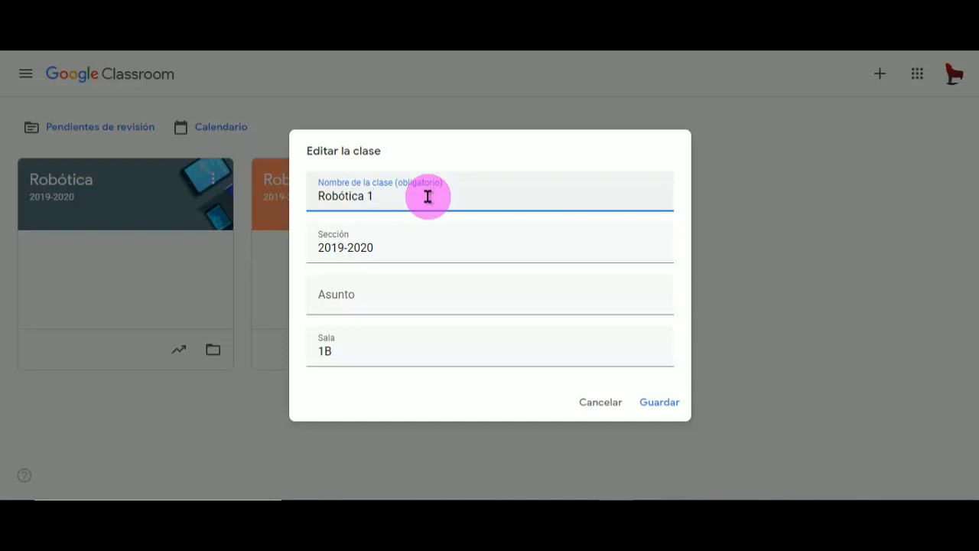
left_click(665, 408)
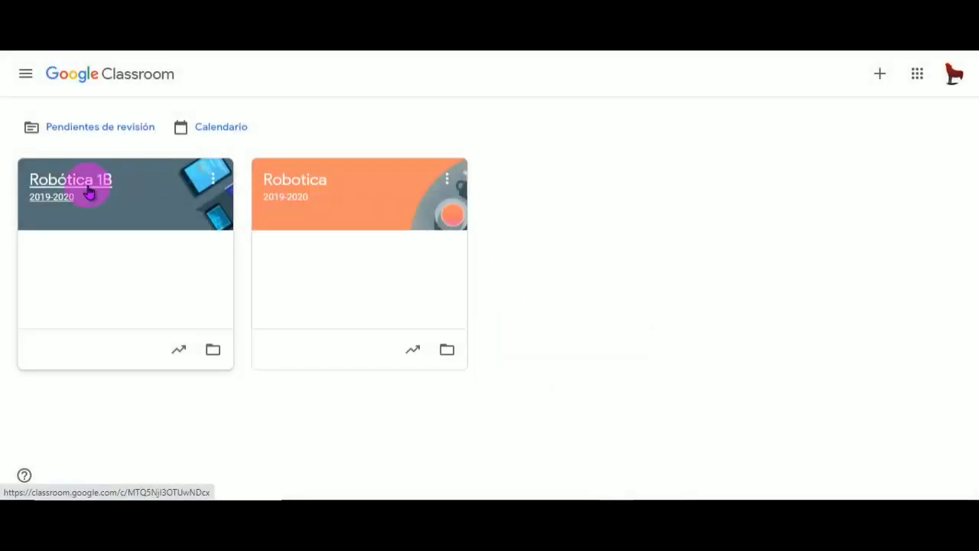
- Open the Robótica 1B class and look through its Trabajo en clase, Personas and Calificaciones pages
left_click(136, 191)
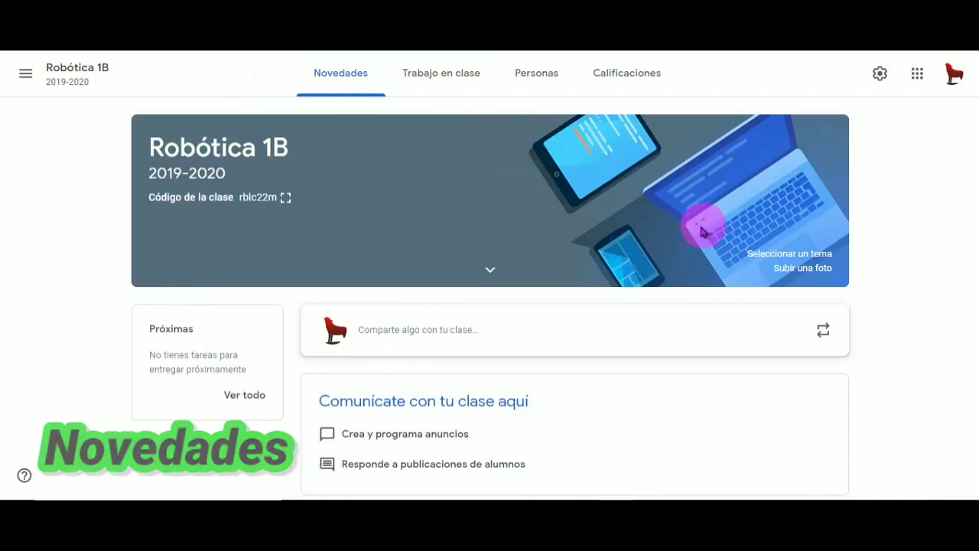
left_click(451, 89)
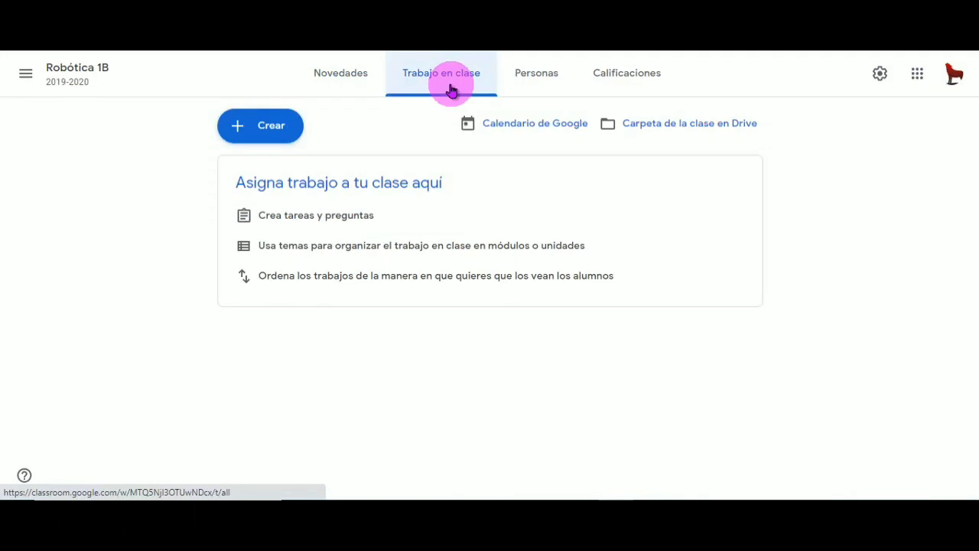
left_click(538, 90)
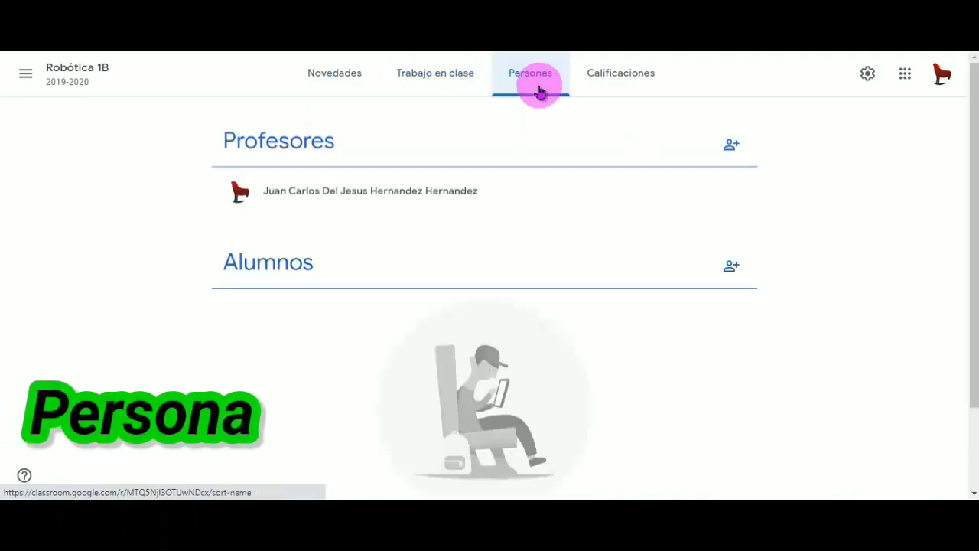
left_click(616, 83)
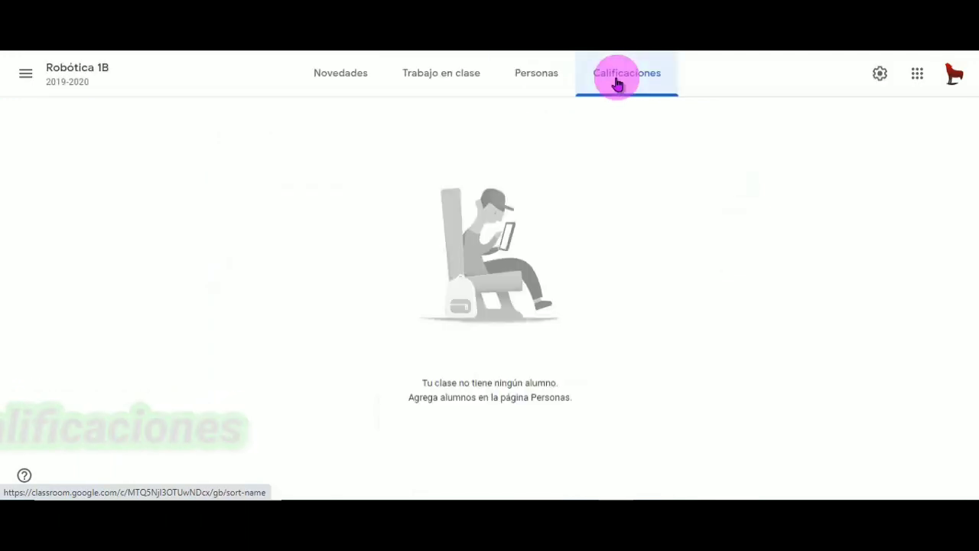
- Open the theme gallery from the Novedades page and browse the Lengua y cultura, Matemáticas y ciencia, Arte, Deportes and Otra categories
left_click(360, 78)
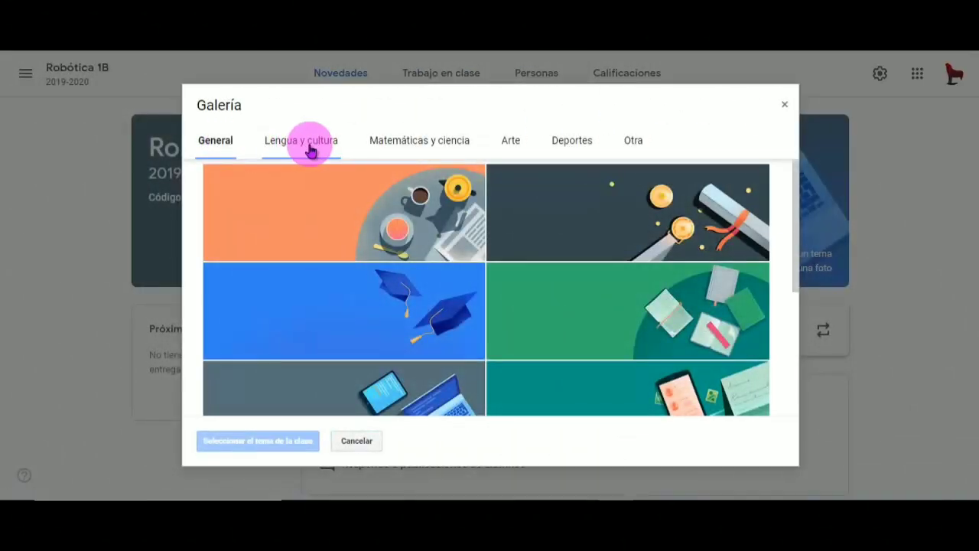
left_click(313, 148)
left_click(446, 145)
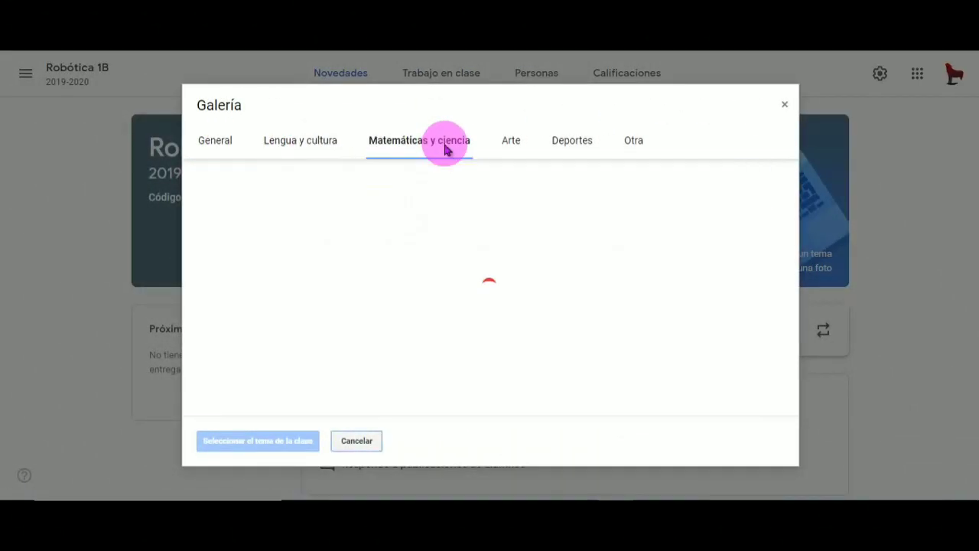
left_click(516, 147)
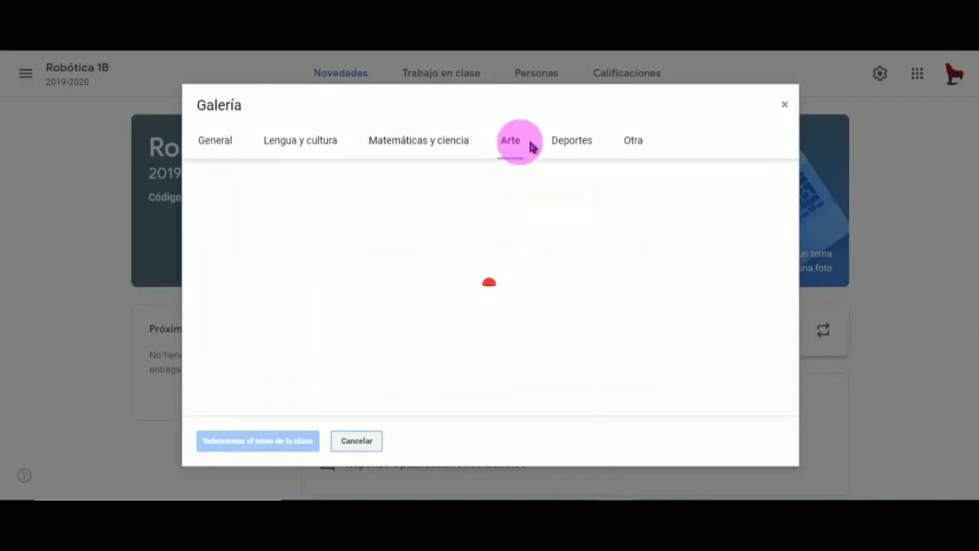
left_click(572, 146)
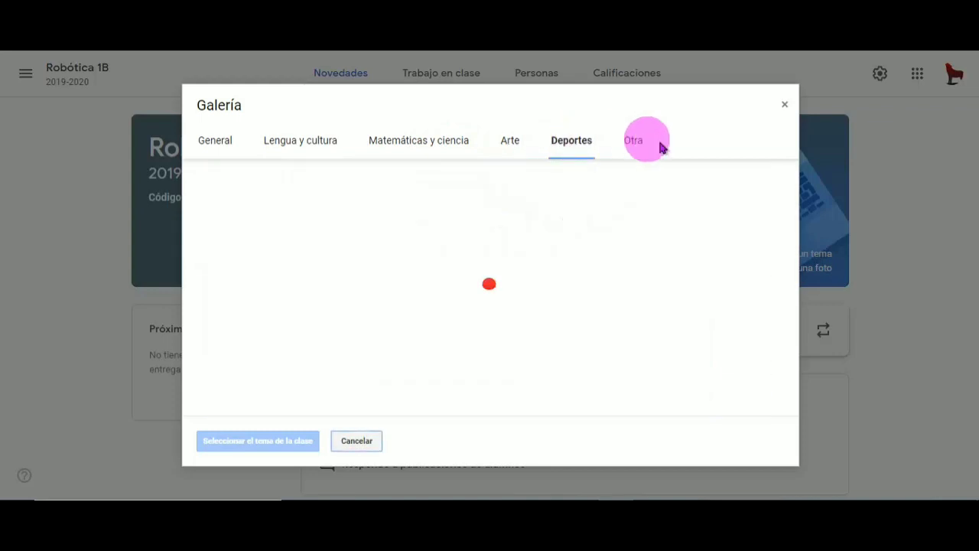
left_click(640, 145)
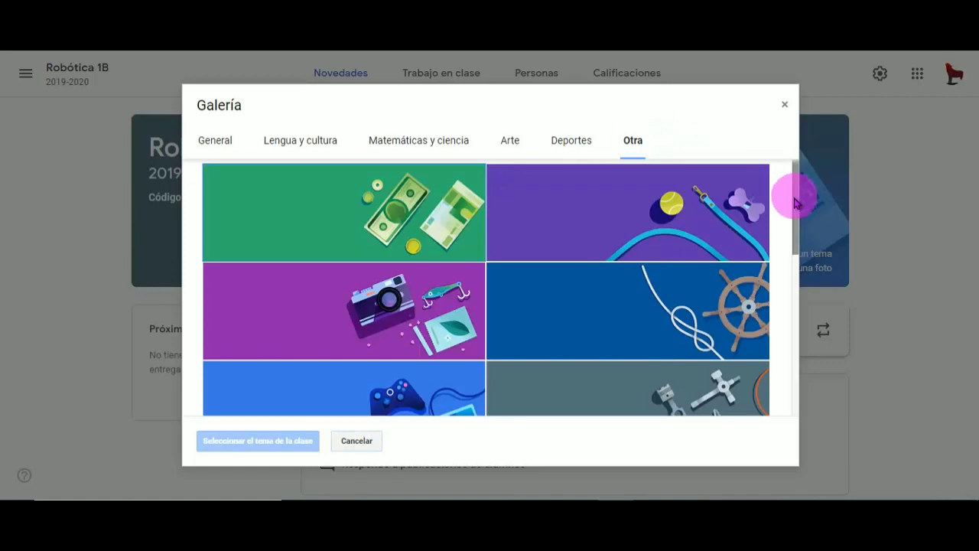
- Look over the theme images in the Otra category and close the gallery without applying one
left_click_drag(797, 199, 775, 143)
left_click(472, 219)
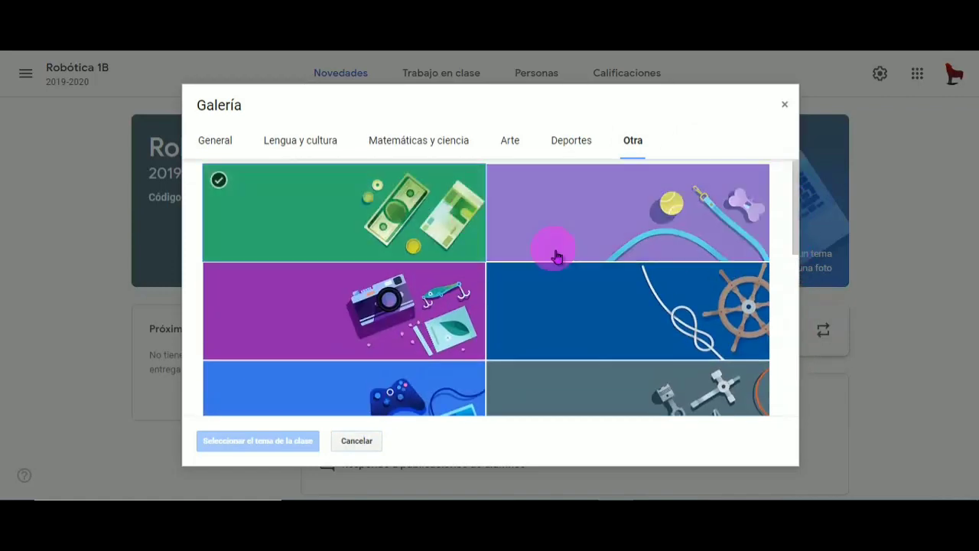
left_click(553, 250)
left_click(615, 266)
left_click(471, 329)
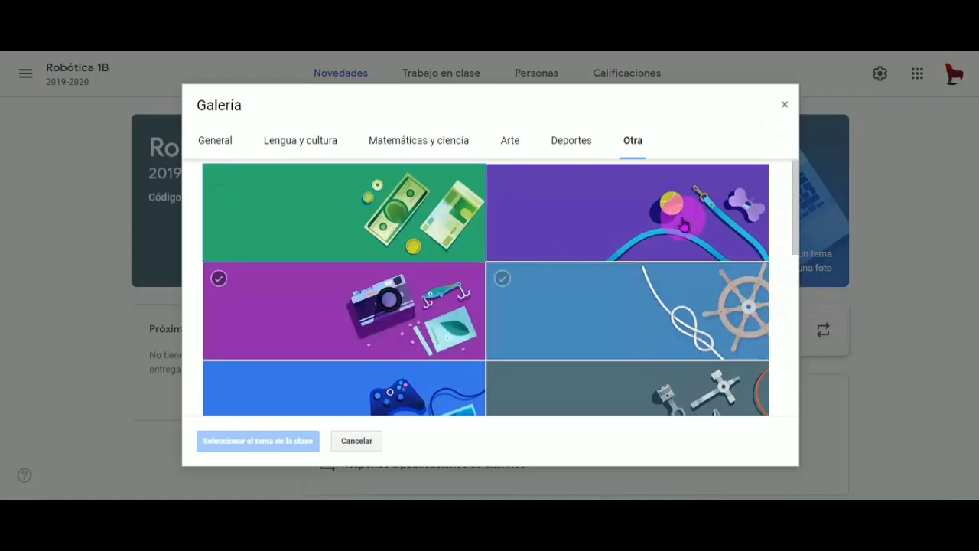
left_click(785, 105)
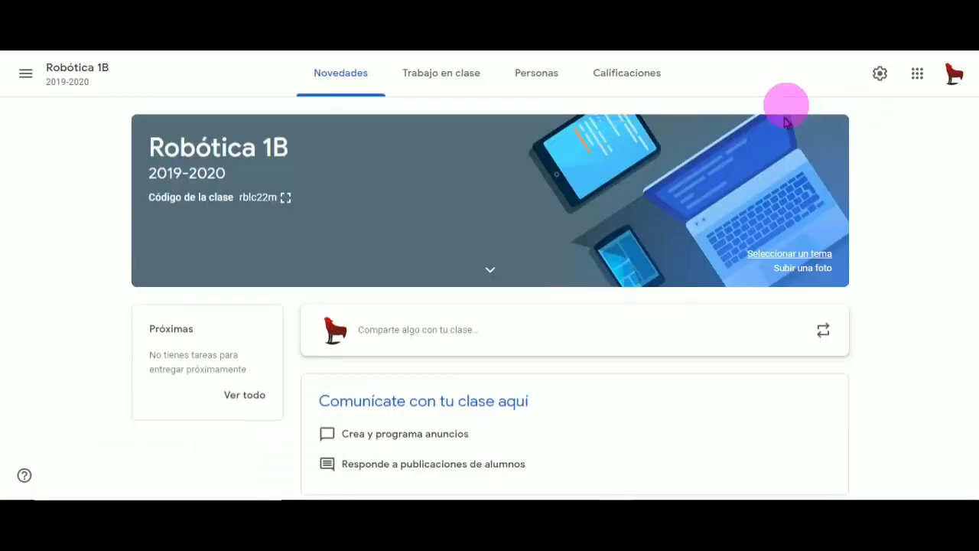
- Start uploading a class photo from the computer and browse to the Nueva carpeta (4) folder on the KINGSTON (F:) drive
left_click(795, 272)
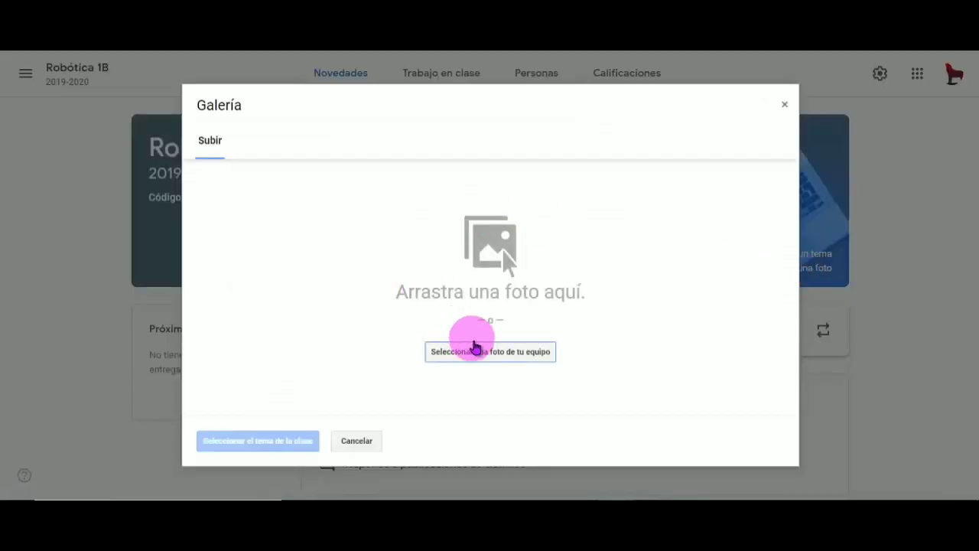
left_click(484, 352)
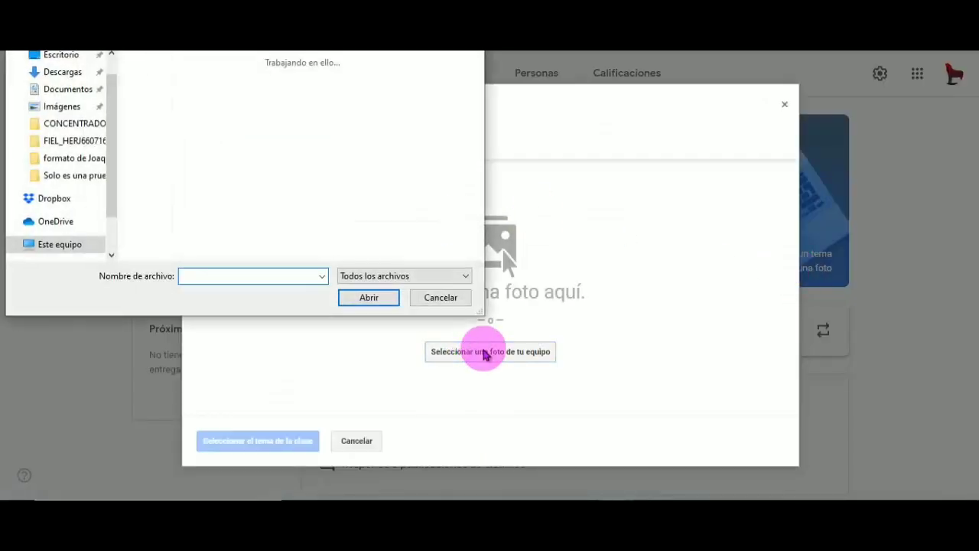
left_click_drag(115, 196, 74, 225)
left_click(68, 233)
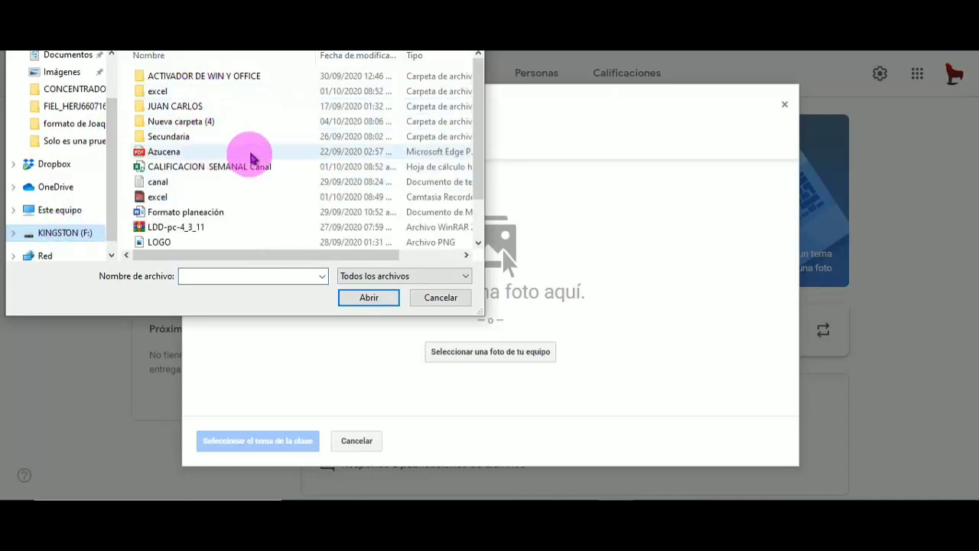
double_click(233, 126)
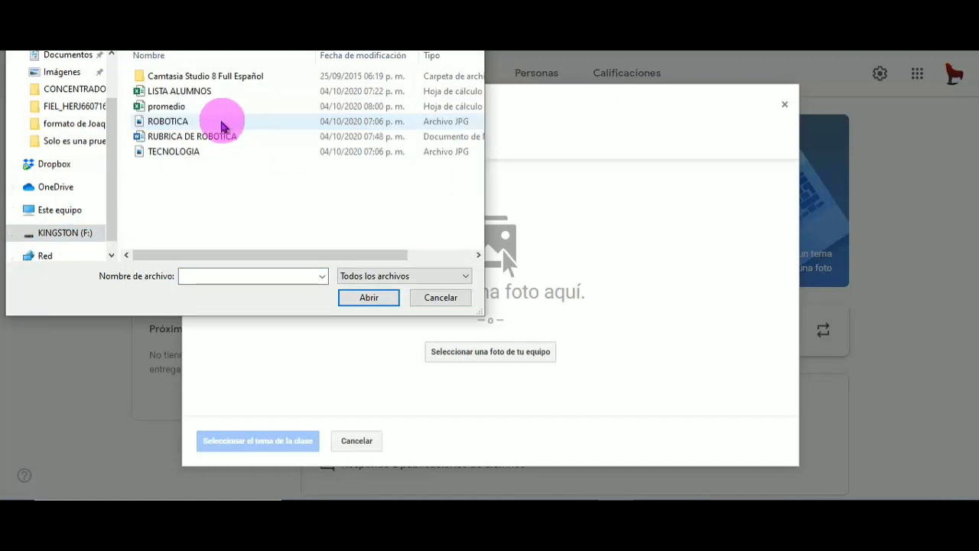
- Try to upload the ROBOTICA image as the class photo and dismiss the notice
left_click(221, 122)
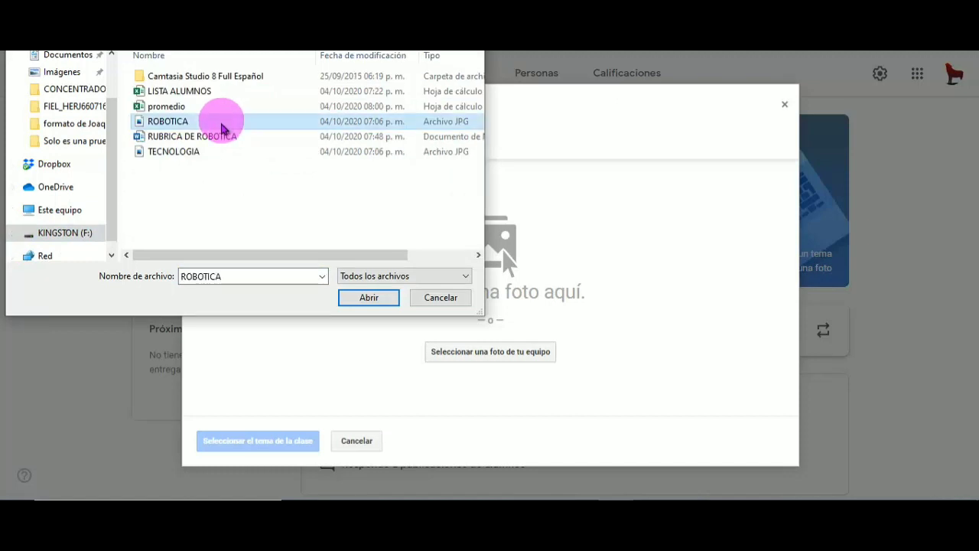
left_click(381, 299)
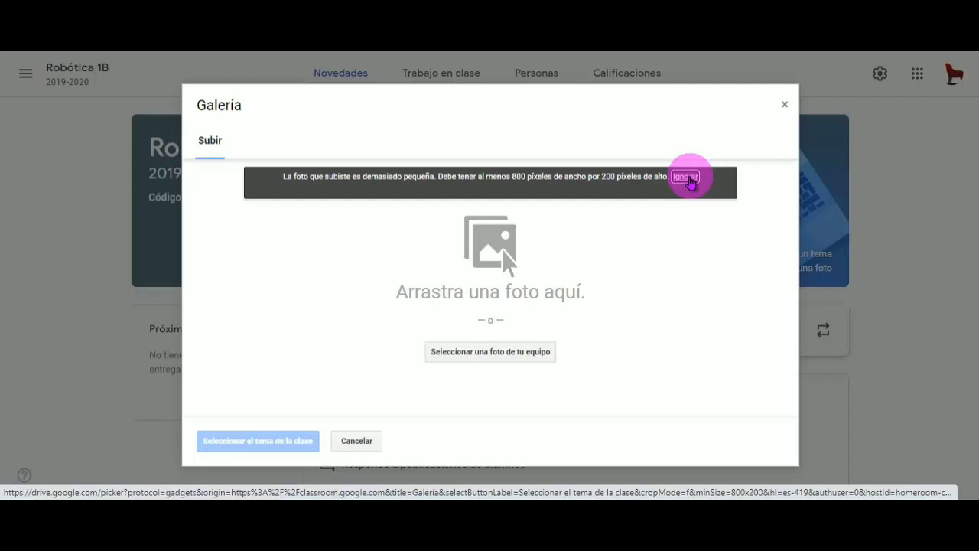
left_click(686, 178)
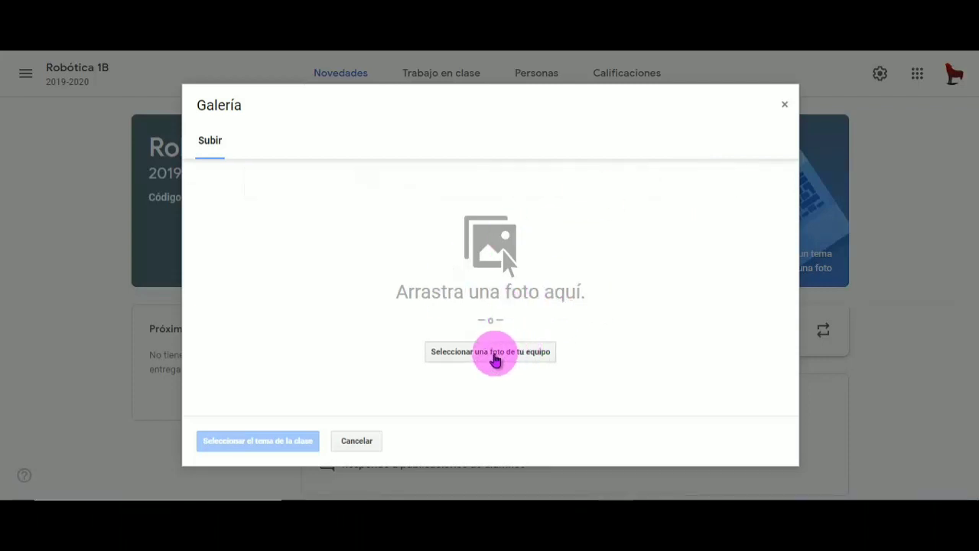
- Upload the TECNOLOGIA image, move the crop area to its lower-left part and apply it as the class theme
left_click(496, 357)
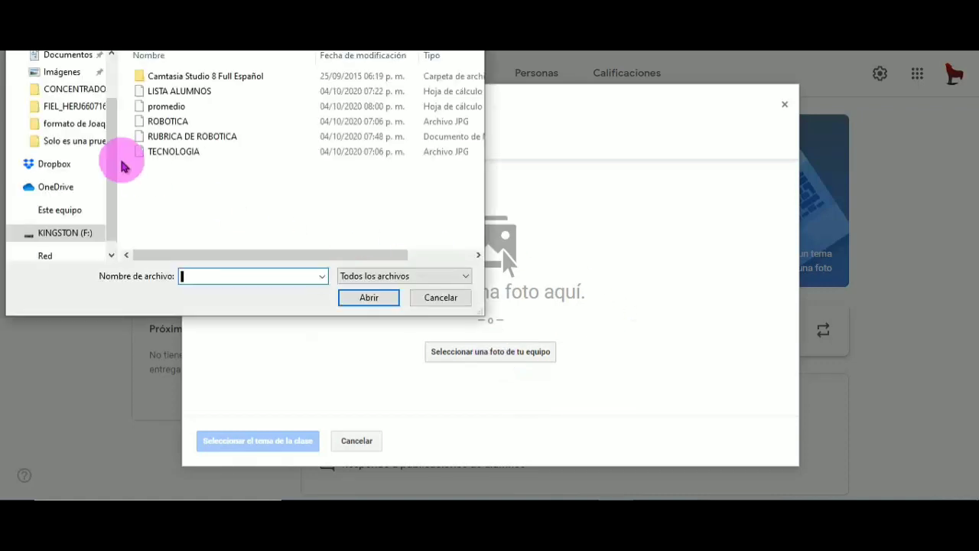
left_click(196, 152)
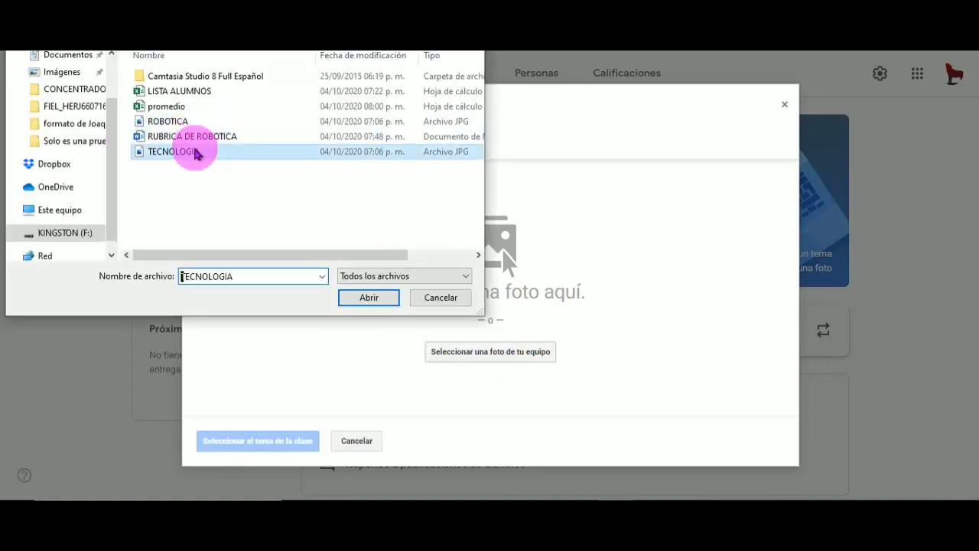
left_click(370, 299)
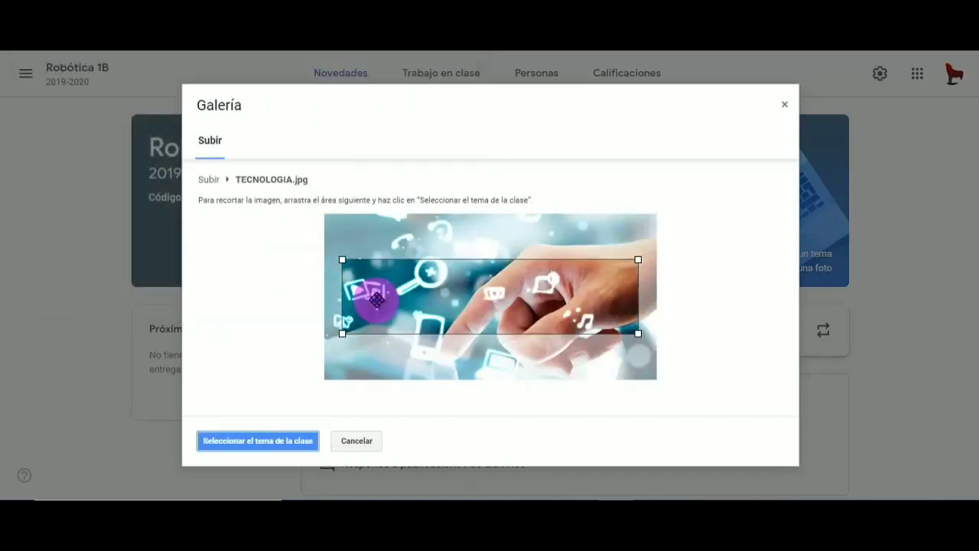
left_click_drag(528, 297, 512, 341)
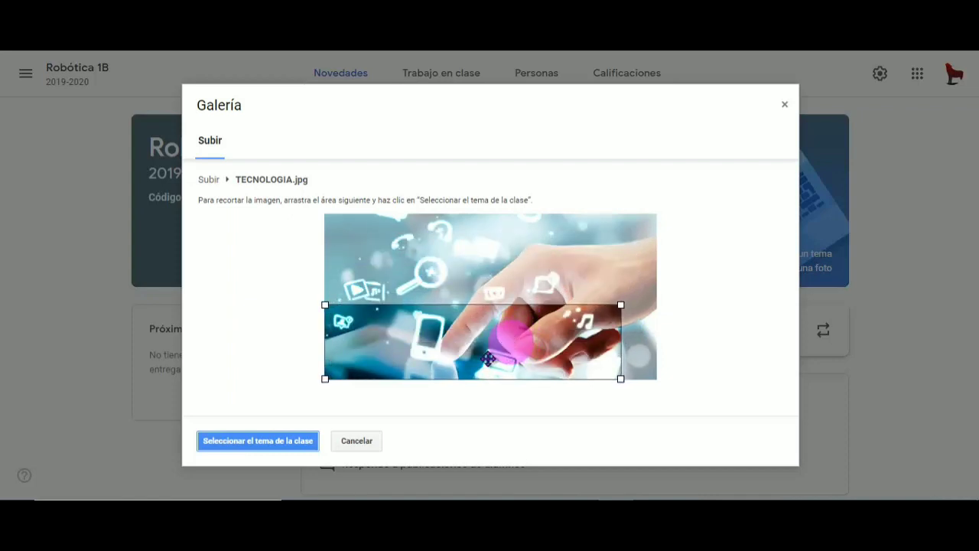
left_click(260, 441)
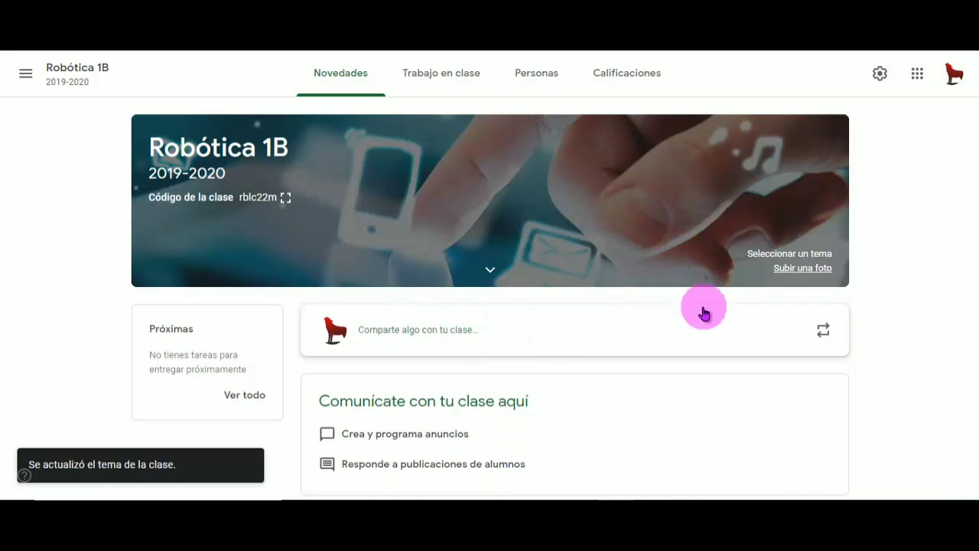
- Go to the Personas page and view the teacher and student invitation forms, cancelling each one
left_click(441, 73)
left_click(526, 75)
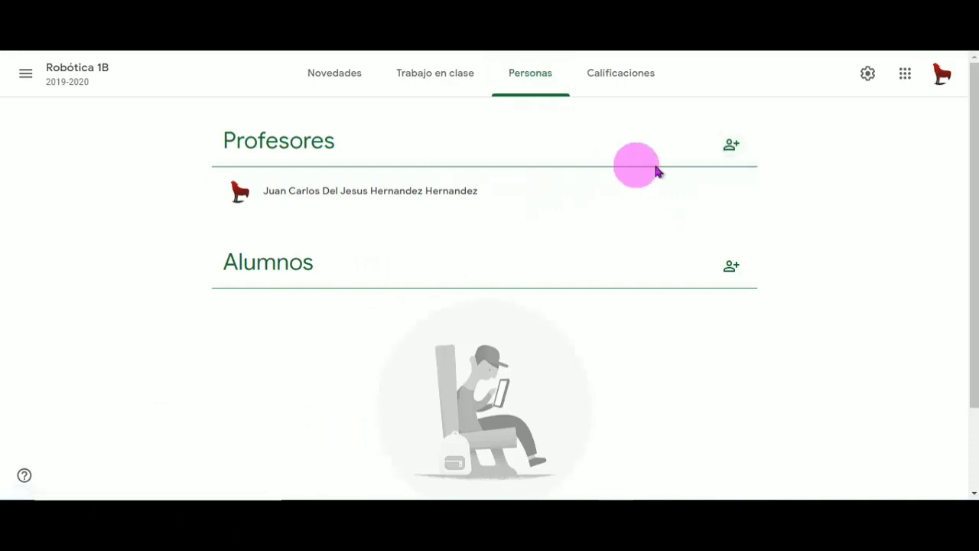
left_click(725, 150)
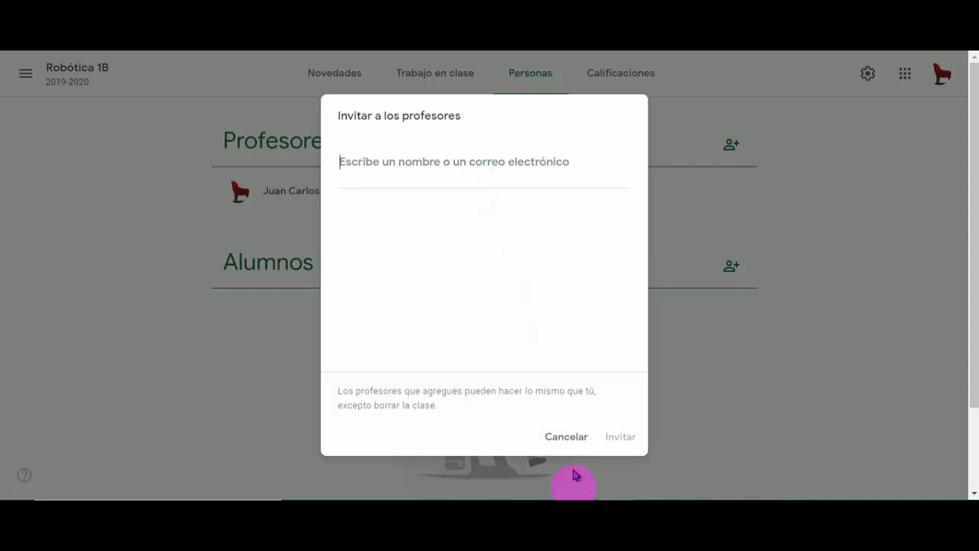
left_click(572, 444)
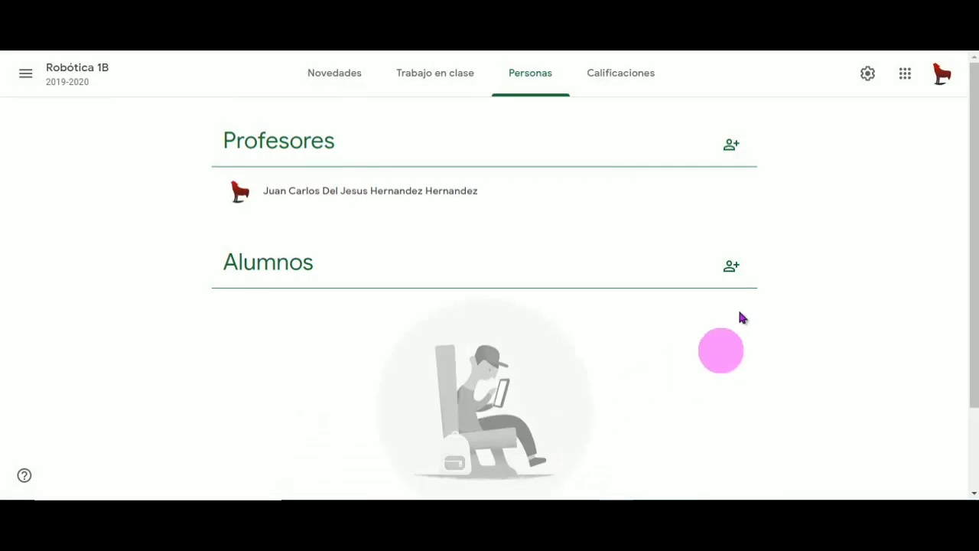
left_click(732, 272)
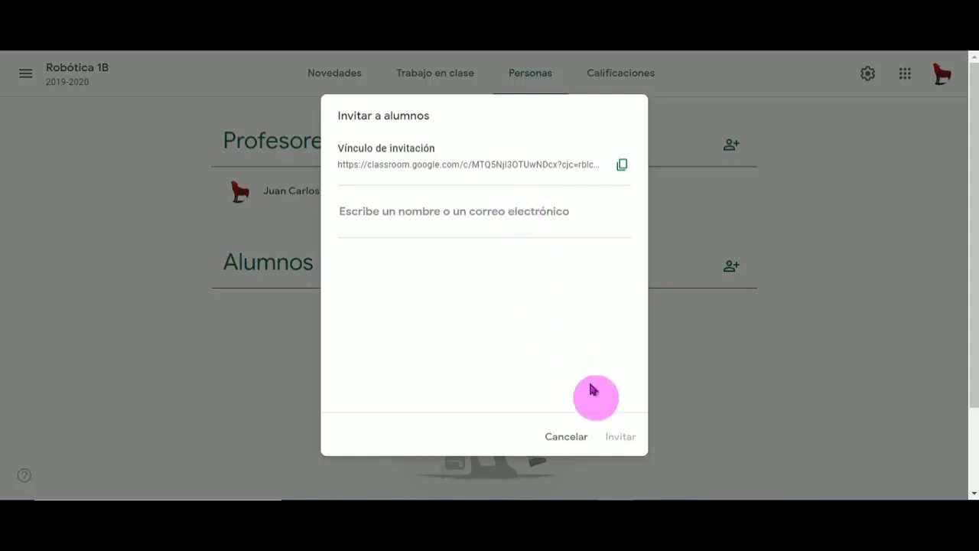
left_click(564, 433)
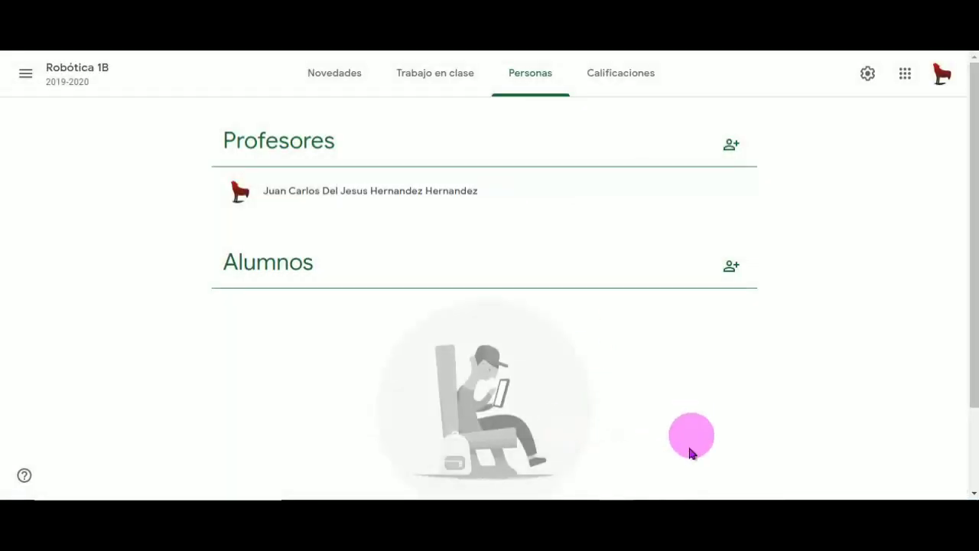
- Switch to the LISTA ALUMNOS workbook in Excel, copy the student e-mail addresses in C7:C11 and return to Google Classroom
mouse_move(650, 494)
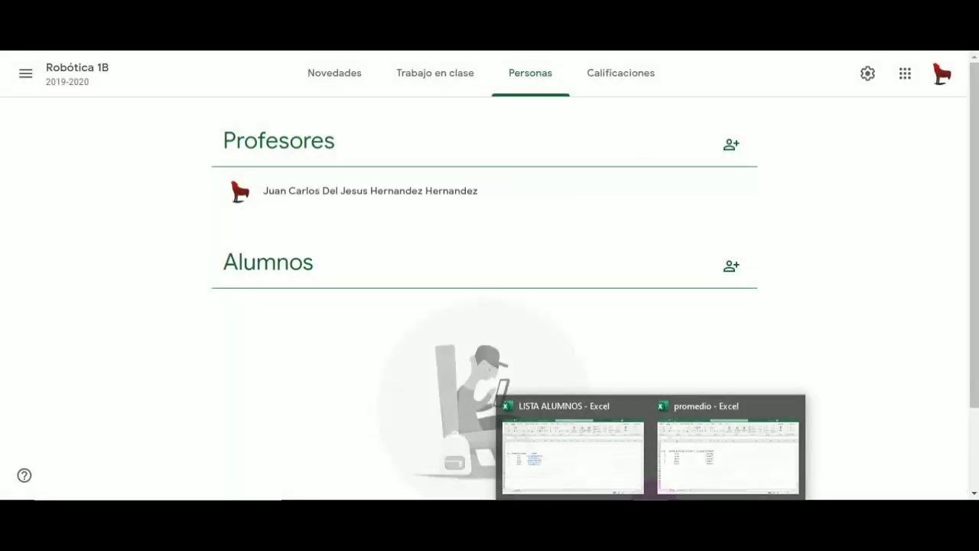
left_click(600, 468)
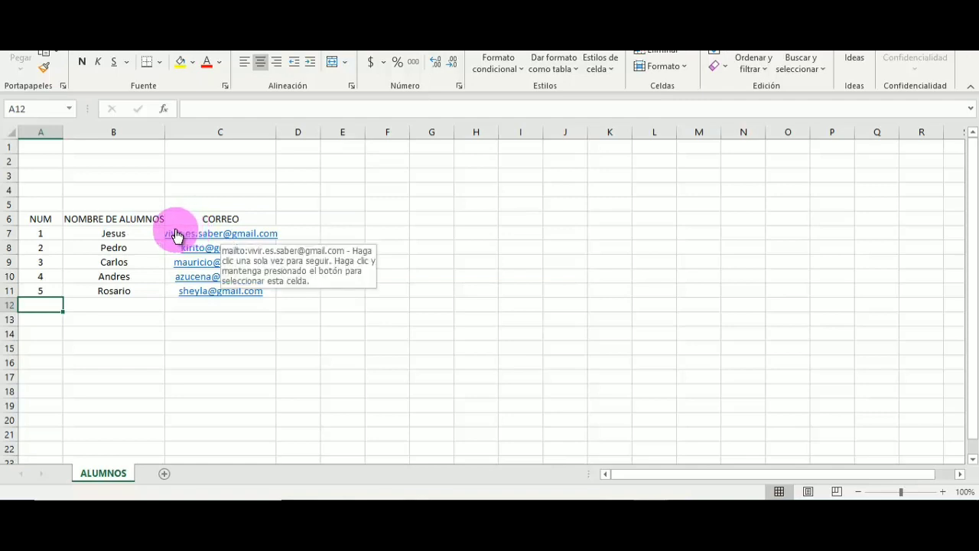
left_click_drag(181, 237, 206, 284)
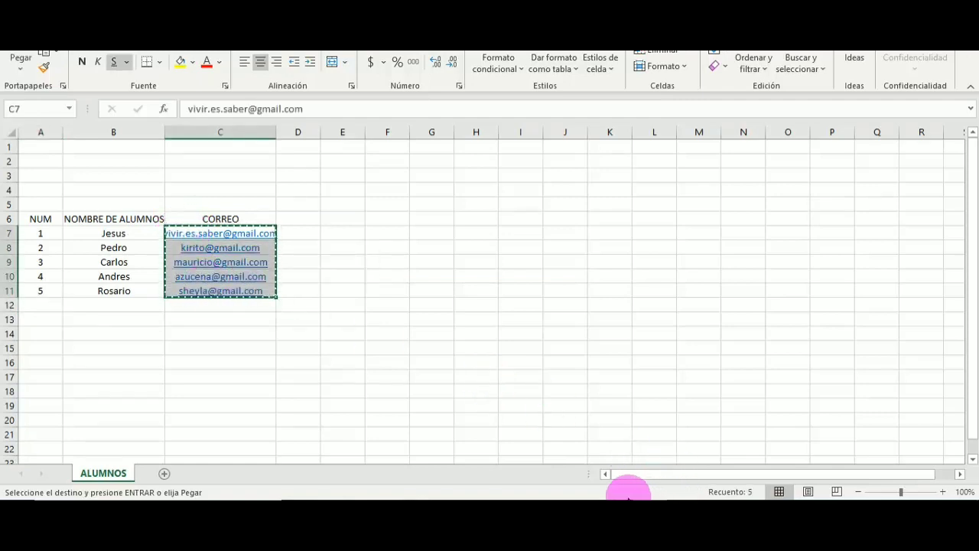
left_click(620, 497)
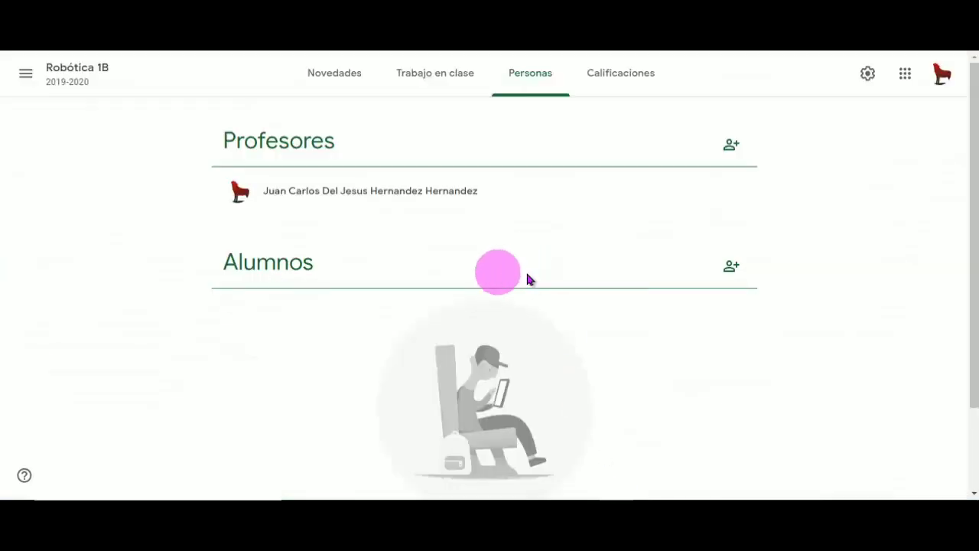
- Paste the copied e-mail addresses as recipients of a student invitation, add them all, and cancel the invitation
left_click(732, 269)
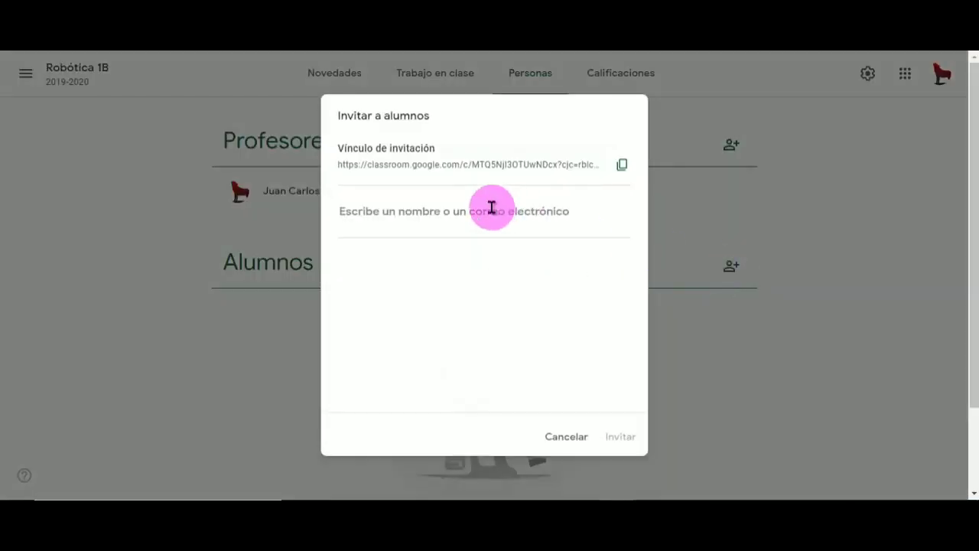
key("ctrl+v")
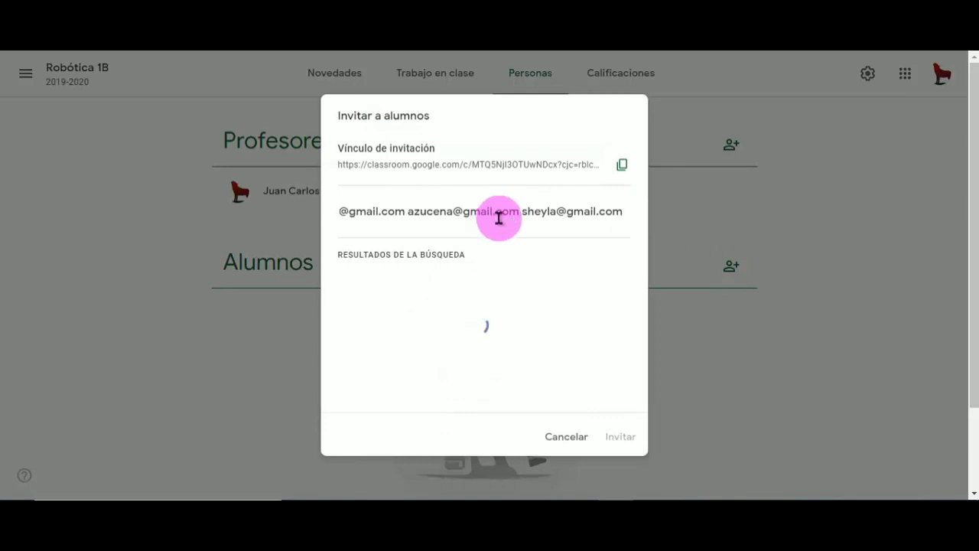
left_click(390, 294)
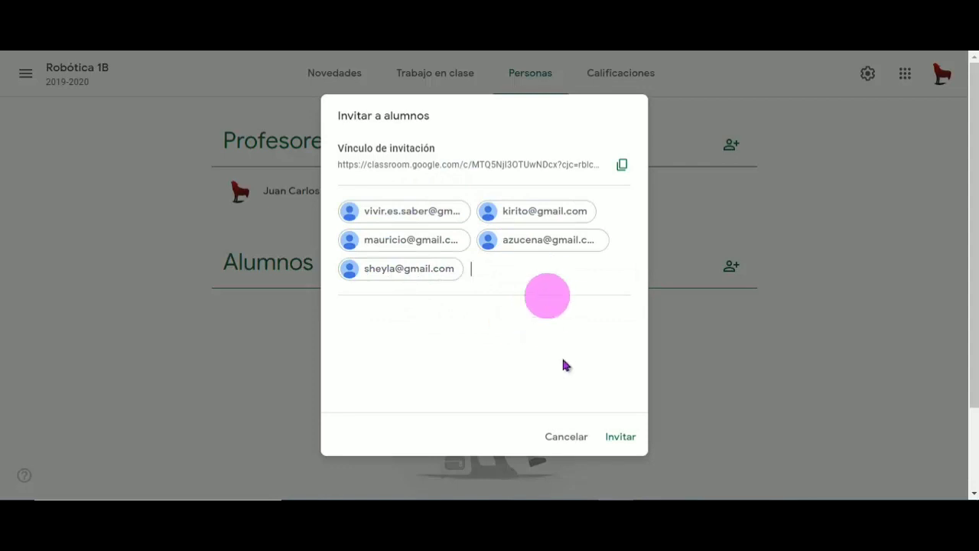
left_click(569, 442)
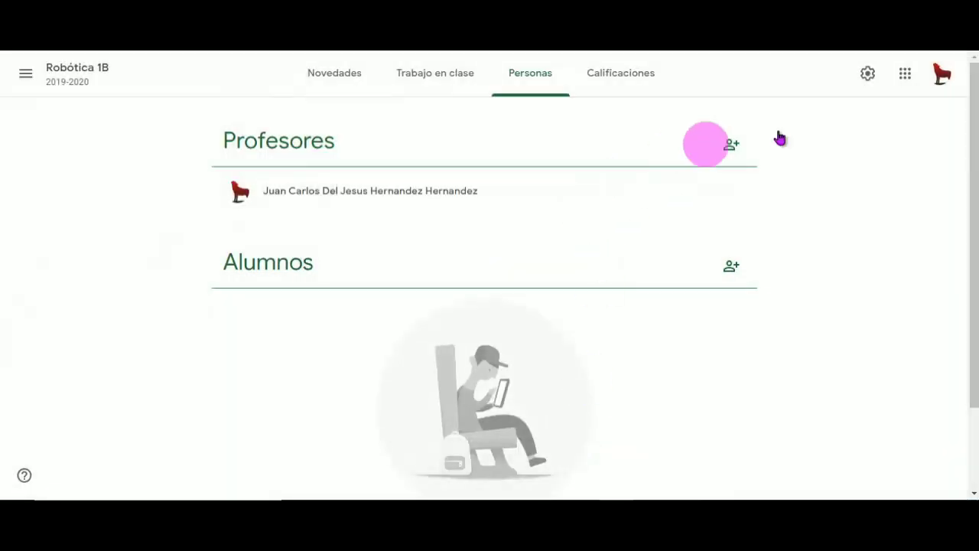
- Open the Robótica 1B class settings, copy the invitation link, select the class code and display the code enlarged
left_click(868, 84)
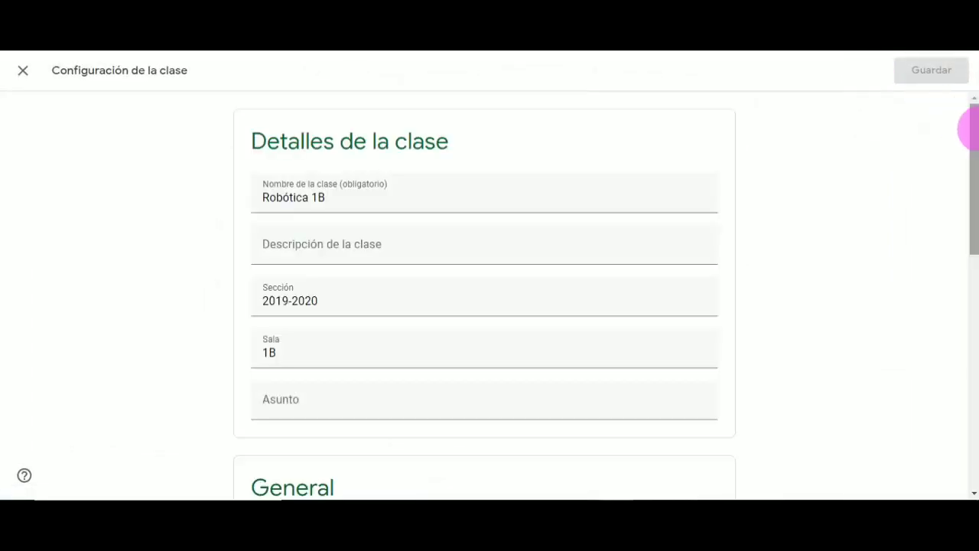
left_click_drag(969, 125, 965, 265)
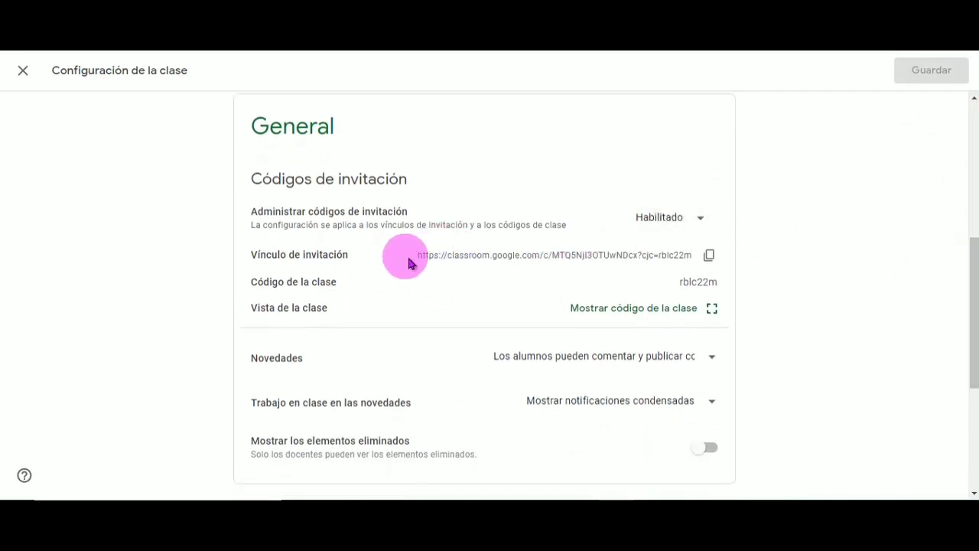
left_click(711, 259)
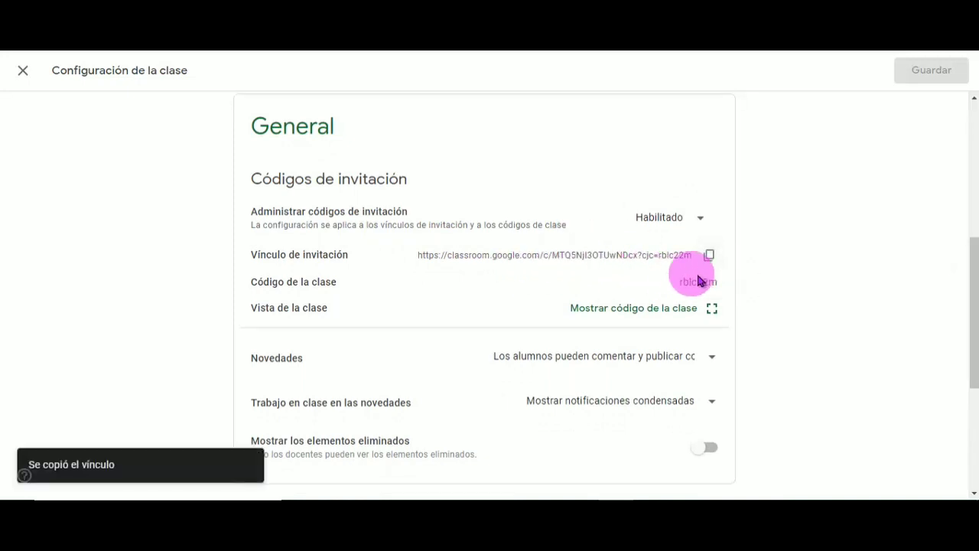
left_click_drag(681, 282, 710, 283)
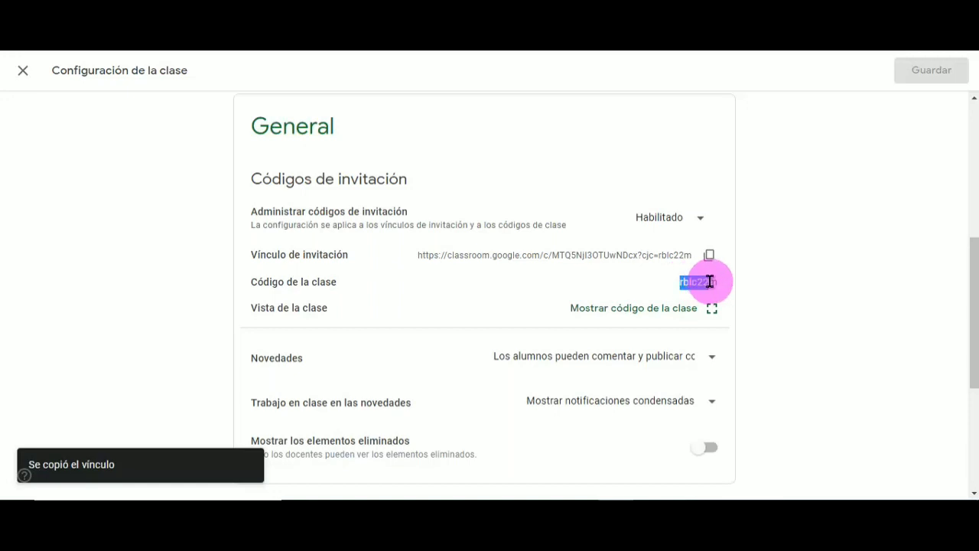
left_click(713, 308)
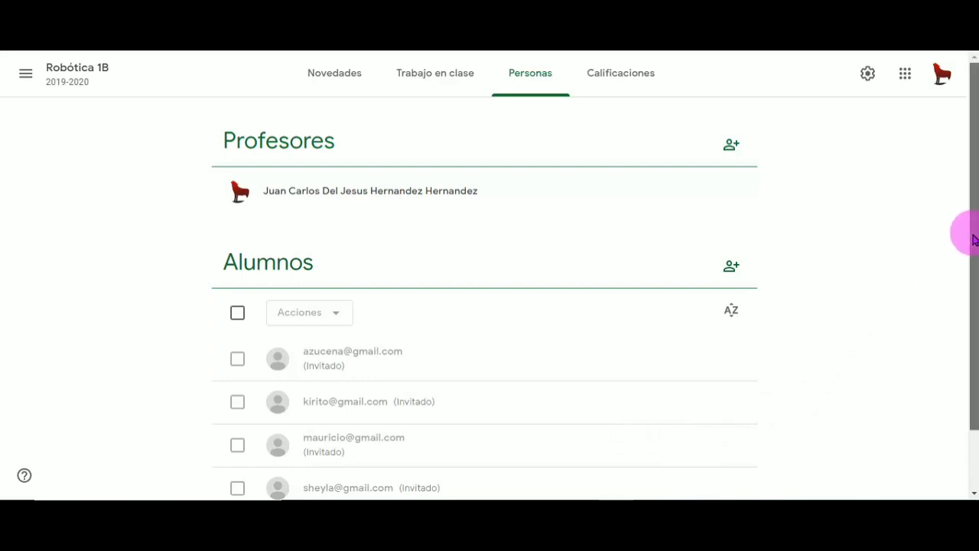
- Review the Alumnos list on the Personas page, select the joined student and view the available actions without applying any
left_click_drag(973, 234, 964, 348)
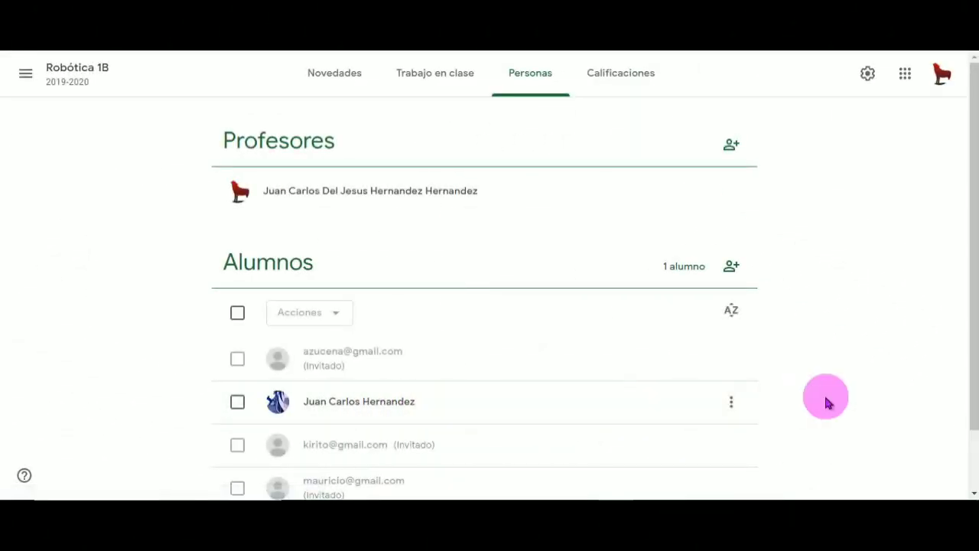
left_click_drag(969, 345, 977, 459)
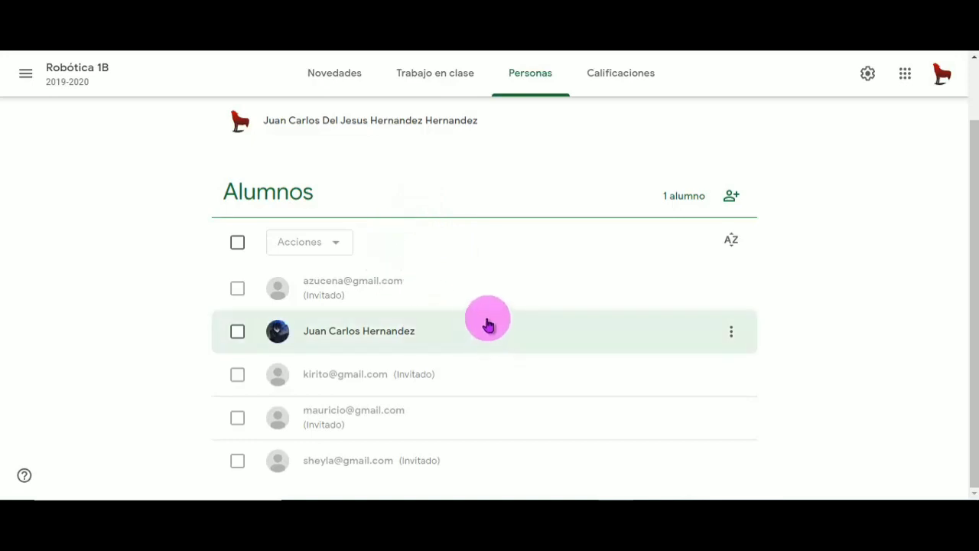
left_click(238, 337)
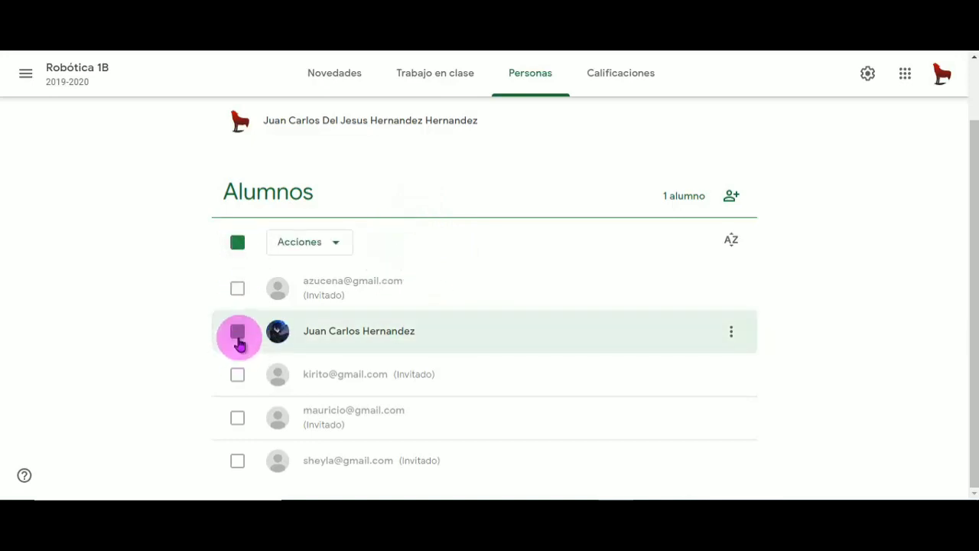
left_click(333, 251)
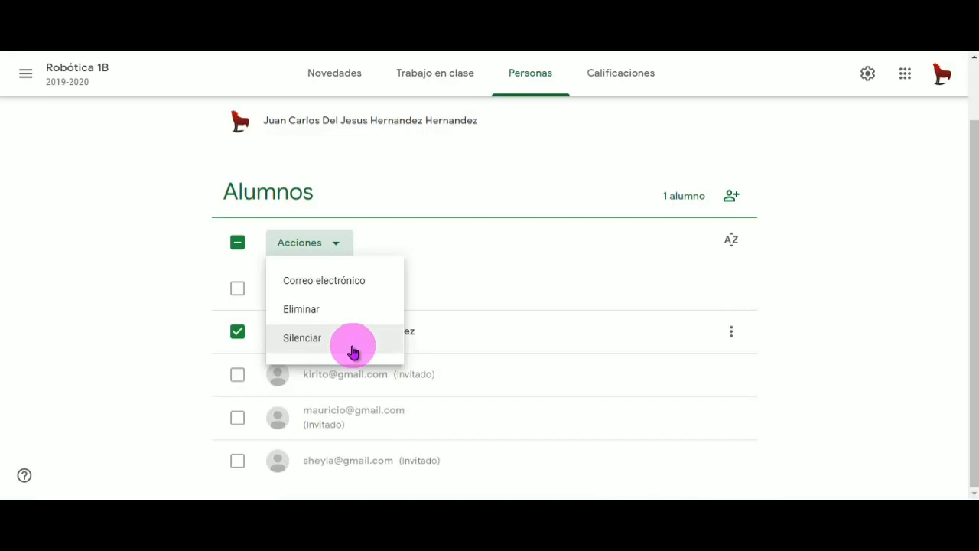
left_click(792, 238)
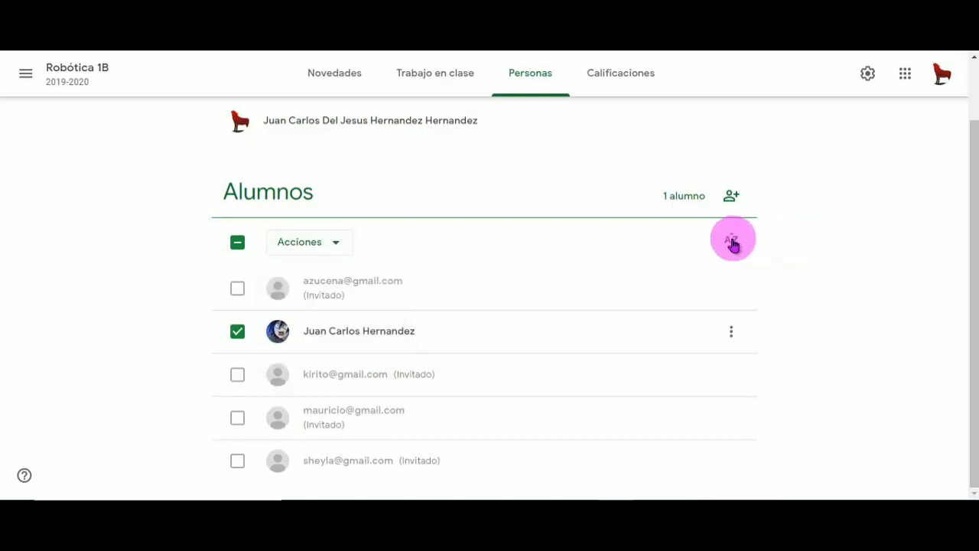
- Sort the Alumnos list by first name, then select all students and clear the selection
left_click(732, 243)
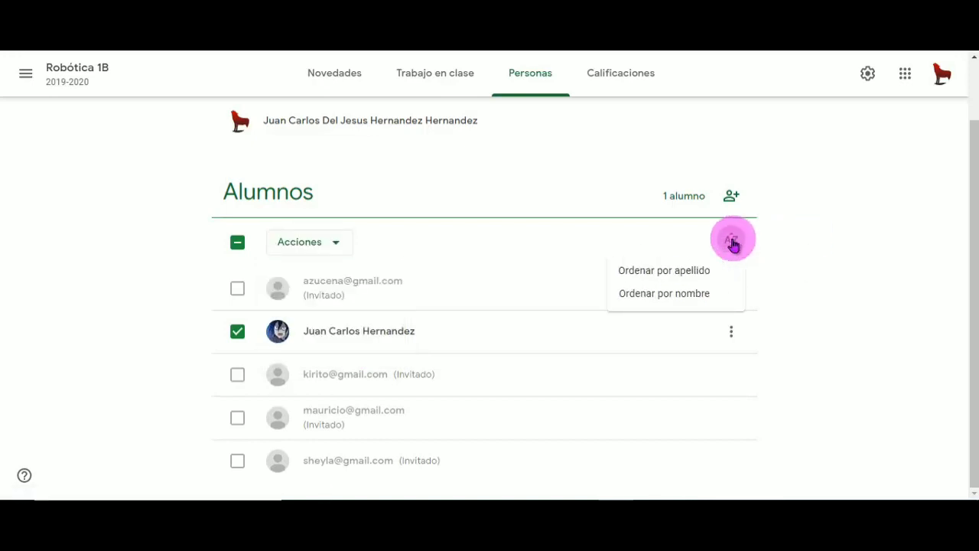
left_click(704, 295)
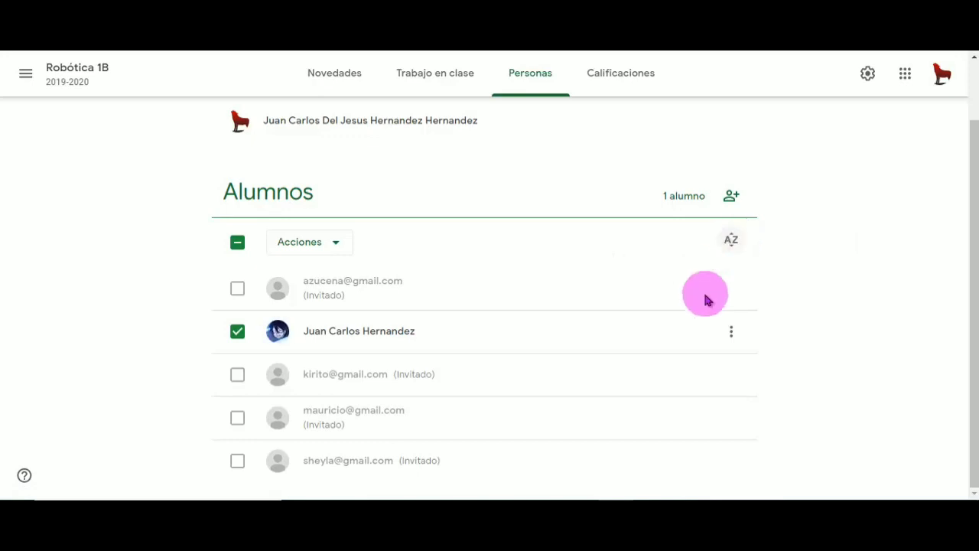
left_click(238, 243)
left_click(237, 243)
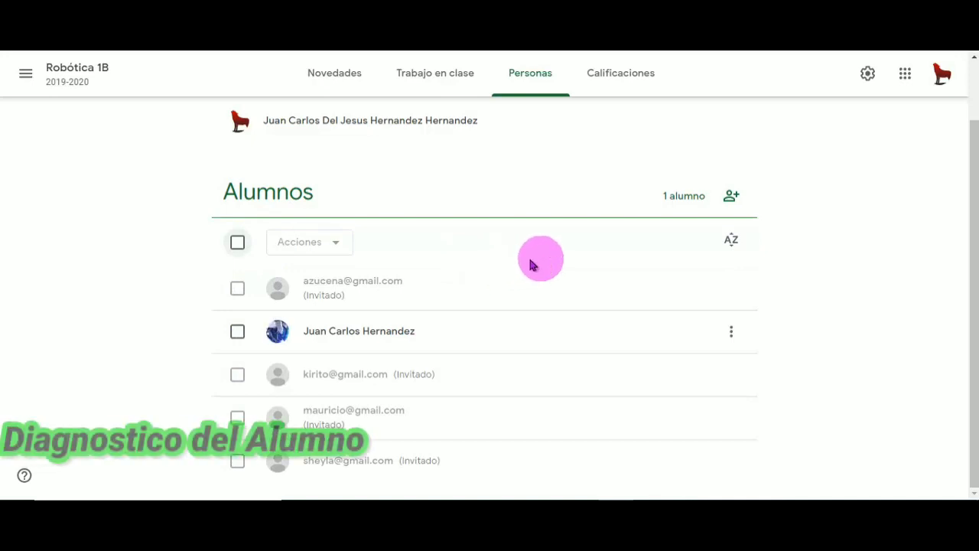
- View the joined student's individual work page and return to the Robótica 1B class
left_click(383, 331)
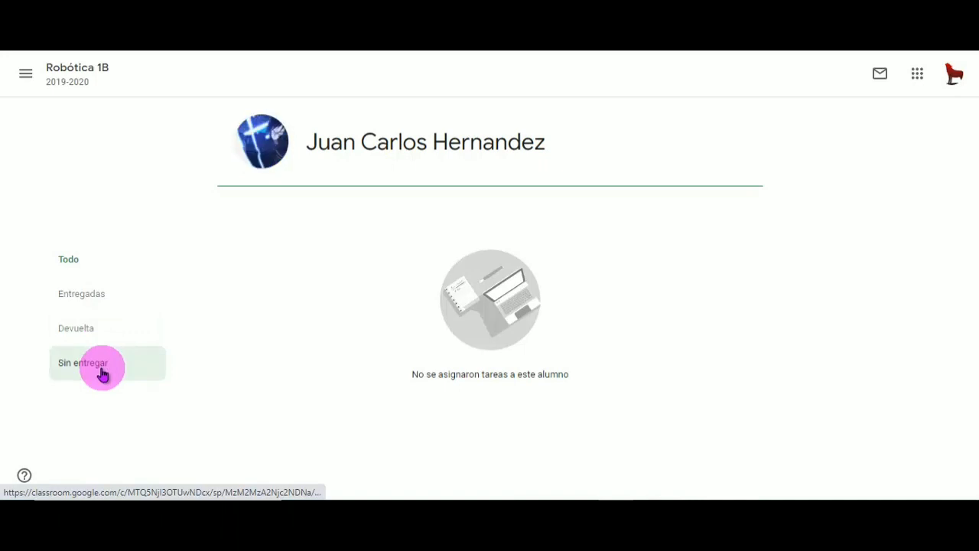
left_click(28, 79)
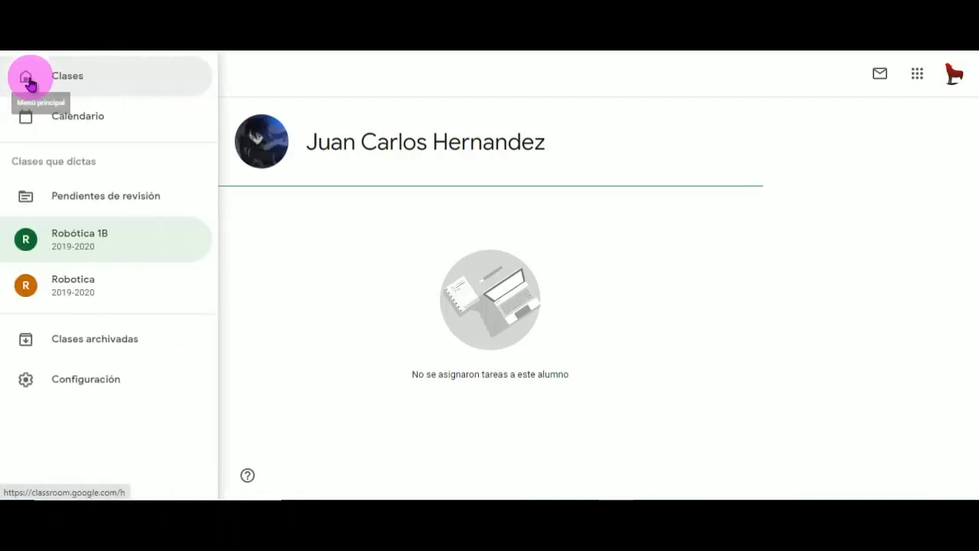
left_click(84, 237)
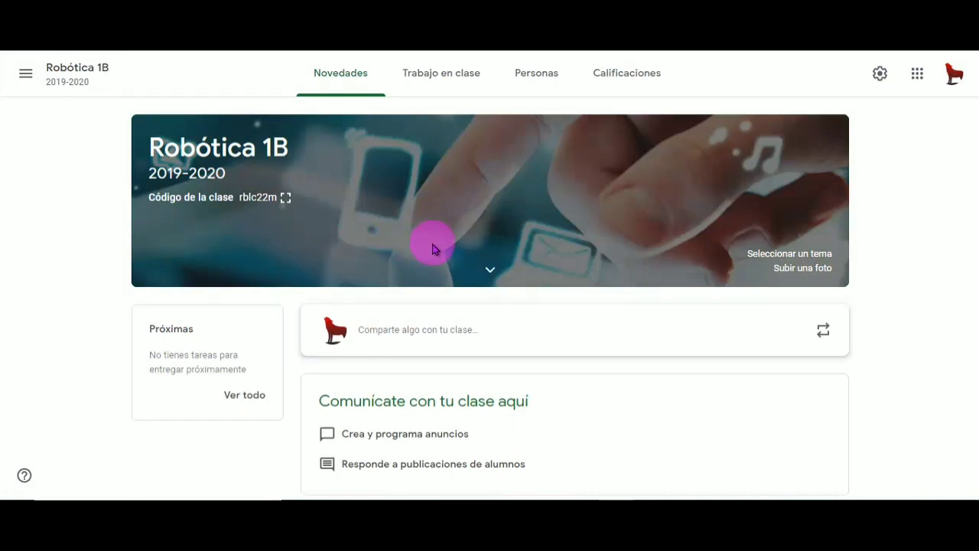
- Go to Trabajo en clase and add a topic named Construcción
left_click(430, 85)
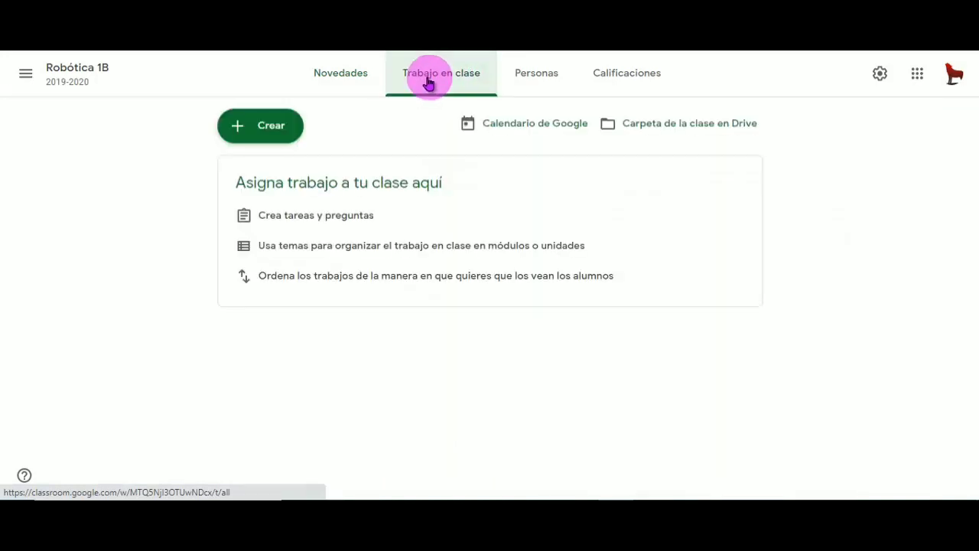
left_click(265, 133)
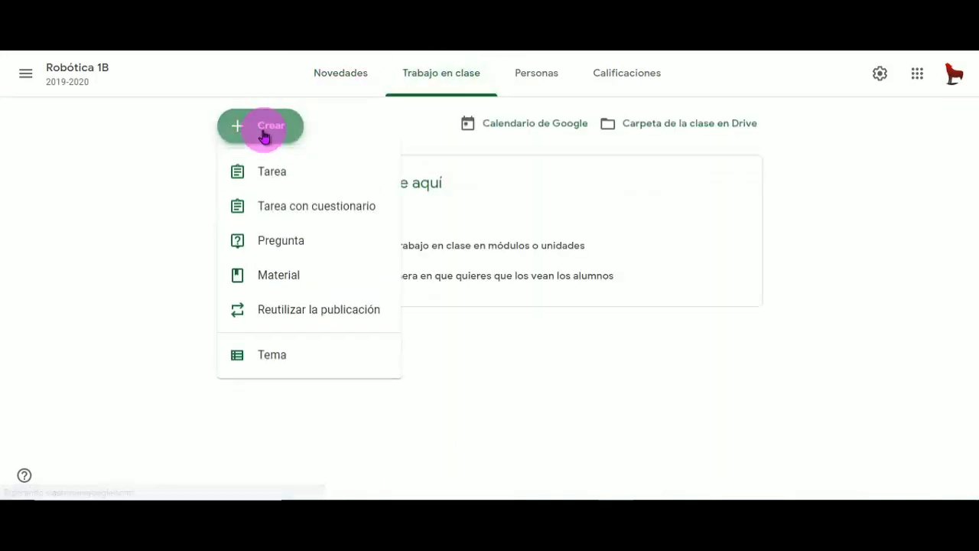
left_click(288, 360)
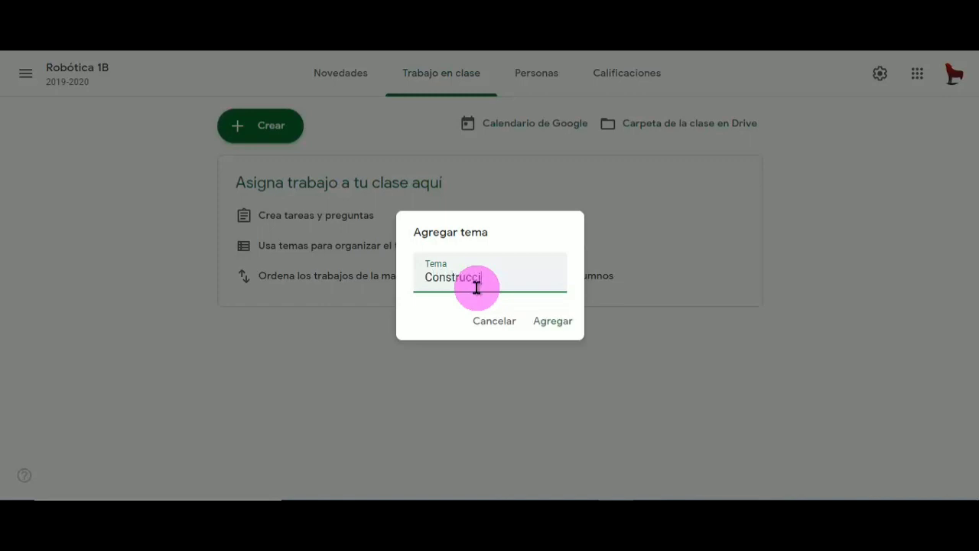
type("ón")
left_click(553, 321)
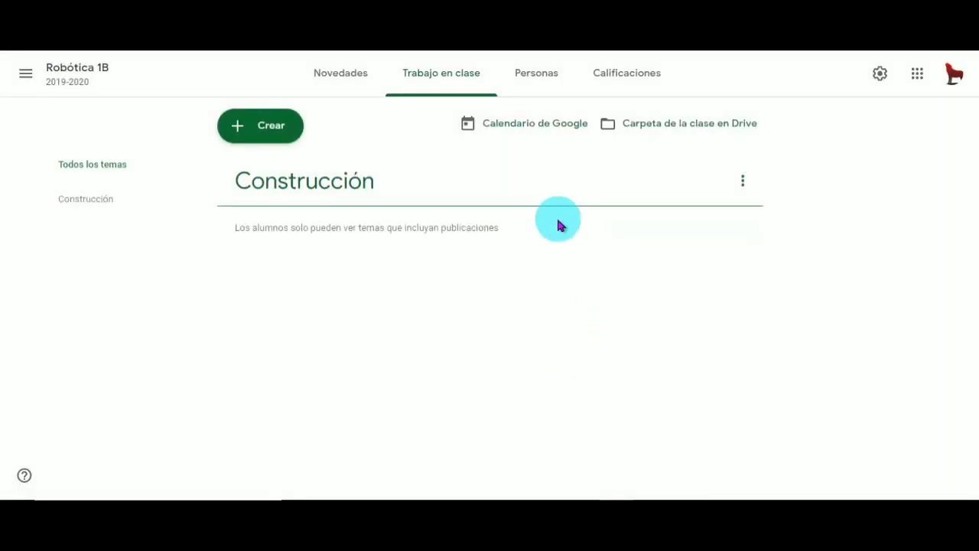
- Add a second classwork topic named Diseño
left_click(297, 125)
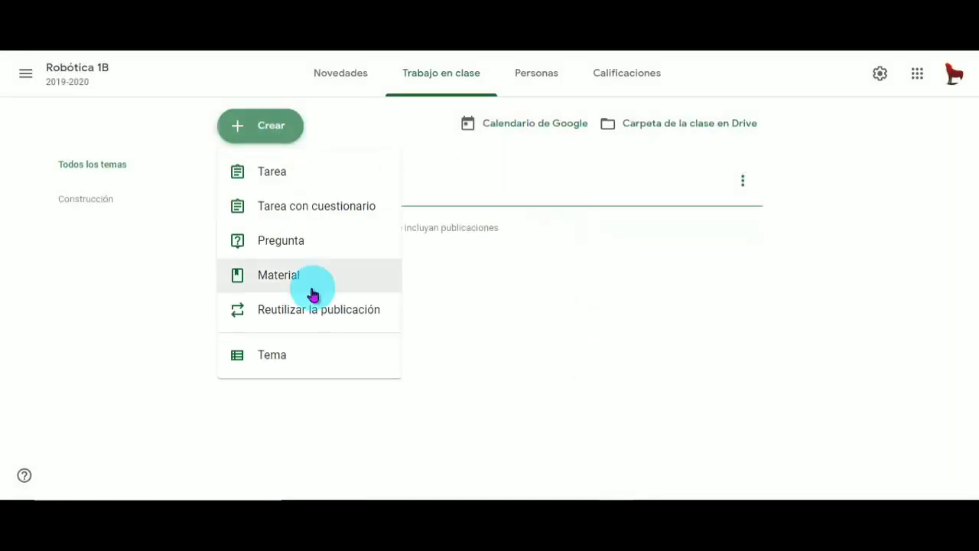
left_click(291, 352)
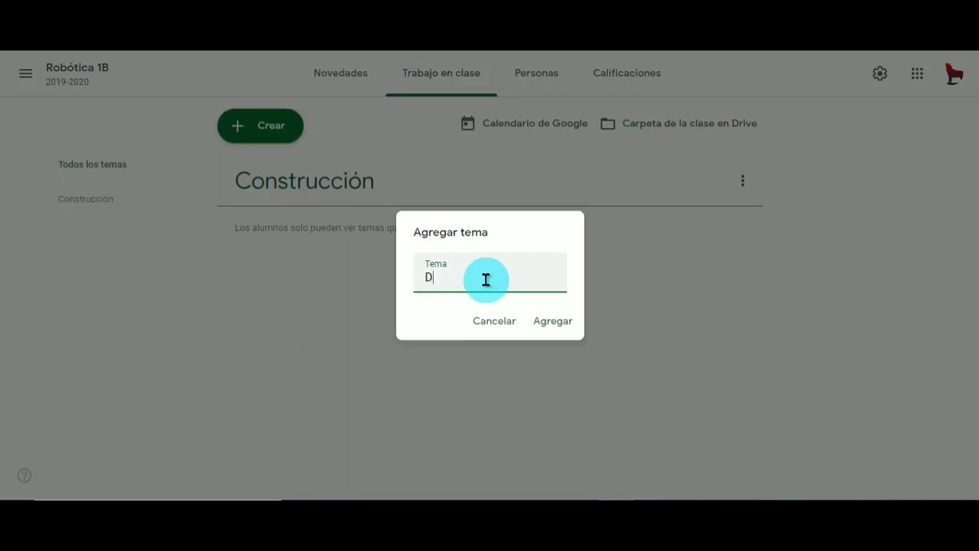
type("Diseño")
left_click(557, 322)
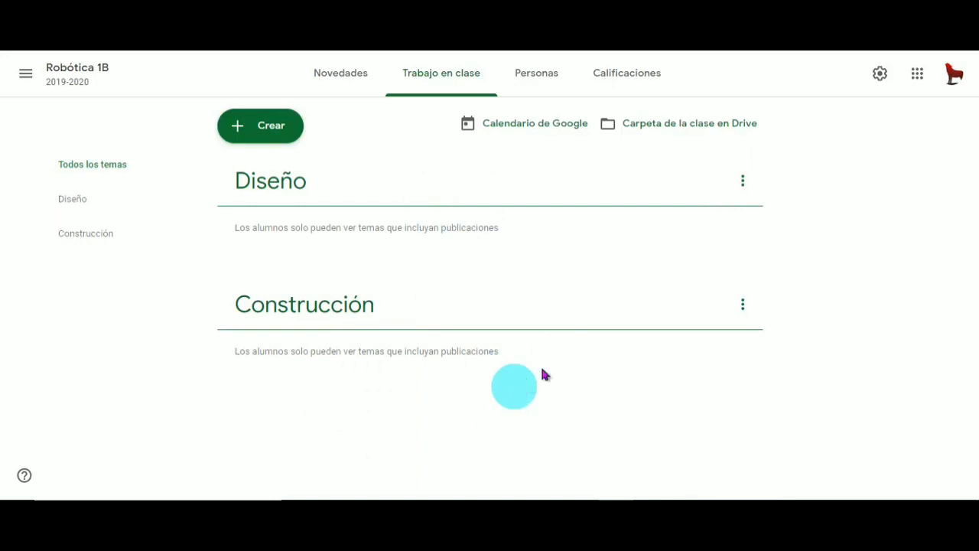
- Move the Diseño topic down so it sits below Construcción
left_click(743, 182)
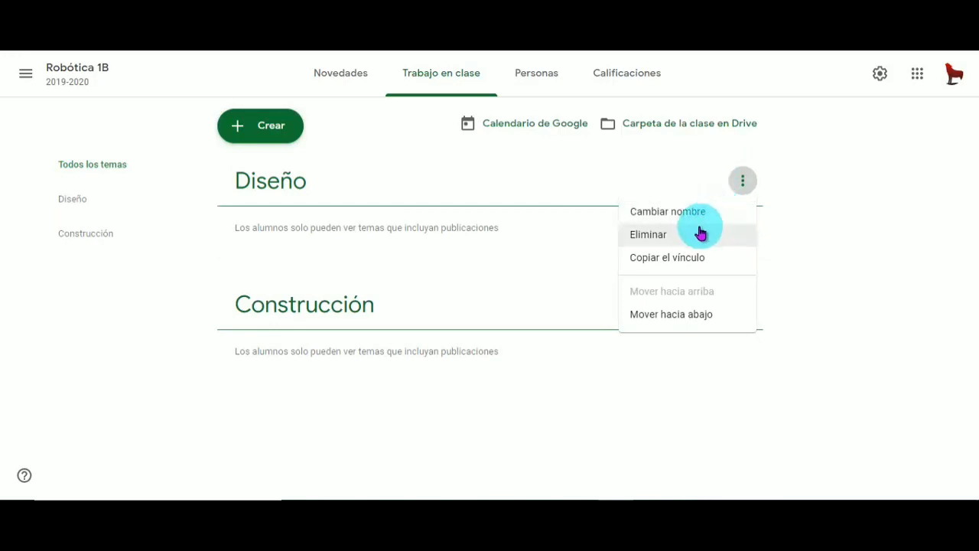
left_click(716, 323)
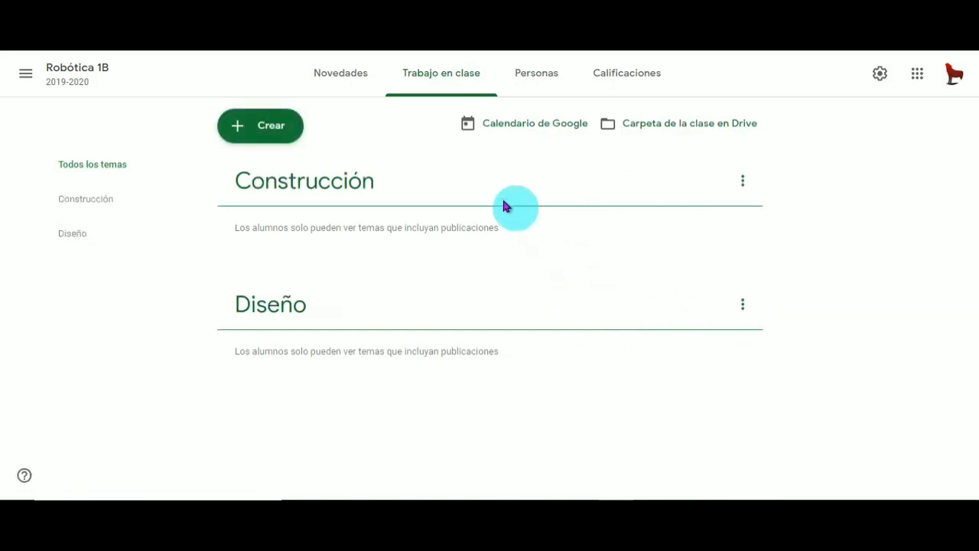
mouse_move(475, 189)
left_mouse_down()
mouse_move(463, 189)
mouse_move(457, 212)
mouse_move(451, 312)
mouse_move(468, 175)
left_mouse_up()
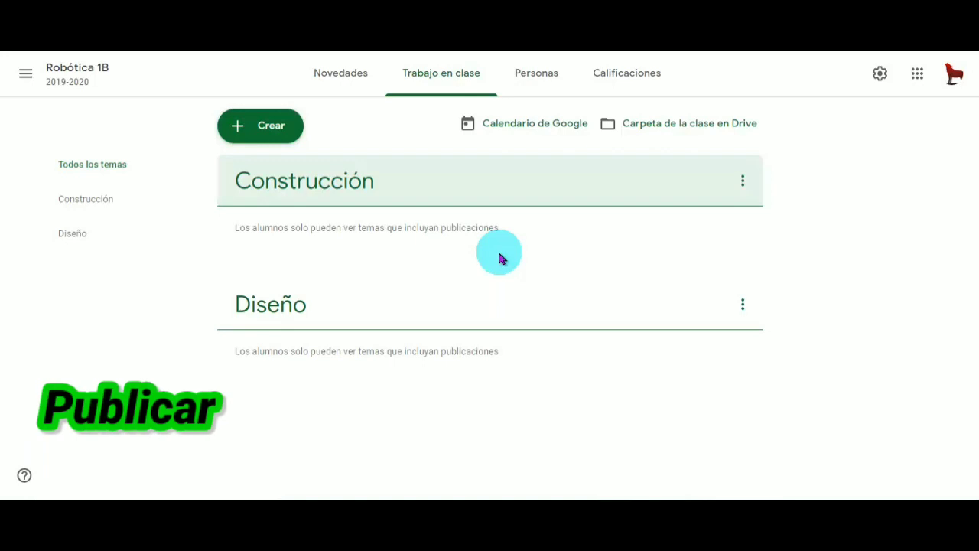
- Go to Novedades and write a new class announcement reading "Buenos días alumnos"
left_click(330, 70)
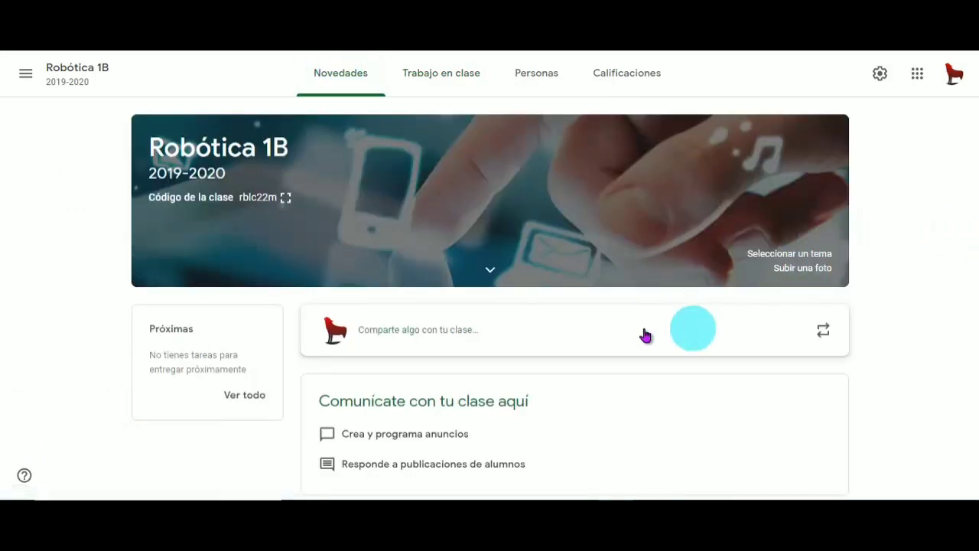
left_click(490, 337)
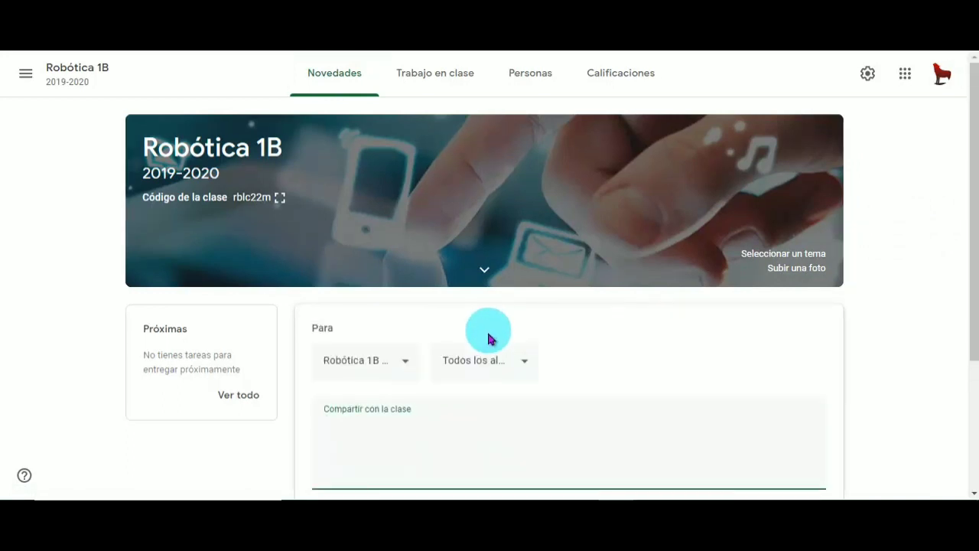
left_click_drag(973, 305, 973, 416)
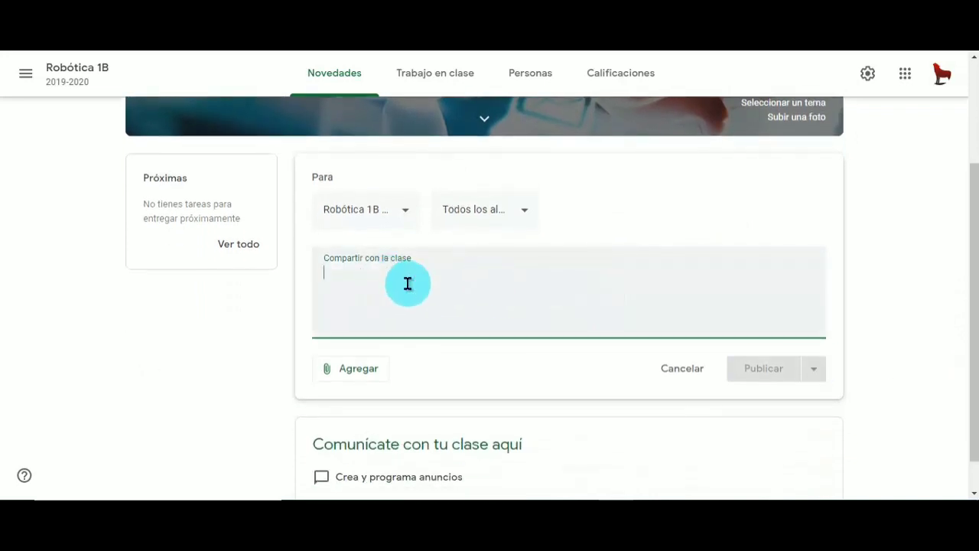
type("Buenos días alumnos")
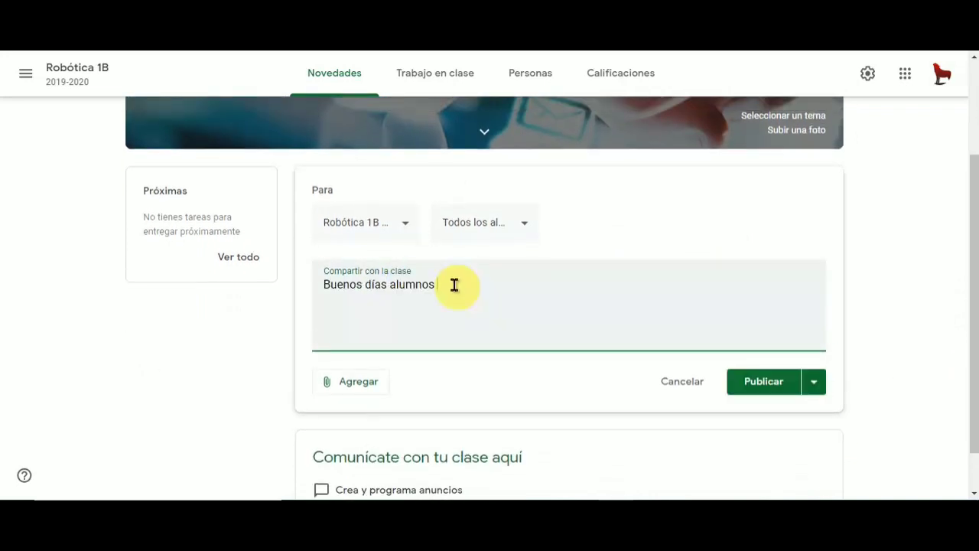
- Add the Robotica class as a second recipient of the announcement and publish it
left_click(397, 226)
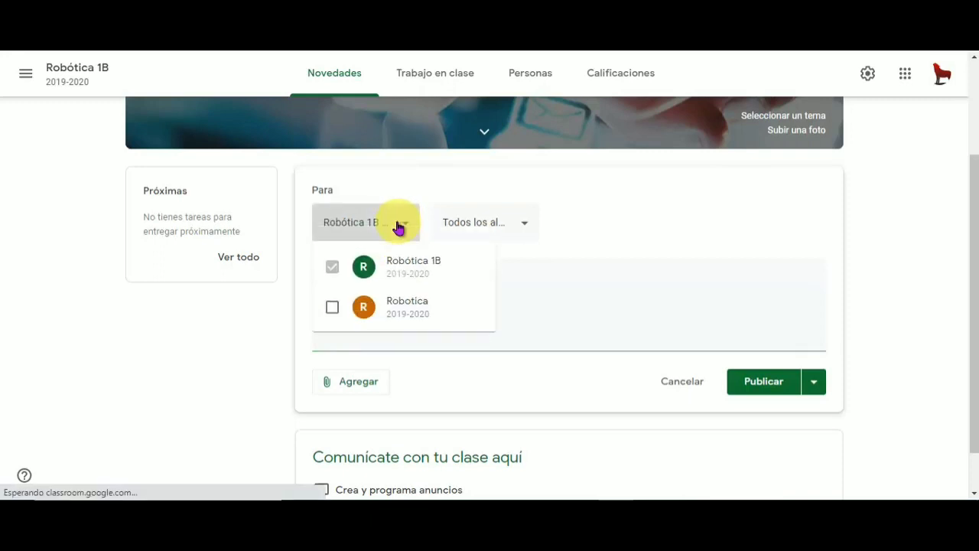
left_click(341, 308)
left_click(730, 325)
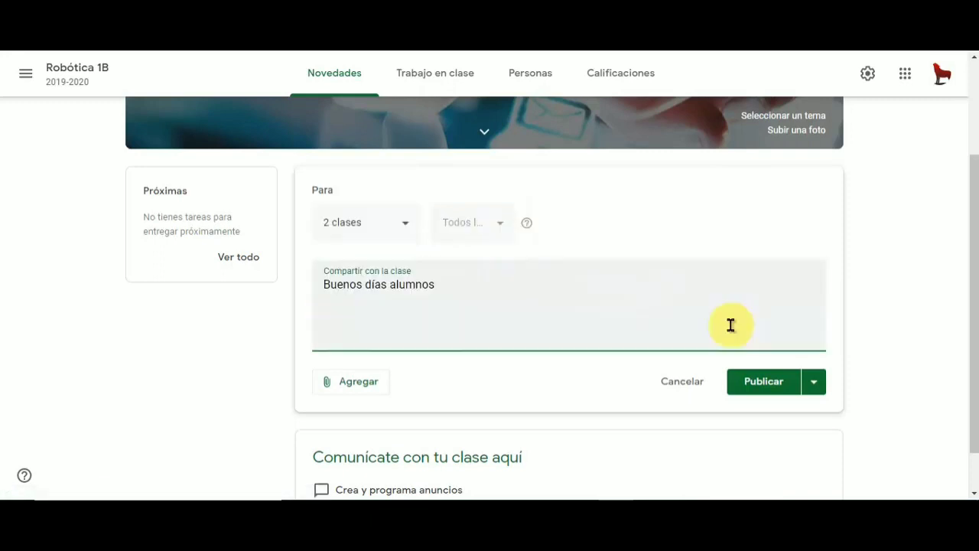
left_click(767, 389)
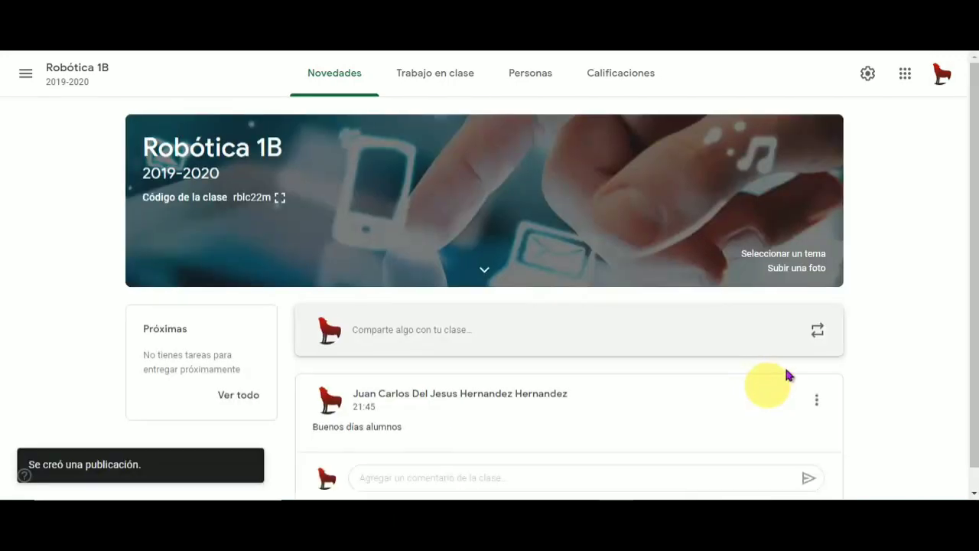
scroll(969, 322, "down", 1)
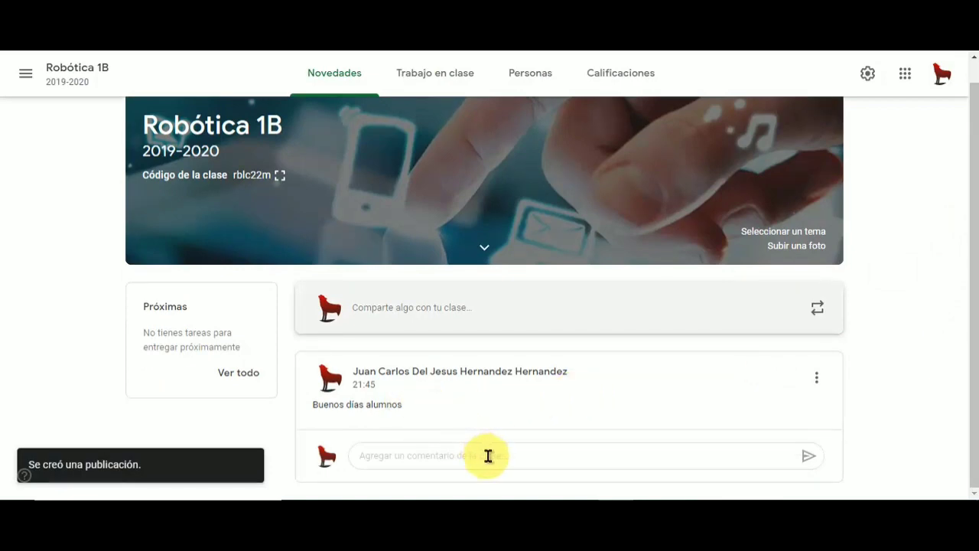
left_click(527, 454)
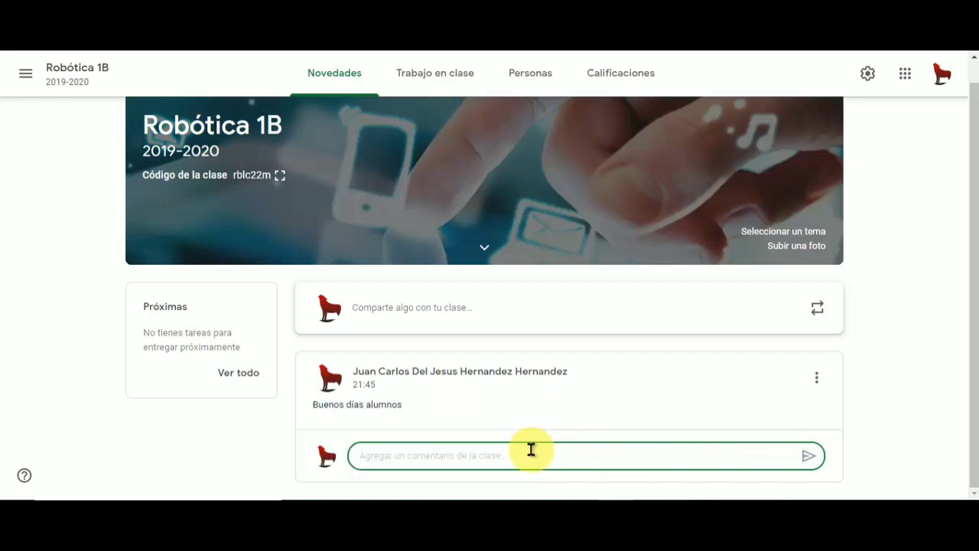
left_click(940, 392)
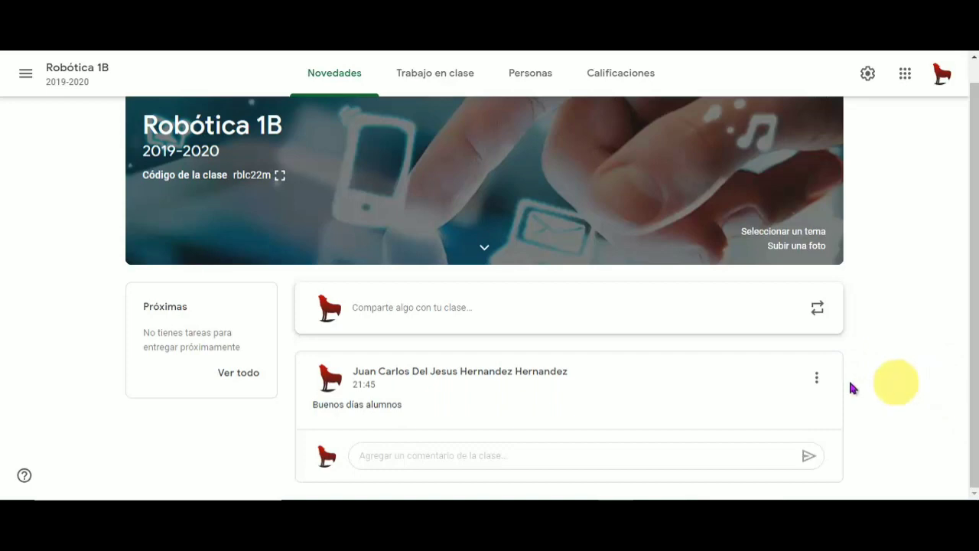
left_click(817, 377)
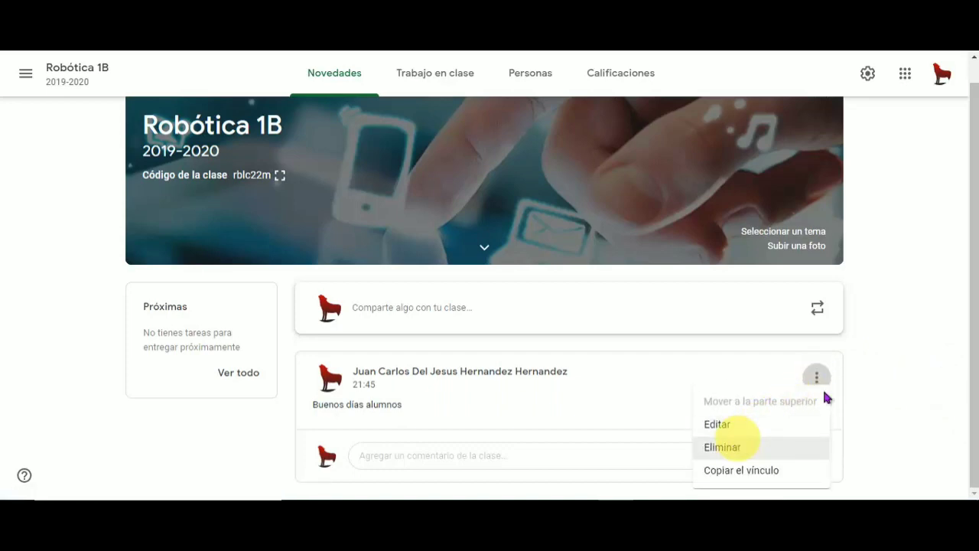
left_click(948, 322)
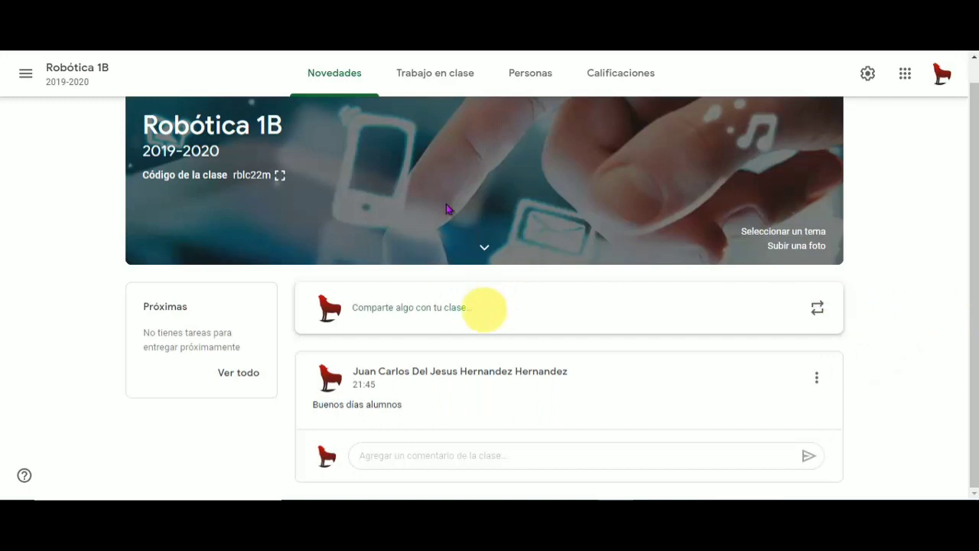
- Go to Trabajo en clase and create a new Tarea titled "Actividad 1"
left_click(423, 90)
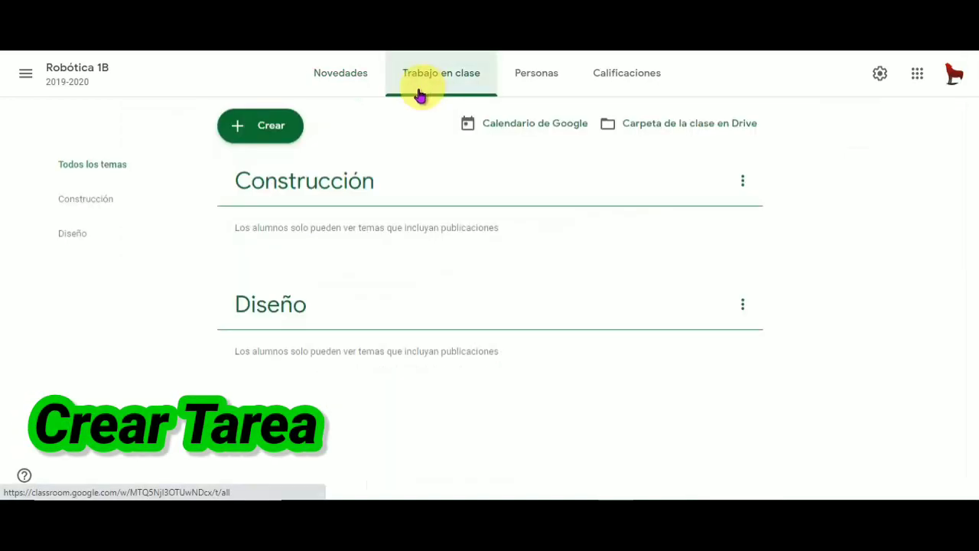
left_click(268, 131)
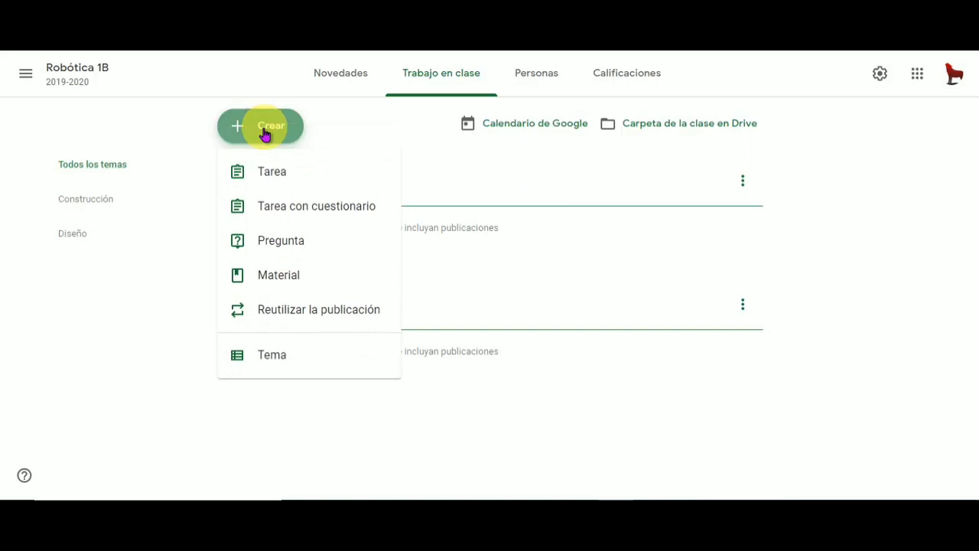
left_click(281, 175)
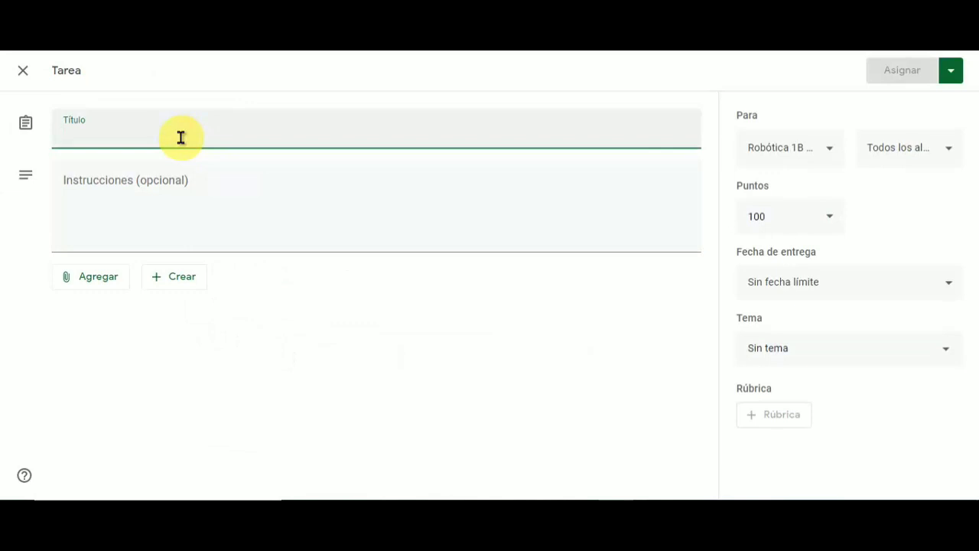
type("act")
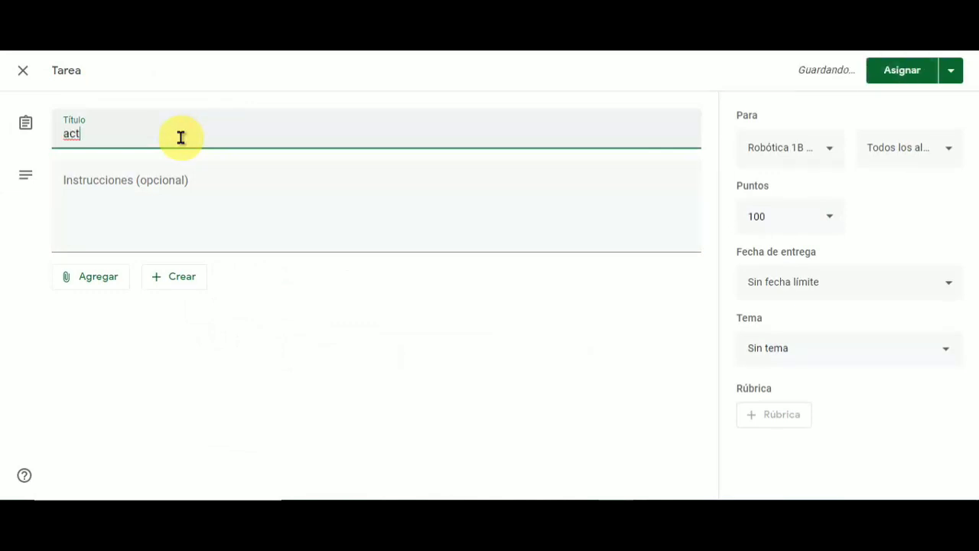
type("ividad 1")
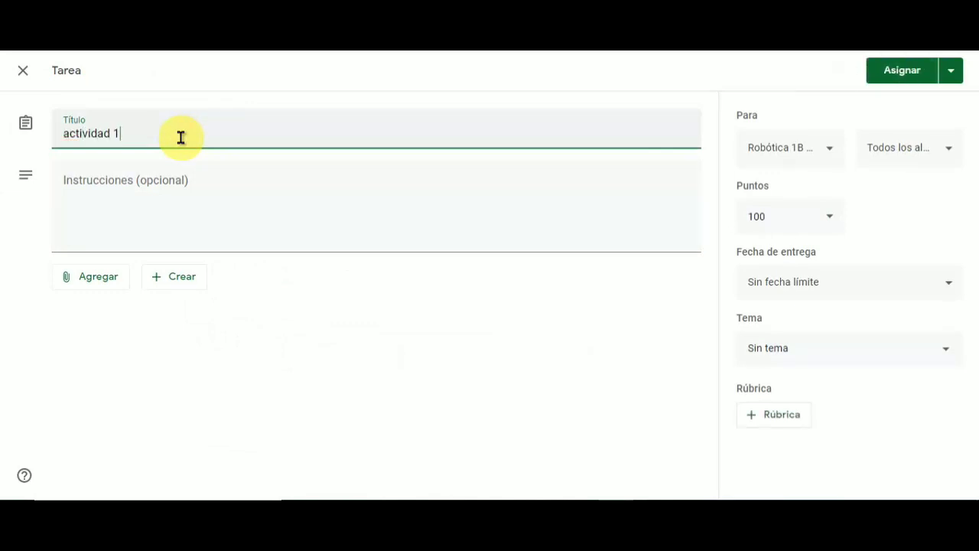
left_click(70, 133)
key("BackSpace")
type("A")
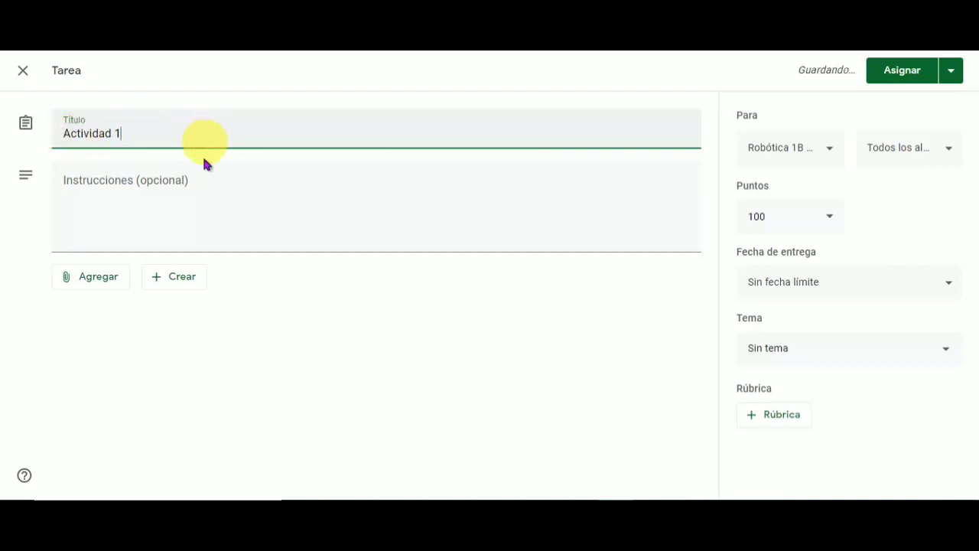
- Copy the Actividad 1 text from "Una vez terminada" through "Éxito" in the Word document and paste it into the assignment's instructions
left_click(139, 185)
left_click(483, 497)
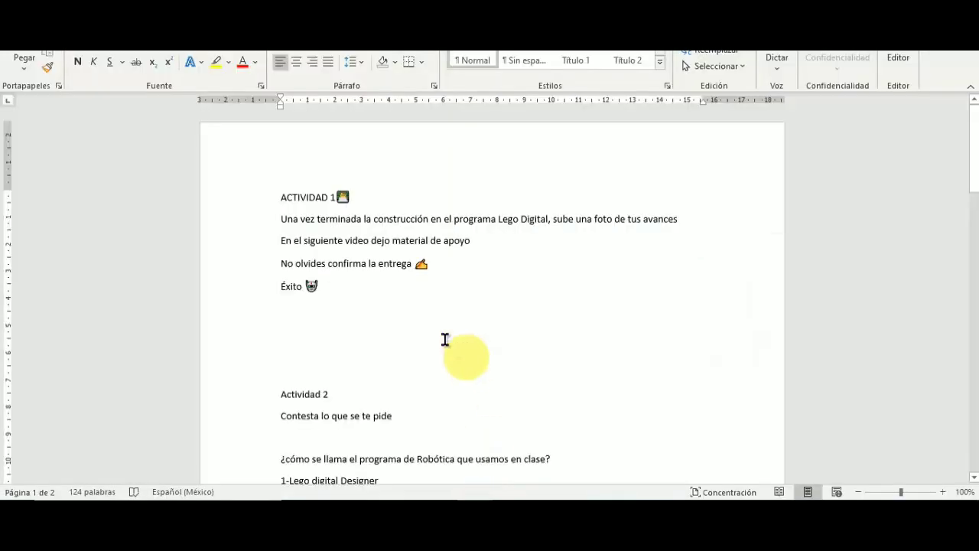
left_click_drag(328, 288, 284, 227)
key("ctrl+c")
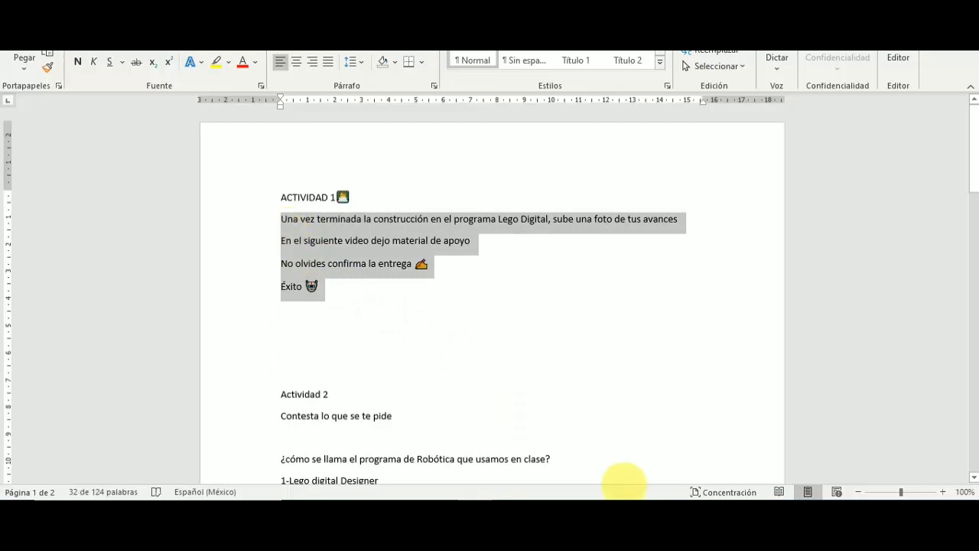
left_click(623, 493)
key("ctrl+v")
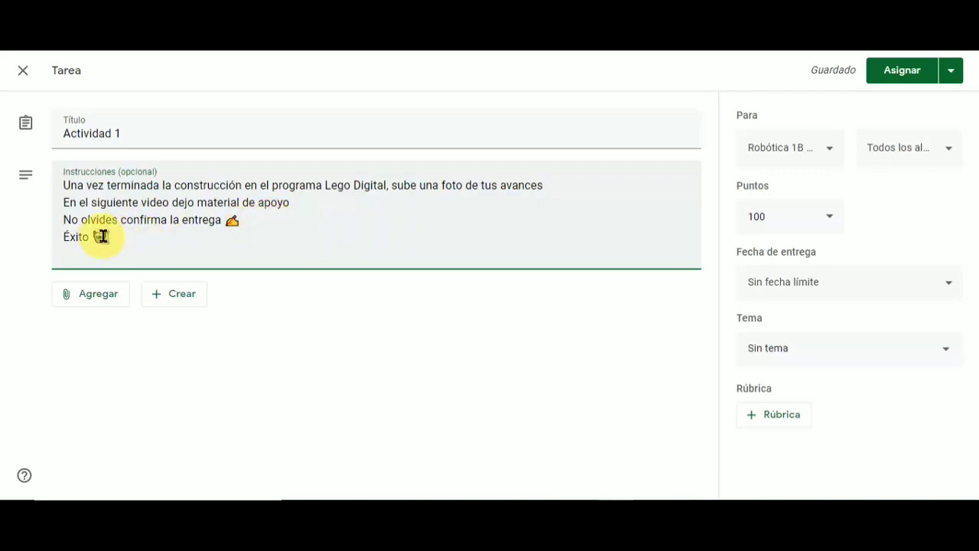
- Insert a monocle-face emoji after the writing-hand emoji at the end of the "No olvides confirma la entrega" line
left_click(248, 221)
key("super+period")
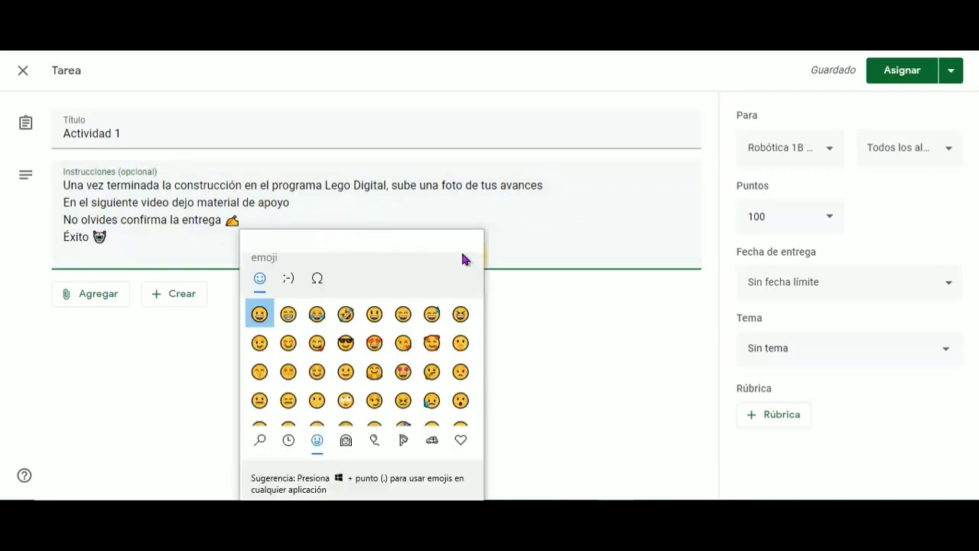
left_click_drag(393, 215, 482, 143)
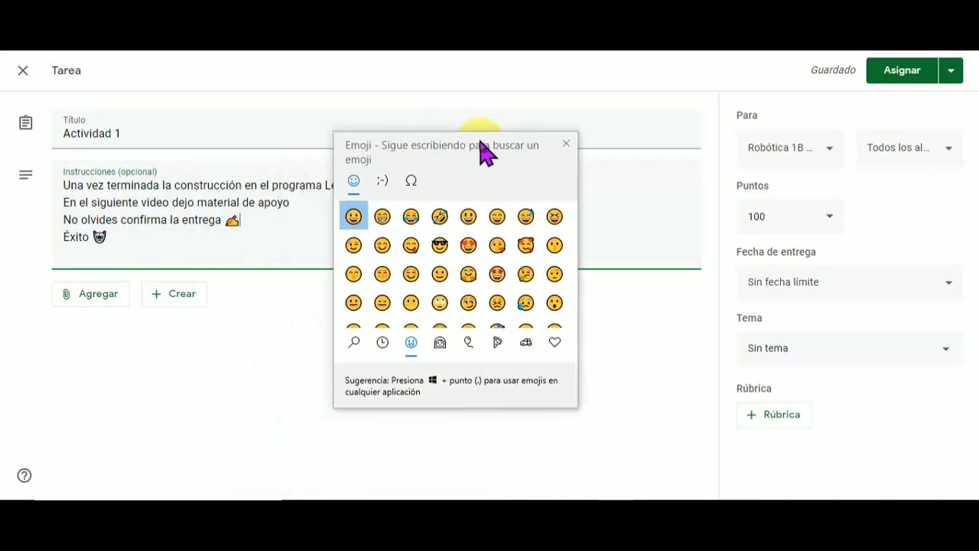
left_click(577, 220)
left_click_drag(576, 221, 573, 234)
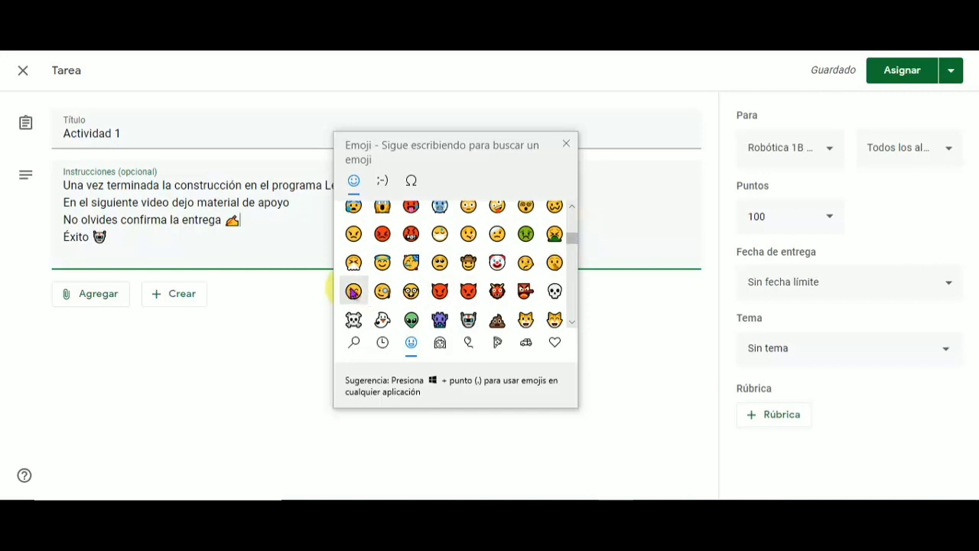
left_click(383, 291)
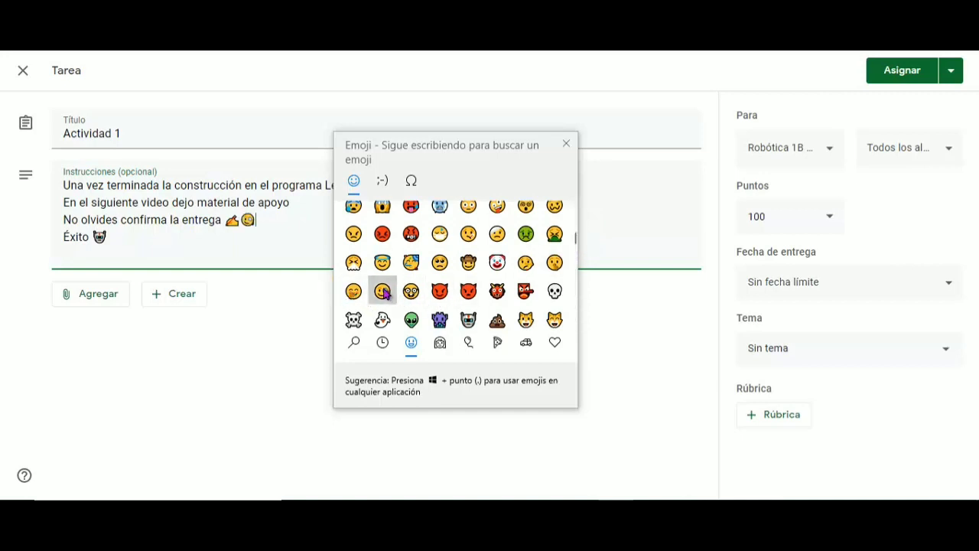
left_click(566, 144)
left_click(829, 161)
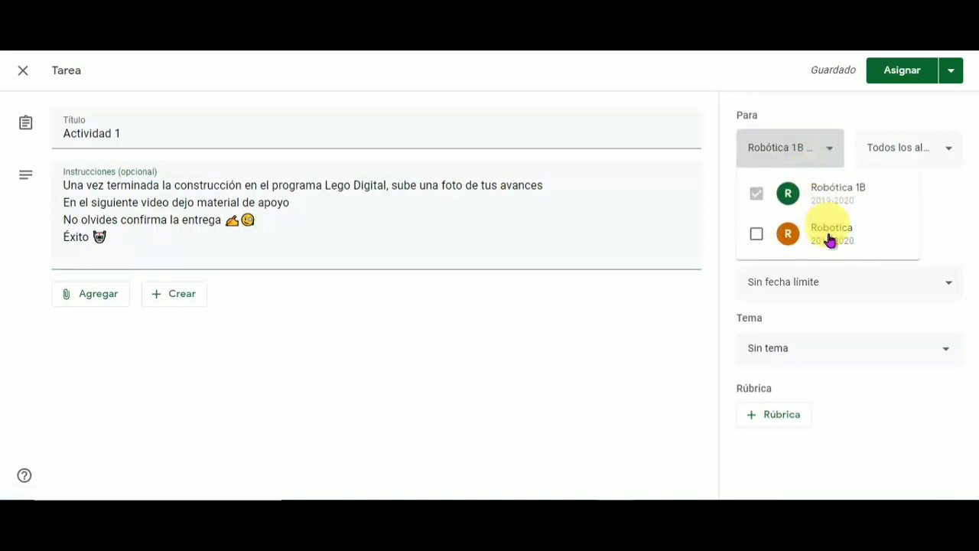
left_click(831, 157)
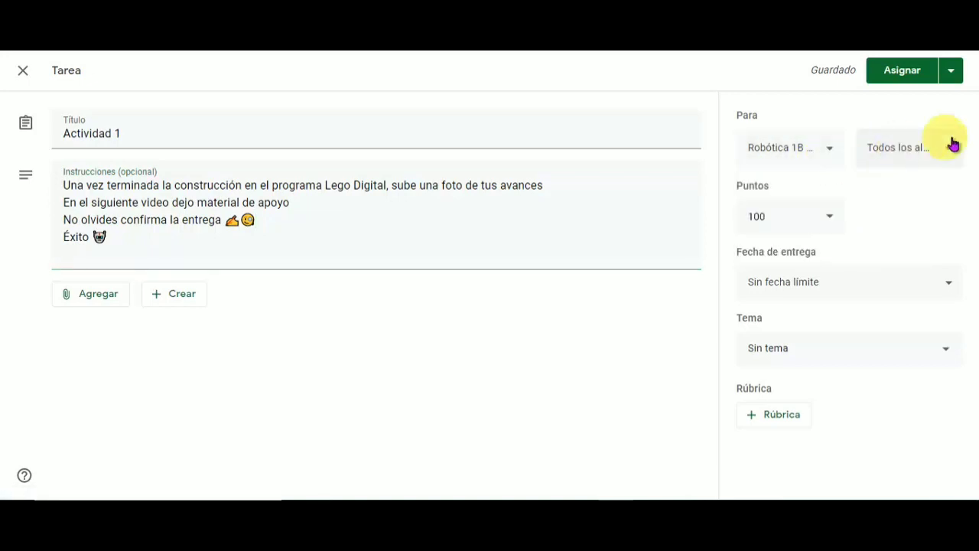
left_click(925, 153)
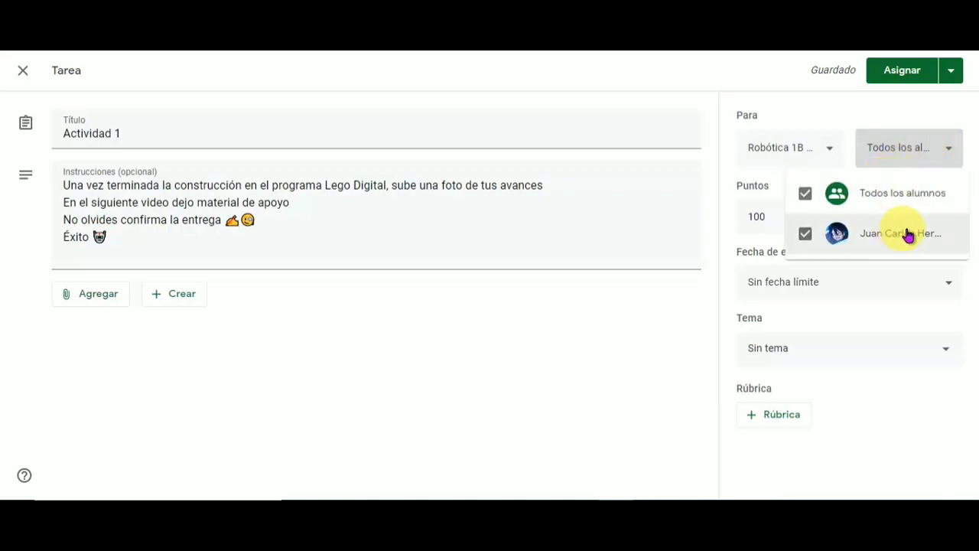
left_click(908, 149)
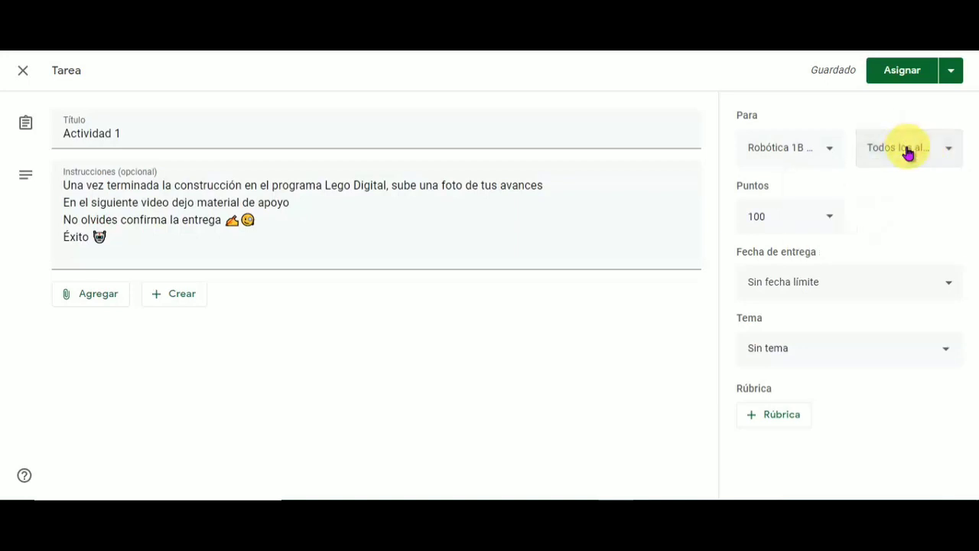
left_click(778, 222)
left_click(901, 220)
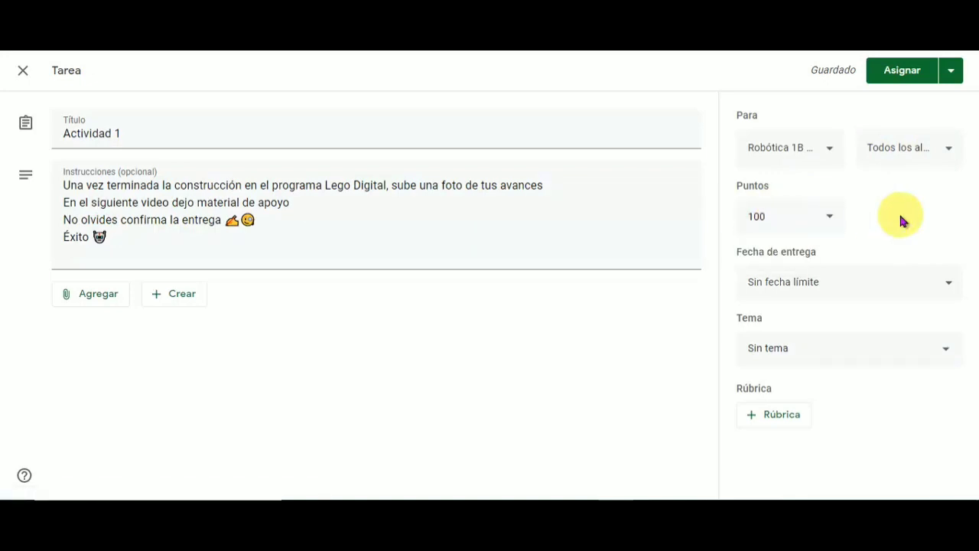
- Set the assignment's due date to 5 oct. 2020 at 13:00 and its topic to Construcción
left_click(857, 287)
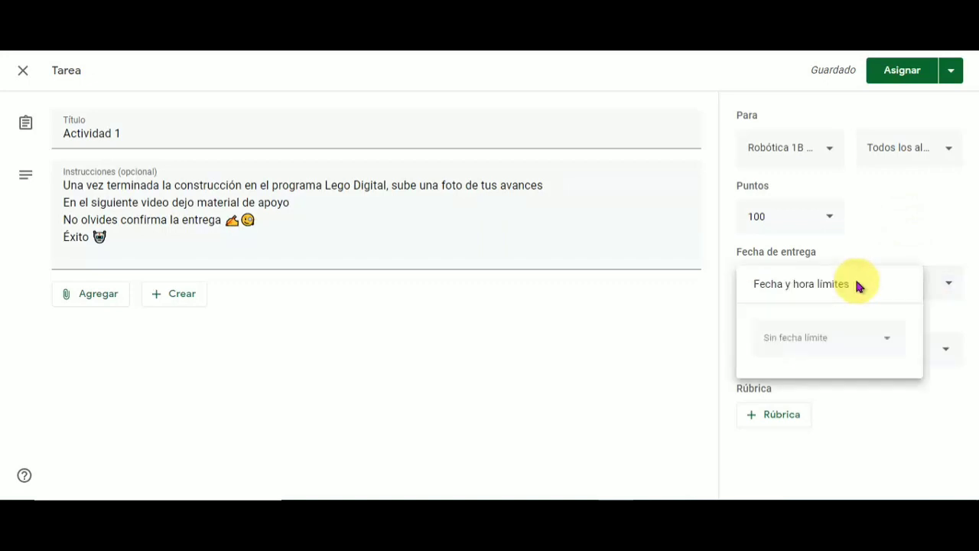
left_click(806, 341)
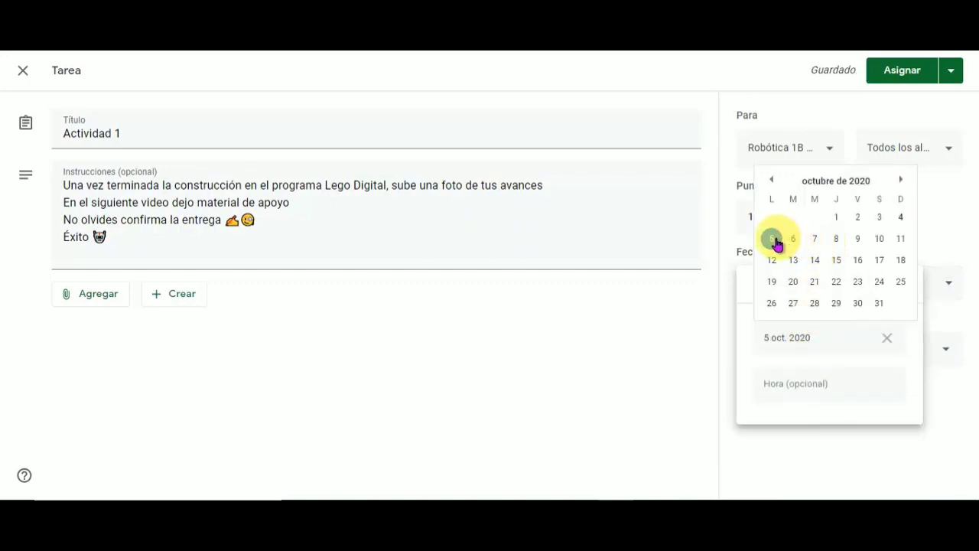
left_click(773, 239)
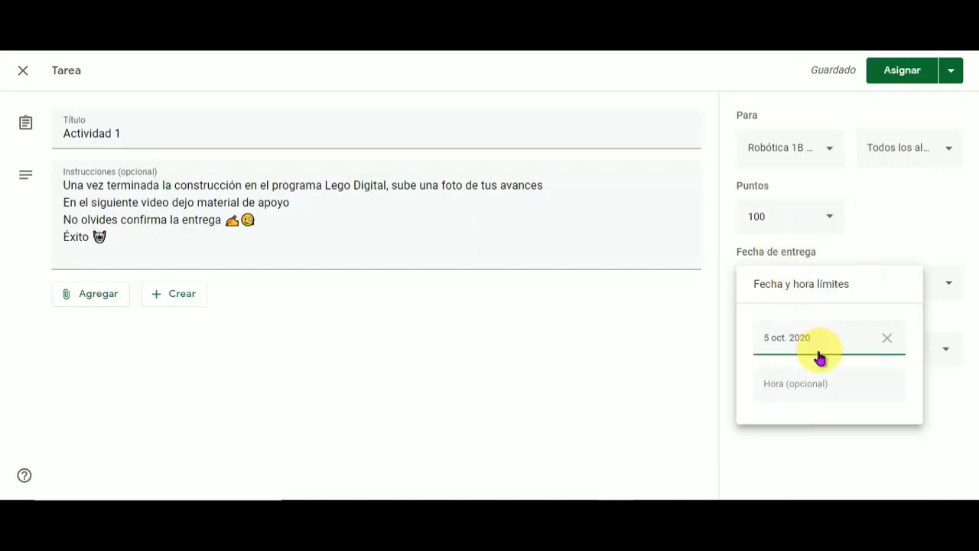
left_click(804, 376)
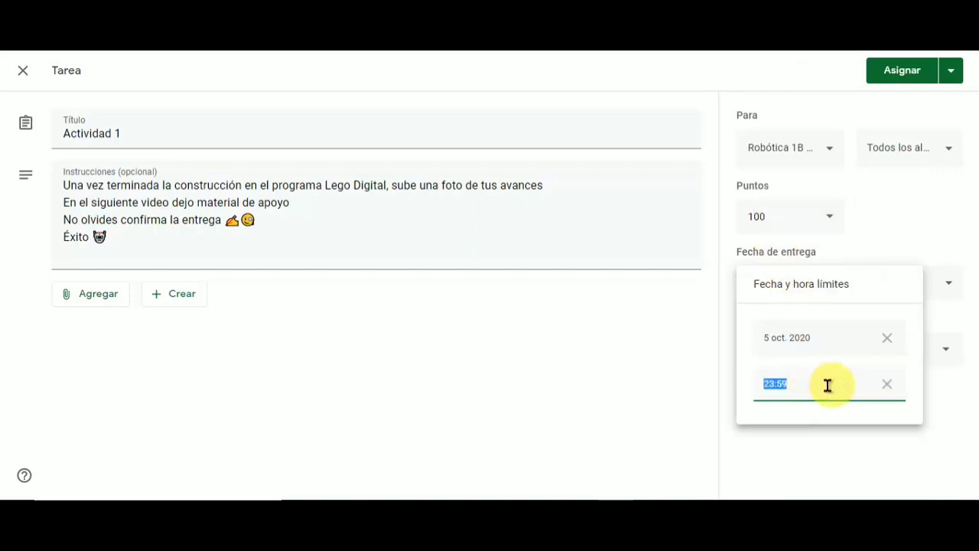
key("BackSpace")
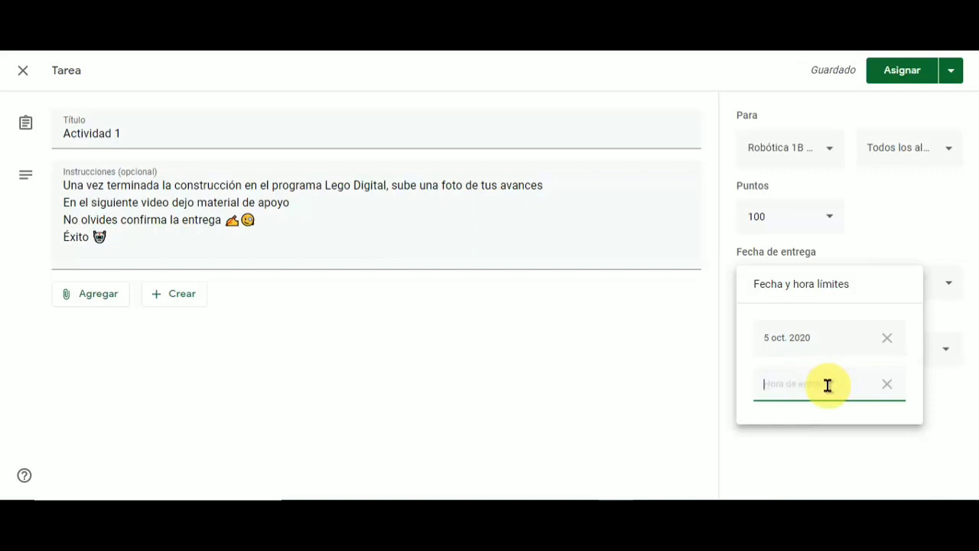
type("13:00")
left_click(686, 353)
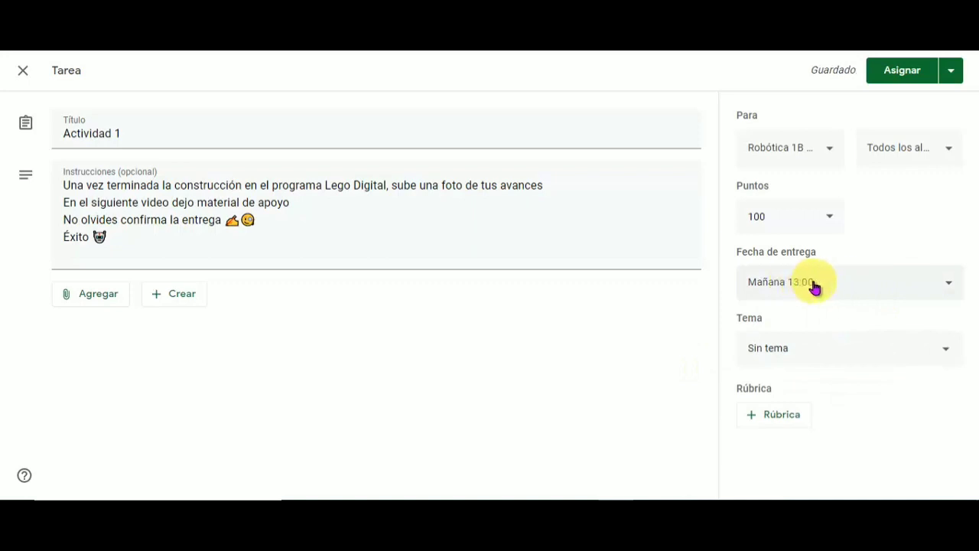
left_click(831, 359)
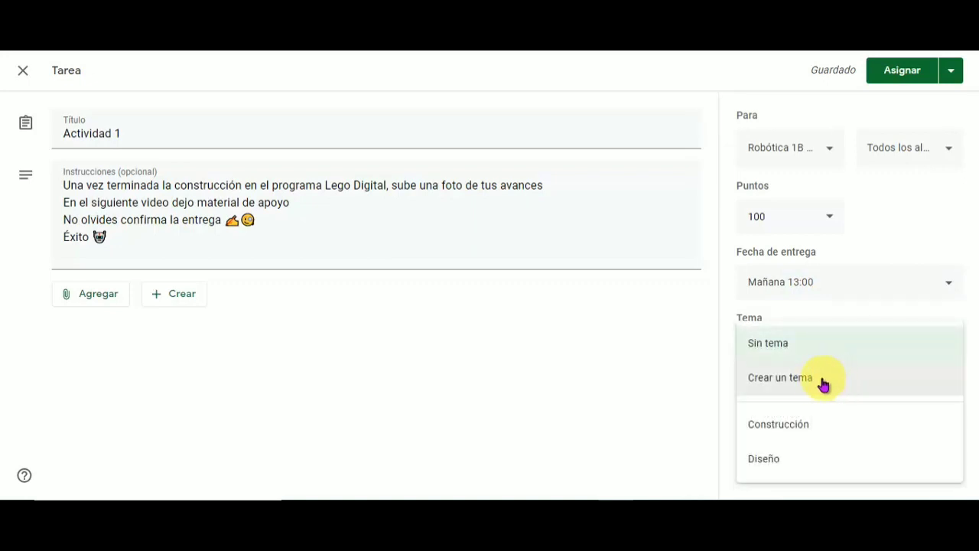
left_click(817, 428)
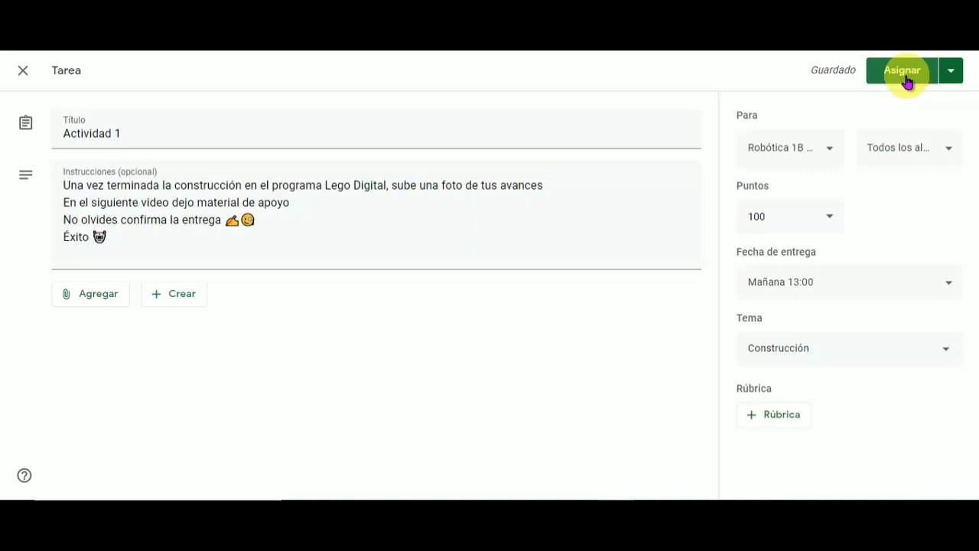
left_click(949, 75)
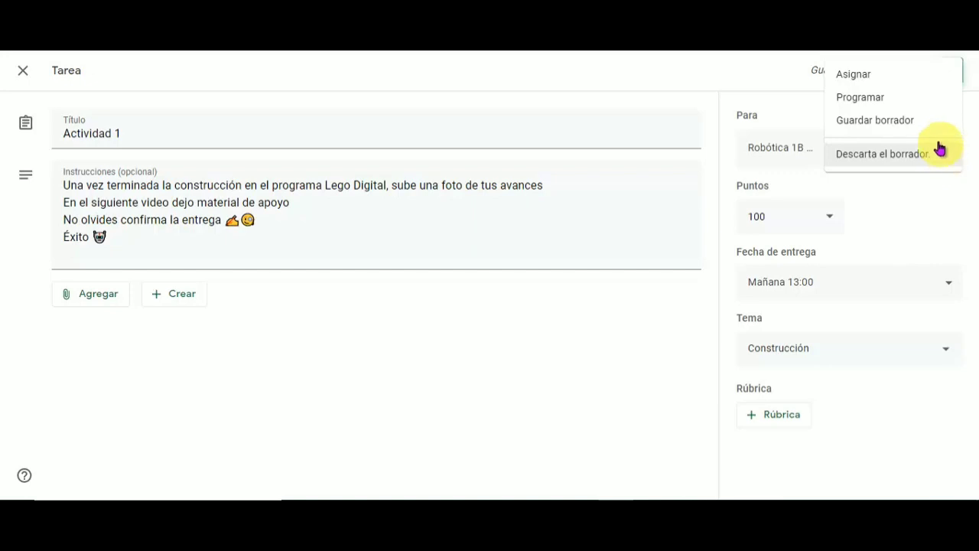
left_click(887, 101)
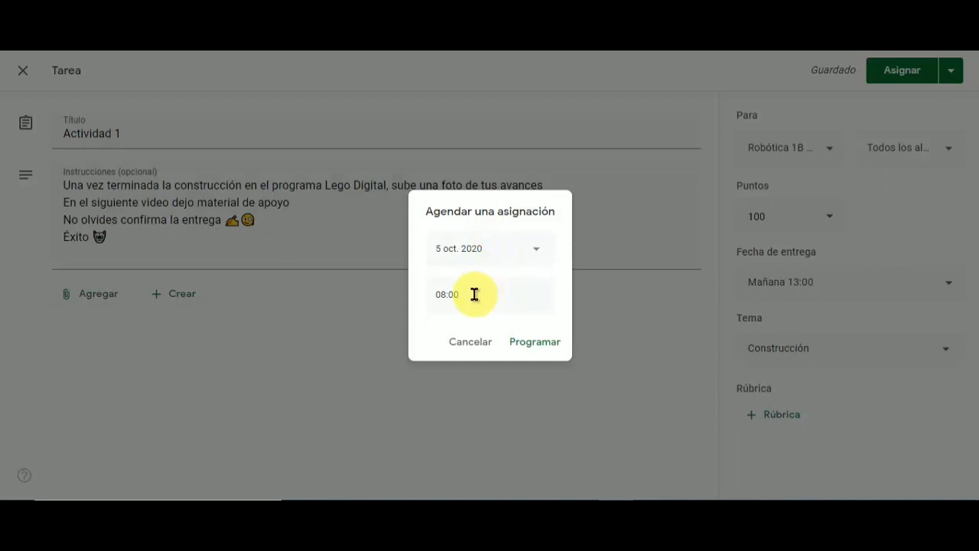
left_click(469, 341)
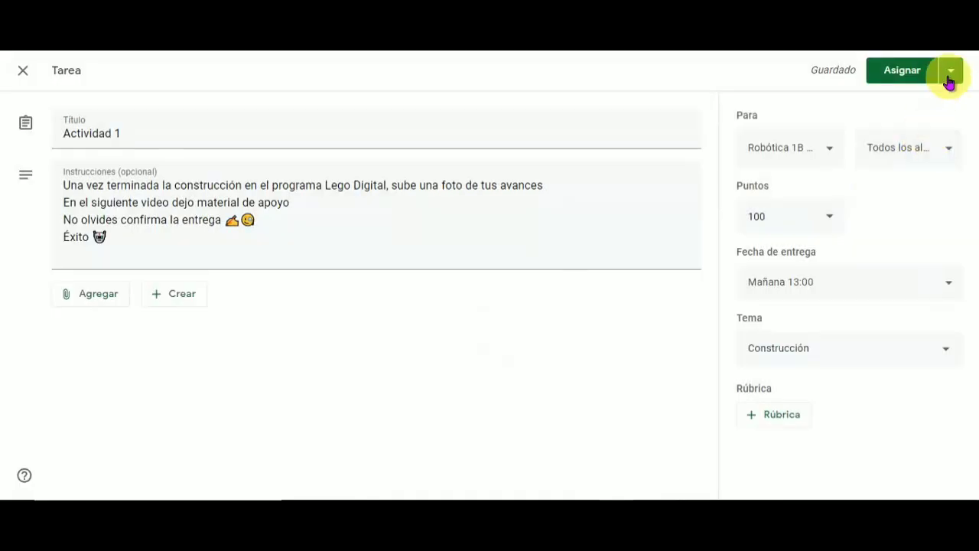
- Save the Actividad 1 assignment as a draft, then reopen it for editing from the Construcción topic
left_click(949, 74)
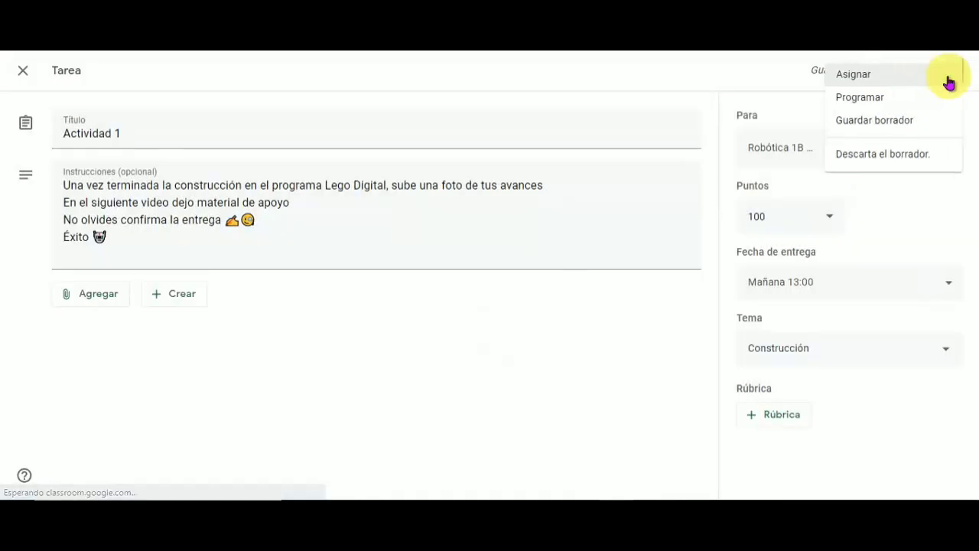
left_click(888, 125)
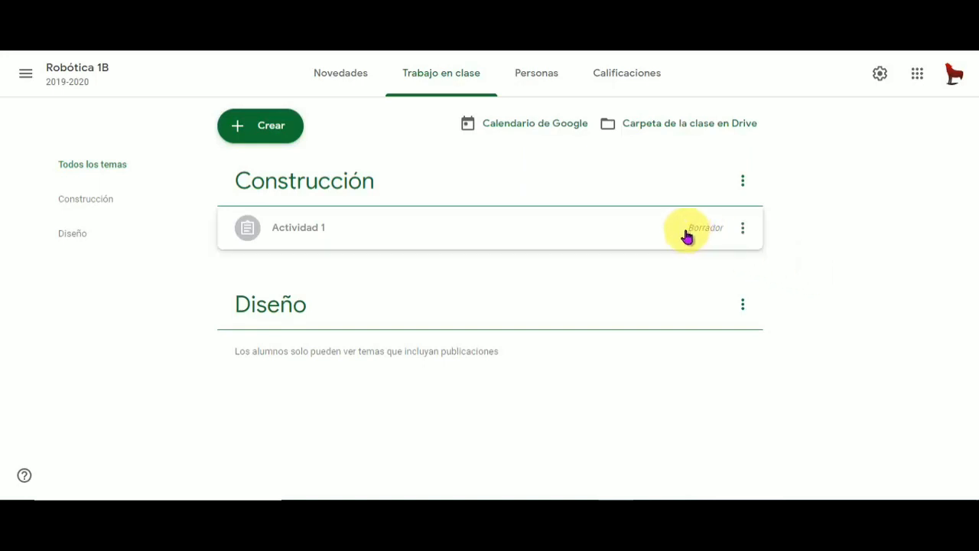
left_click(715, 237)
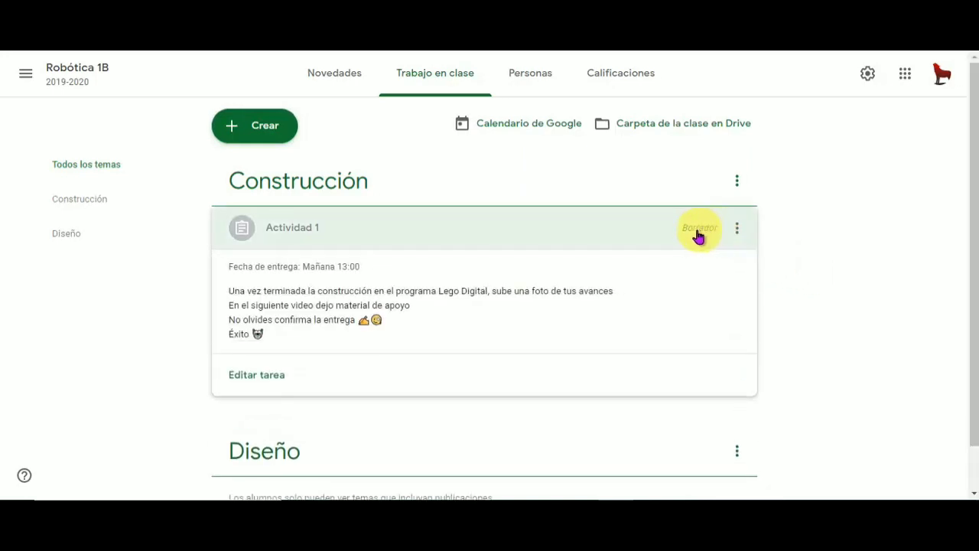
left_click(737, 230)
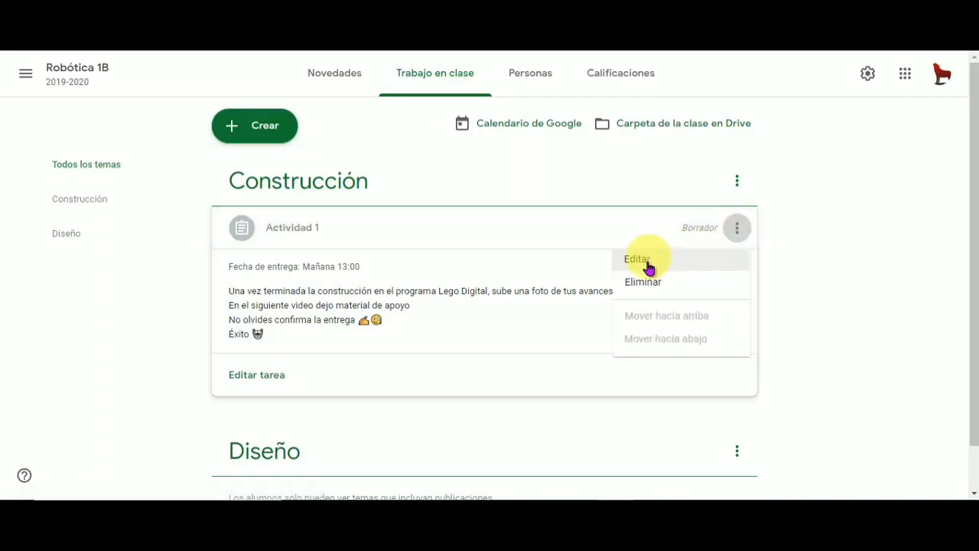
left_click(260, 380)
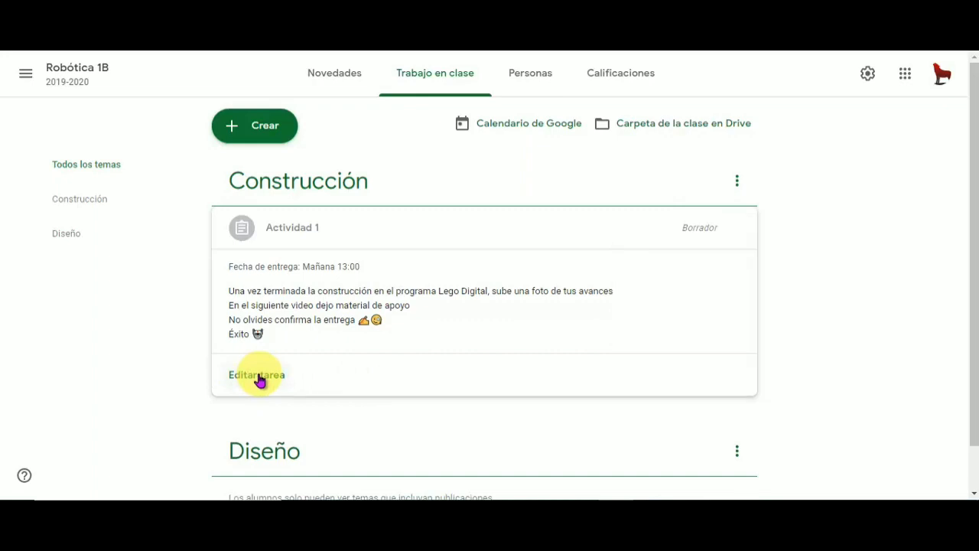
left_click(261, 380)
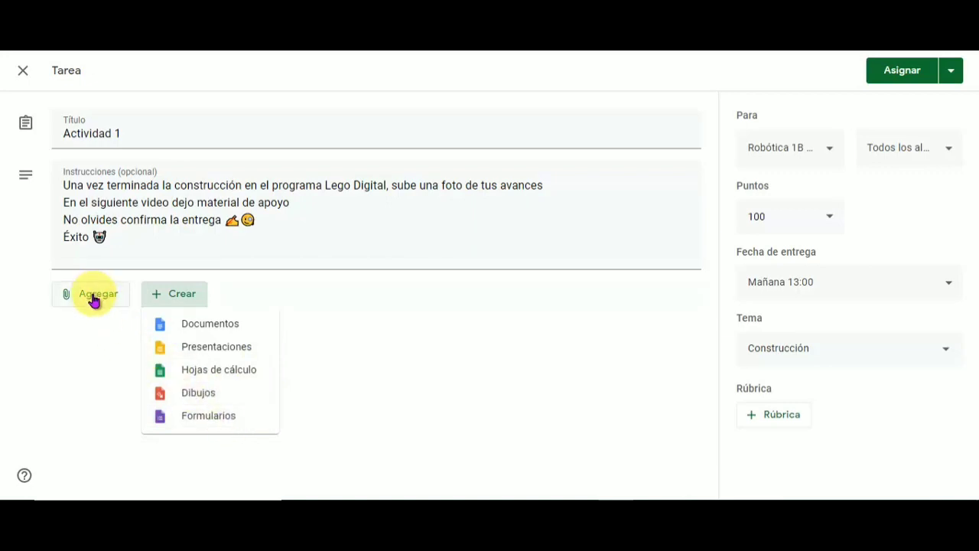
left_click(93, 298)
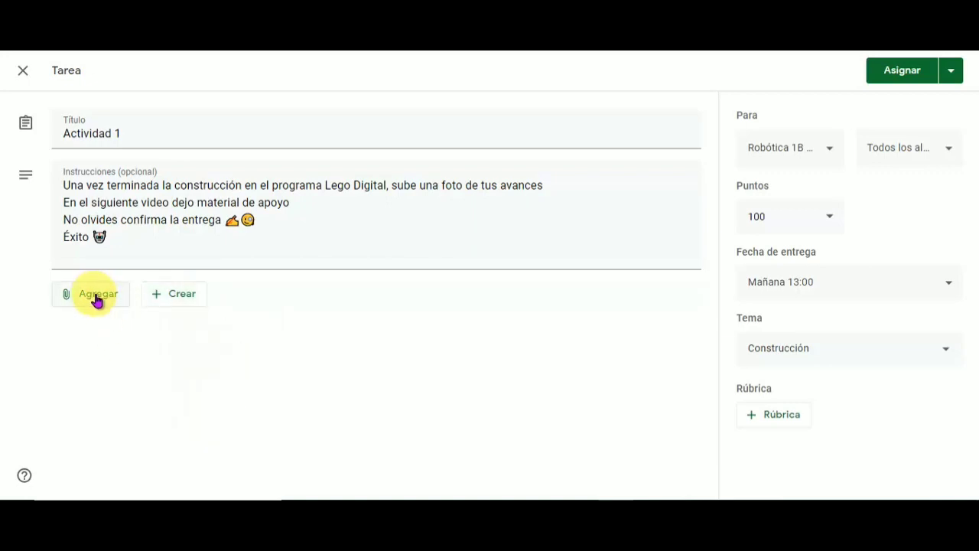
left_click(97, 299)
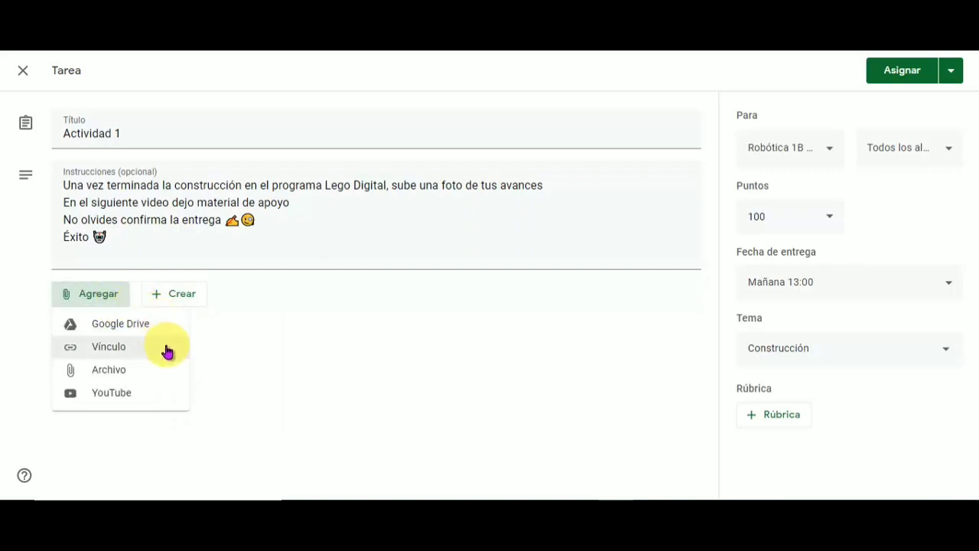
left_click(156, 403)
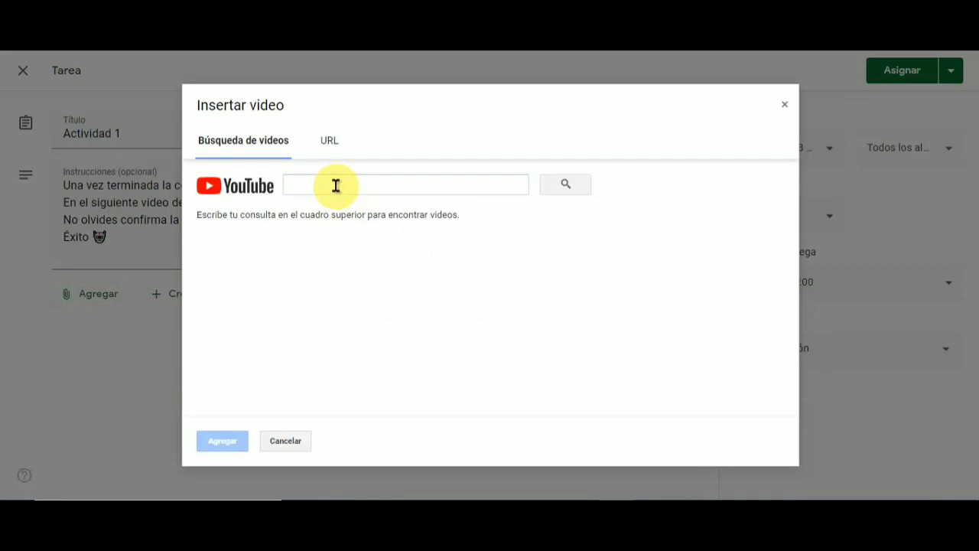
left_click(329, 142)
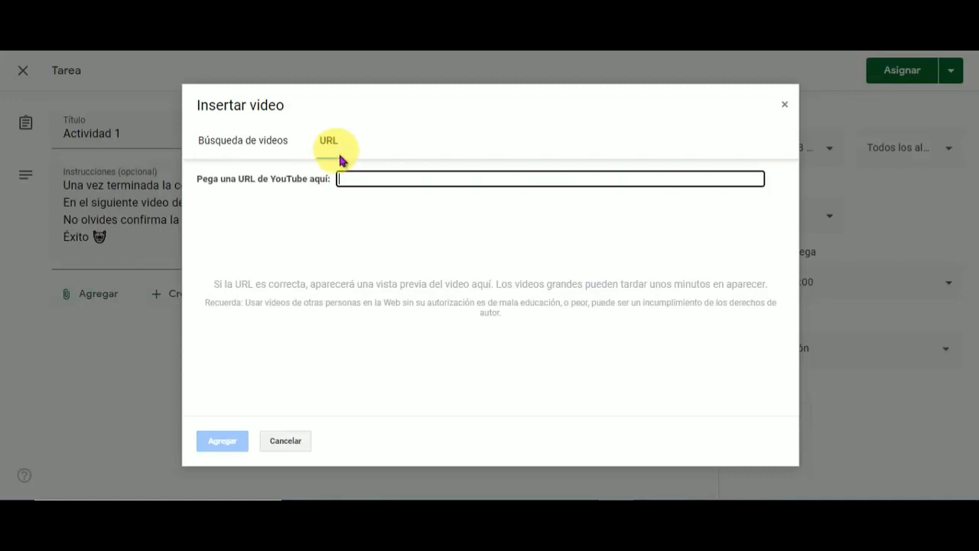
left_click(372, 180)
type("https://www.youtube.com/watch?v=Mtkuf08cwnl&t=6s")
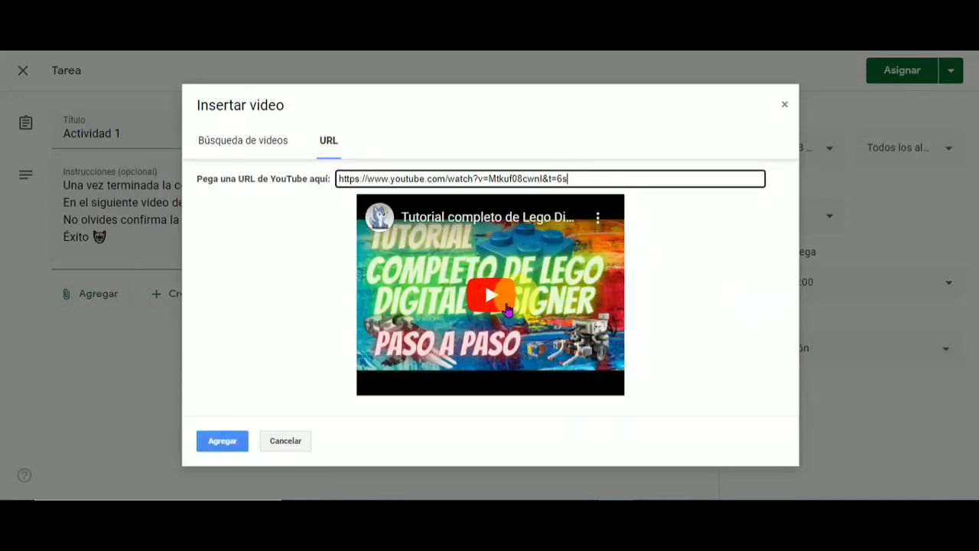
left_click(229, 439)
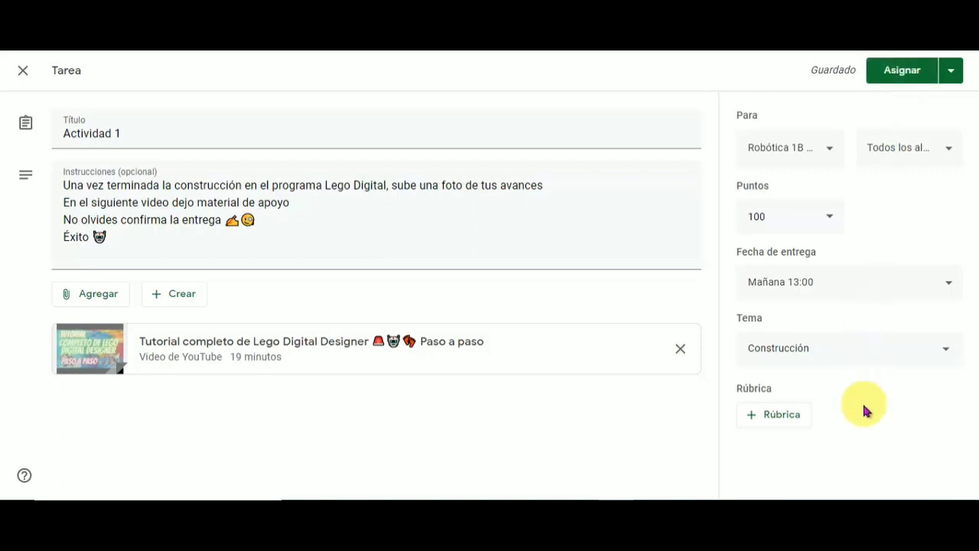
- Create a new rubric for Actividad 1 and title its first criterion "Construcción de Robótica", copied from above the table in the Word document
left_click(779, 417)
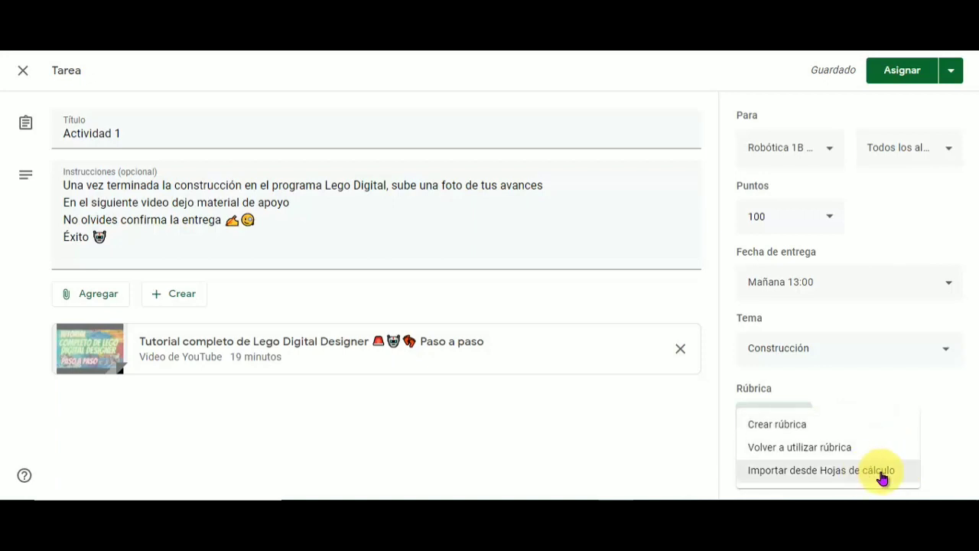
left_click(816, 426)
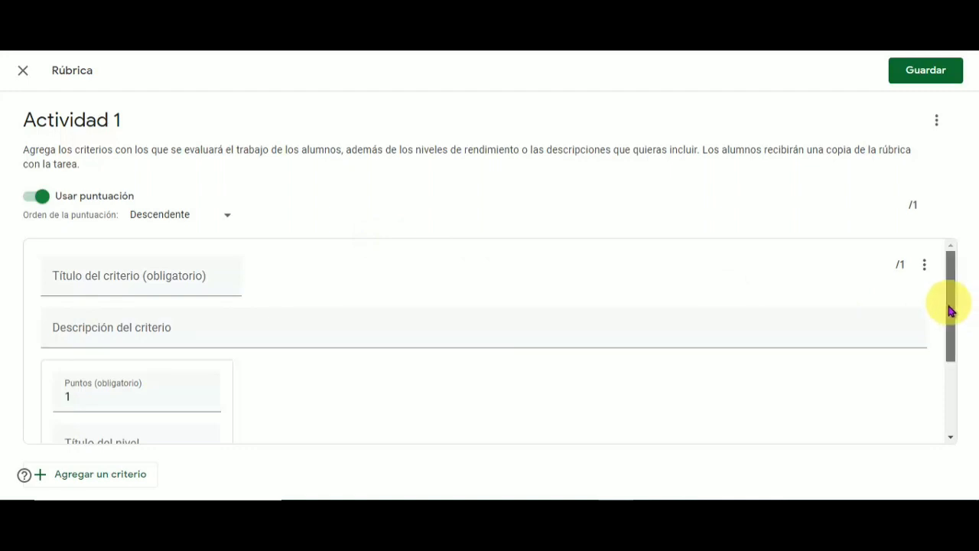
mouse_move(950, 306)
left_mouse_down()
mouse_move(951, 345)
mouse_move(950, 296)
left_mouse_up()
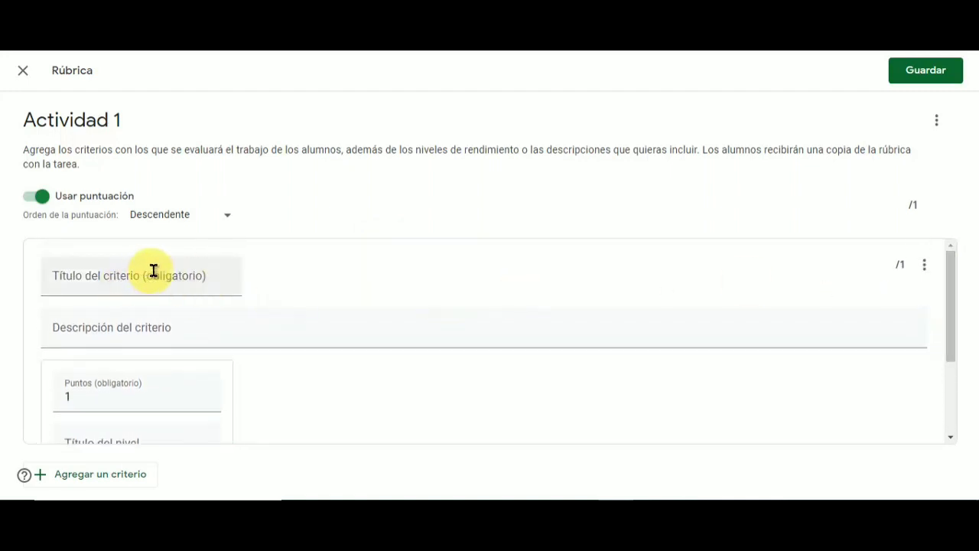
left_click(470, 495)
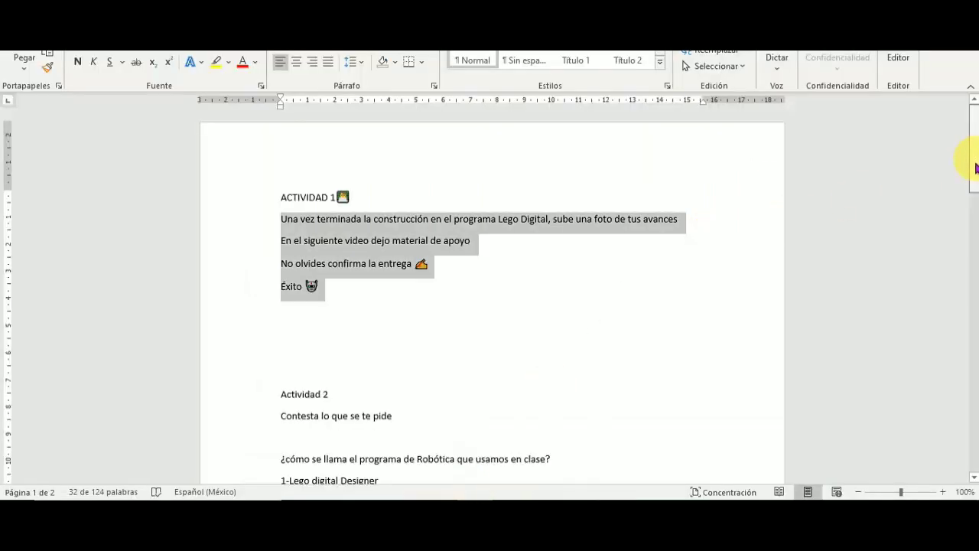
left_click_drag(975, 167, 972, 349)
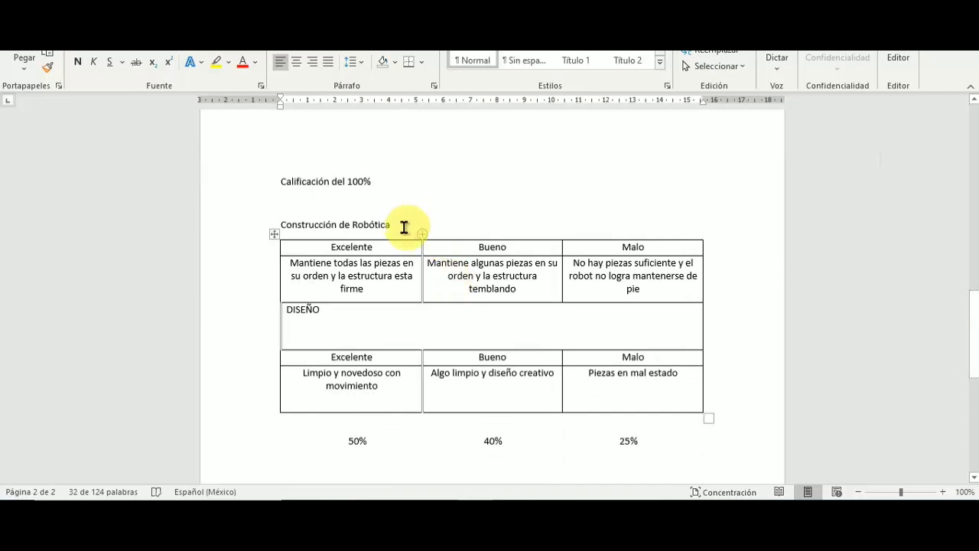
left_click_drag(384, 224, 292, 229)
key("ctrl+c")
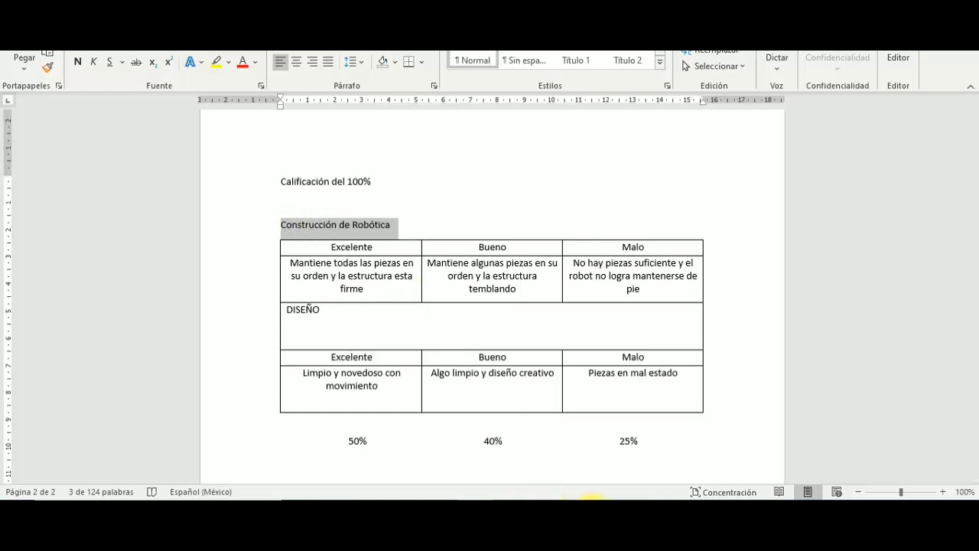
key("alt+Tab")
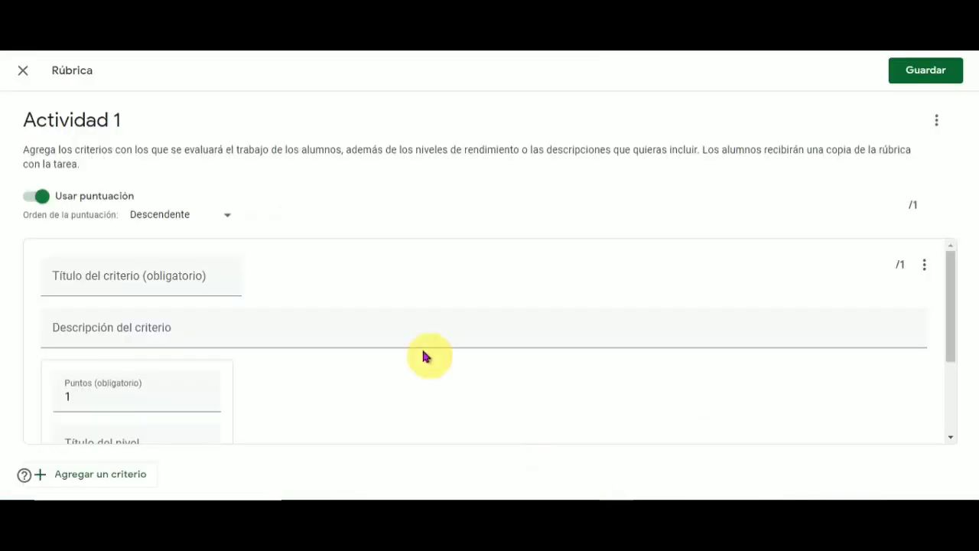
left_click(182, 274)
key("ctrl+v")
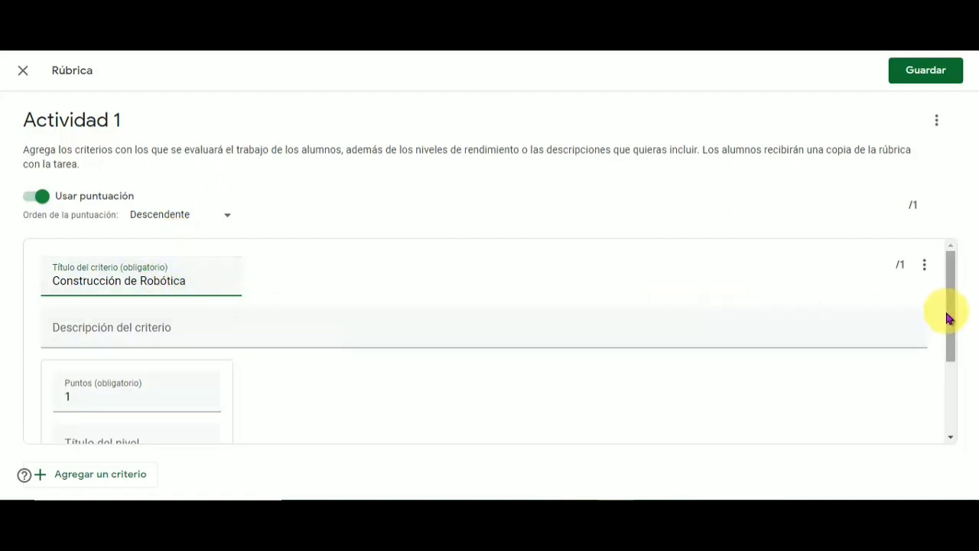
- Give the Construcción de Robótica criterion levels Excelente, Bueno and Malo worth 50, 40 and 25 points, with the Word table's descriptions
left_click_drag(945, 317, 946, 382)
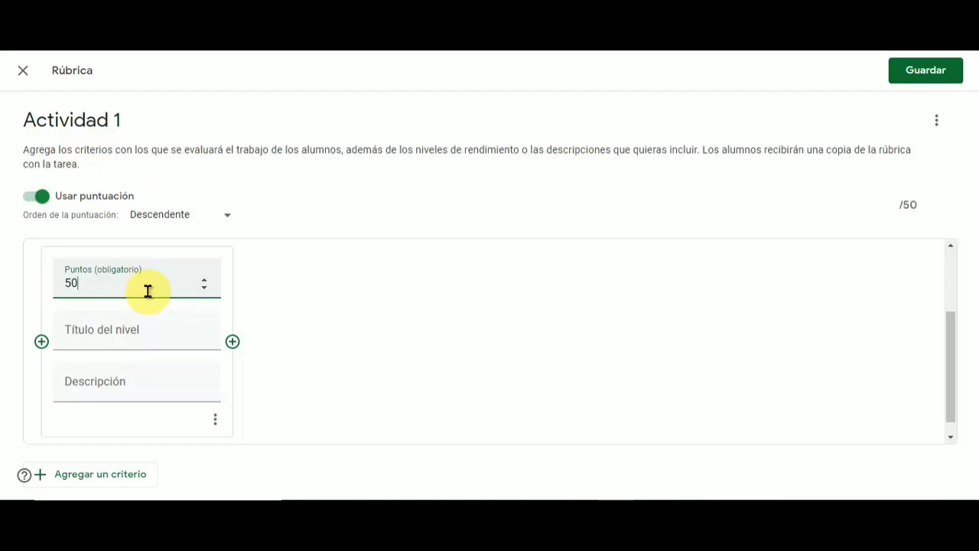
left_click(235, 331)
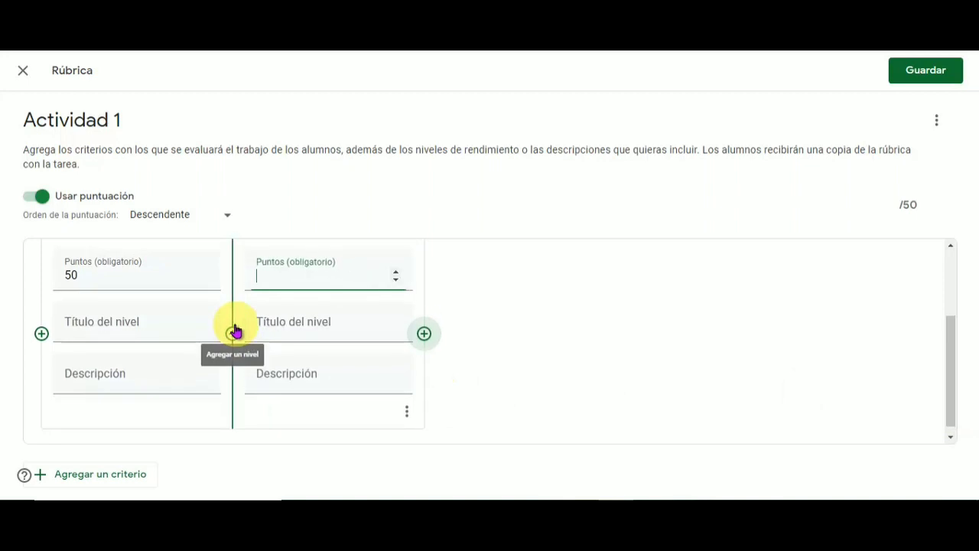
left_click(425, 338)
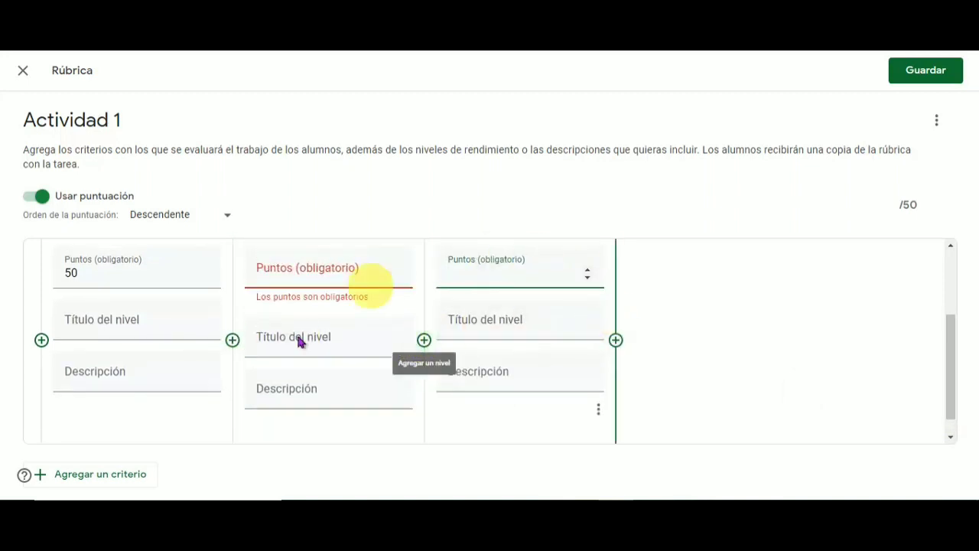
left_click(359, 273)
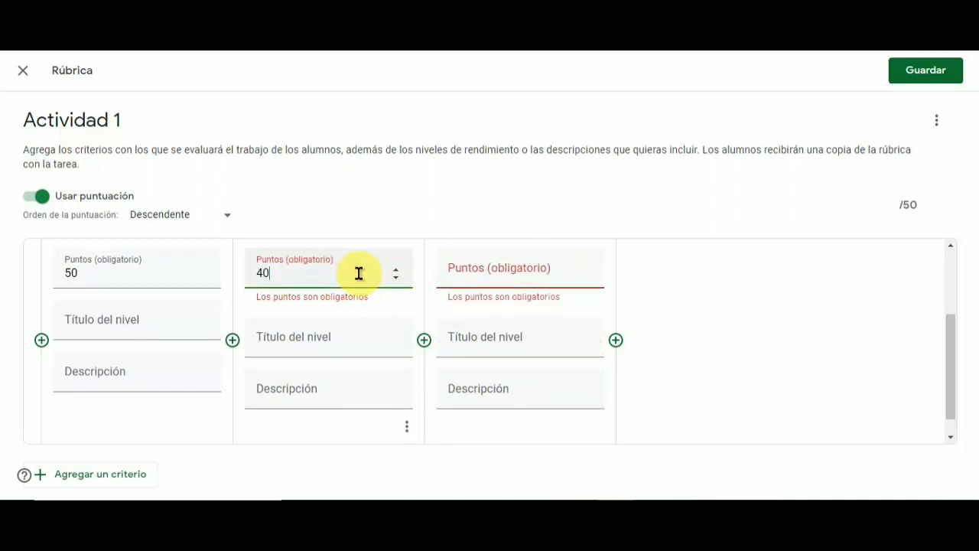
left_click(476, 273)
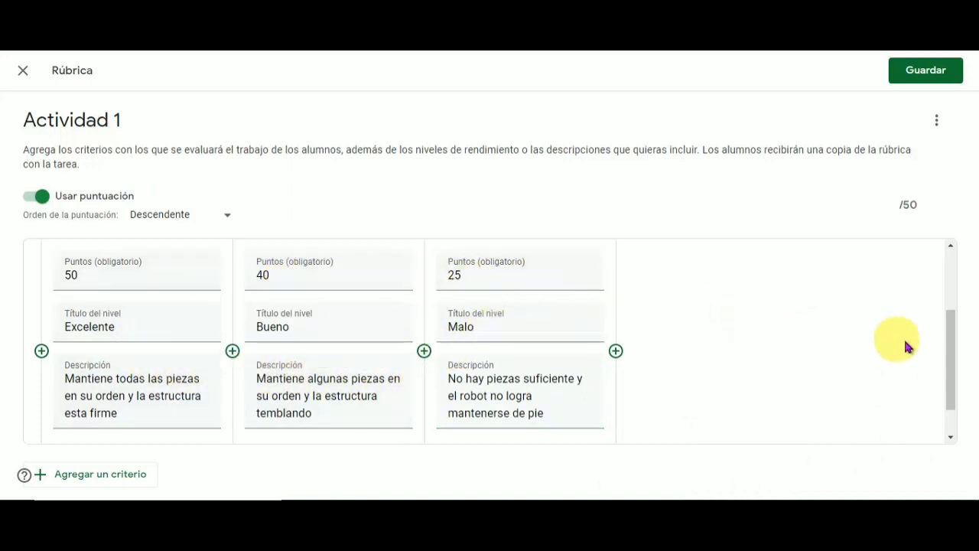
- Add a second criterion to the rubric and title it "Diseño"
left_click(104, 479)
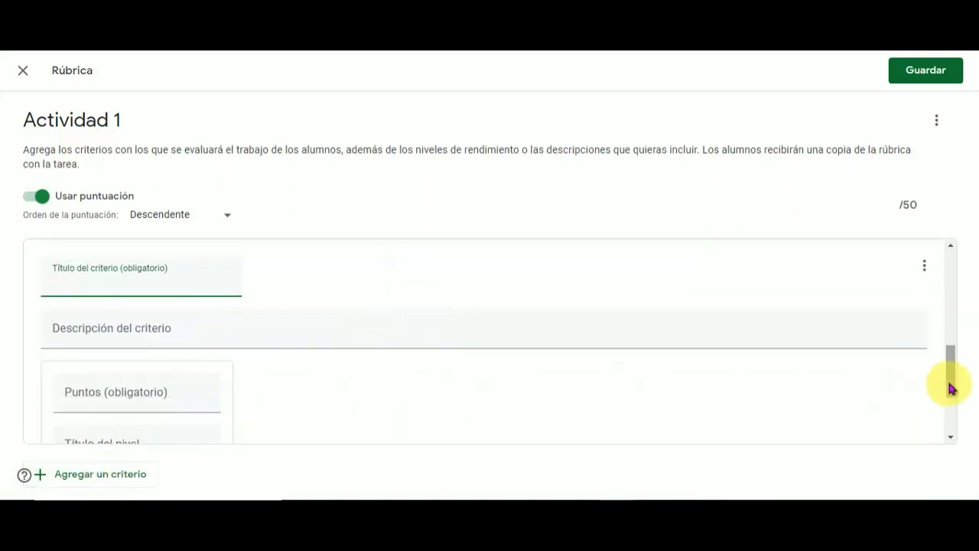
mouse_move(952, 389)
left_mouse_down()
mouse_move(946, 295)
mouse_move(964, 423)
mouse_move(961, 383)
left_mouse_up()
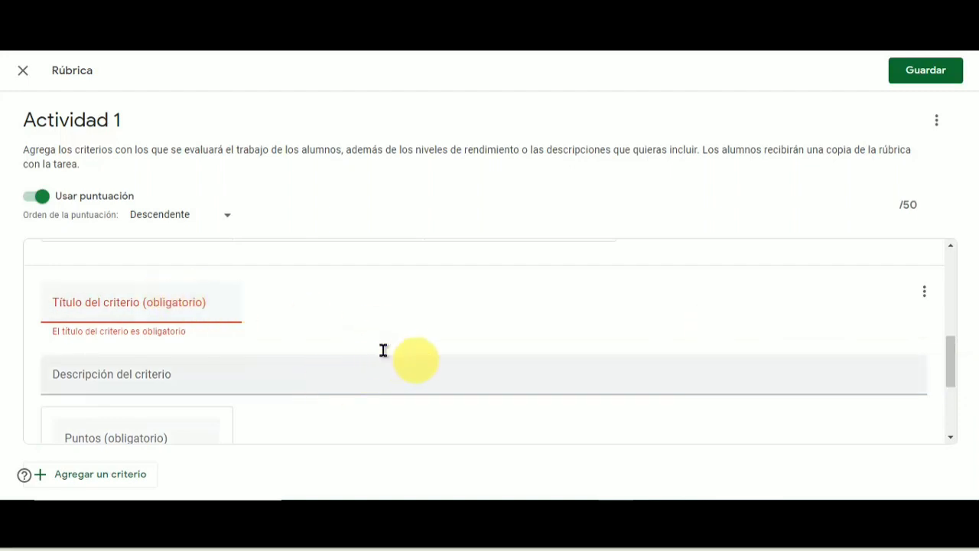
left_click(185, 299)
type("D")
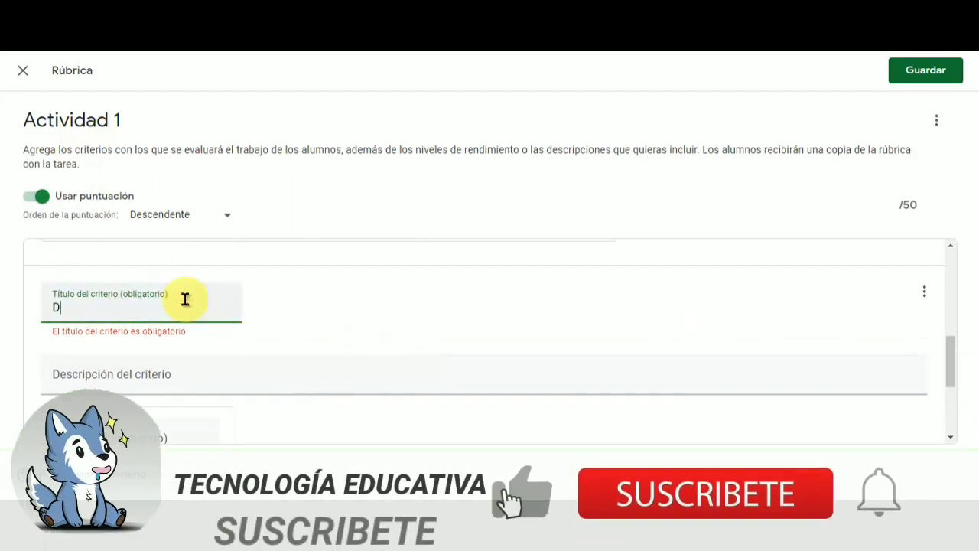
type("iseño")
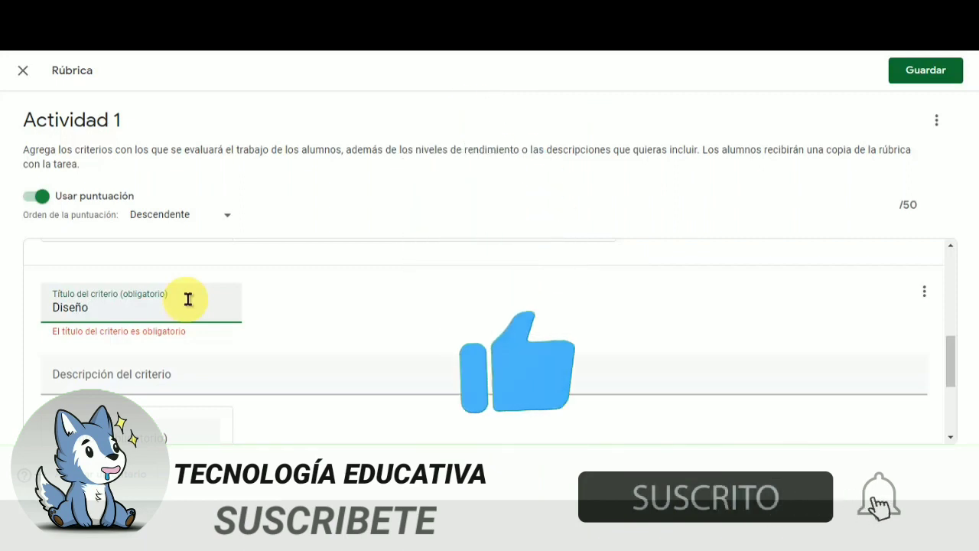
left_click(375, 315)
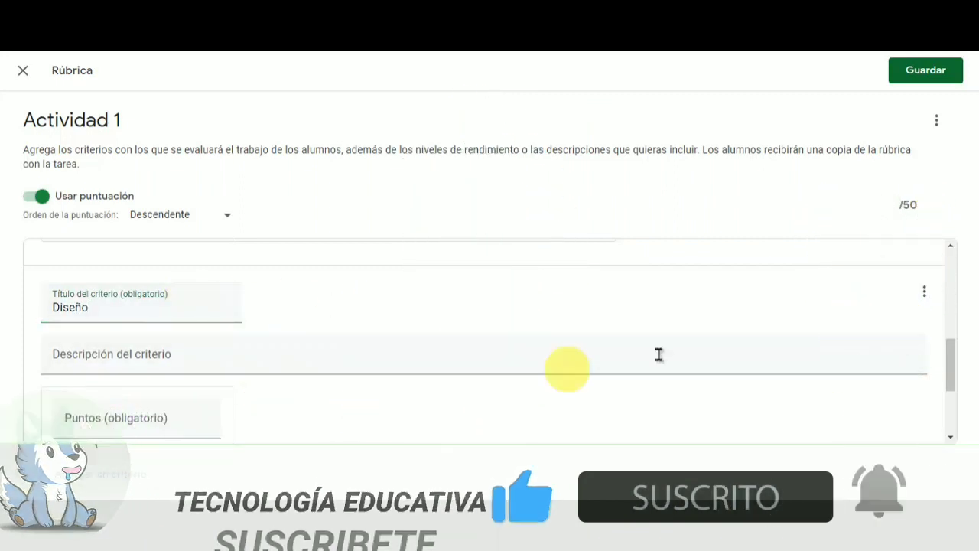
- Give the Diseño criterion levels Excelente (50), Bueno (40) and Malo (25) with the Word table's descriptions, and save the rubric
left_click_drag(955, 356, 955, 400)
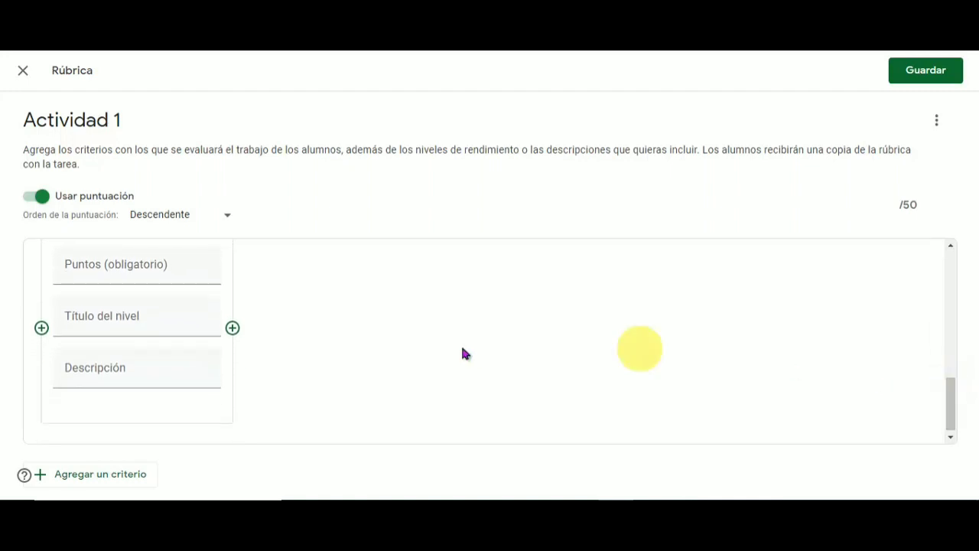
left_click(233, 329)
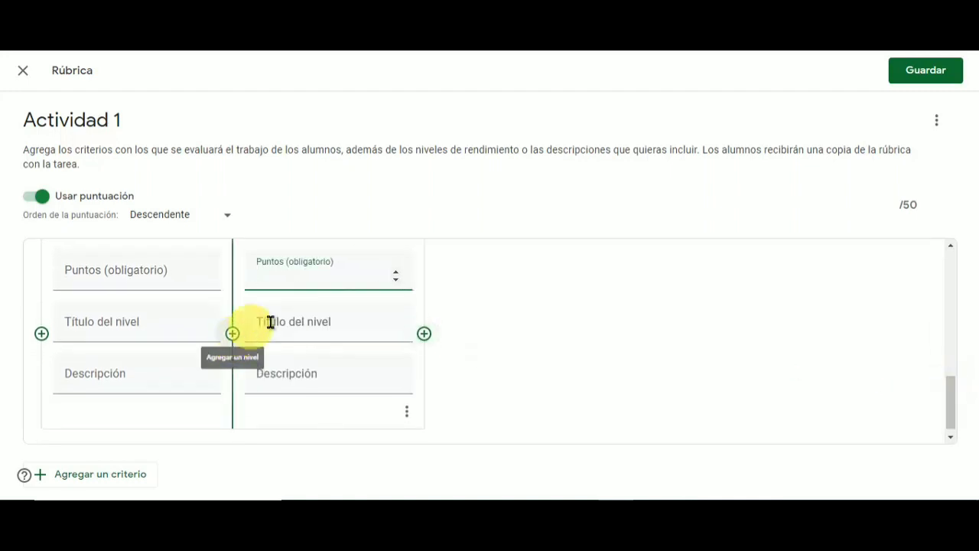
left_click(424, 335)
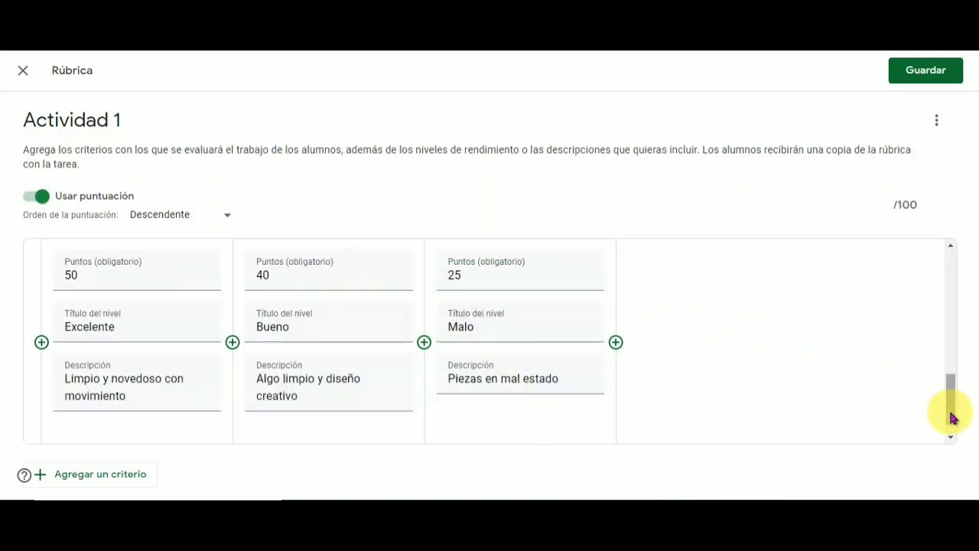
left_click_drag(950, 406, 951, 284)
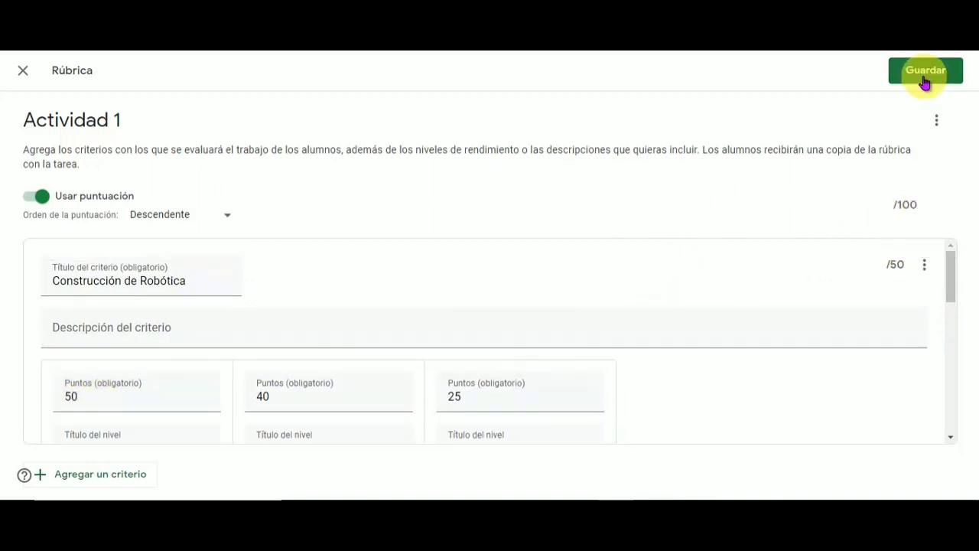
left_click(925, 71)
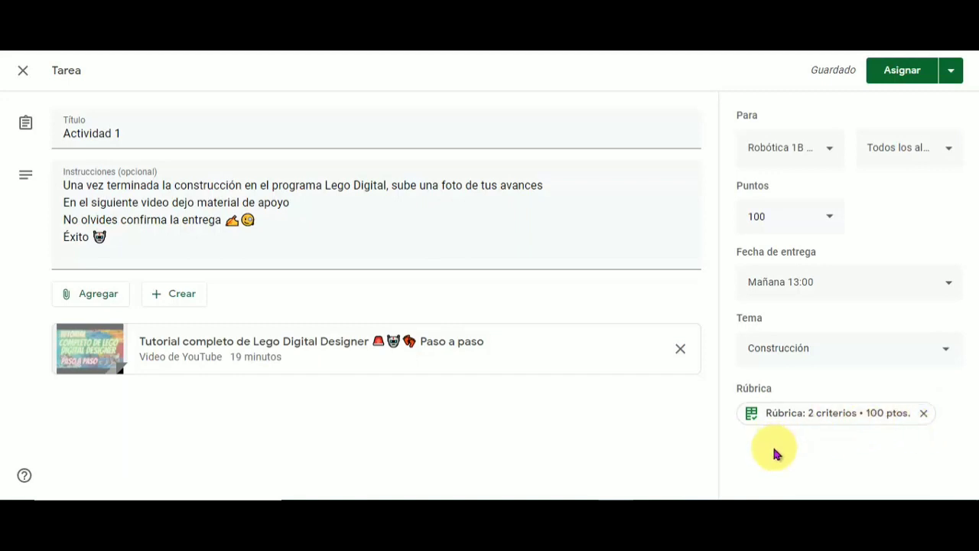
- Assign Actividad 1 to the students and review its published details under the Construcción topic
left_click(897, 85)
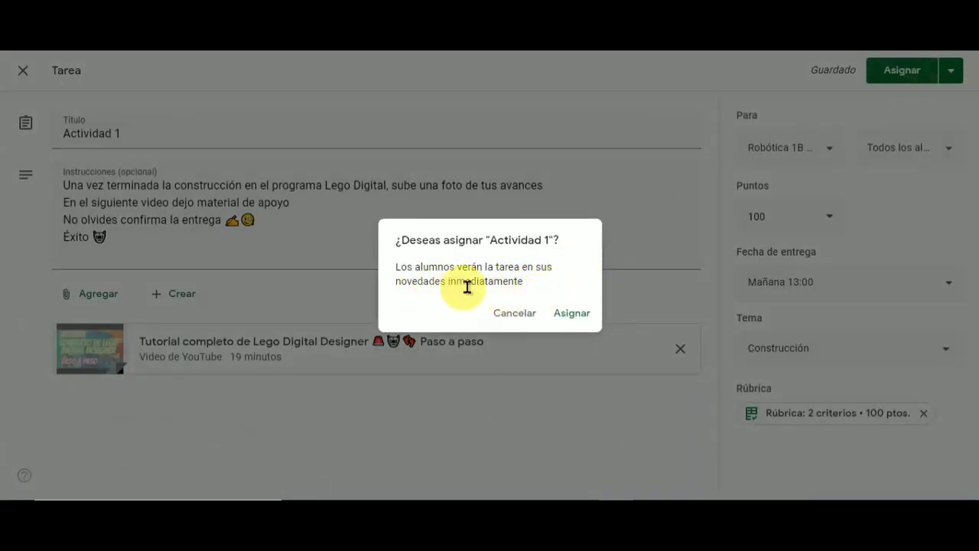
left_click(578, 318)
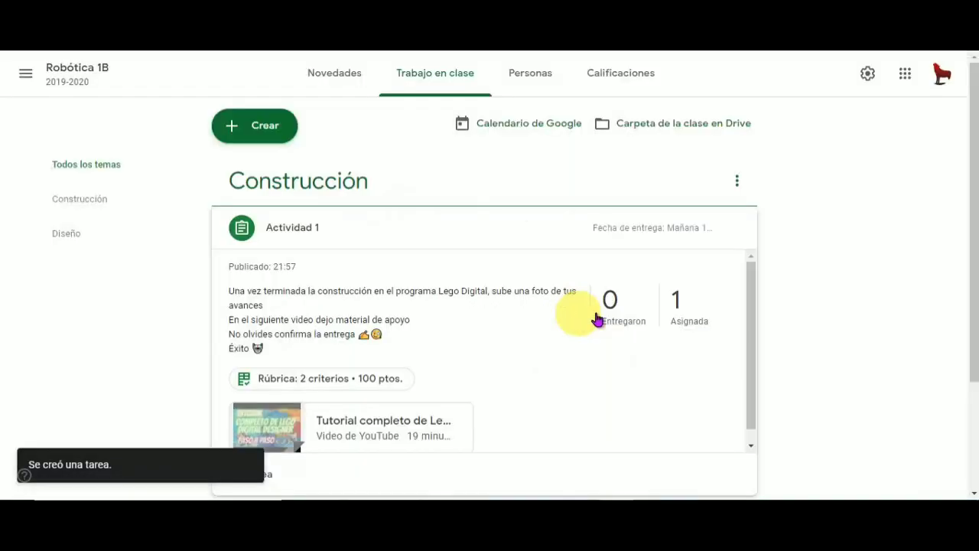
scroll(756, 334, "down", 1)
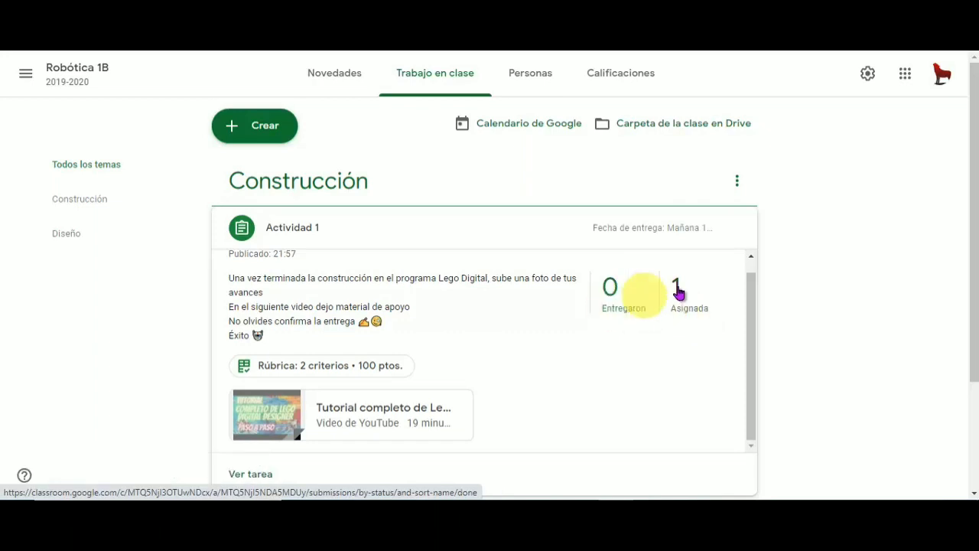
left_click(535, 234)
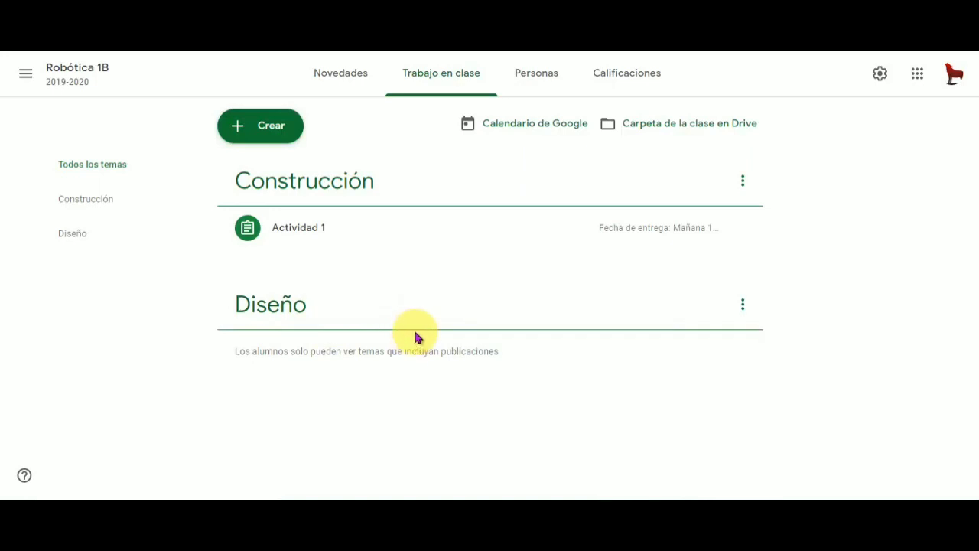
- Create a question reading "Te gusto la clase de Robótica", correcting the spelling of "Robótica"
left_click(283, 130)
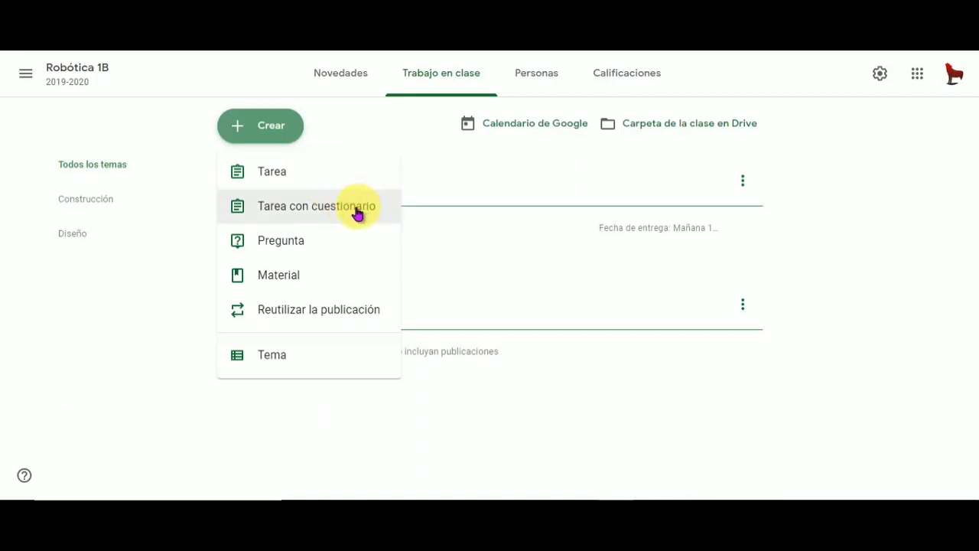
left_click(334, 242)
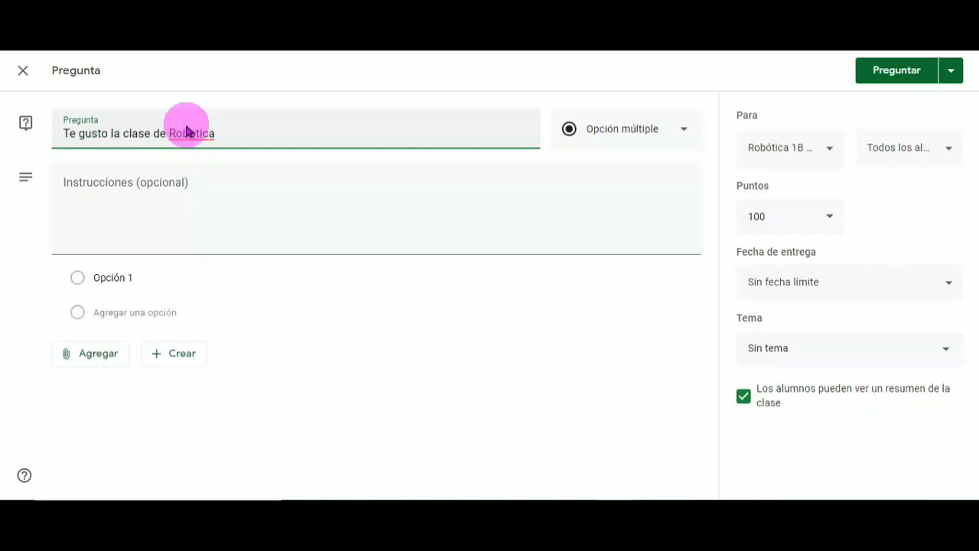
right_click(189, 125)
right_click(185, 133)
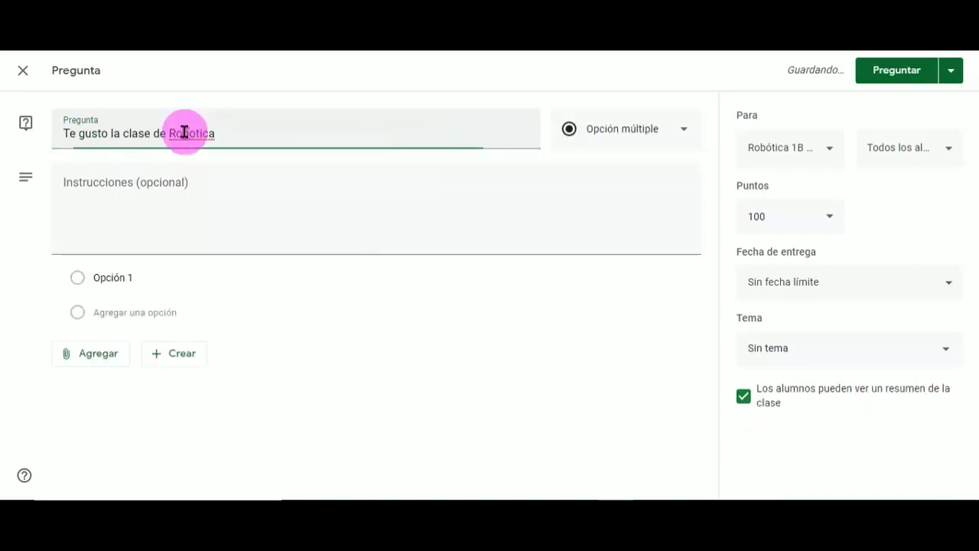
right_click(184, 131)
left_click(203, 144)
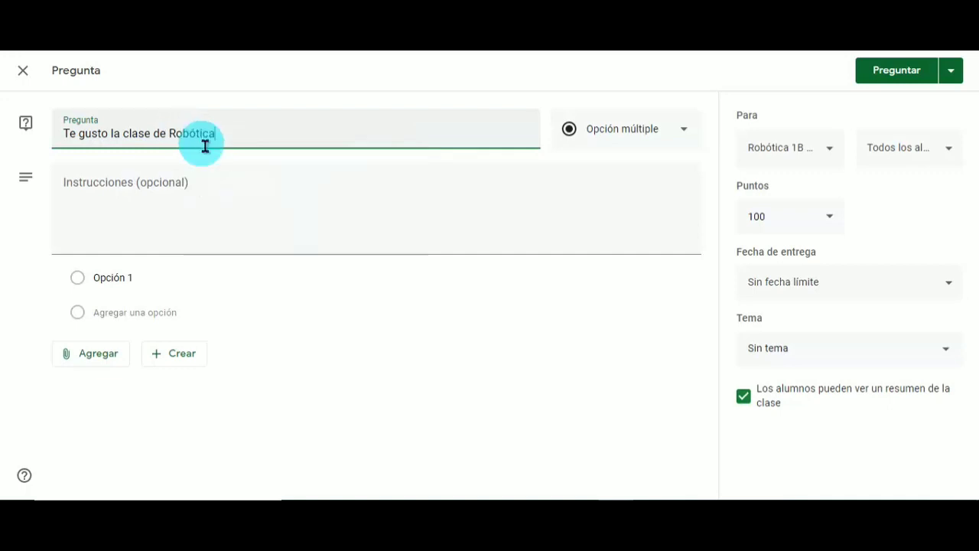
- Switch the question type to Respuesta breve and return it to Opción múltiple
left_click(667, 130)
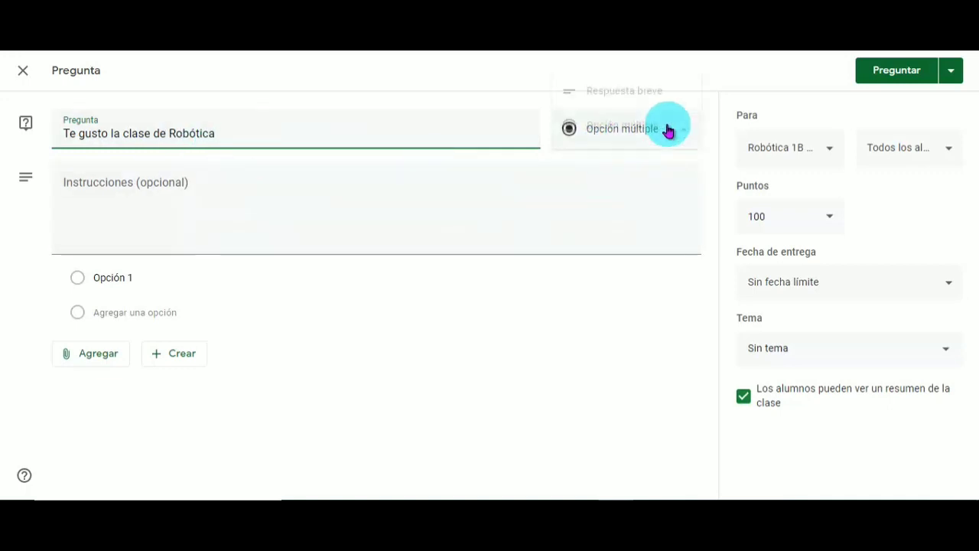
left_click(655, 93)
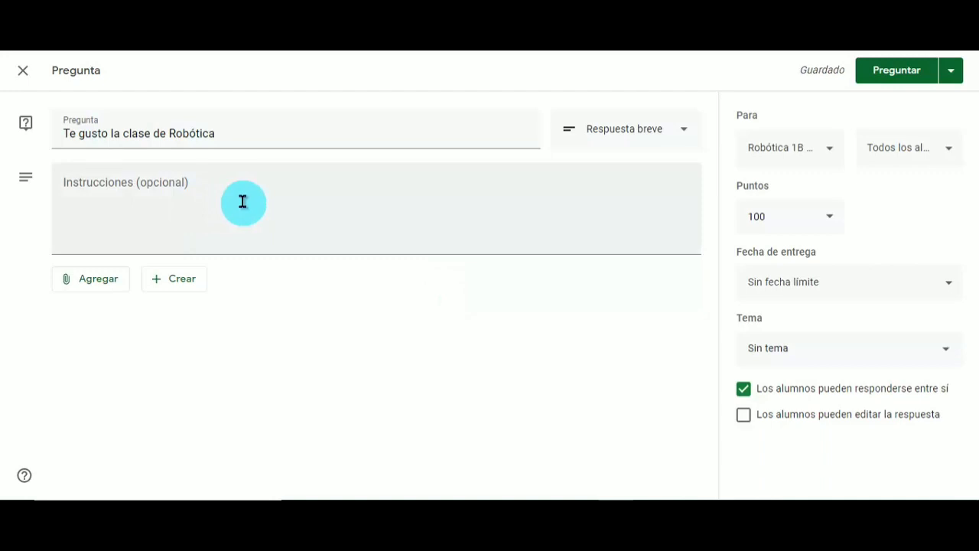
left_click(645, 134)
left_click(632, 165)
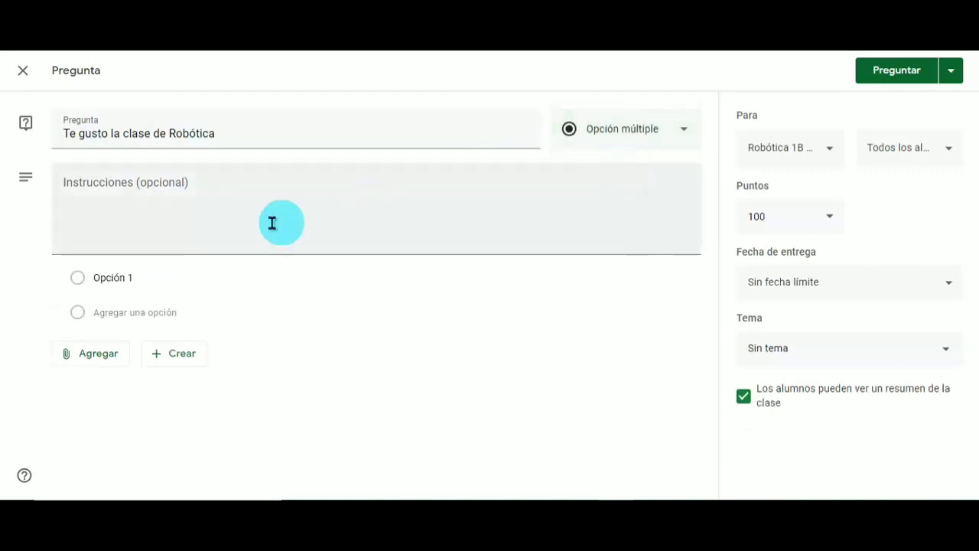
- Give the question two answer options: "si, me gusto mucho" and "no fue lo que esperaba"
left_click(143, 277)
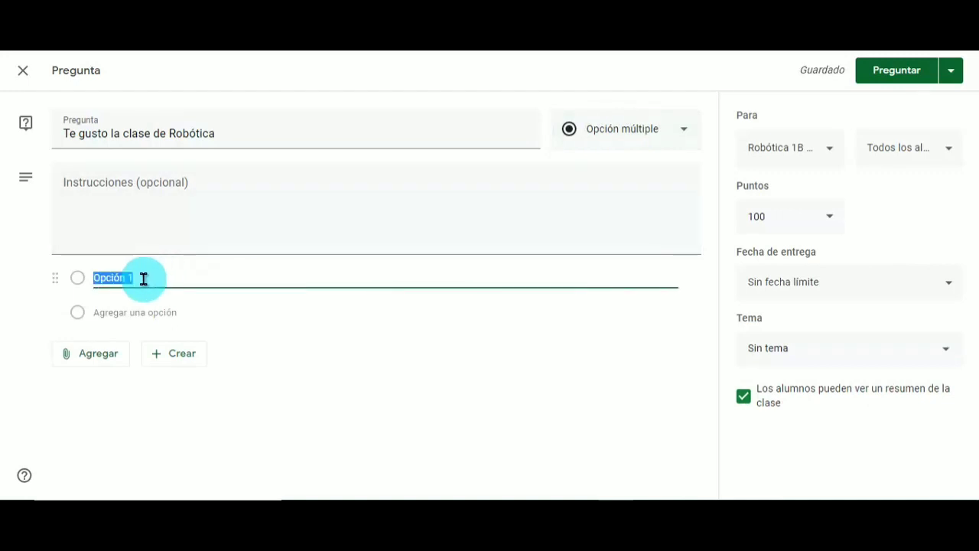
type("si, m")
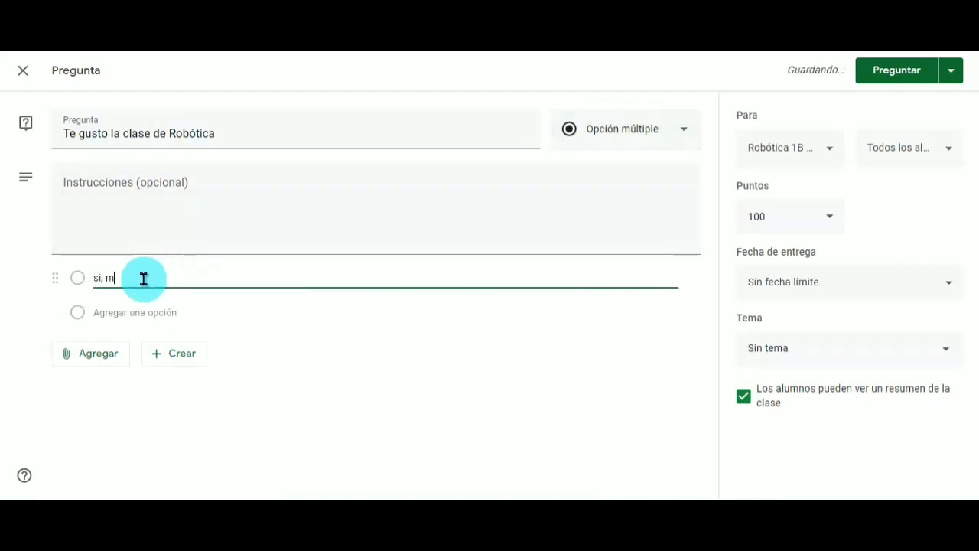
type("e gusto much")
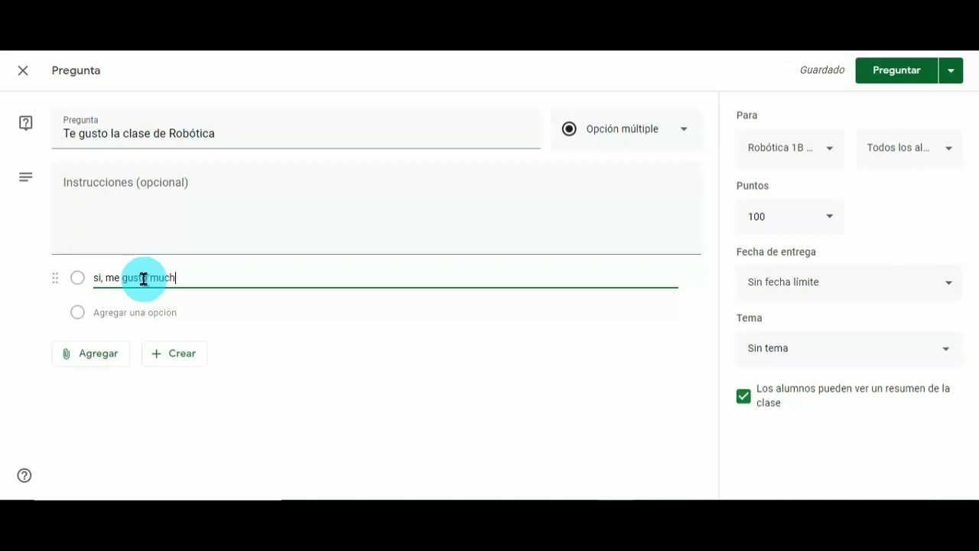
type("o")
left_click(172, 310)
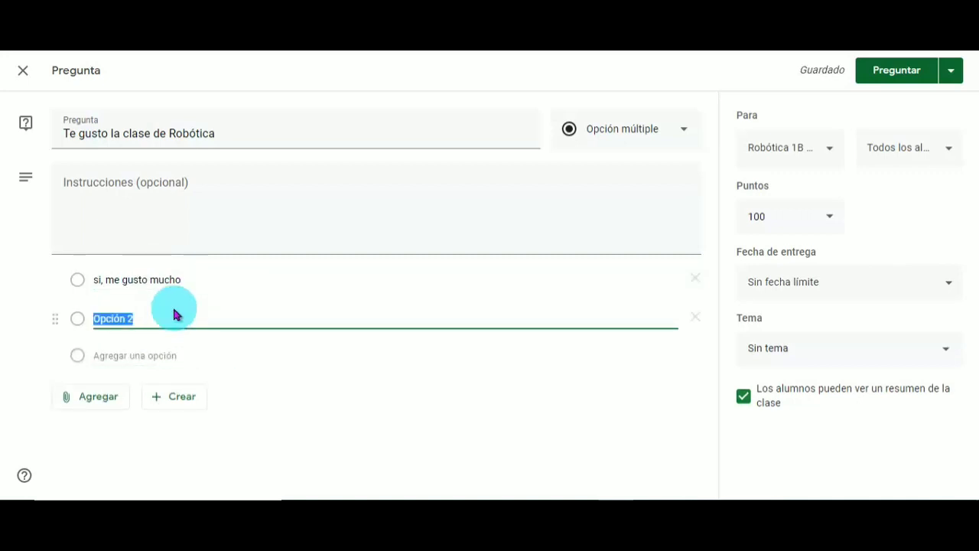
type("n")
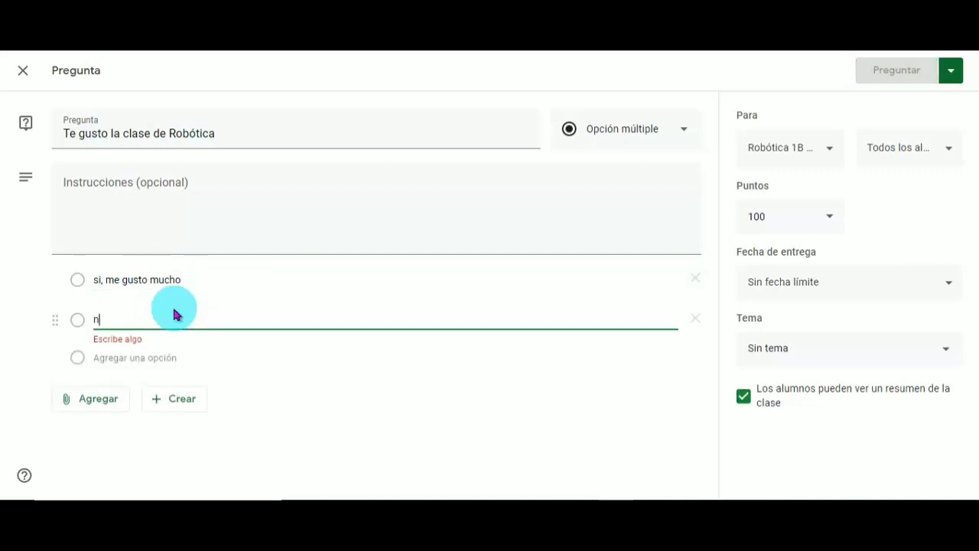
type("o fue lo que esperaba")
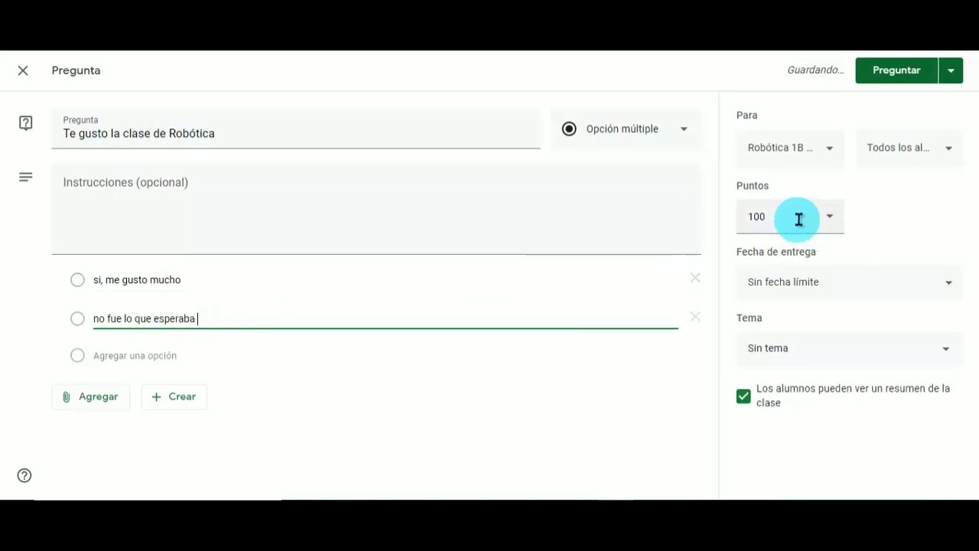
left_click(79, 282)
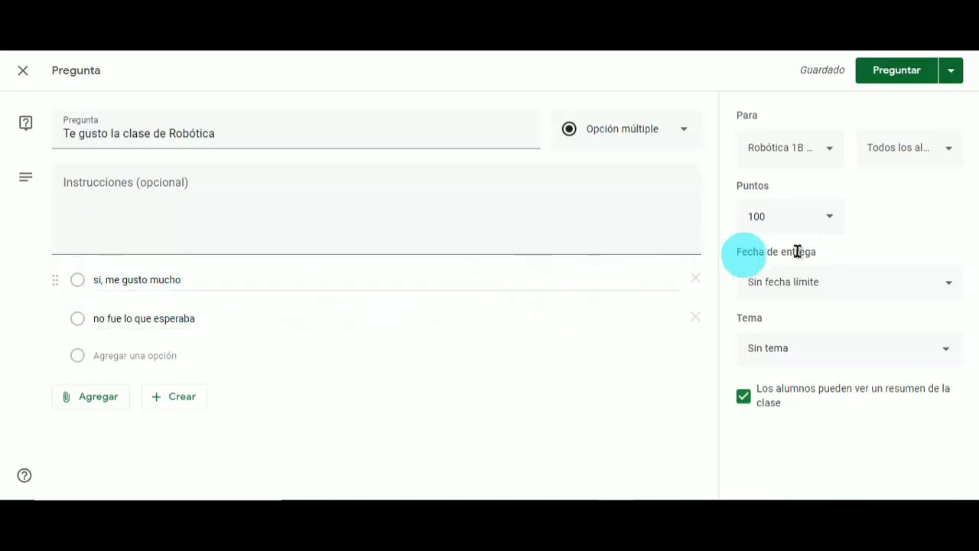
- Set the question's points to Sin calificar
left_click(792, 217)
key("BackSpace")
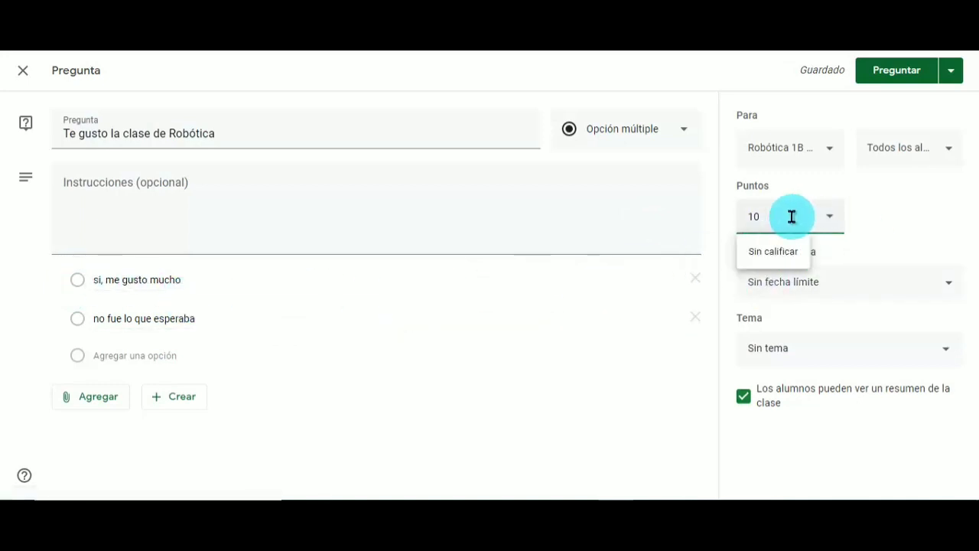
type("100")
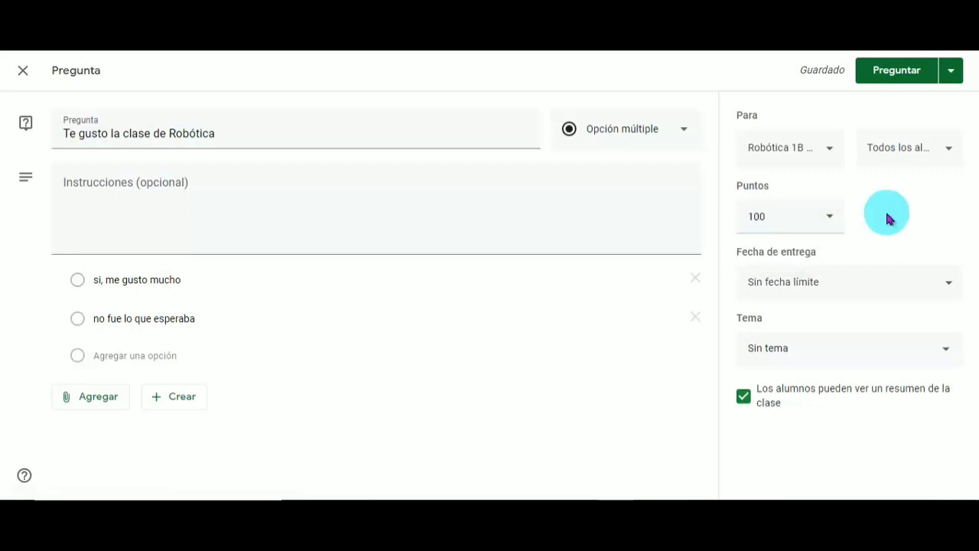
left_click(889, 218)
left_click(768, 218)
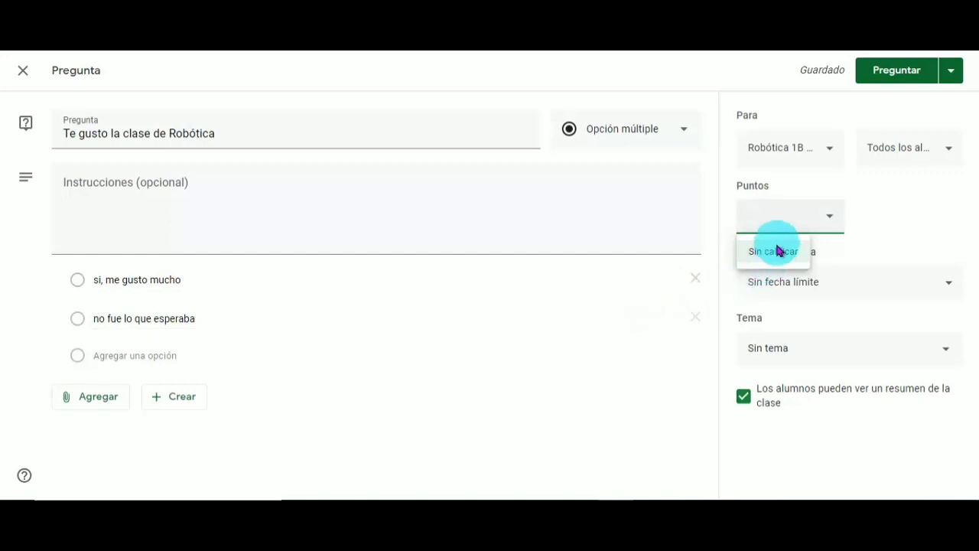
left_click(776, 251)
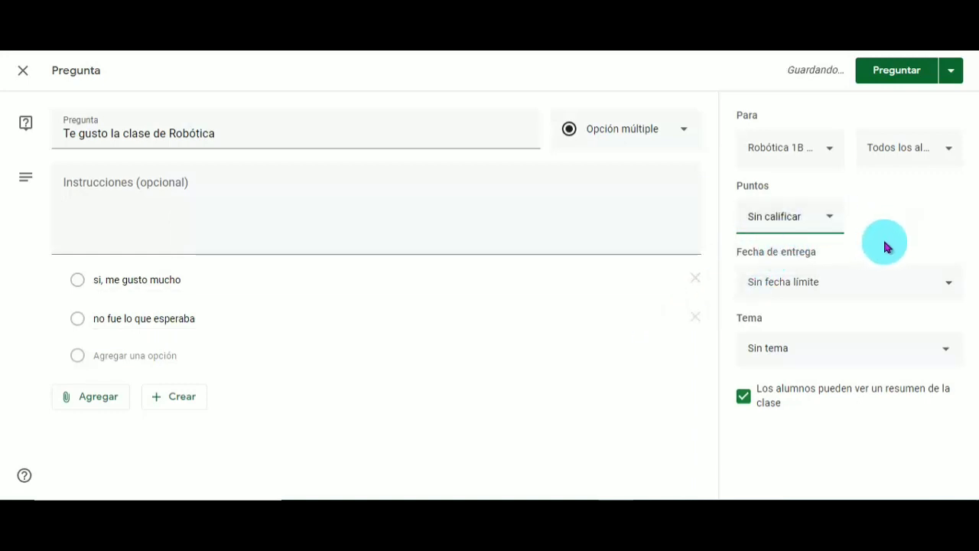
- File the question under the Diseño topic and publish it to all students of Robótica 1B
left_click(830, 153)
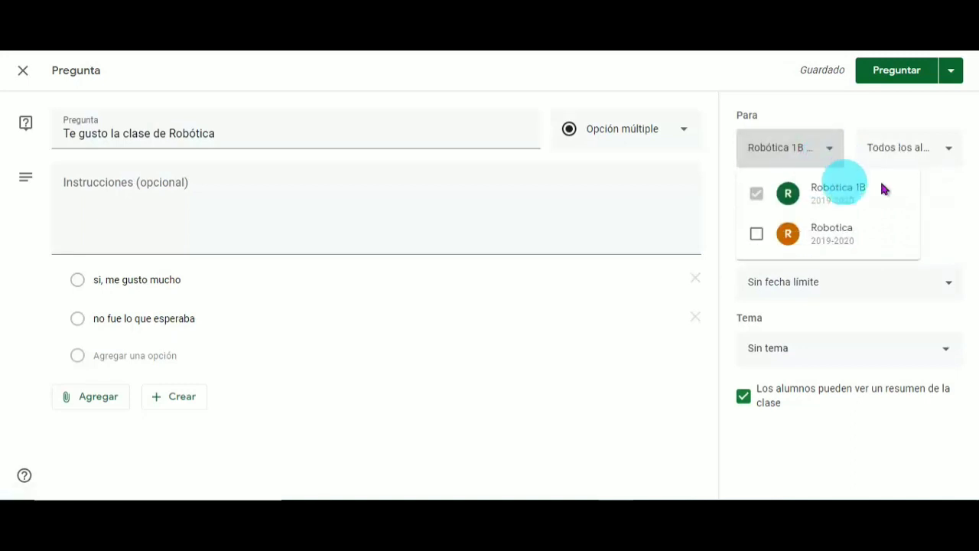
left_click(952, 217)
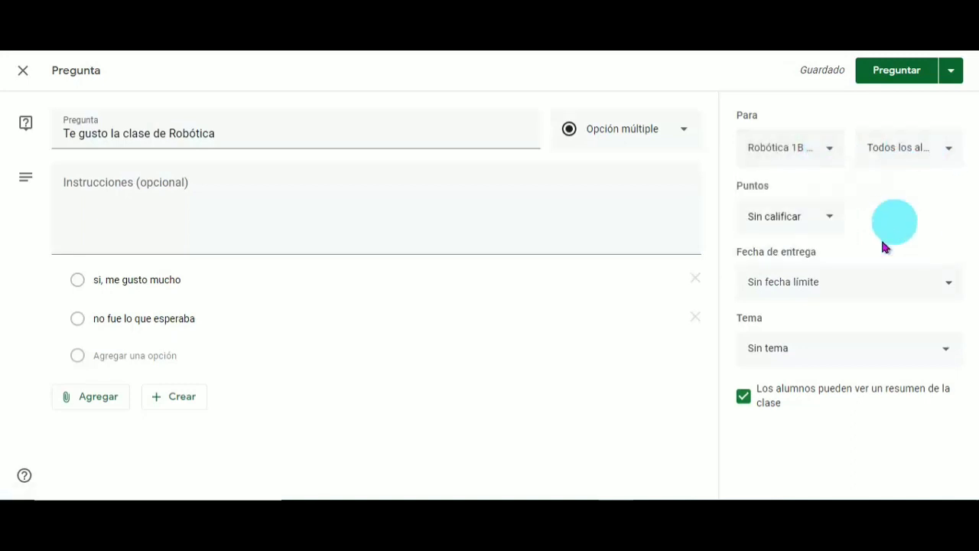
left_click(819, 351)
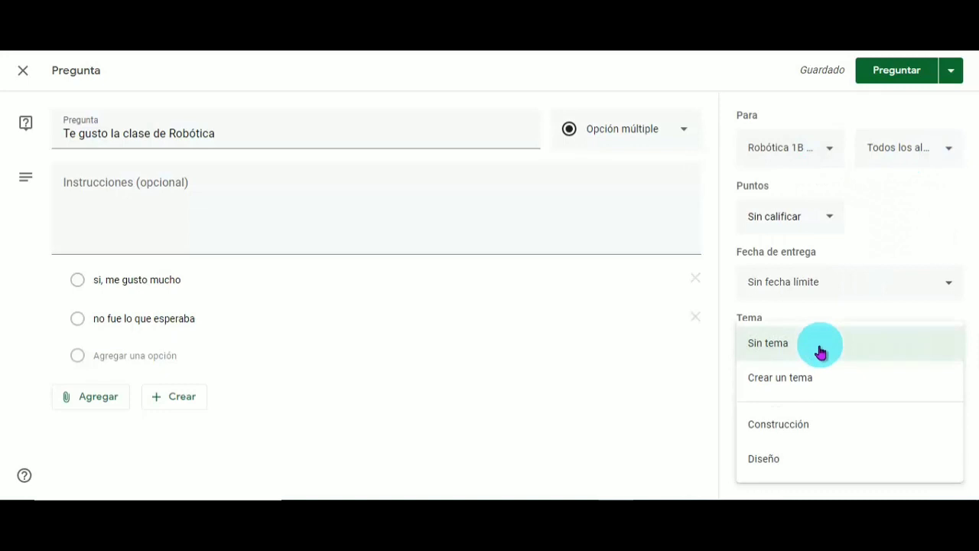
left_click(808, 460)
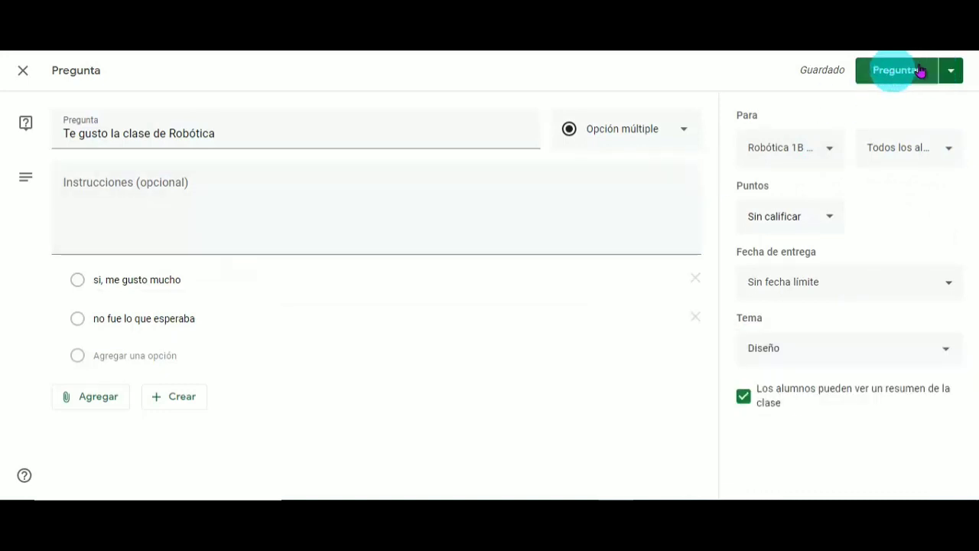
left_click(952, 74)
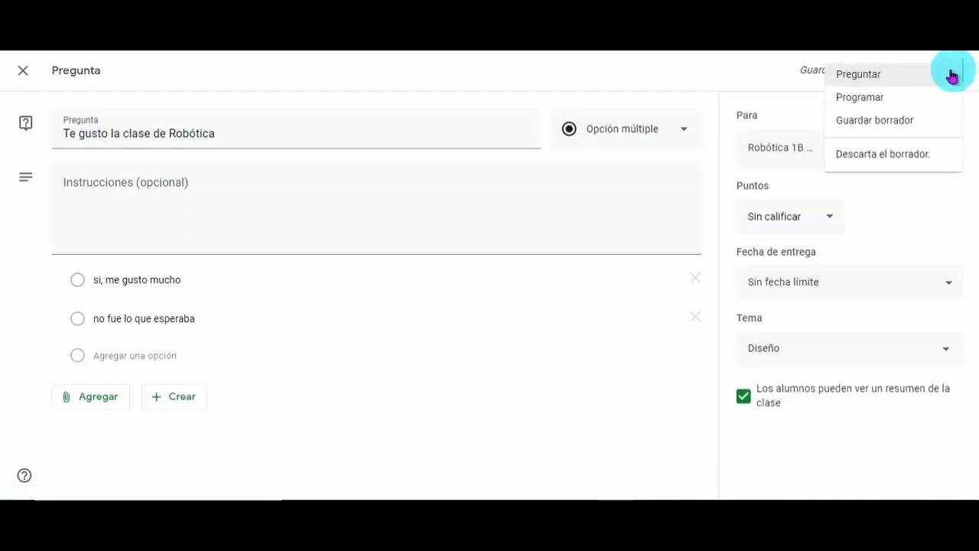
left_click(739, 80)
left_click(889, 77)
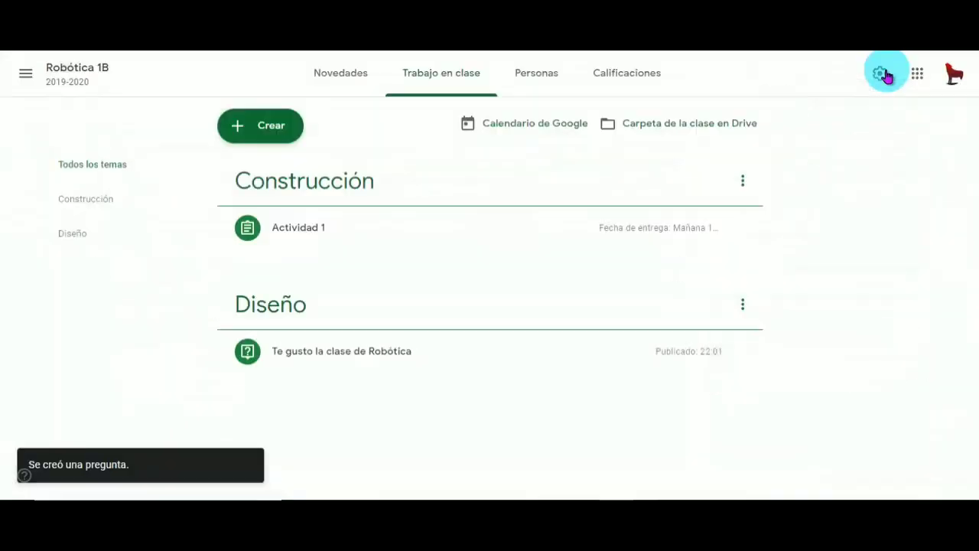
- Examine the published question's submission counts and answer options under Diseño, and collapse it again
left_click(428, 358)
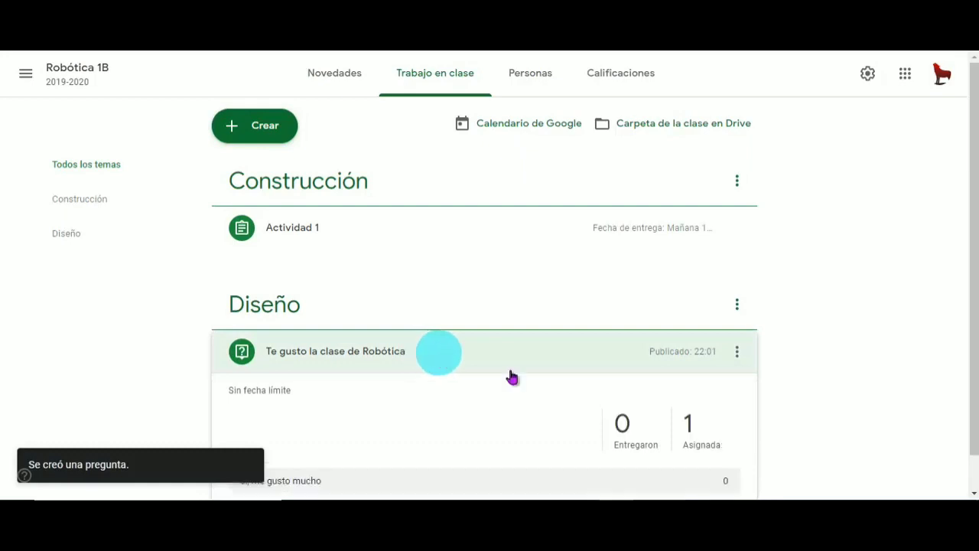
left_click_drag(975, 271, 975, 358)
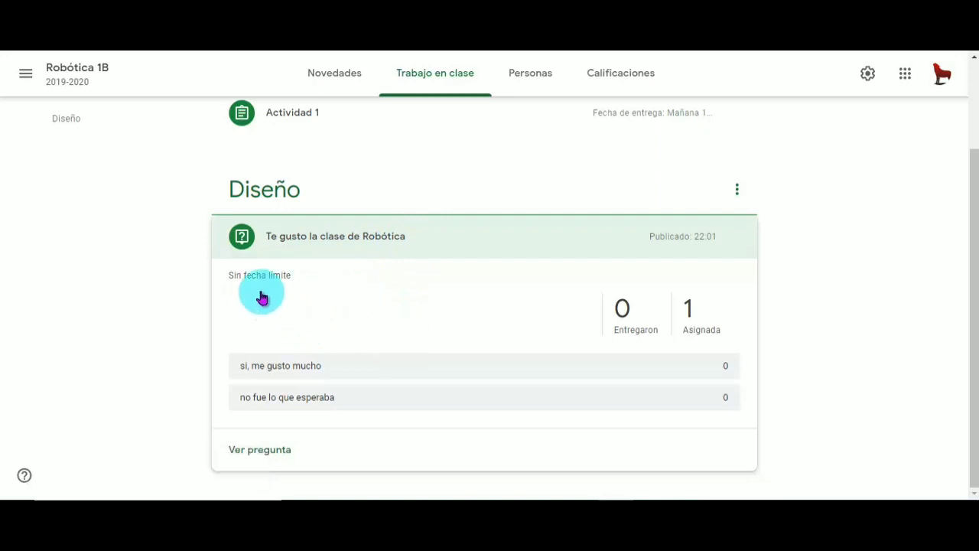
left_click(582, 233)
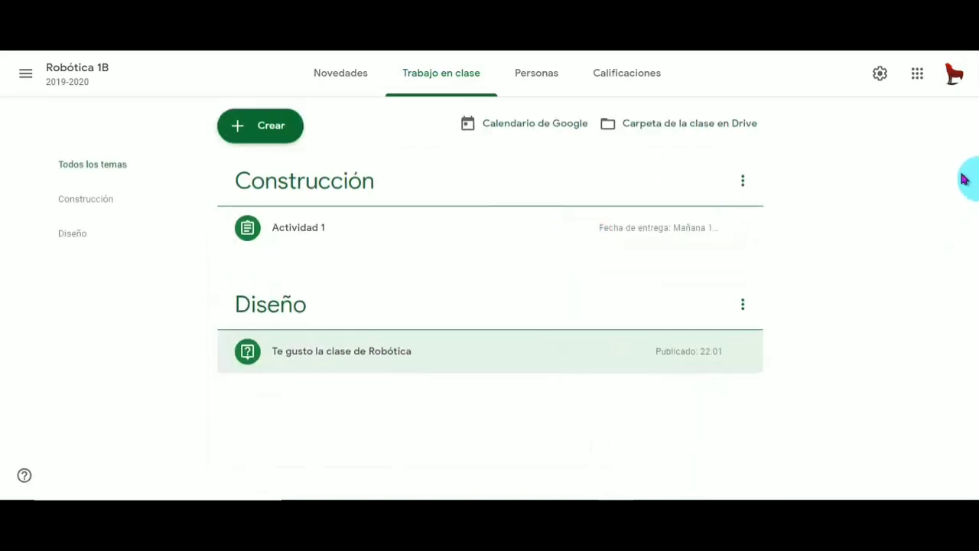
- Create an assignment titled "Actividad 2" with the instructions "Contesta el siguiente formulario" and open the choices for adding an attachment
left_click(275, 134)
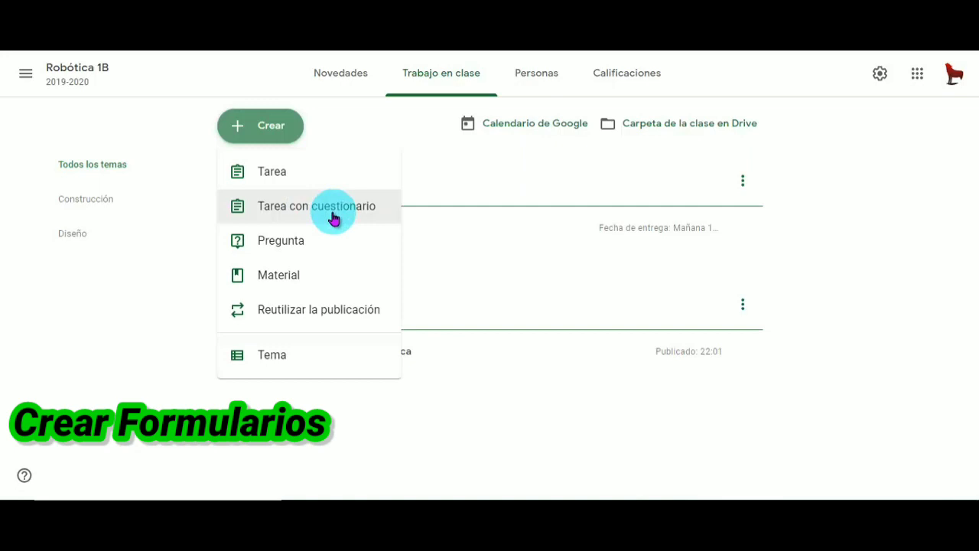
left_click(294, 182)
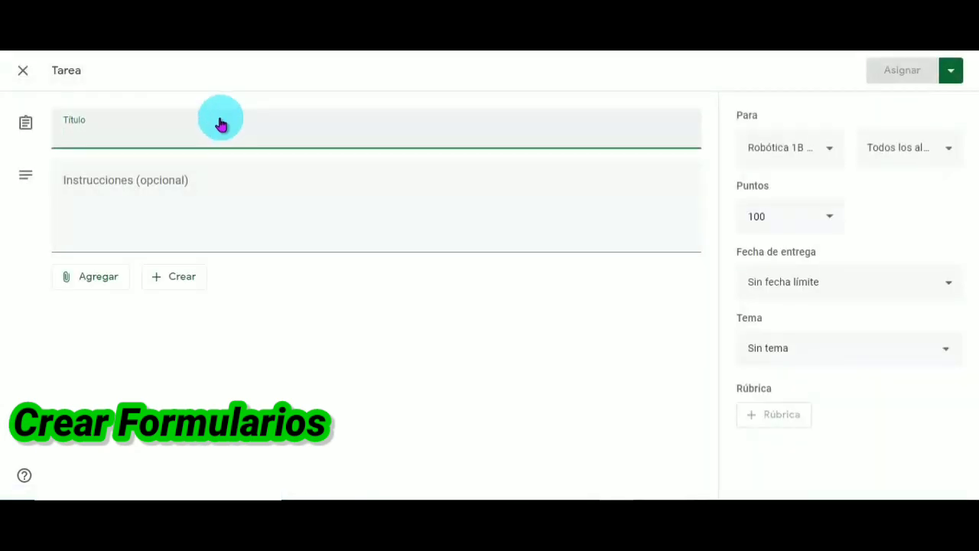
type("Actividad 2")
left_click(229, 185)
type("Contesta el siguiente formulario")
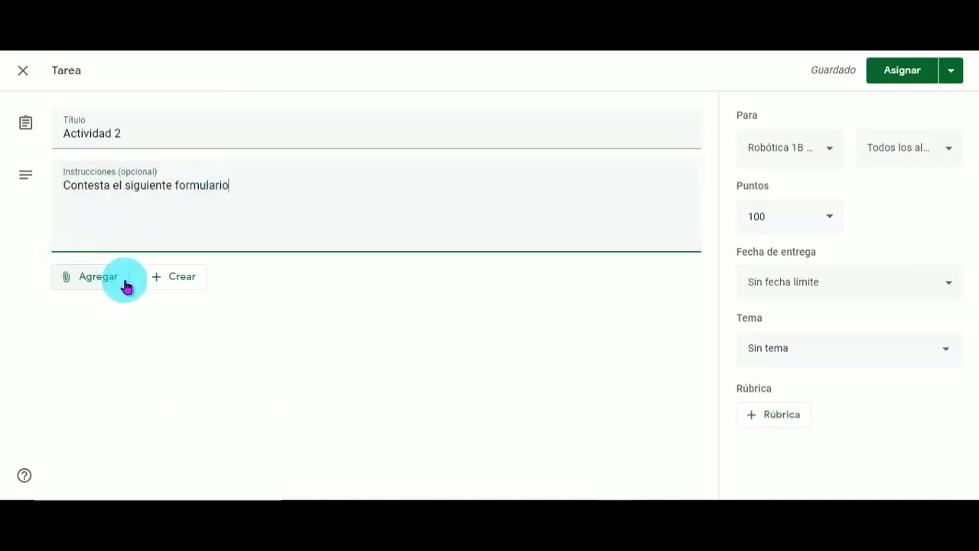
left_click(119, 283)
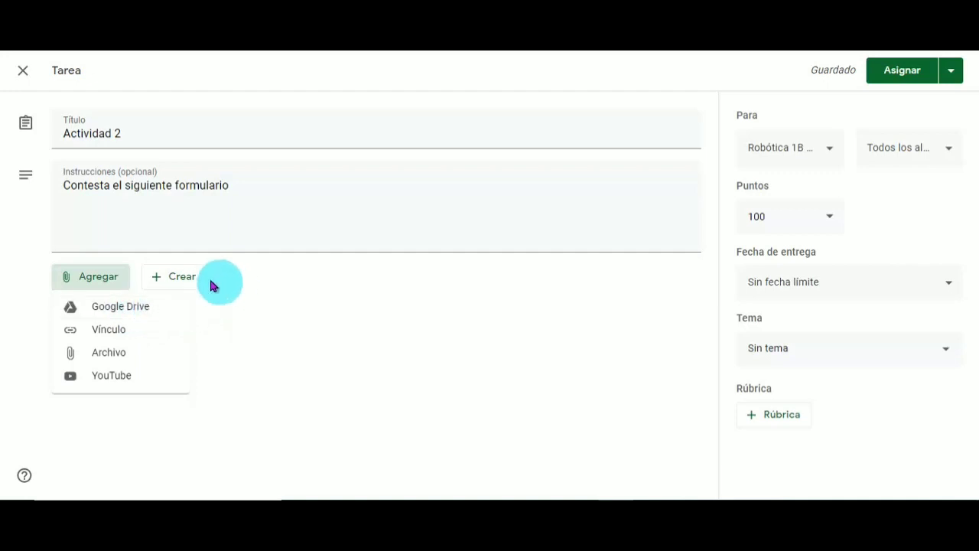
- Set the assignment's due date to 5 oct. 2020 at 13:00 and file it under the Diseño topic
left_click(808, 218)
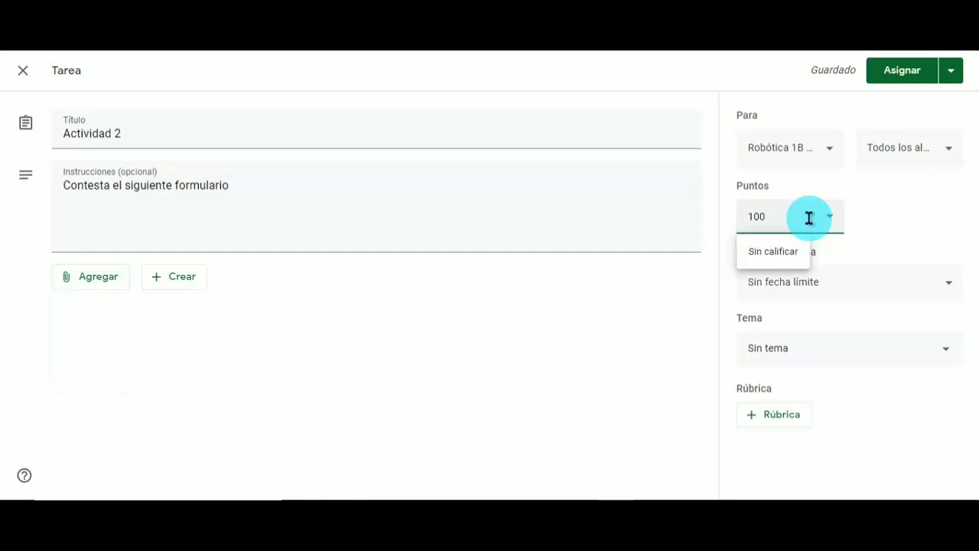
left_click(896, 227)
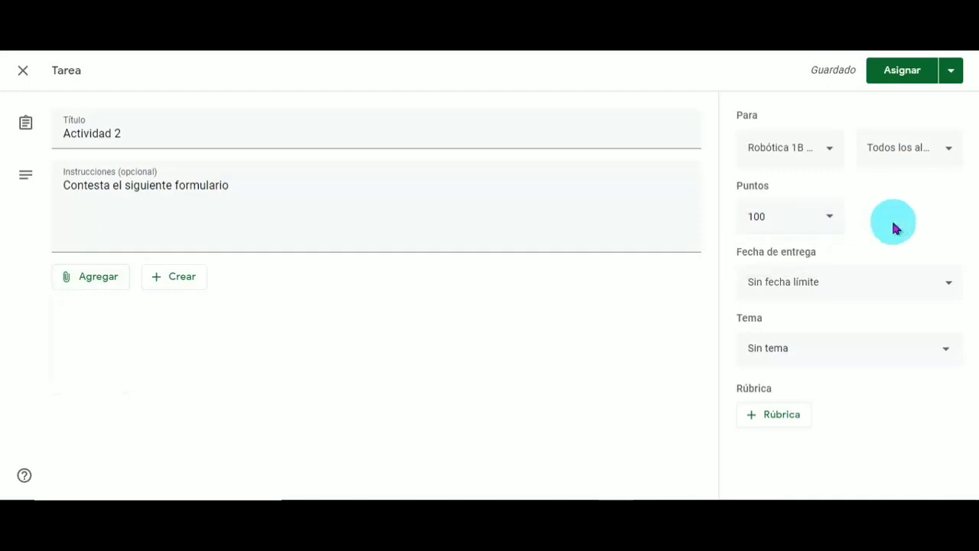
left_click(872, 283)
left_click(808, 337)
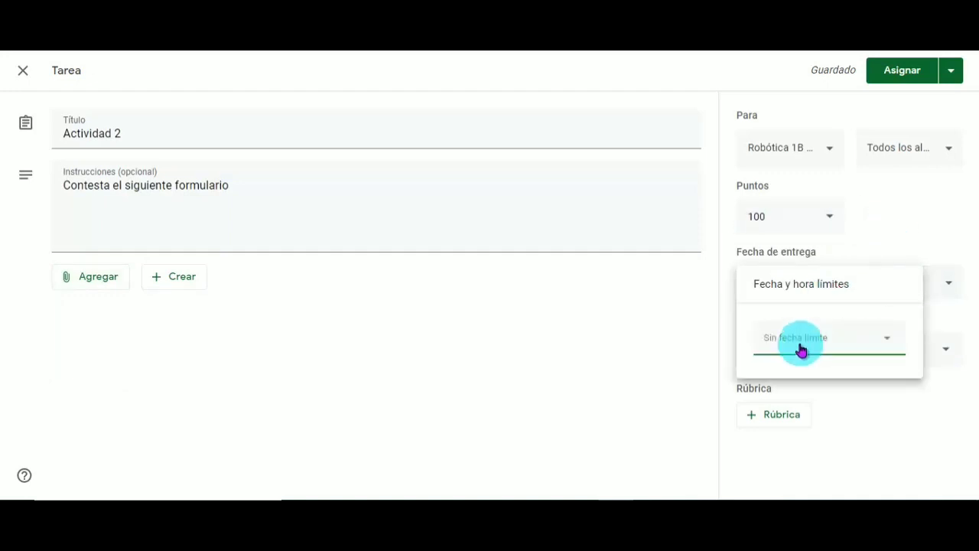
left_click(772, 238)
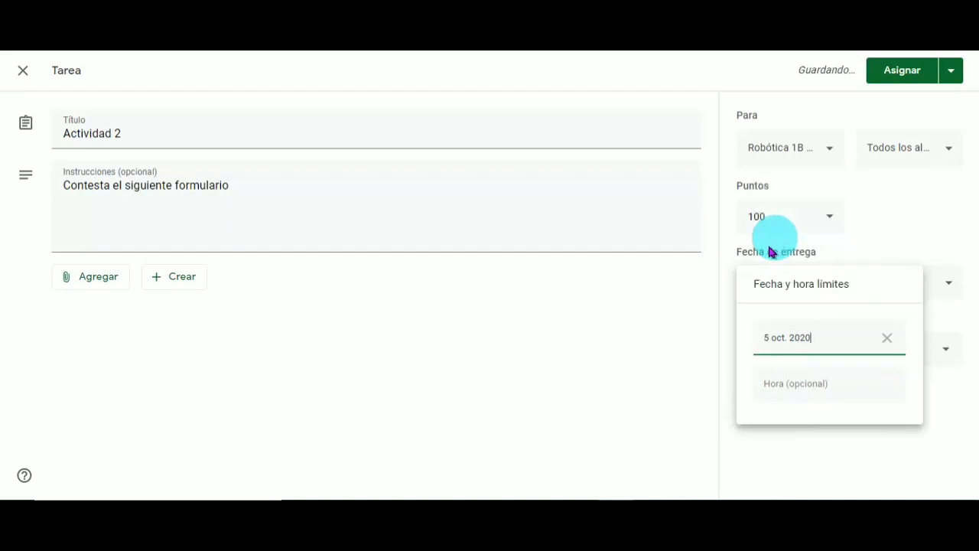
left_click(770, 391)
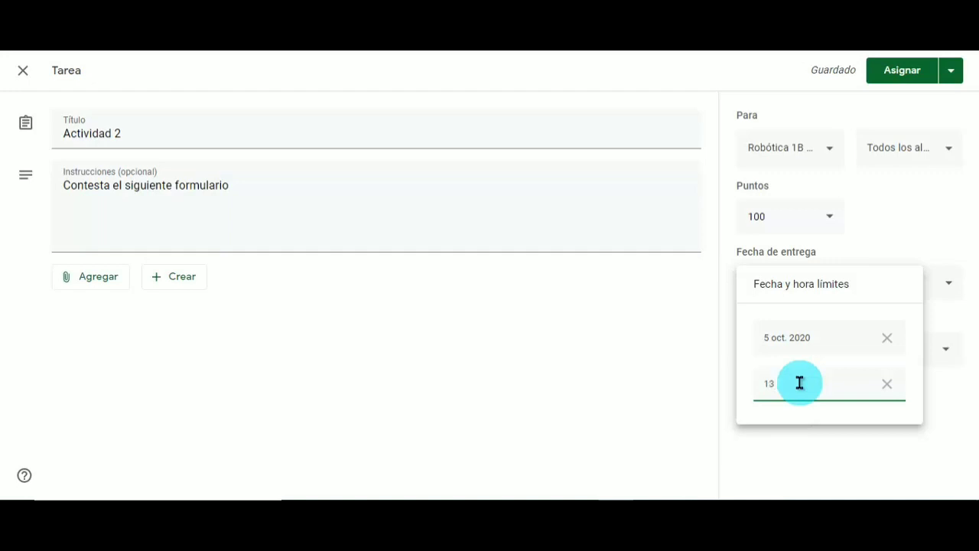
left_click(661, 362)
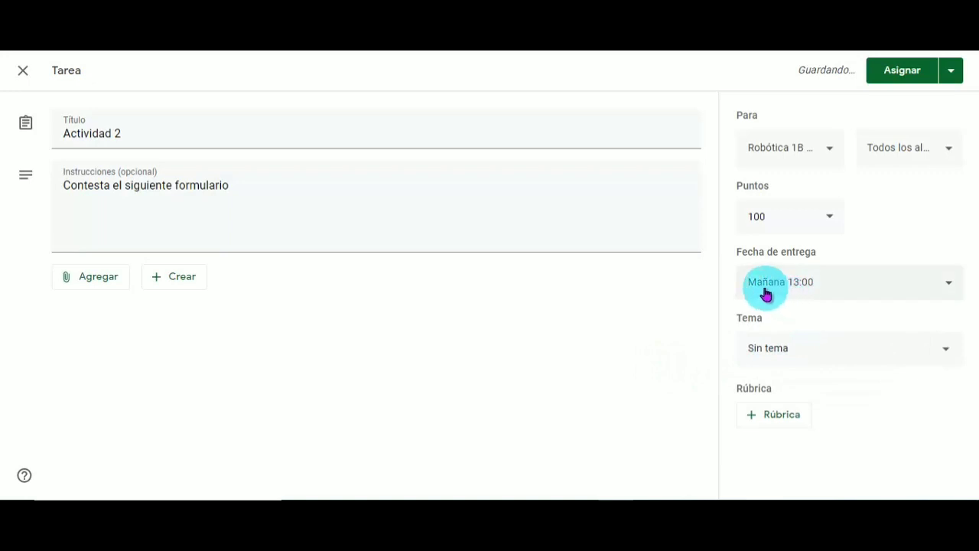
left_click(826, 354)
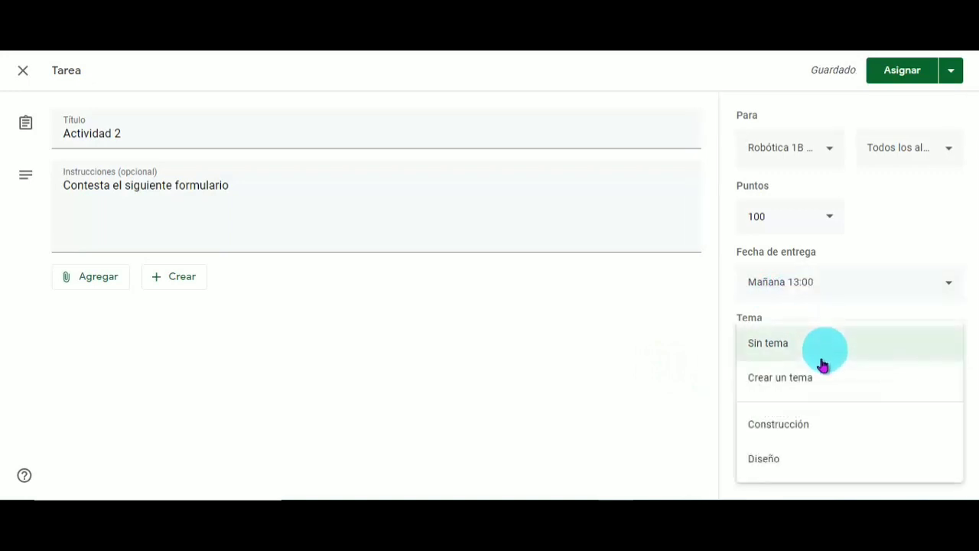
left_click(807, 464)
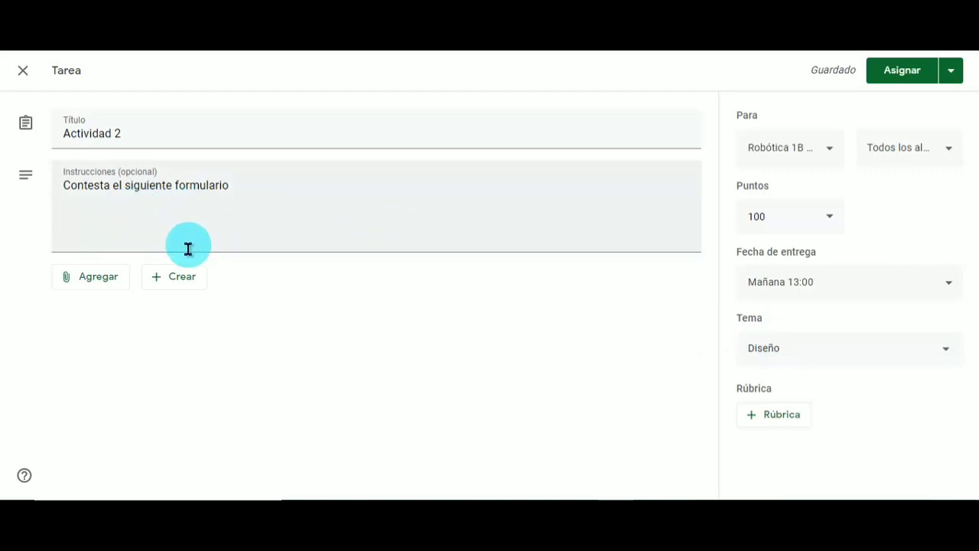
- Create a Google Forms form for the assignment, titled "Actividad 2" with the description "Contesta lo que se te pide"
left_click(185, 280)
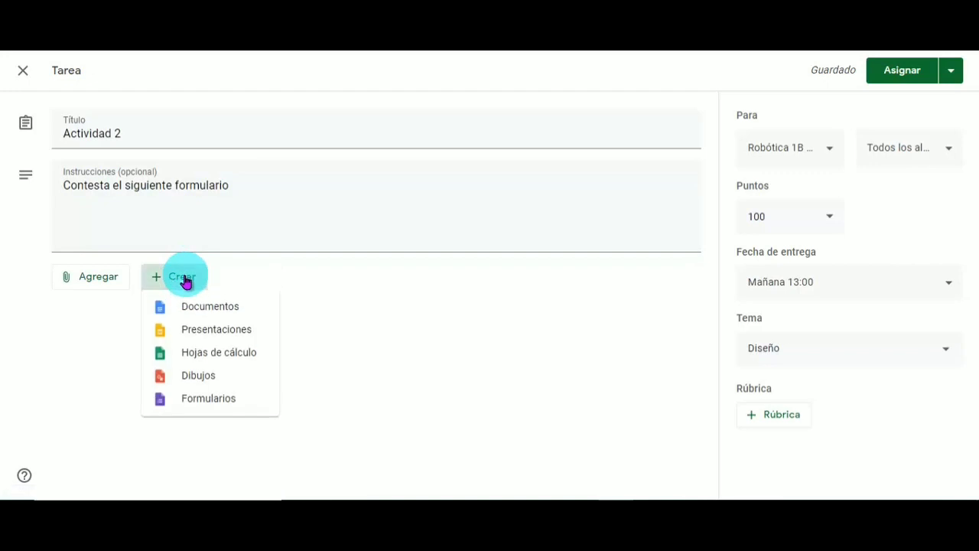
left_click(220, 403)
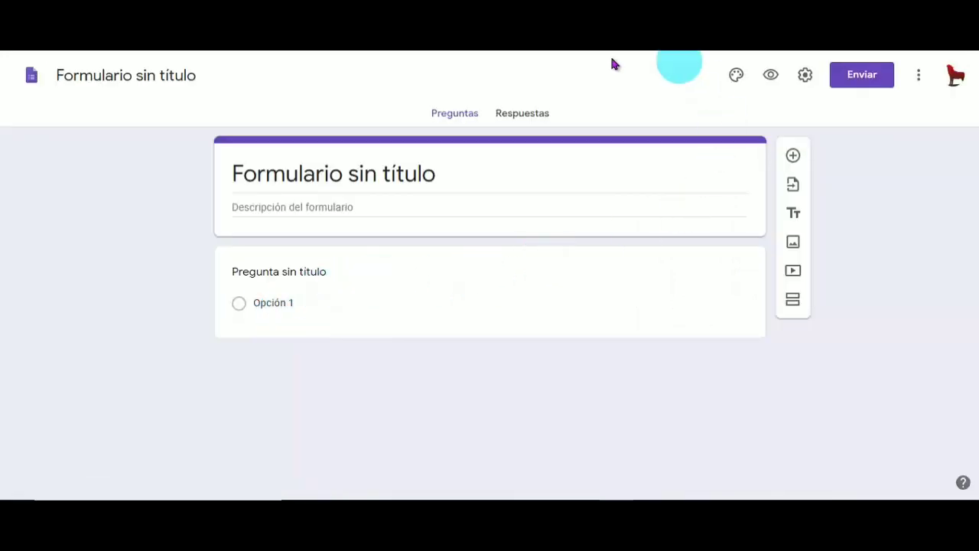
left_click(442, 176)
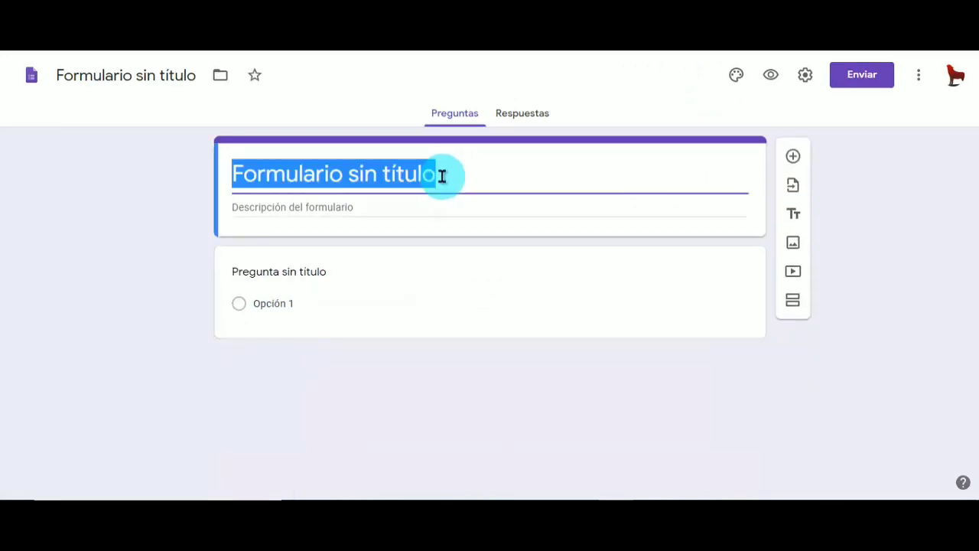
type("Actividad 2")
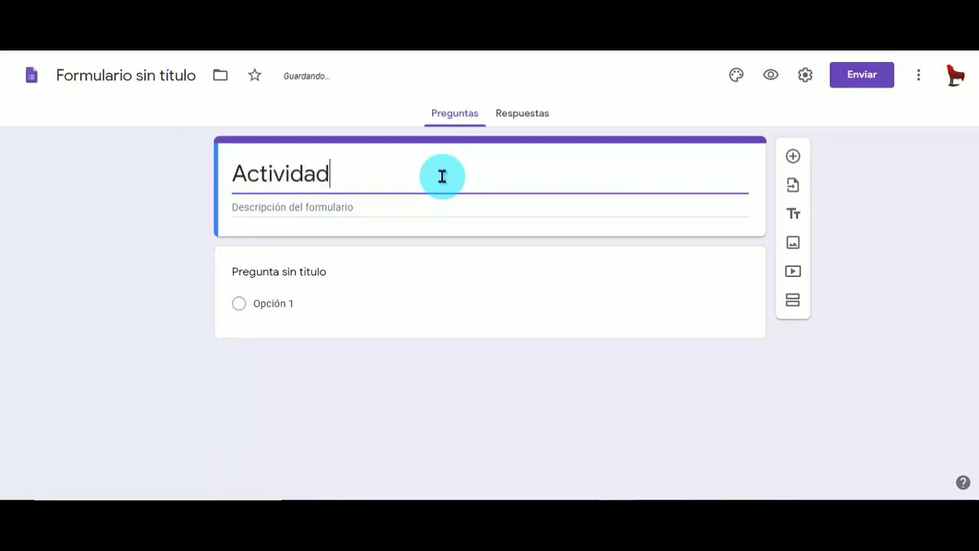
left_click(275, 207)
type("Contesta lo que se te pide")
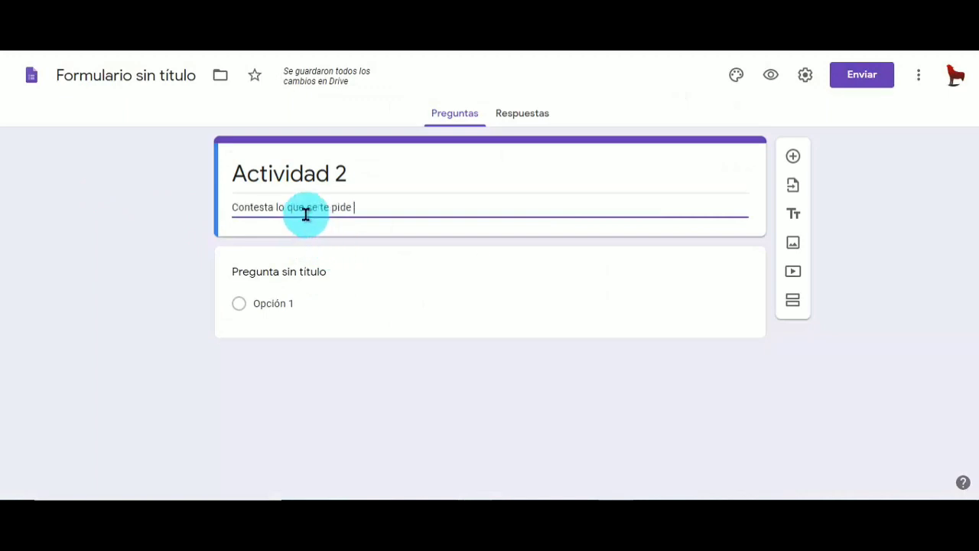
- Make the form's first question a required Párrafo question reading "Ingresa tu nombre completo"
left_click(480, 297)
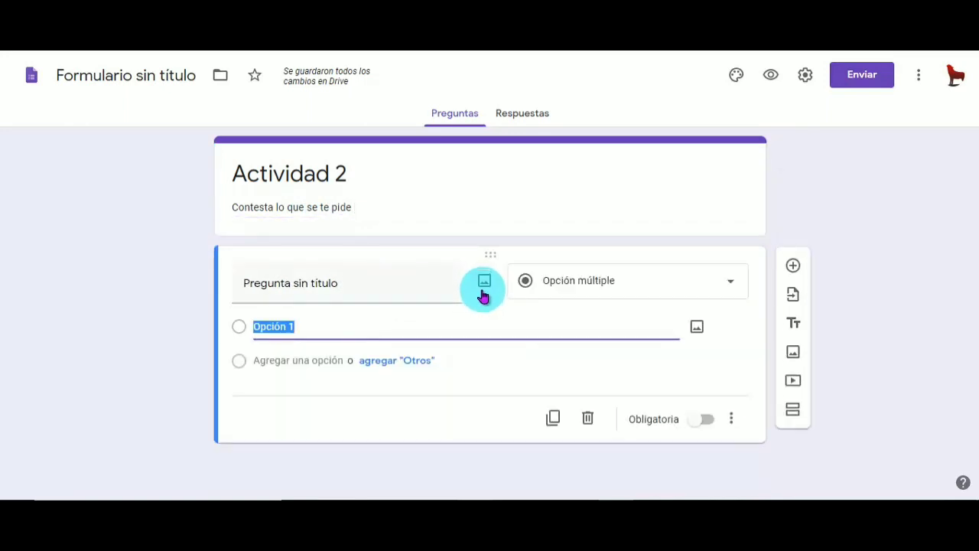
left_click(426, 283)
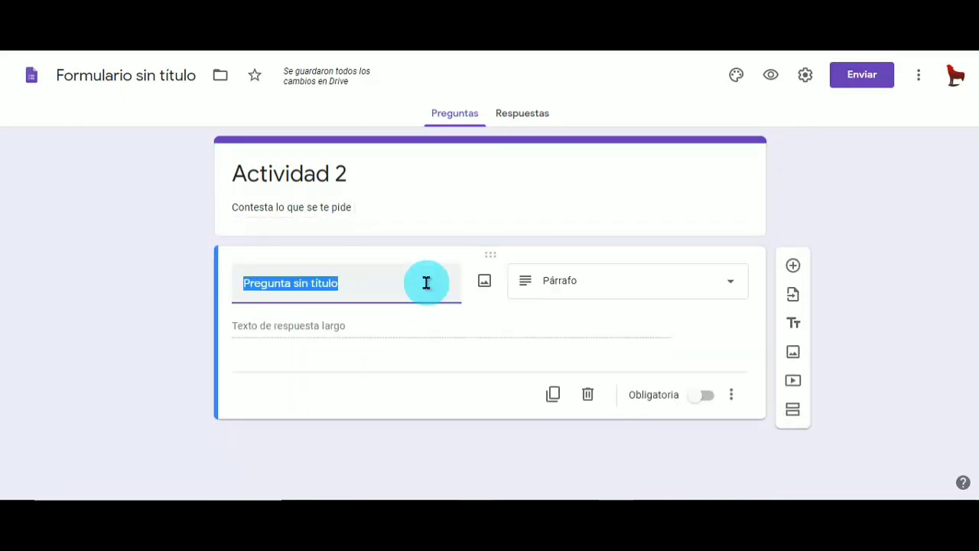
key("BackSpace")
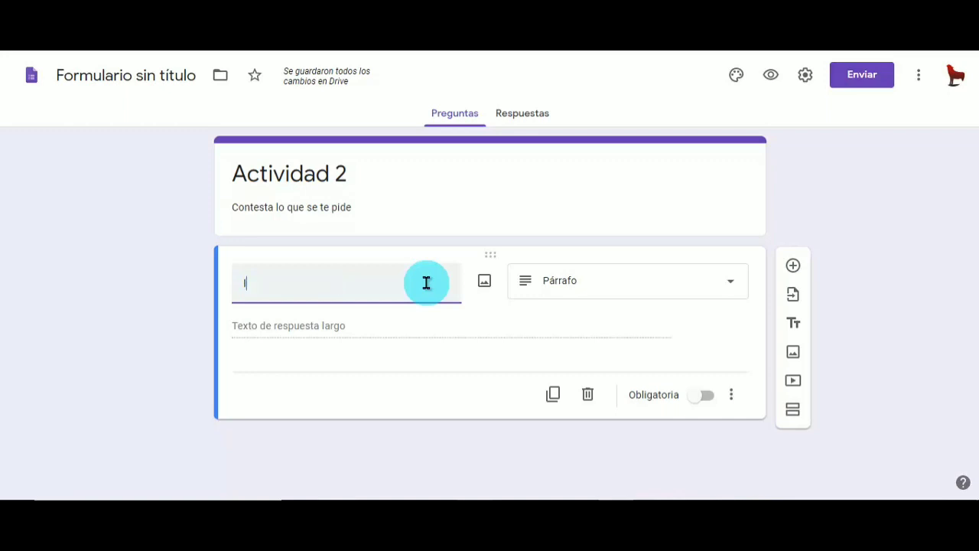
type("Ingresa tu")
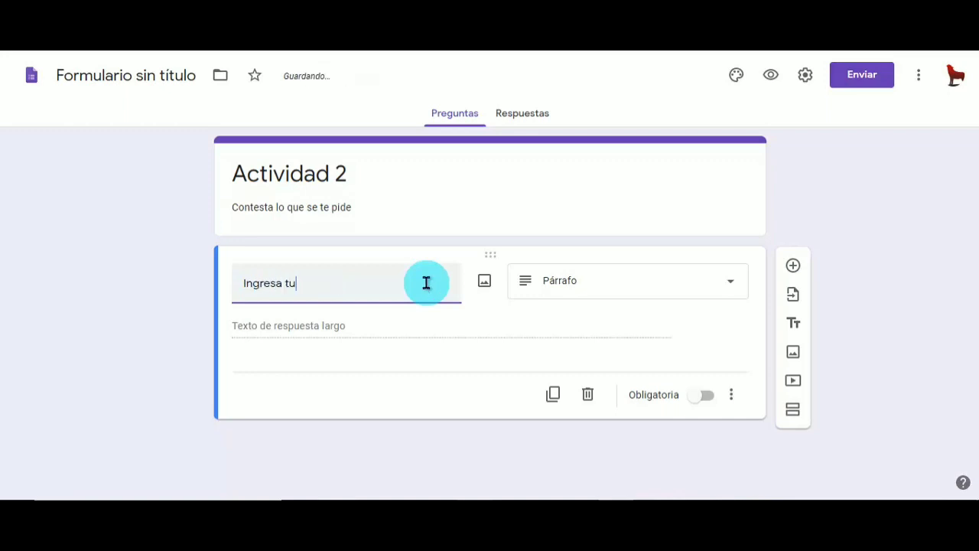
type(" nombre completo")
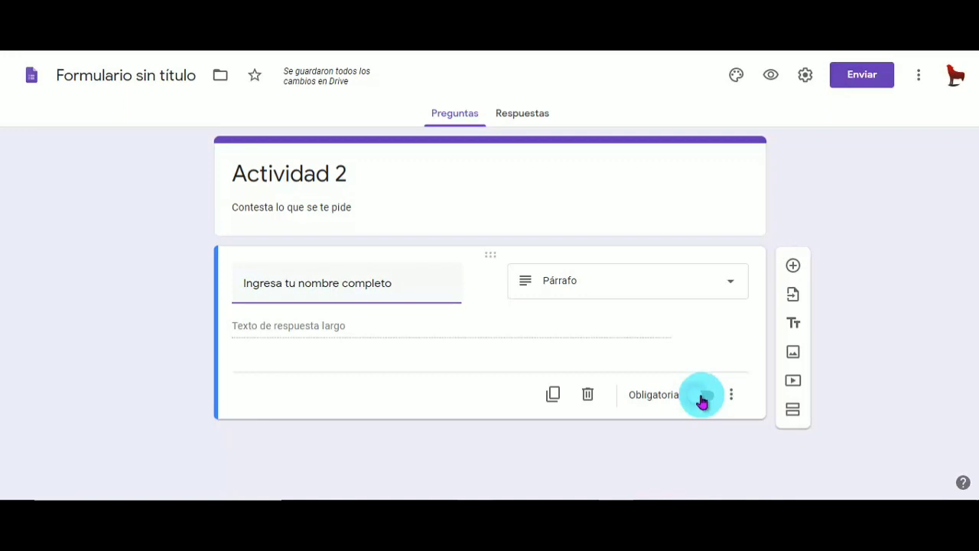
left_click(702, 399)
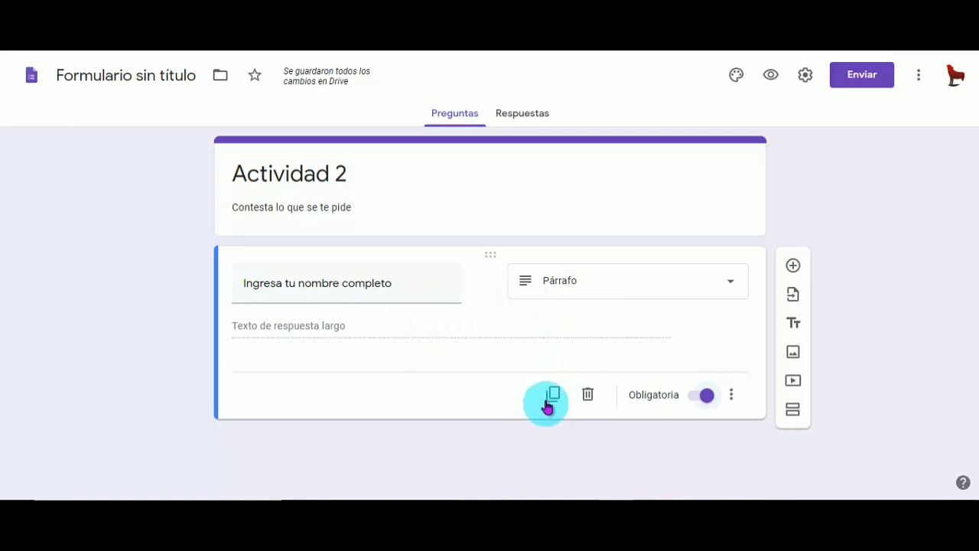
- Add a new multiple-choice question below the "Ingresa tu nombre completo" question
left_click(794, 266)
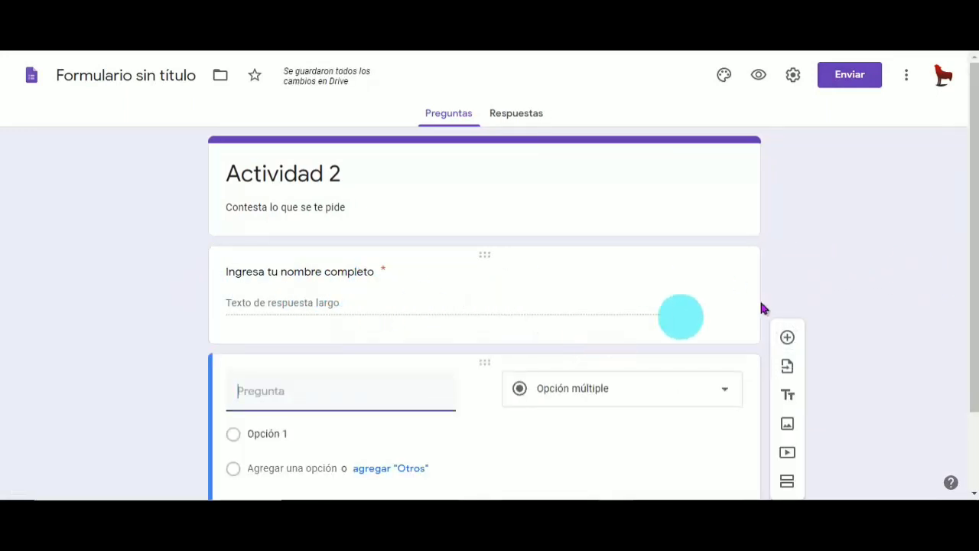
left_click_drag(974, 306, 966, 387)
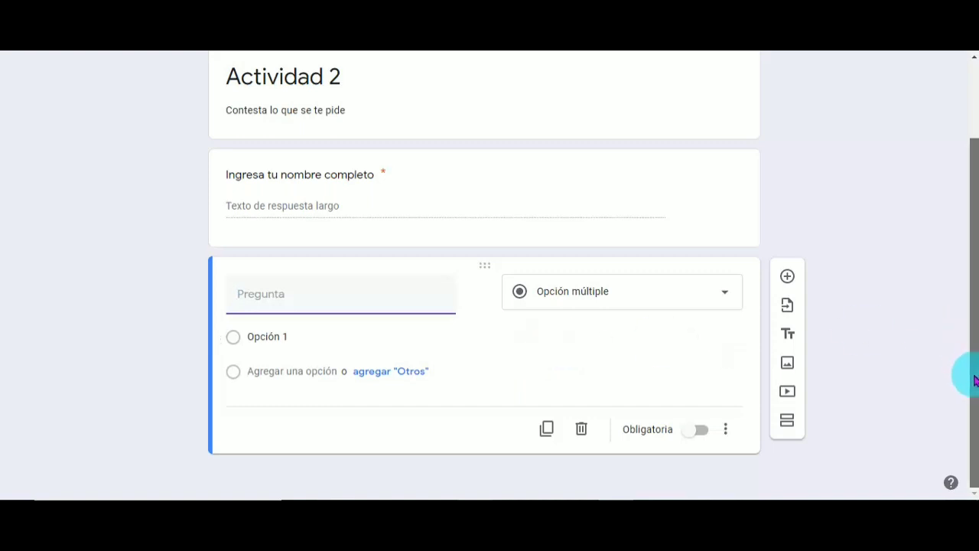
left_click_drag(969, 372, 976, 279)
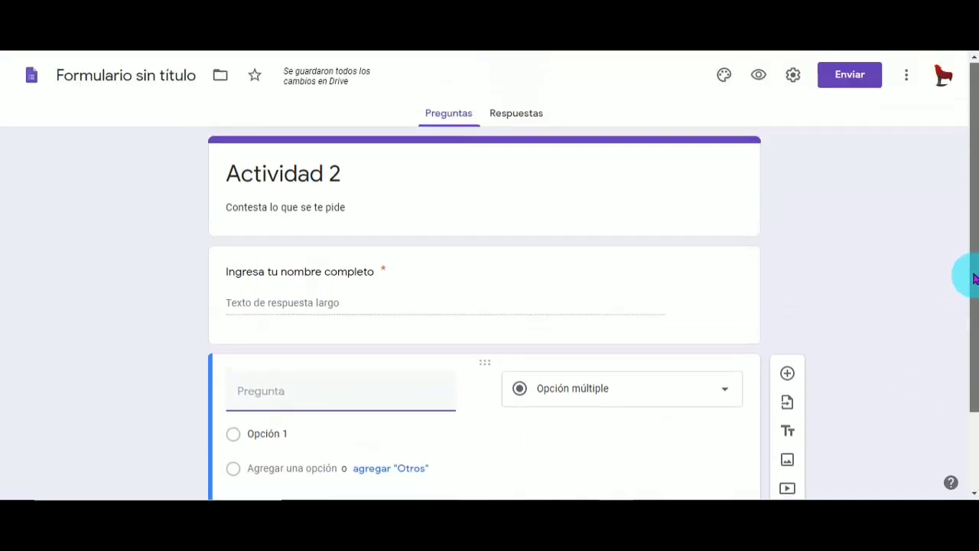
- In the form settings, limit submissions to 1 response per person and enable random question order
left_click(795, 78)
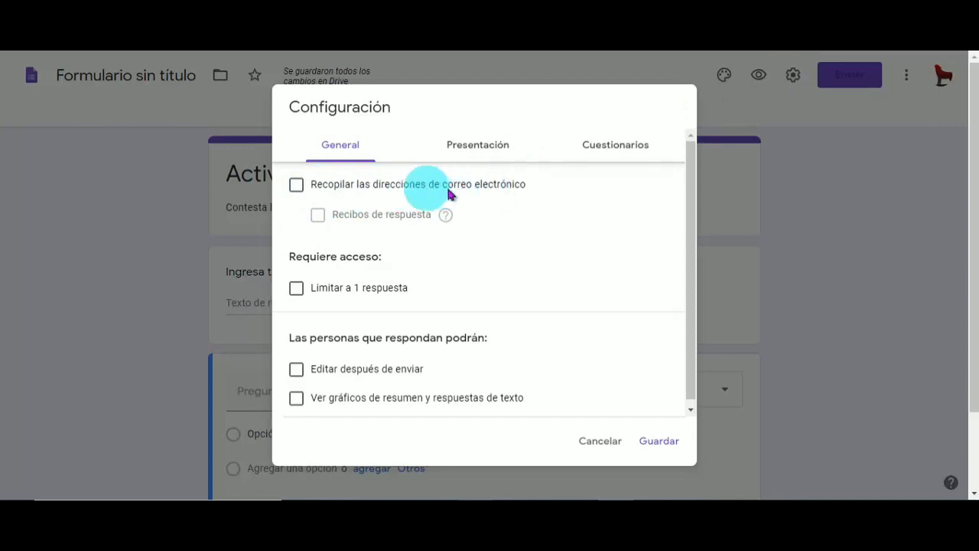
left_click(296, 291)
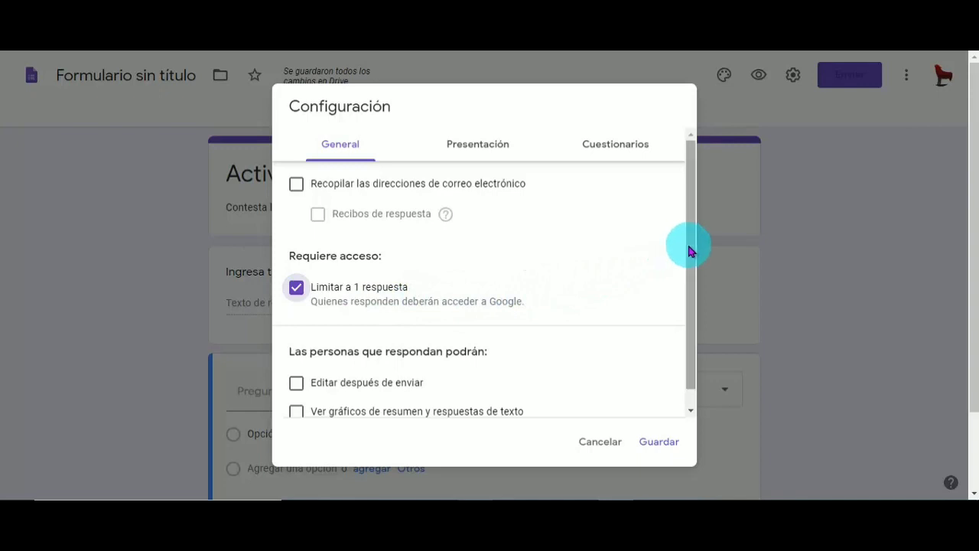
left_click_drag(688, 252, 688, 301)
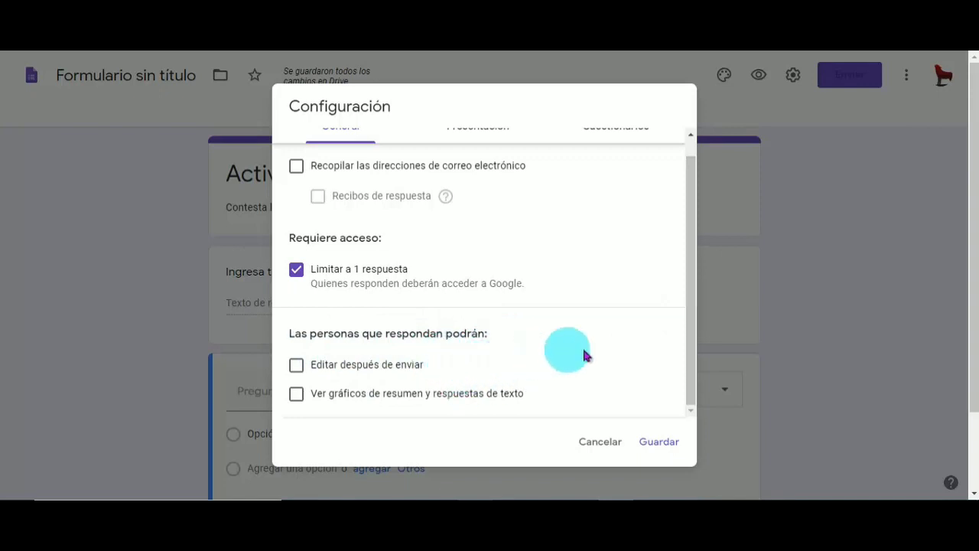
left_click_drag(692, 359, 684, 286)
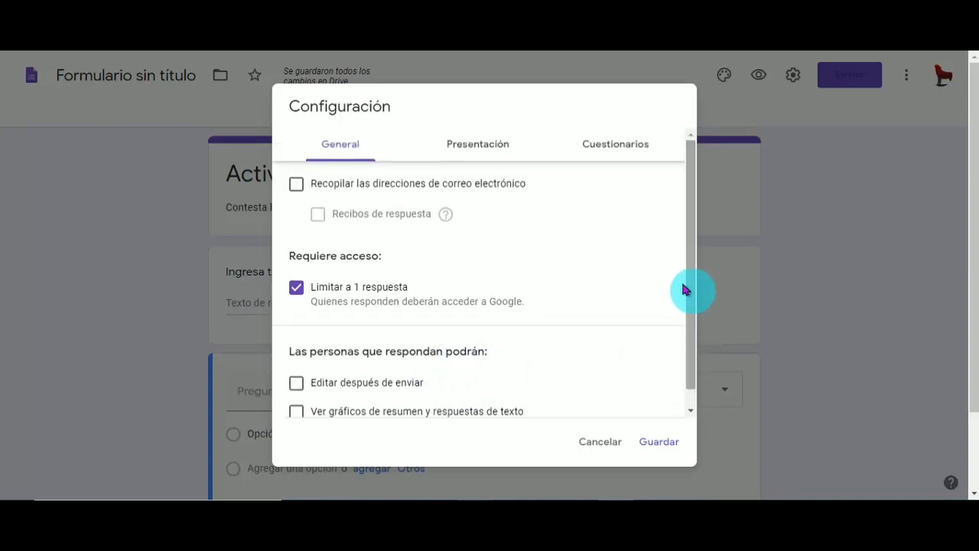
left_click(495, 150)
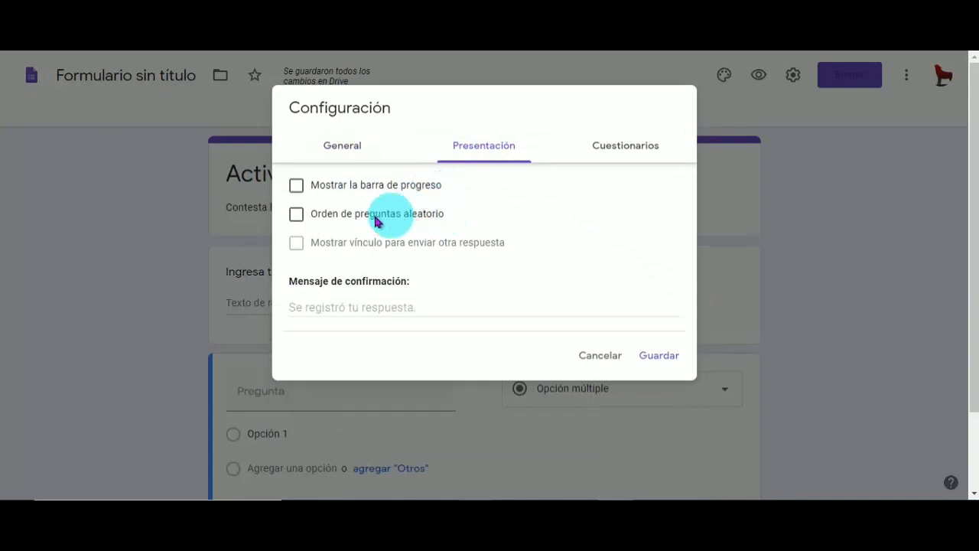
left_click(297, 215)
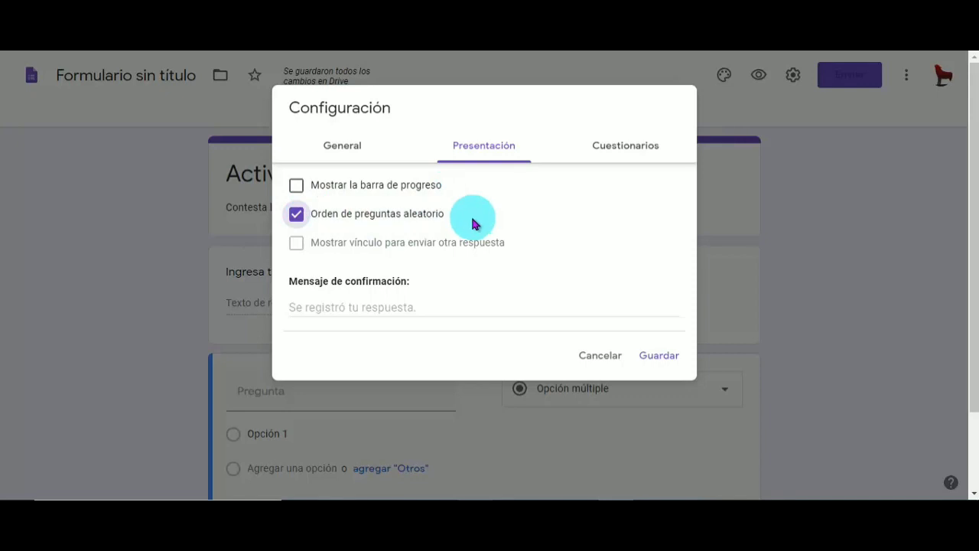
- Convert the form into a quiz, hide incorrectly answered questions, correct answers and point values from respondents, and save the settings
left_click(637, 145)
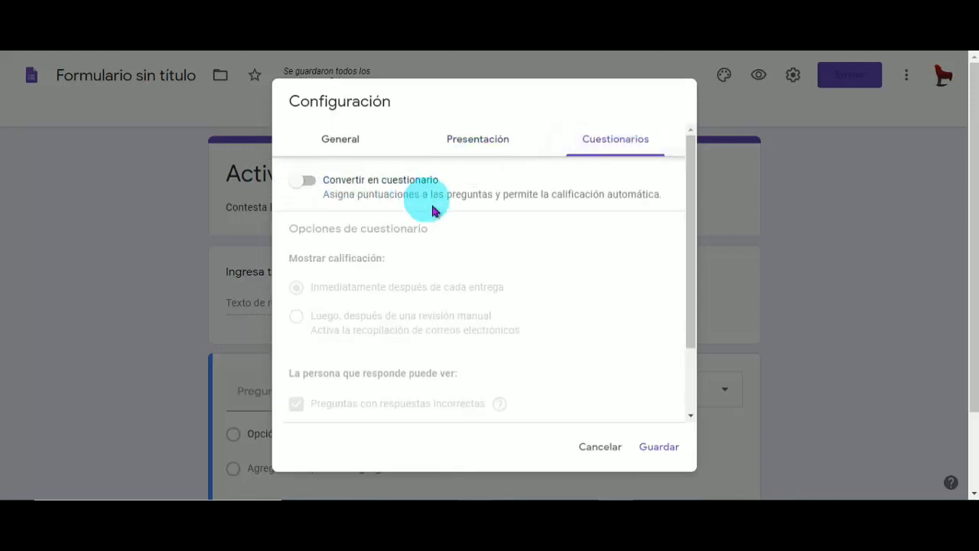
left_click(300, 185)
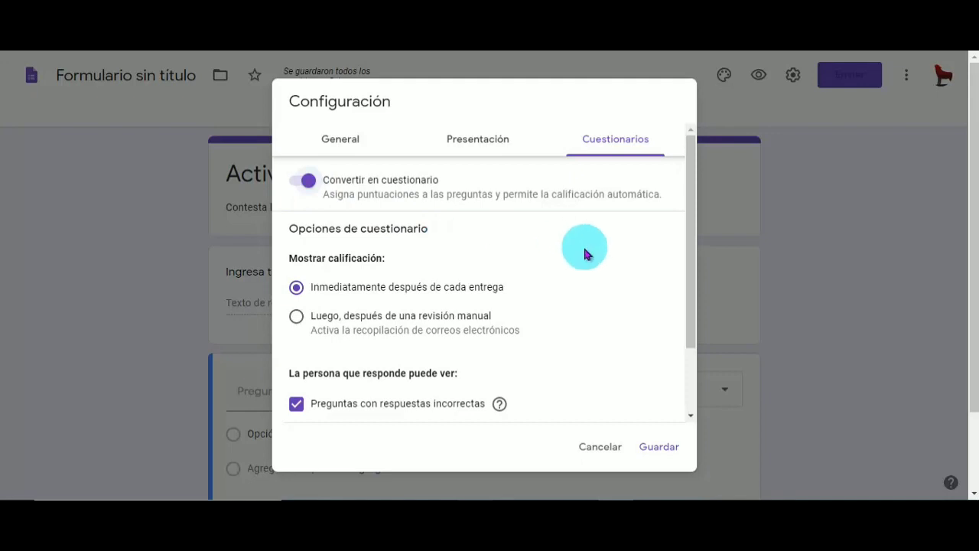
left_click_drag(685, 278, 689, 367)
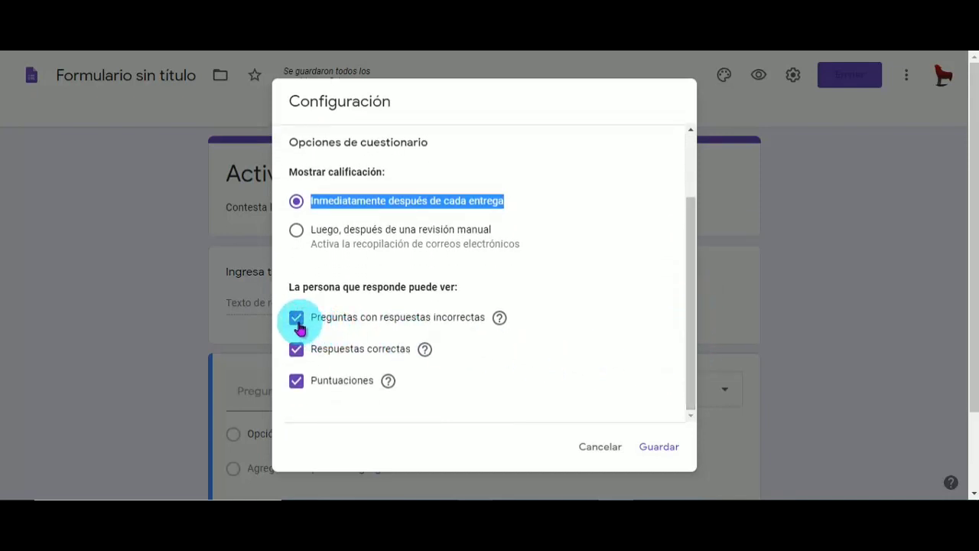
left_click(296, 348)
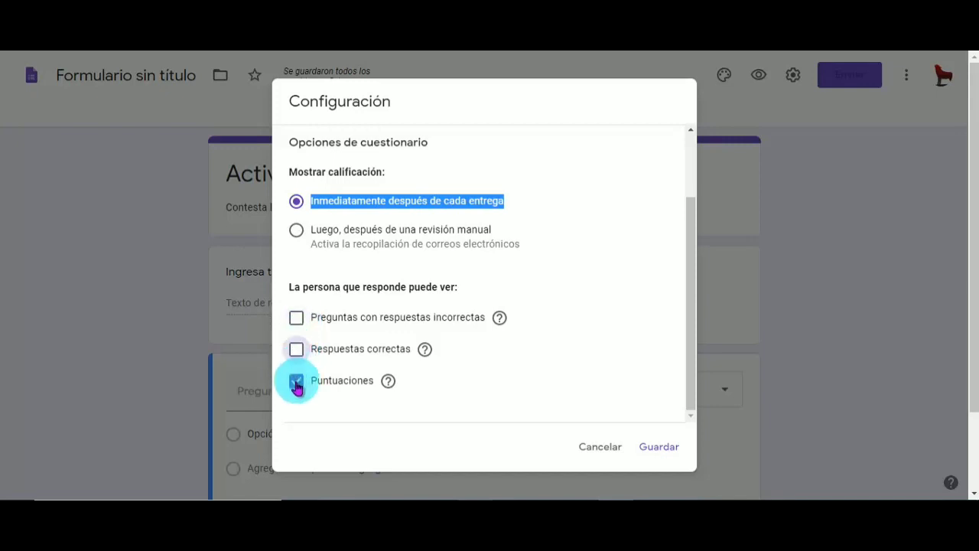
left_click(297, 382)
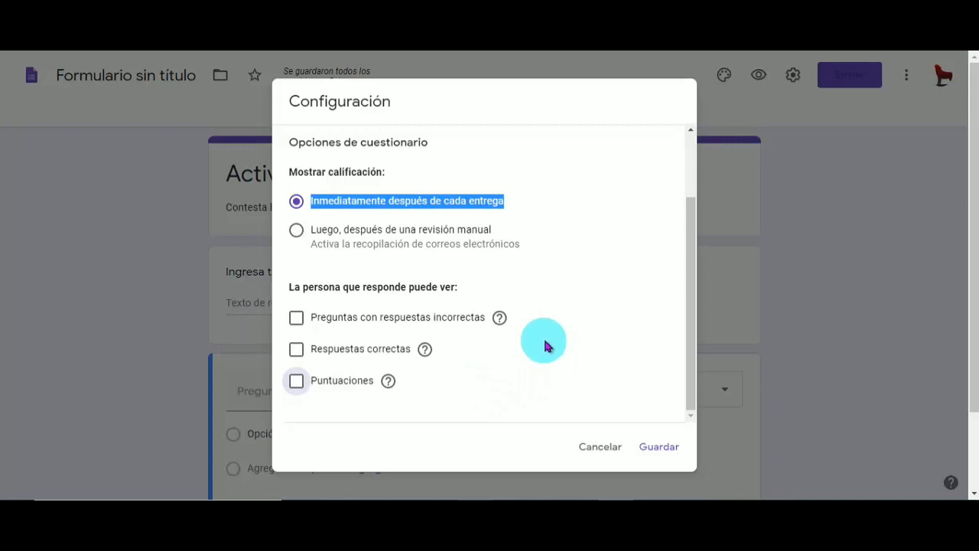
left_click_drag(686, 354, 629, 280)
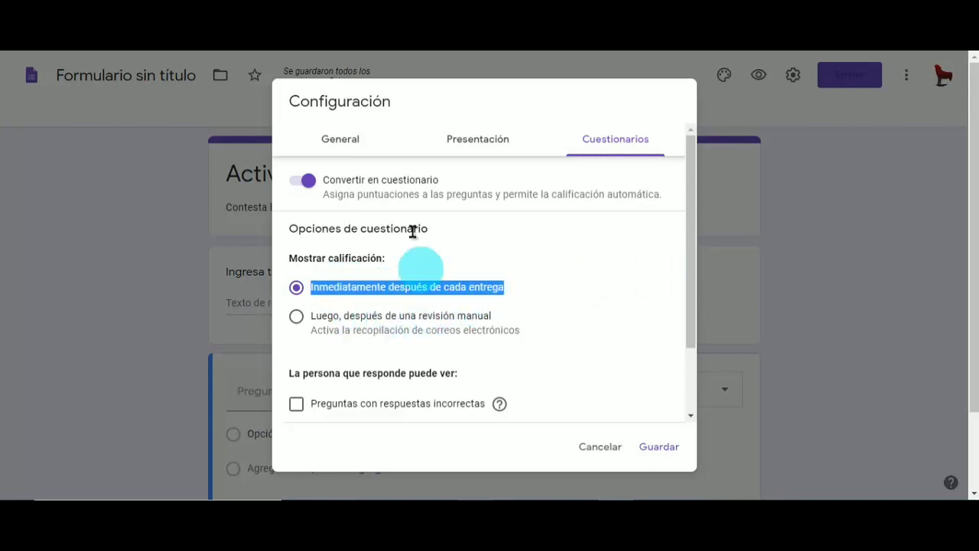
left_click(340, 140)
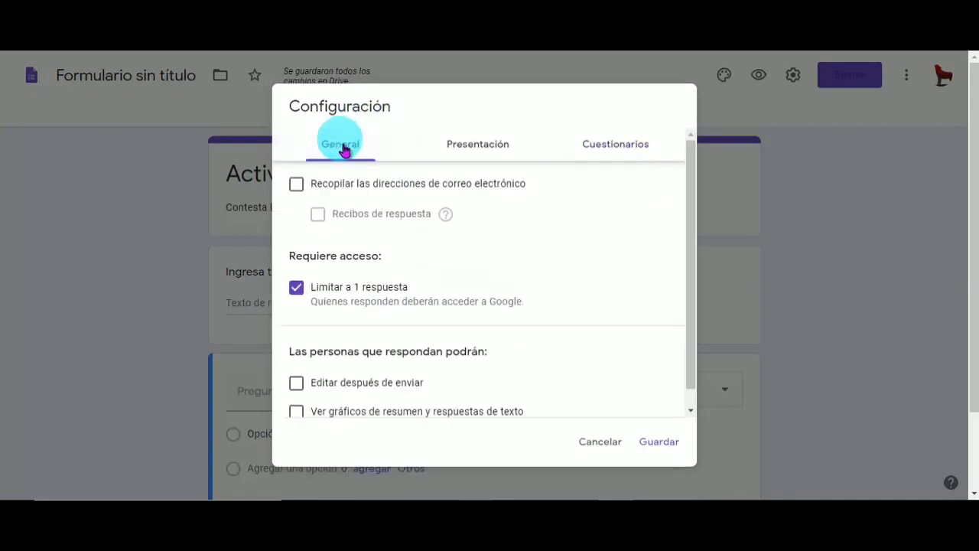
left_click(662, 442)
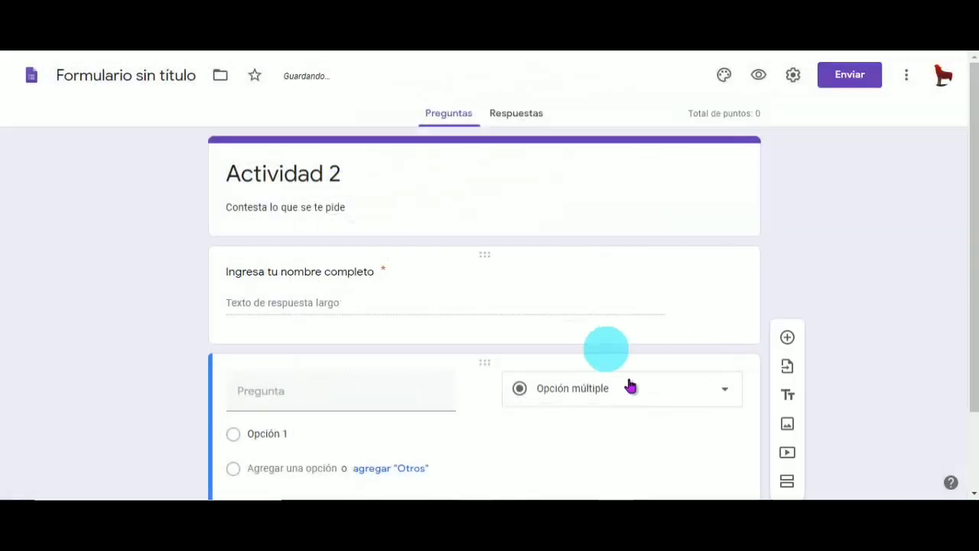
- Switch to the Word document and copy the question "¿cómo se llama el programa de Robótica que usamos en clase?"
scroll(974, 237, "down", 1)
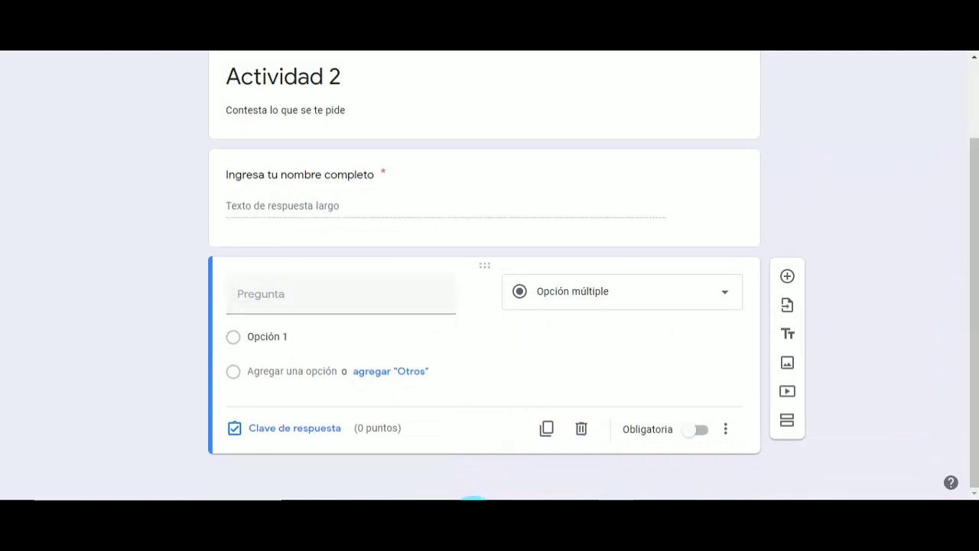
left_click(470, 498)
left_click_drag(272, 275, 587, 292)
key("ctrl+c")
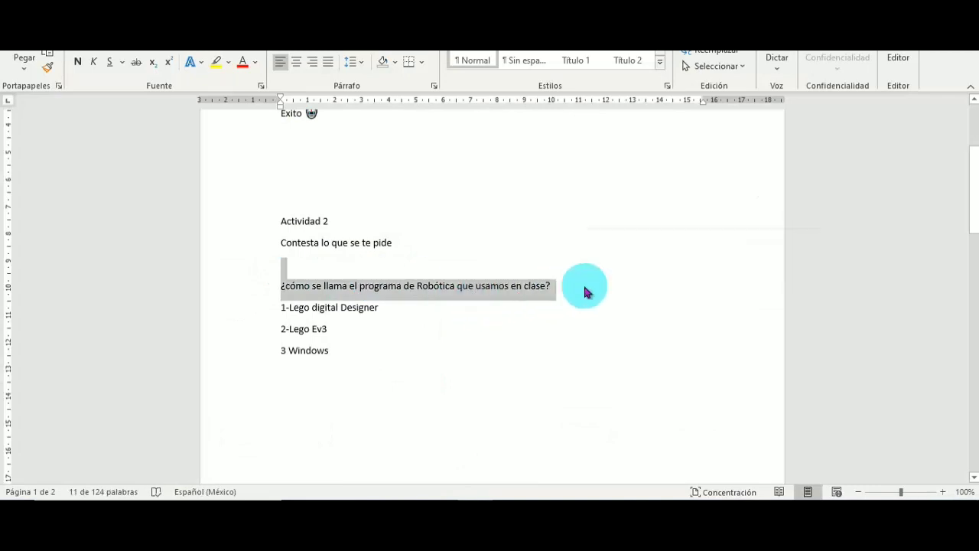
- Back in the form, paste the copied question as the new question's title and correct its first word to "¿Cómo"
left_click(566, 498)
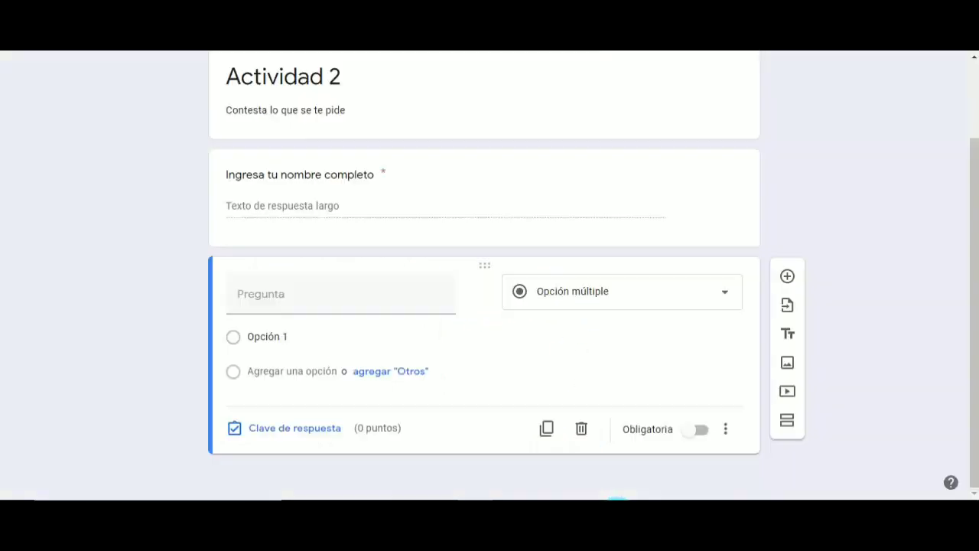
left_click(345, 305)
key("ctrl+v")
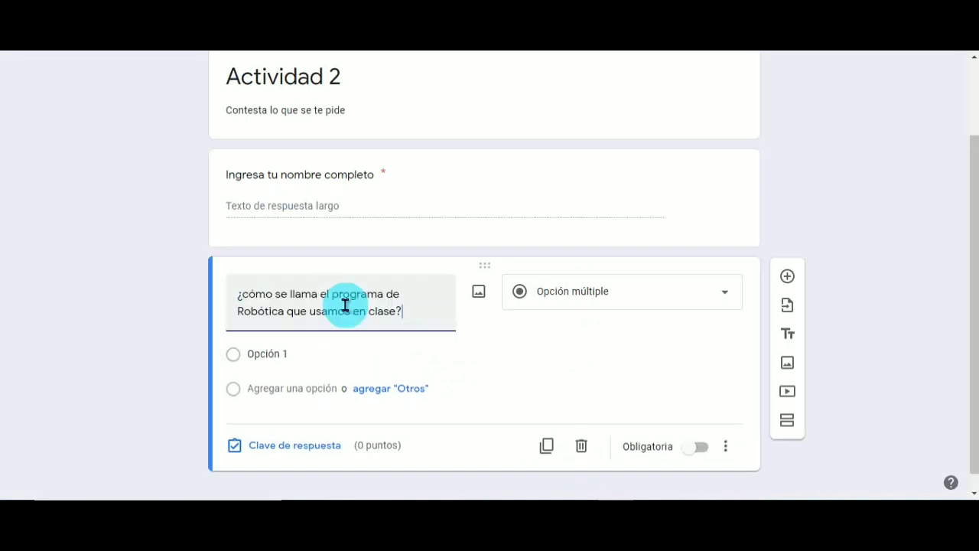
right_click(264, 292)
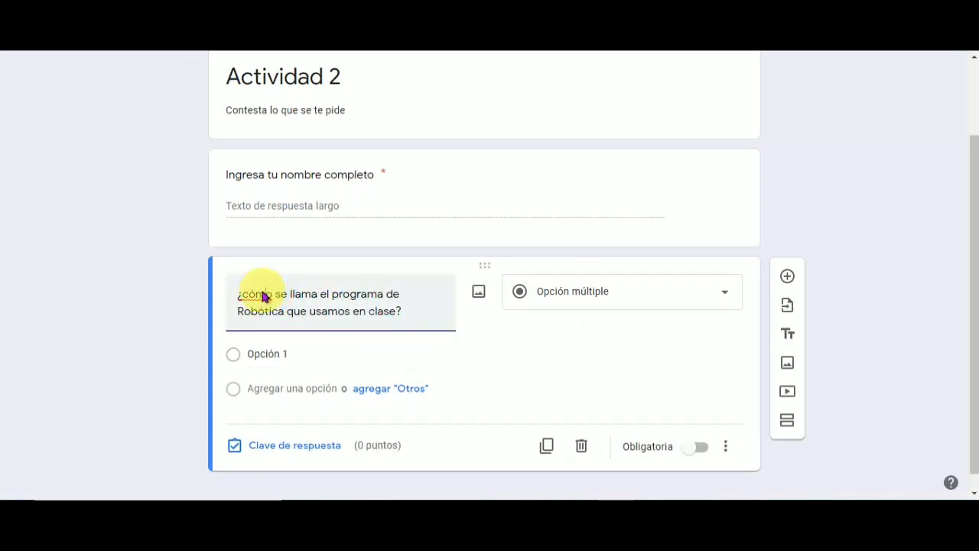
left_click(291, 301)
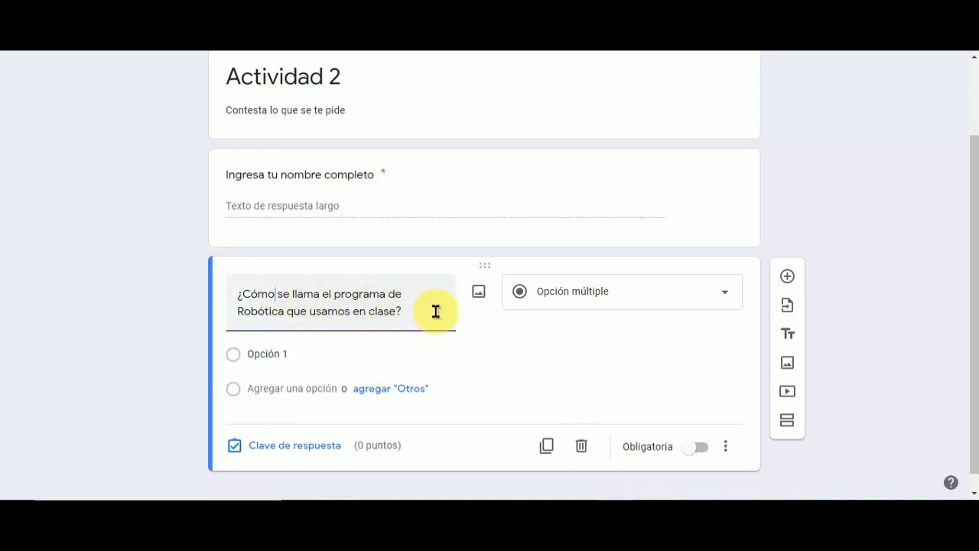
- Give the robotics question three answer options: "Lego Digital", "Lego ev3" and "PowerPoint"
left_click(302, 354)
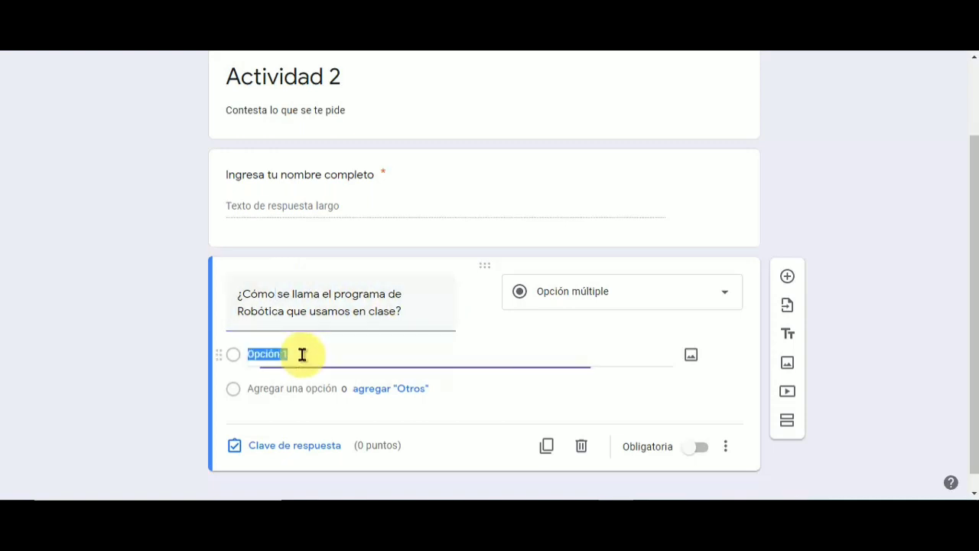
type("Lego Digital")
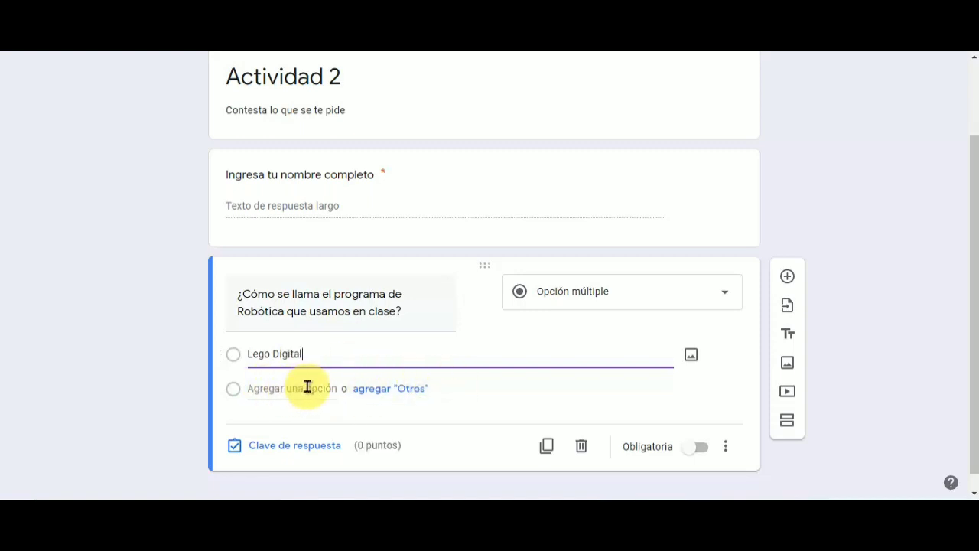
left_click(307, 387)
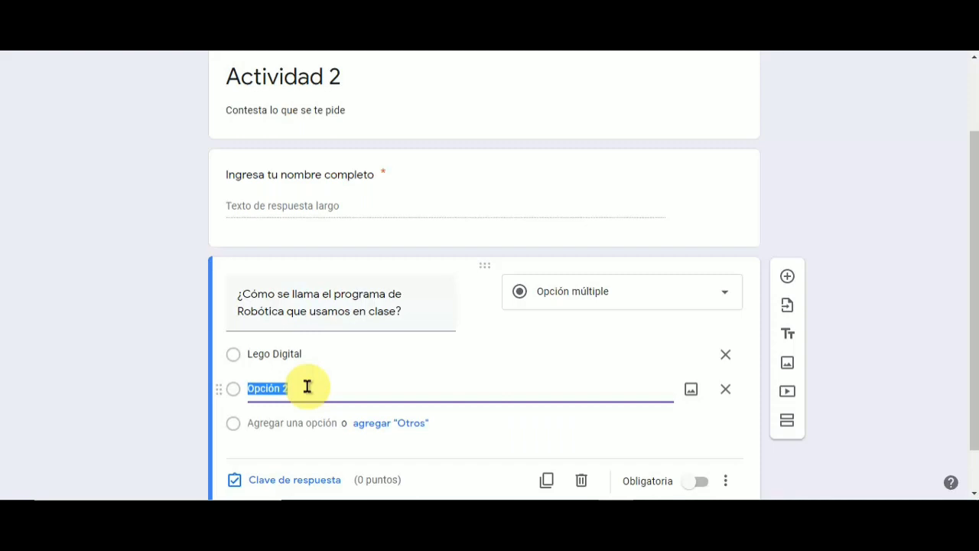
type("Lego")
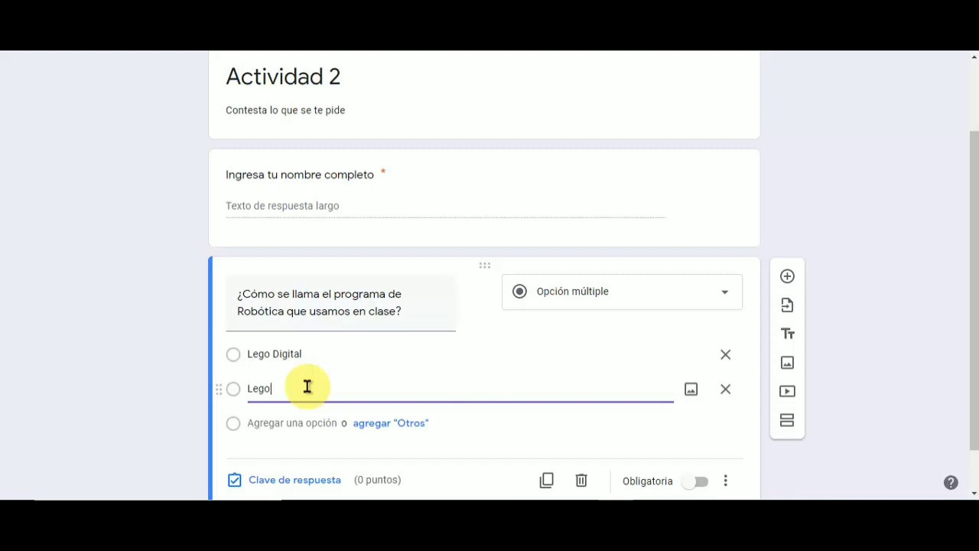
type(" ev3")
left_click(315, 421)
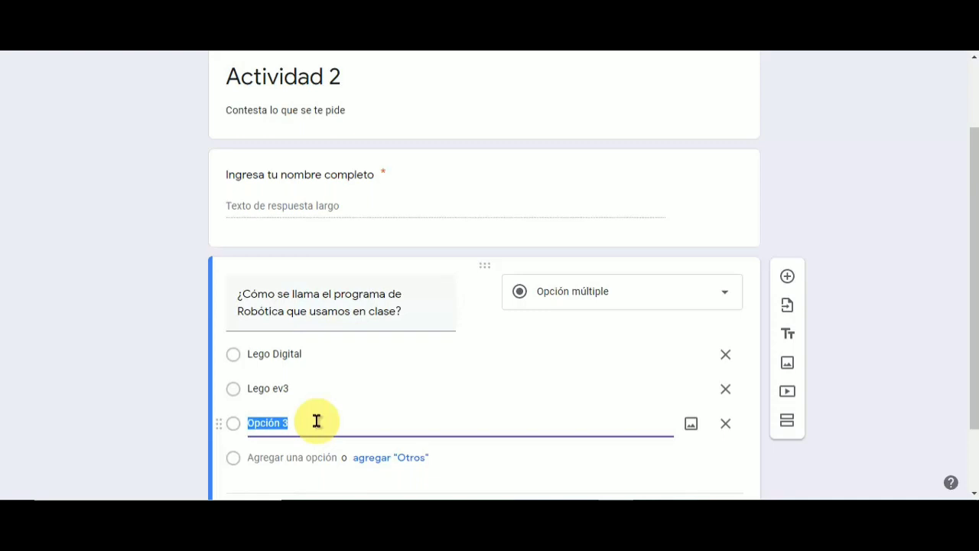
type("PowerPoint")
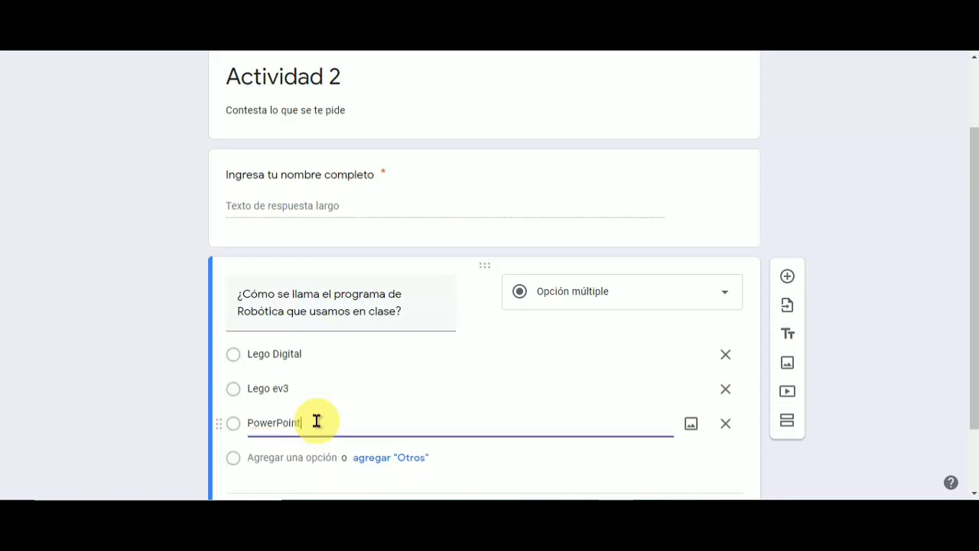
- In the robotics question's answer key, mark "Lego Digital" as correct and assign 100 points
left_click_drag(972, 253, 973, 314)
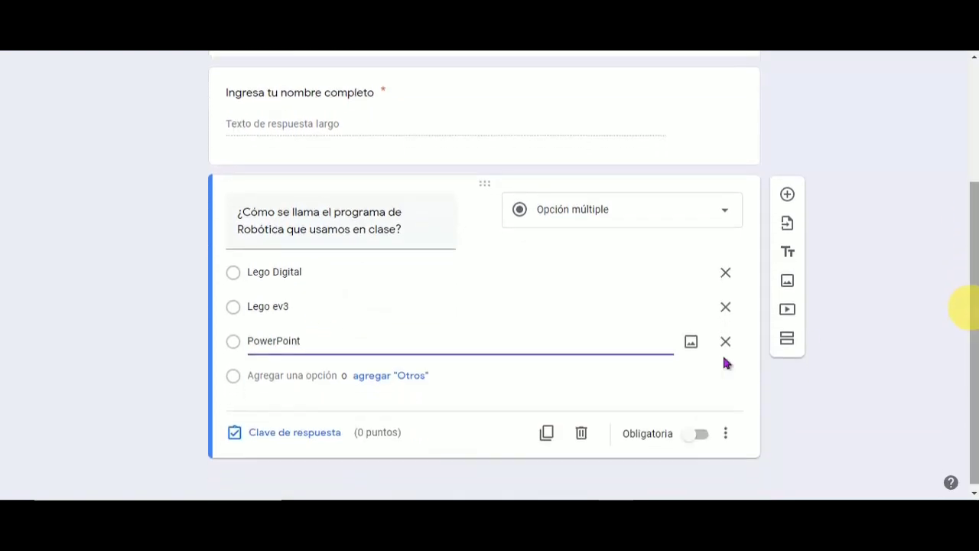
left_click(281, 438)
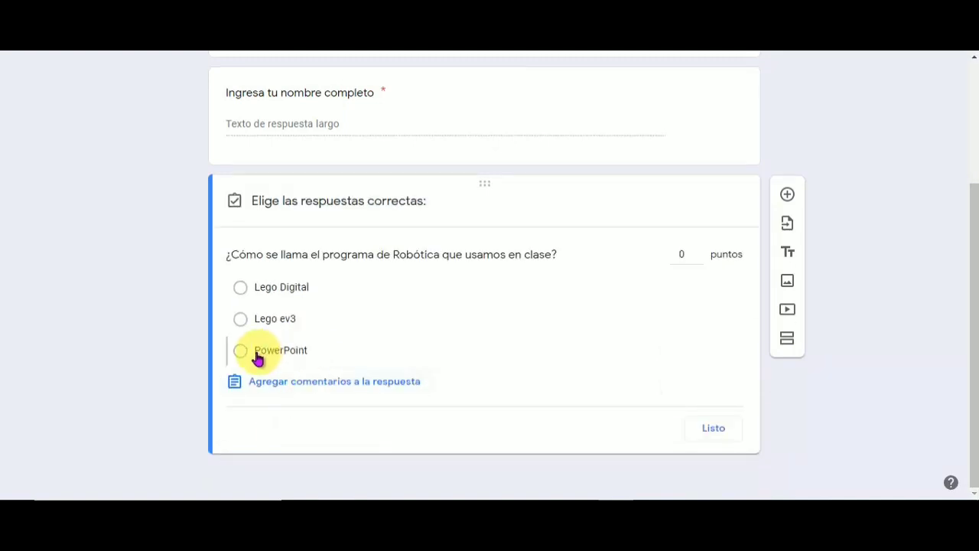
left_click(240, 287)
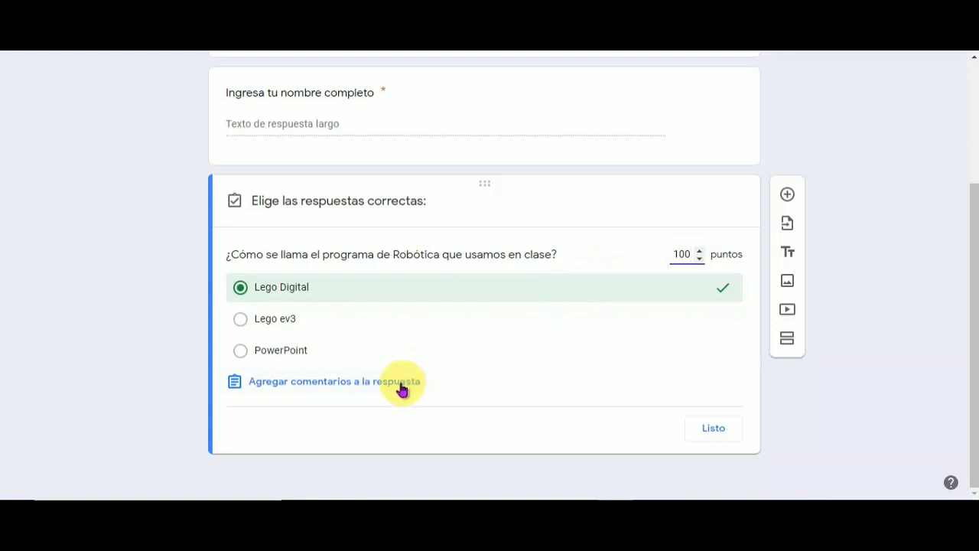
- Add the incorrect-answer feedback "Deberás poner mas atención a ala clase" to the robotics question, correcting the spelling of "Deberás" and "atención"
left_click(320, 385)
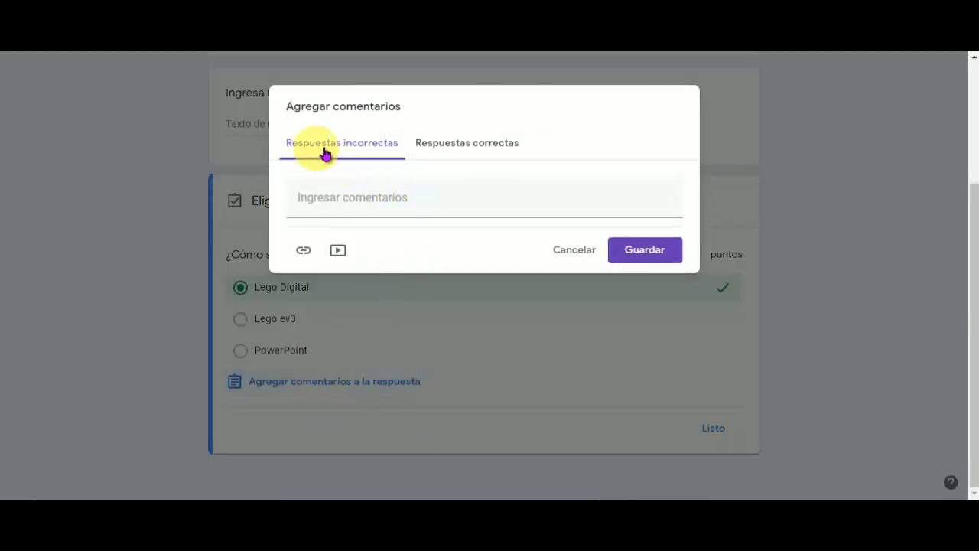
left_click(405, 198)
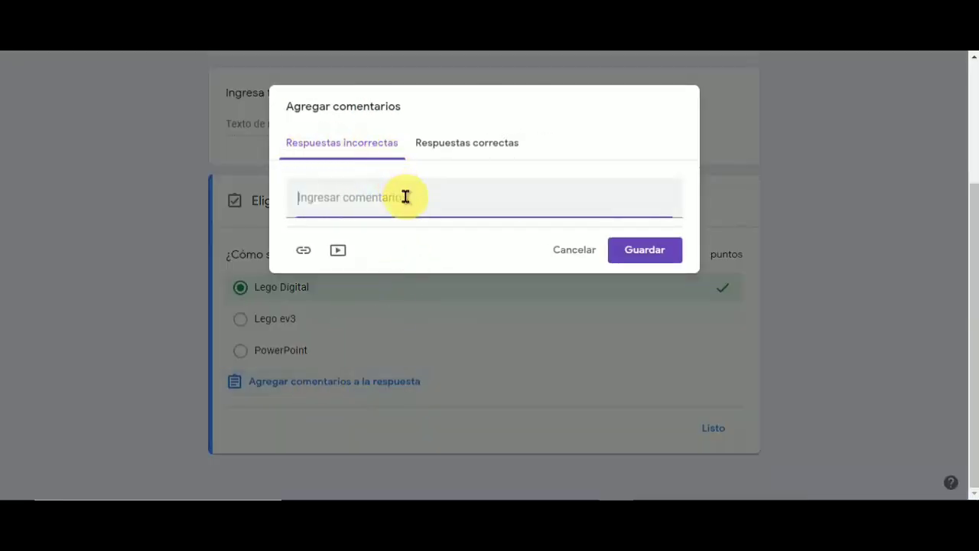
type("D")
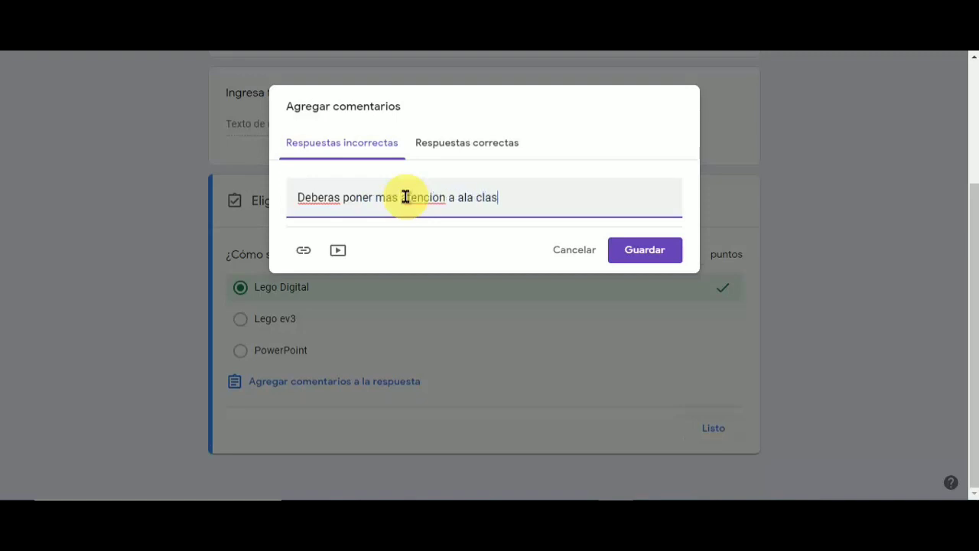
right_click(417, 200)
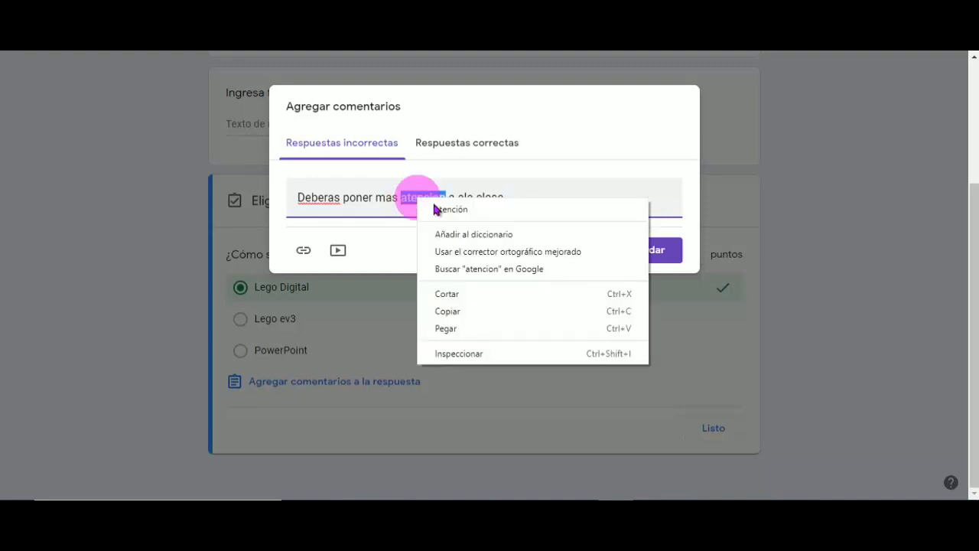
left_click(433, 208)
right_click(323, 195)
left_click(339, 196)
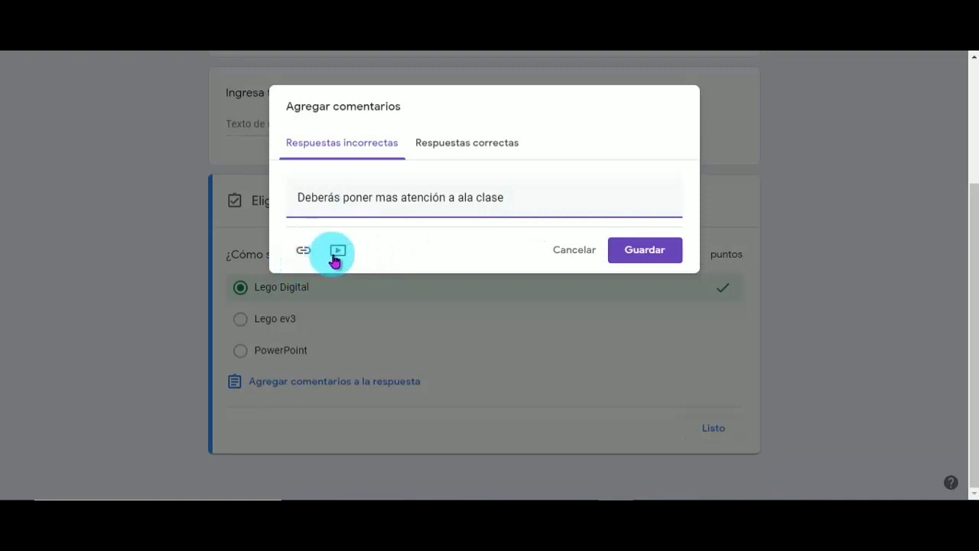
- Enter "Muy bien..." as the correct-answer feedback, save both comments and finish the robotics question's answer key
left_click(482, 144)
left_click(443, 194)
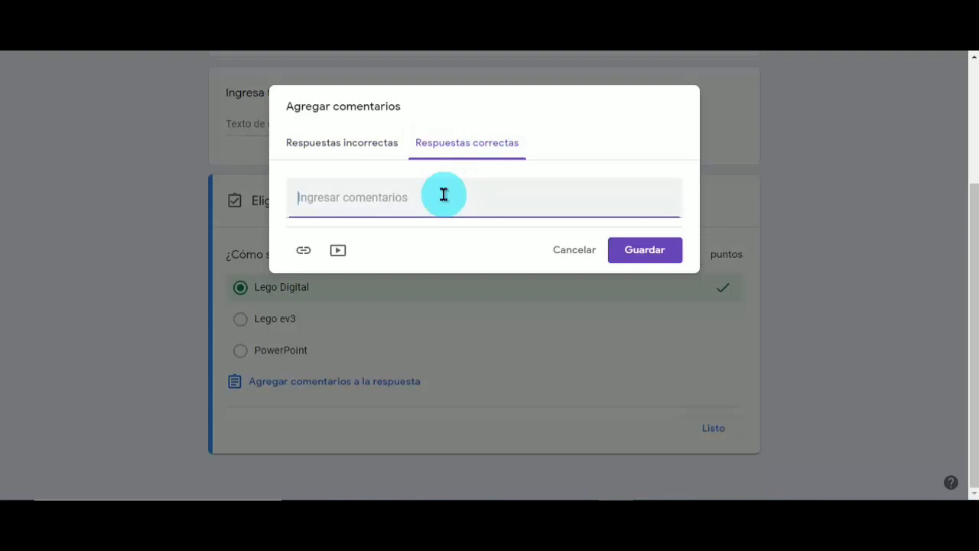
type("Muy bien...")
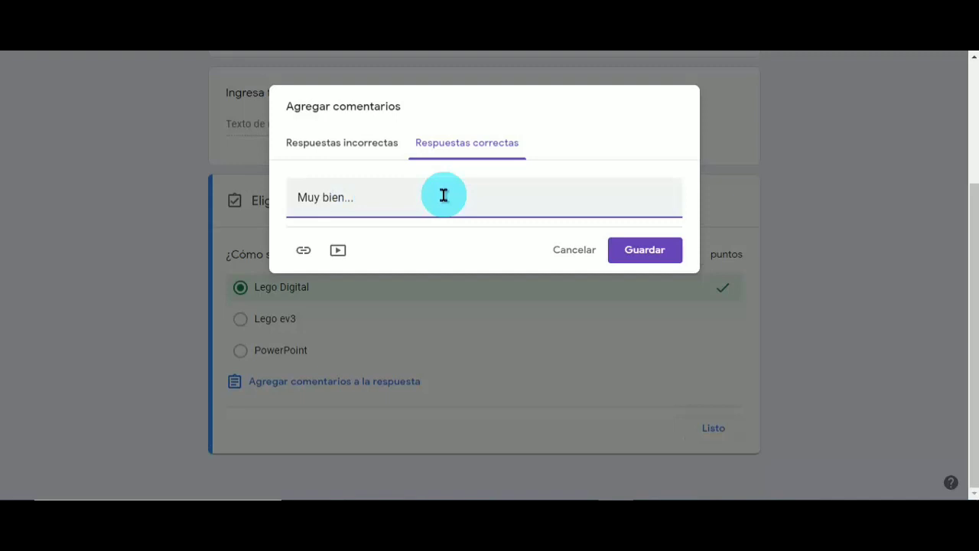
left_click(639, 253)
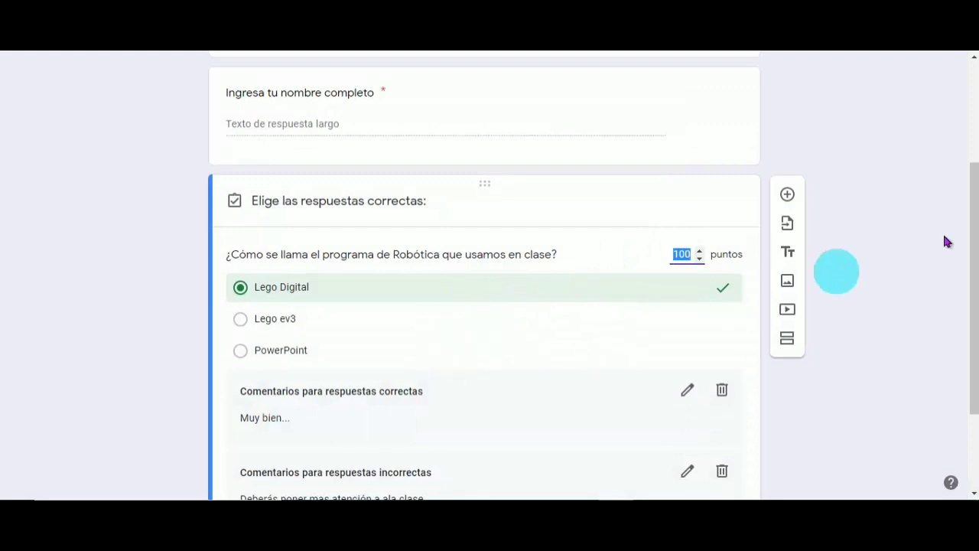
scroll(965, 284, "down", 2)
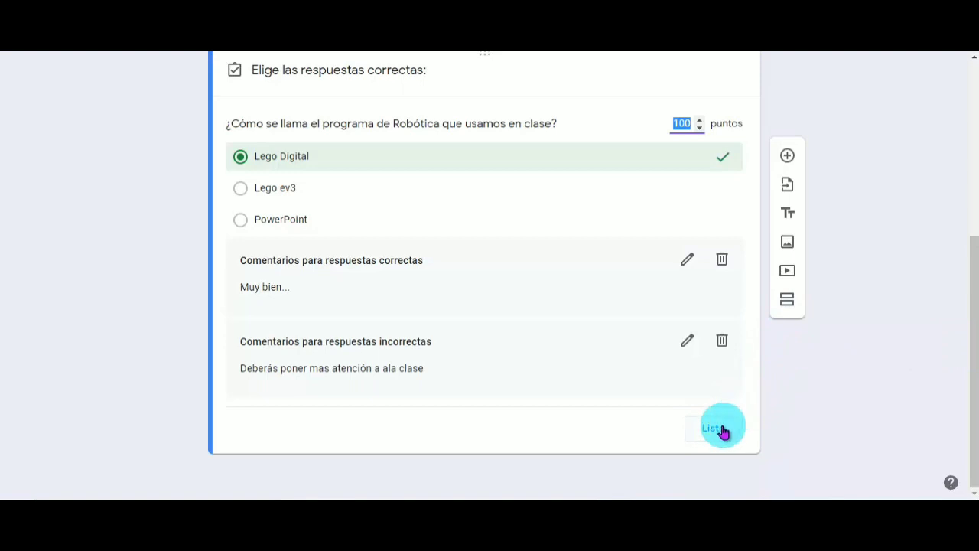
left_click(719, 430)
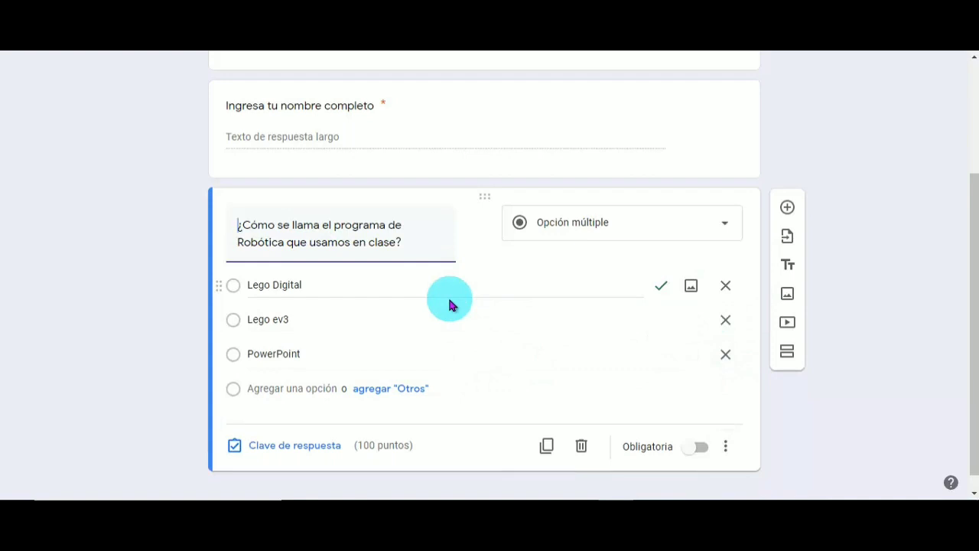
- Duplicate the robotics question, change the copy's type to "Lista desplegable" and make it required
left_click(548, 449)
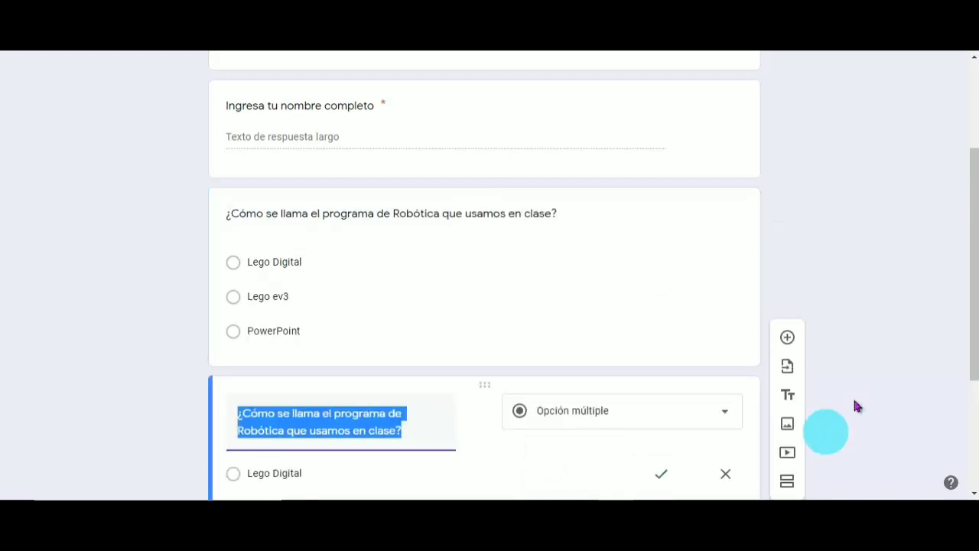
left_click_drag(972, 258, 972, 352)
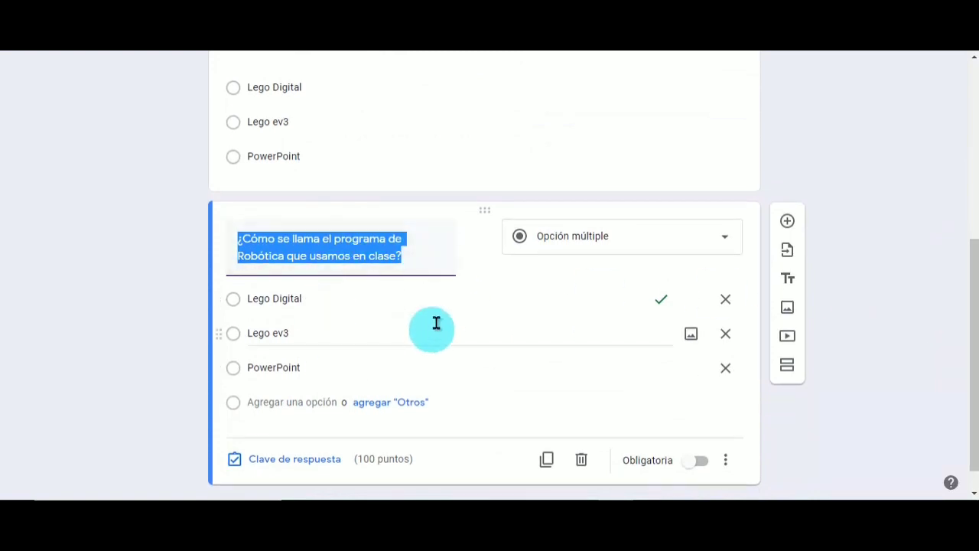
left_click(680, 235)
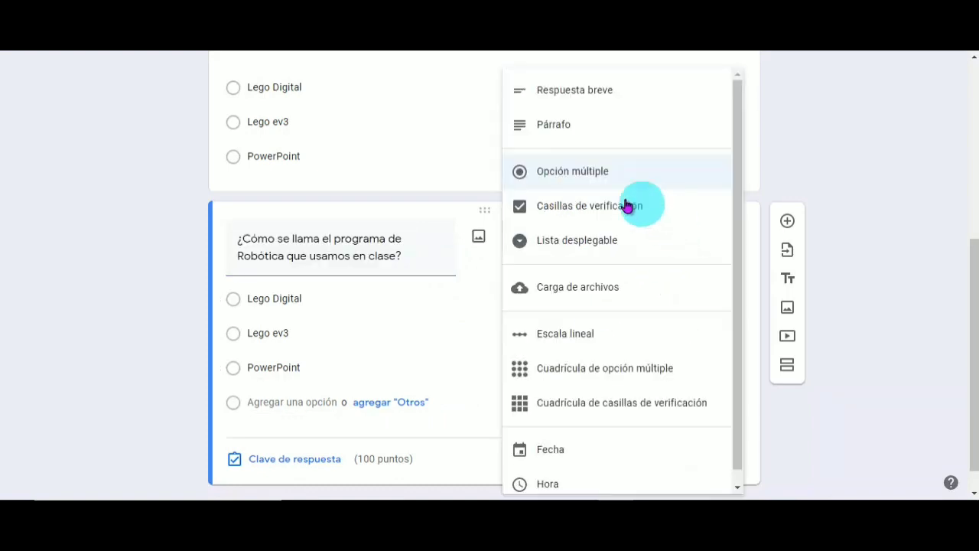
left_click(609, 205)
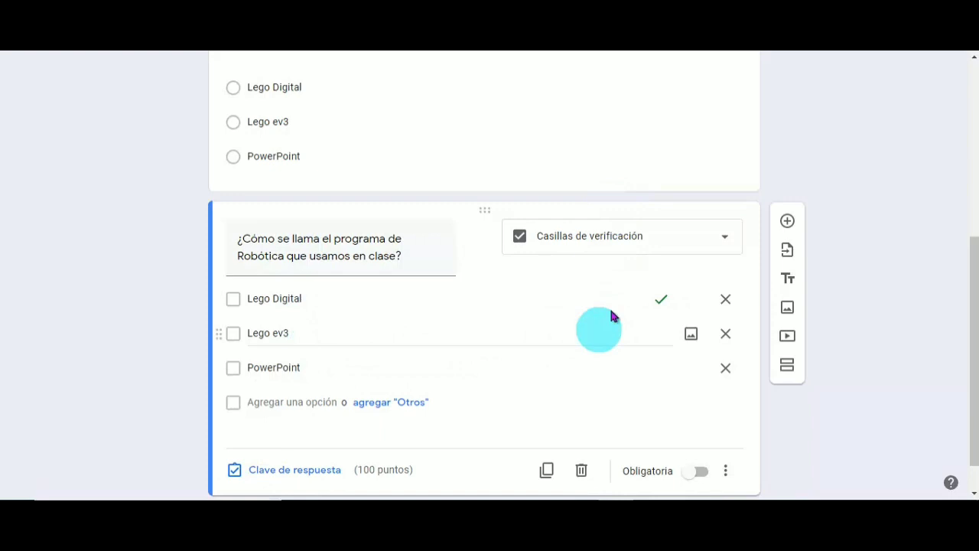
left_click(694, 237)
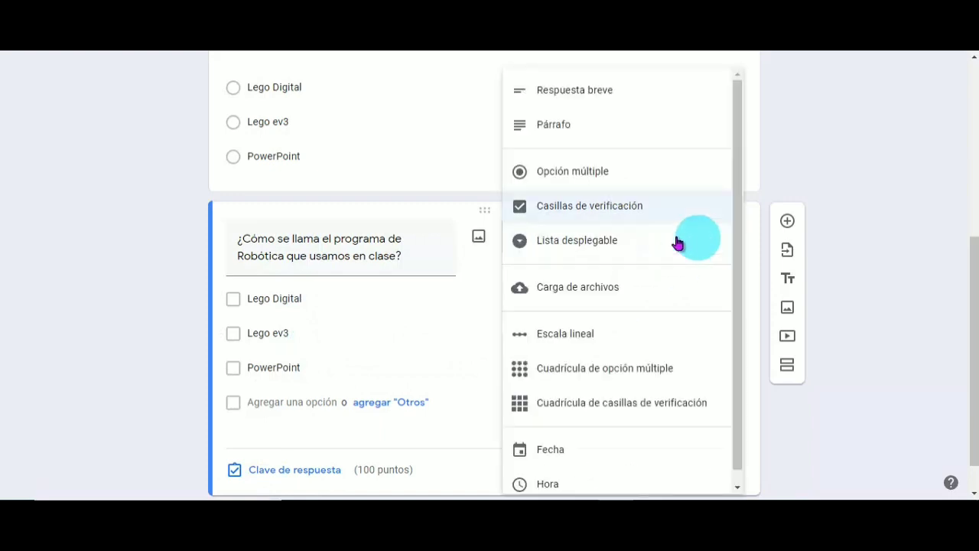
left_click(610, 241)
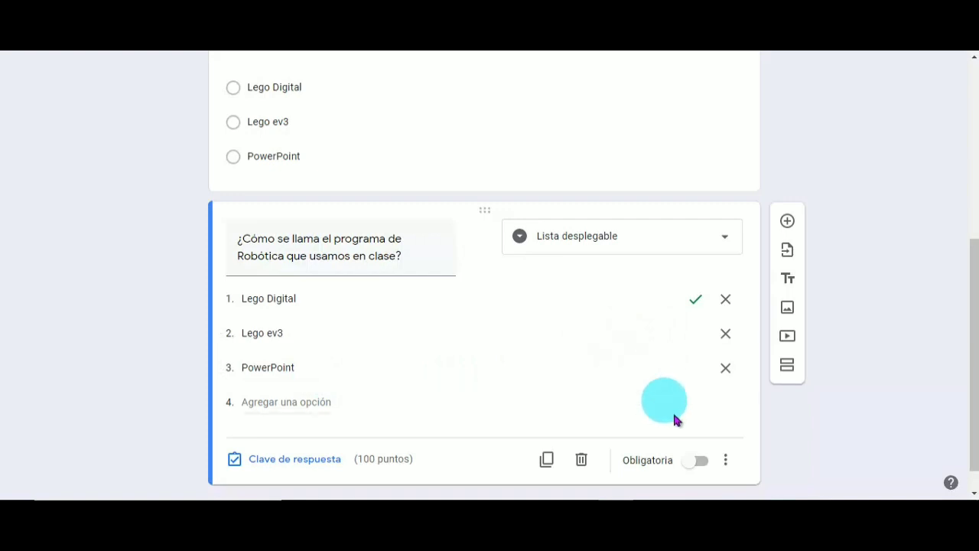
left_click(695, 463)
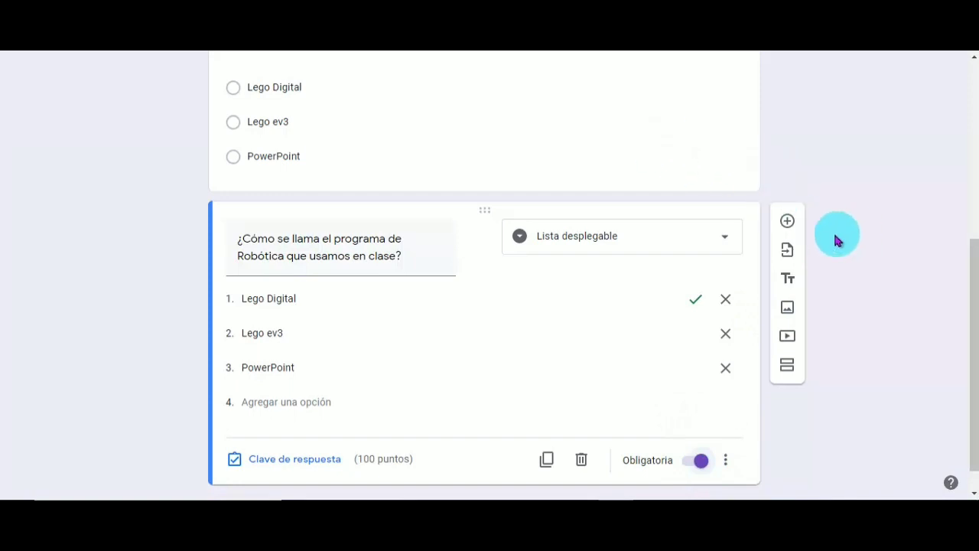
- Duplicate the required dropdown question and change the new copy's type to "Casillas de verificación"
scroll(970, 302, "down", 1)
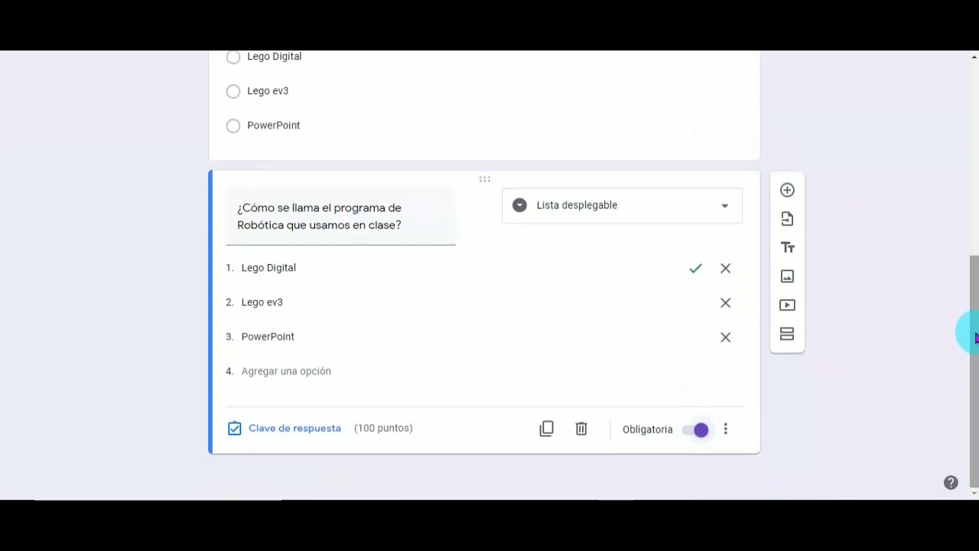
left_click(547, 430)
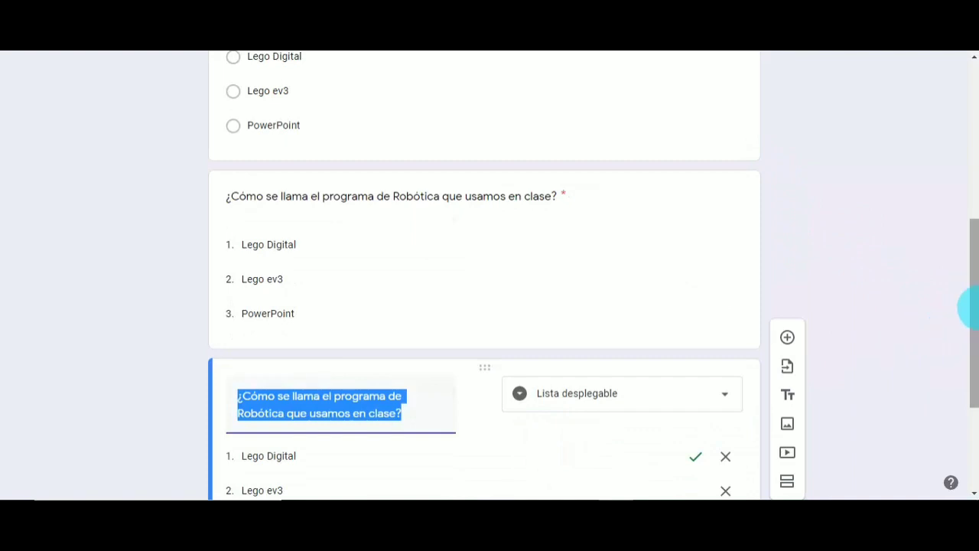
left_click_drag(970, 306, 974, 392)
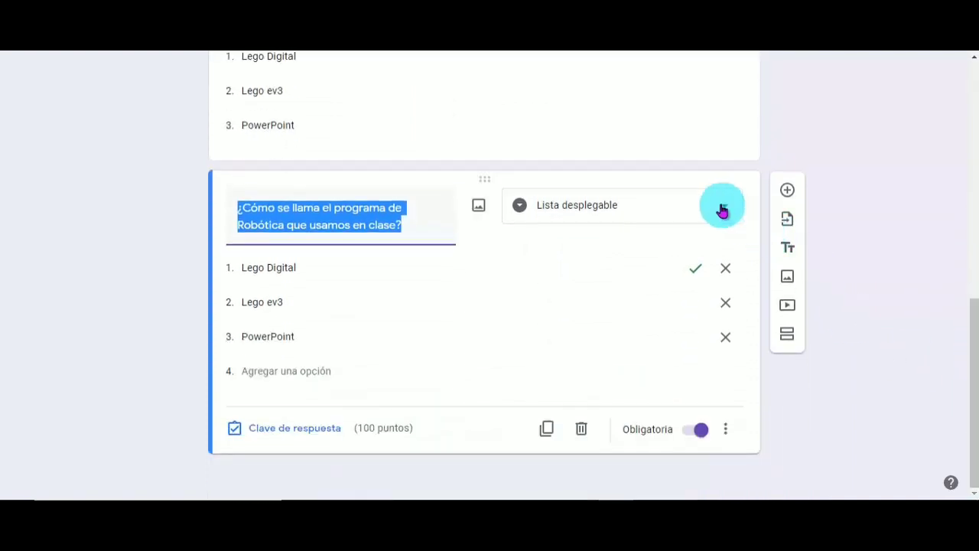
left_click(722, 207)
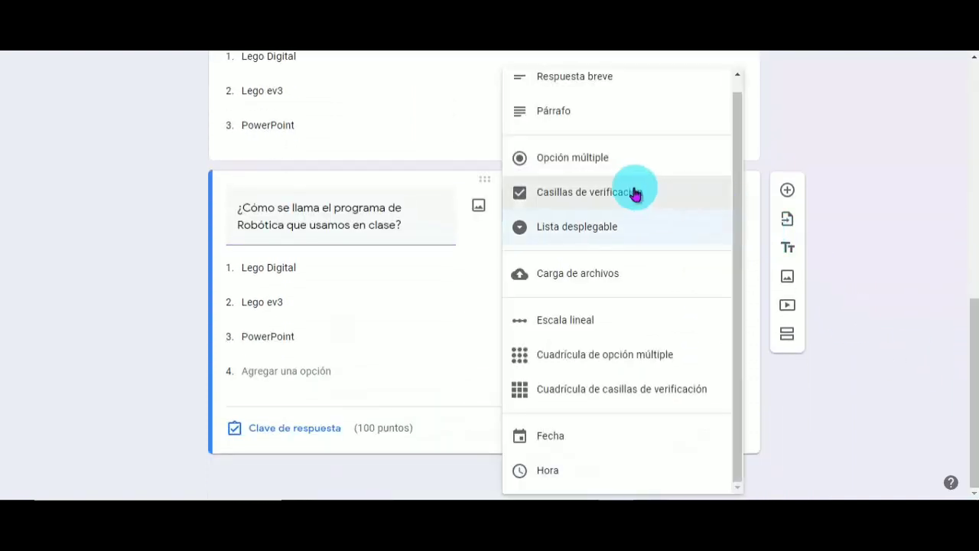
left_click(635, 194)
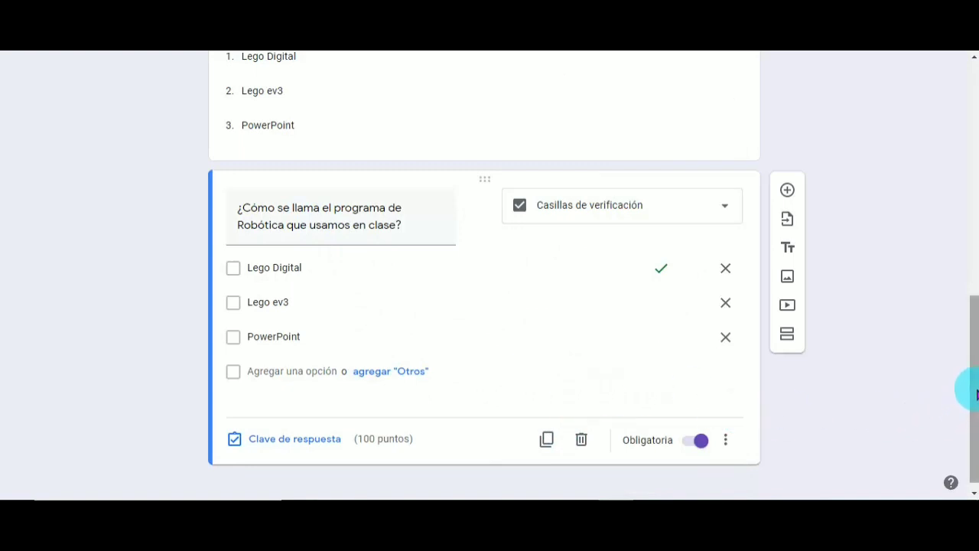
- Make the original multiple-choice robotics question required
left_click_drag(975, 392, 969, 220)
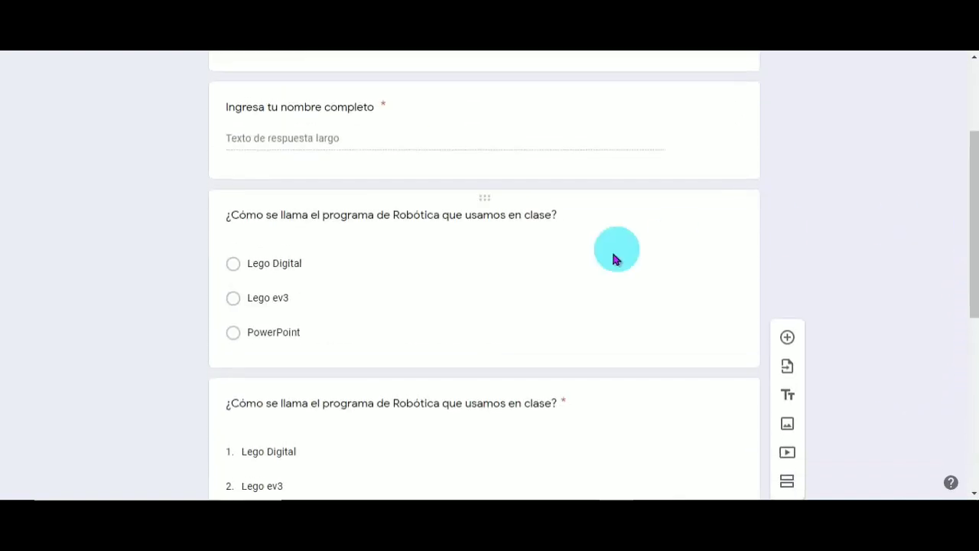
left_click(613, 254)
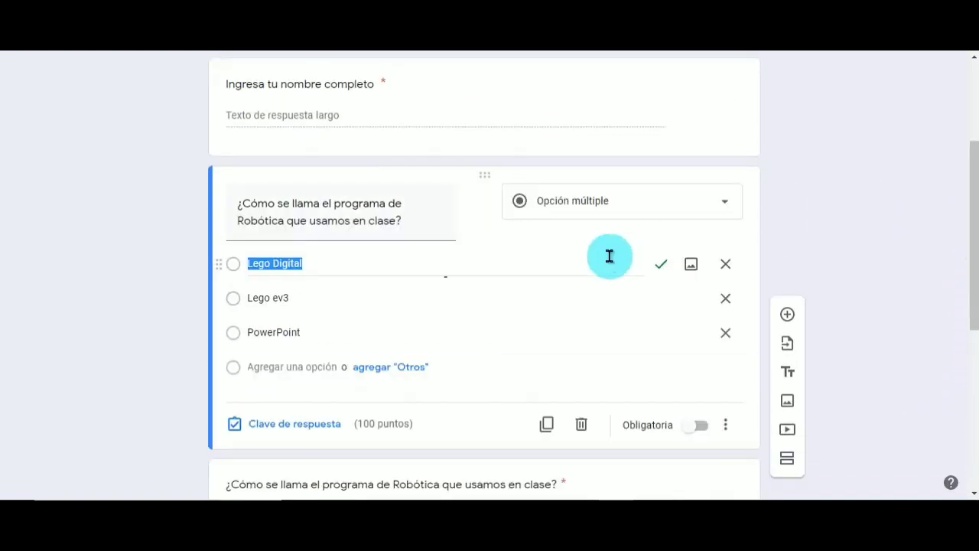
left_click(688, 430)
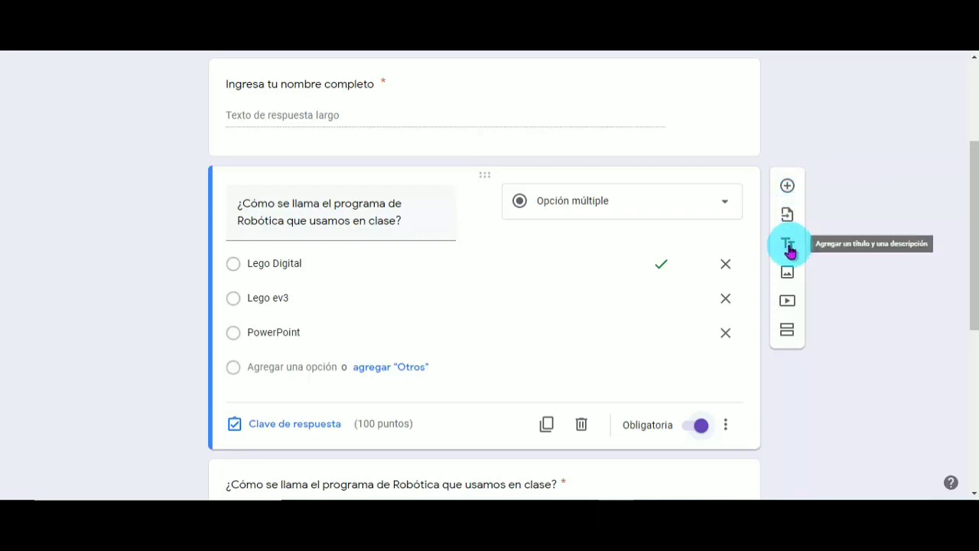
- Try adding a new section after the multiple-choice robotics question
left_click(787, 332)
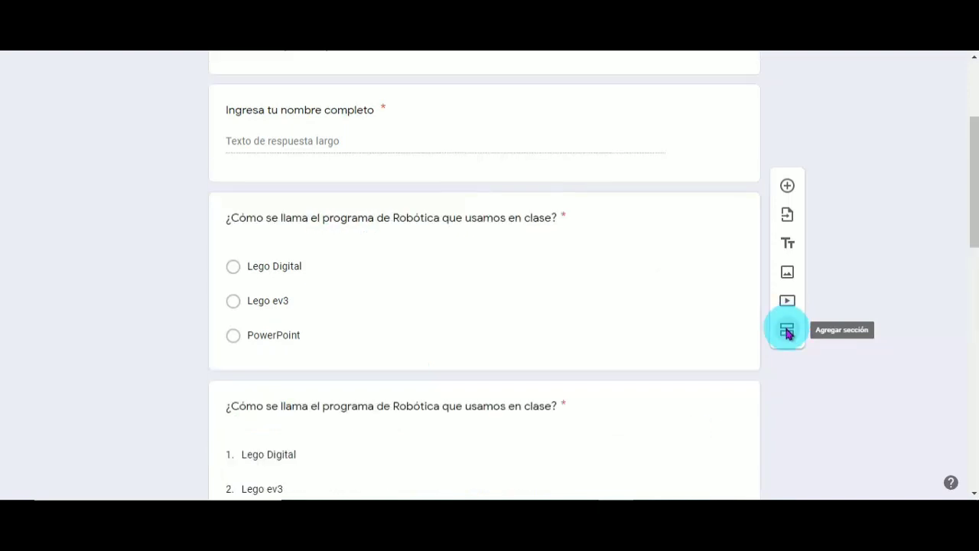
left_click_drag(976, 260, 960, 349)
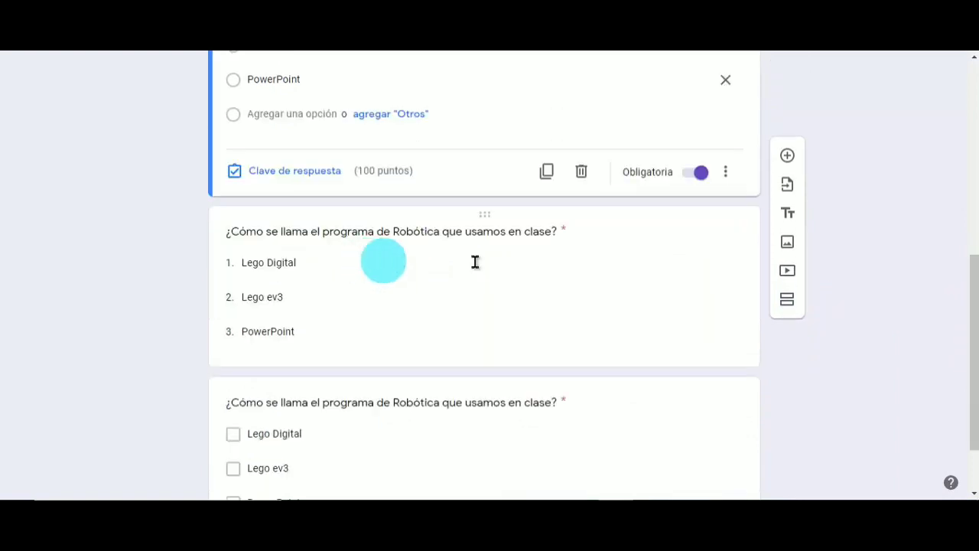
- Set the form's theme color to green and its font style to "Juguetón"
left_click_drag(972, 350, 855, 124)
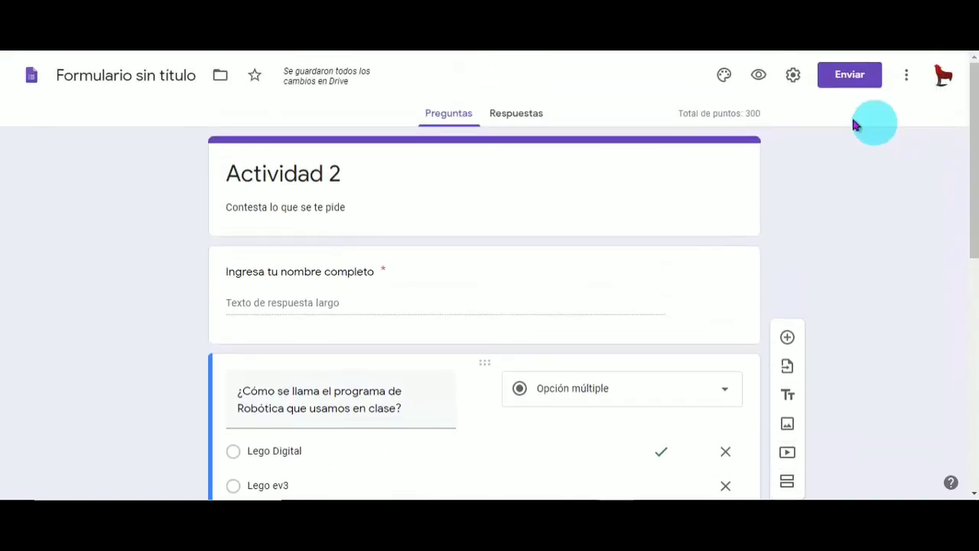
left_click(724, 76)
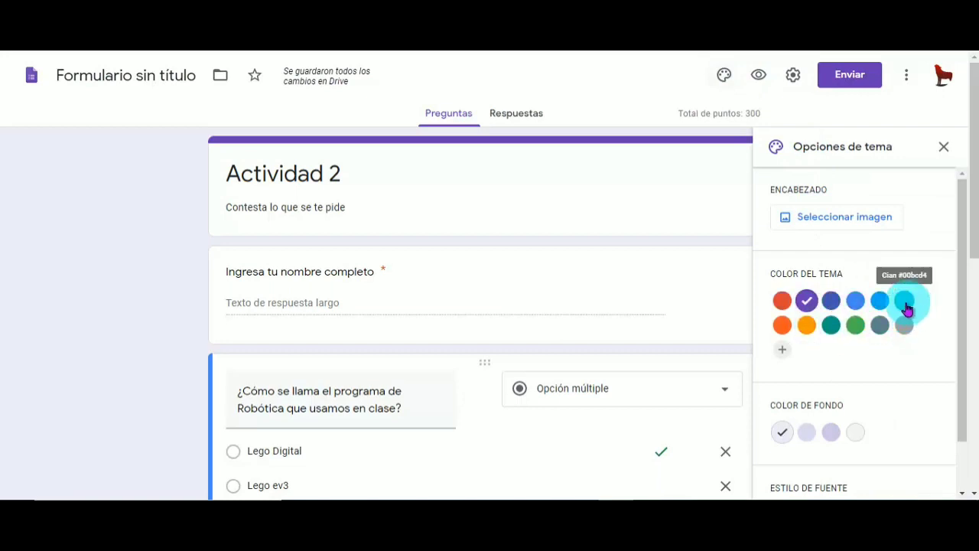
left_click(857, 326)
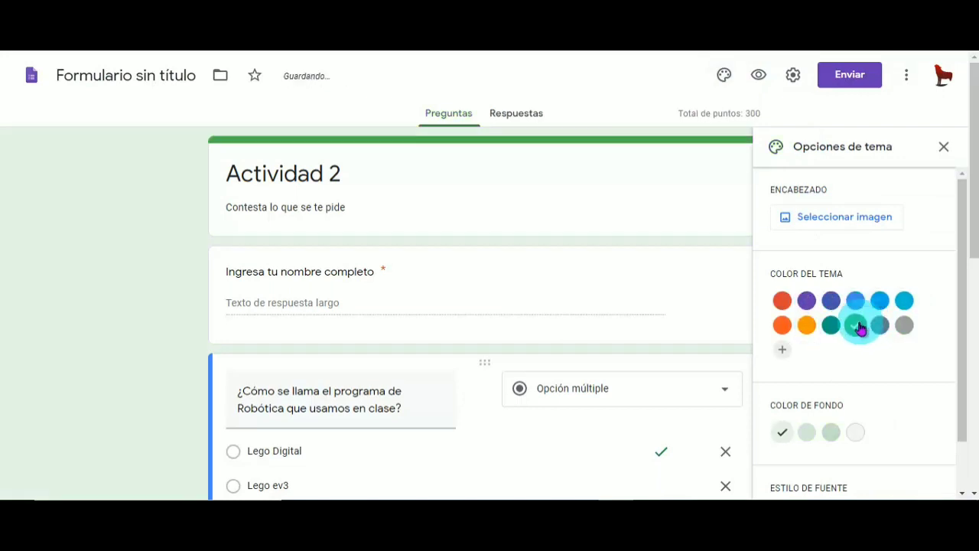
left_click_drag(963, 324, 958, 371)
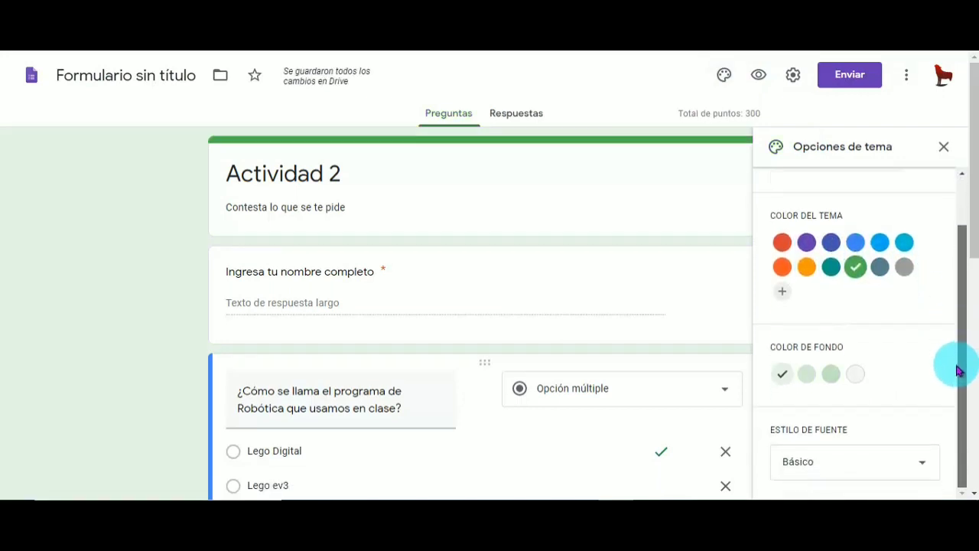
left_click(873, 465)
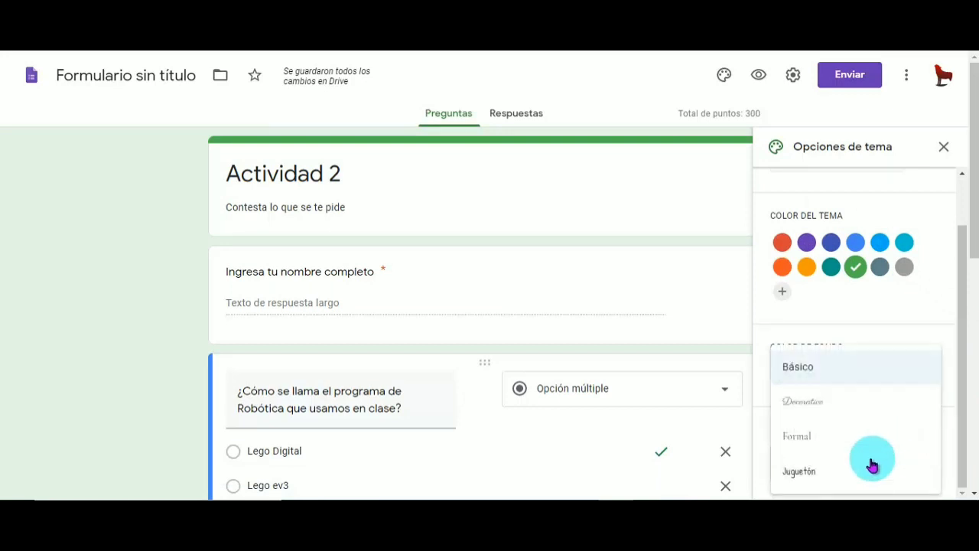
left_click(831, 475)
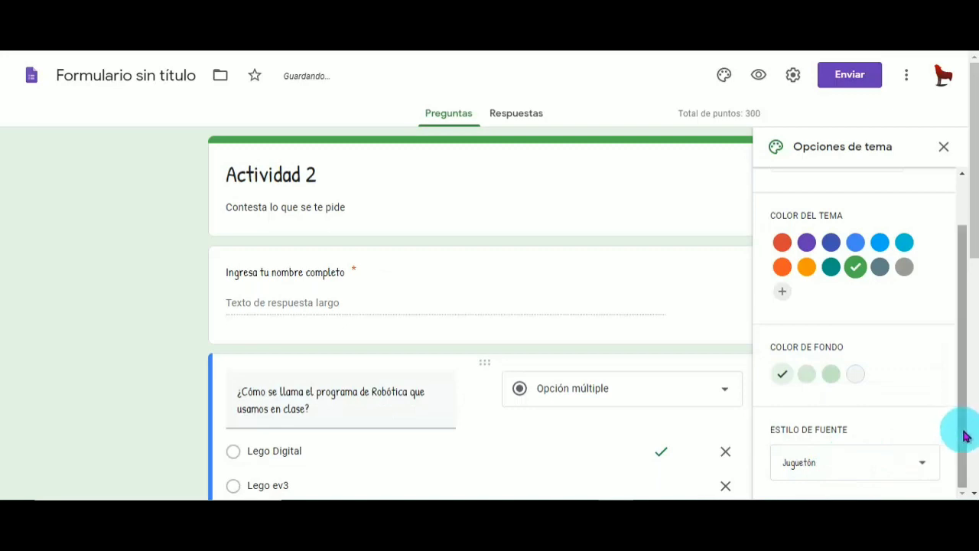
- Add the graduation caps picture from the "Ilustraciones" themes as the form's header image and close the theme options
left_click_drag(962, 426, 968, 329)
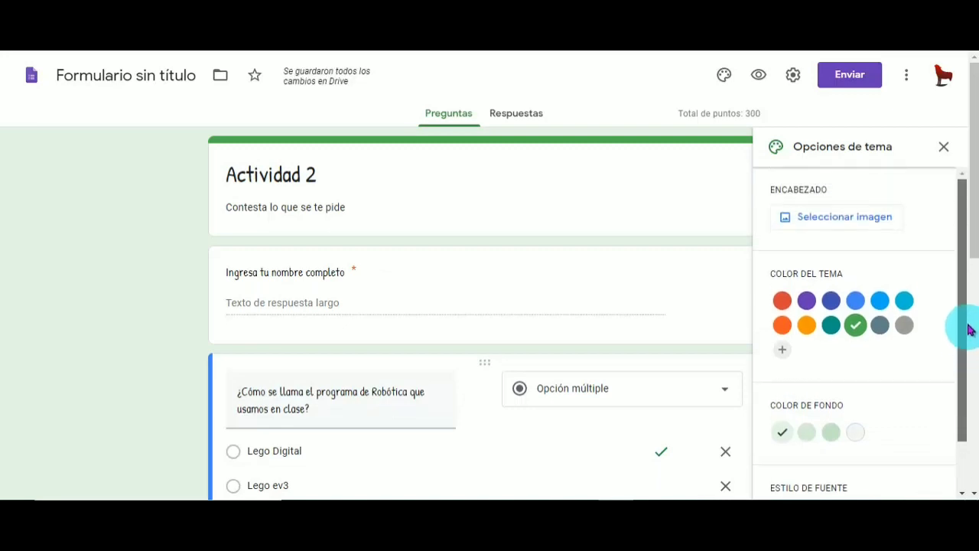
left_click(863, 223)
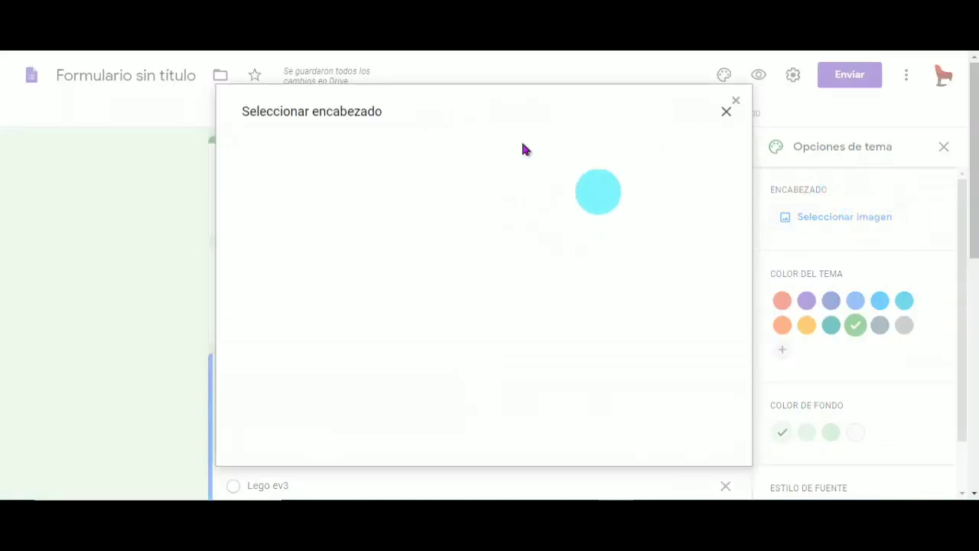
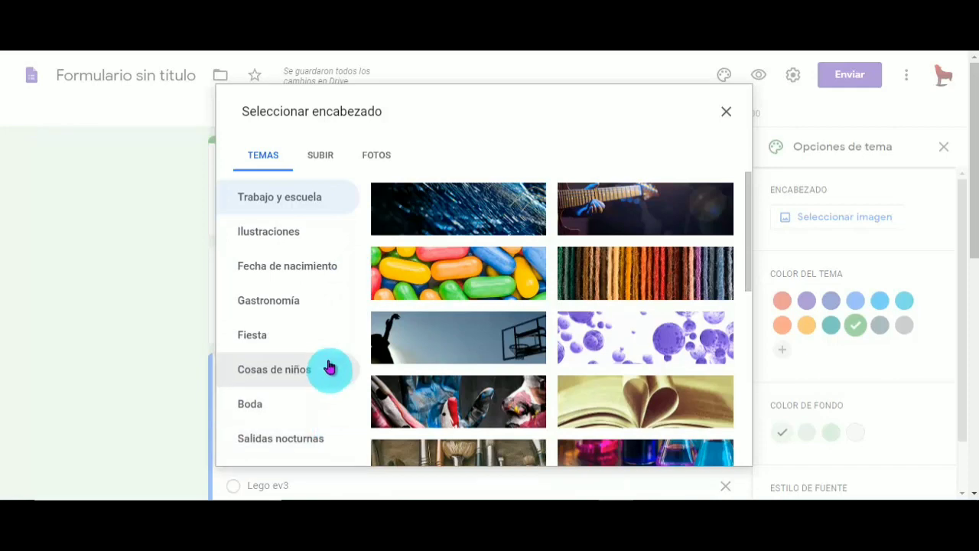
left_click(333, 241)
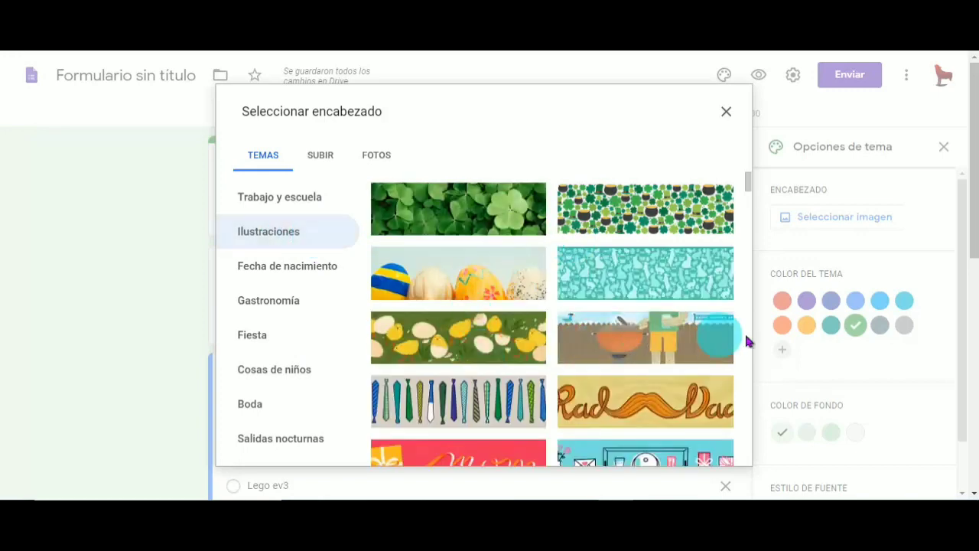
left_click_drag(750, 189, 752, 203)
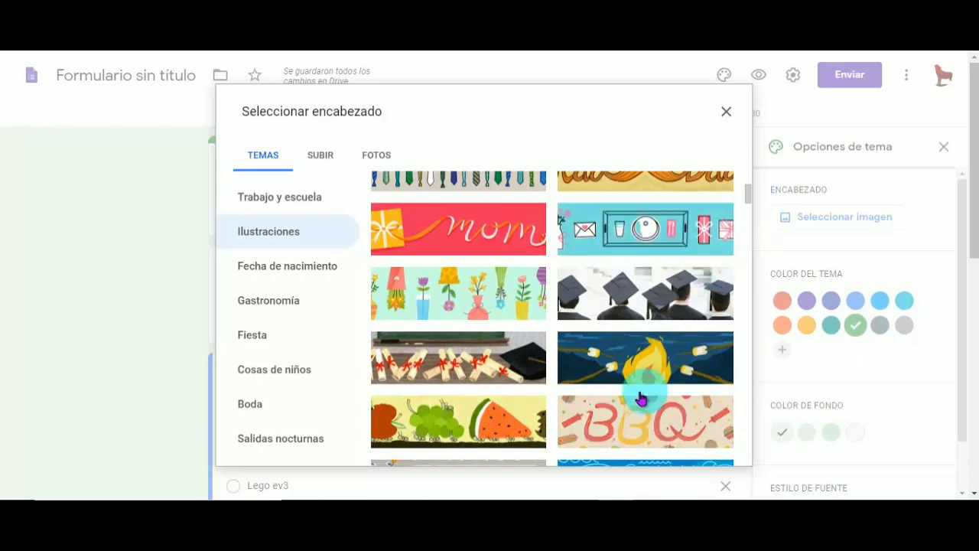
left_click(641, 299)
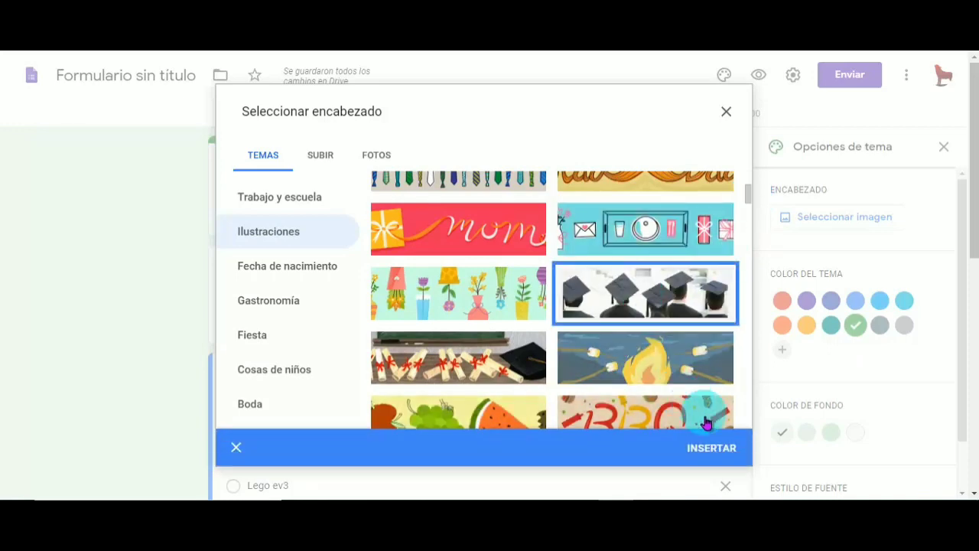
left_click(705, 446)
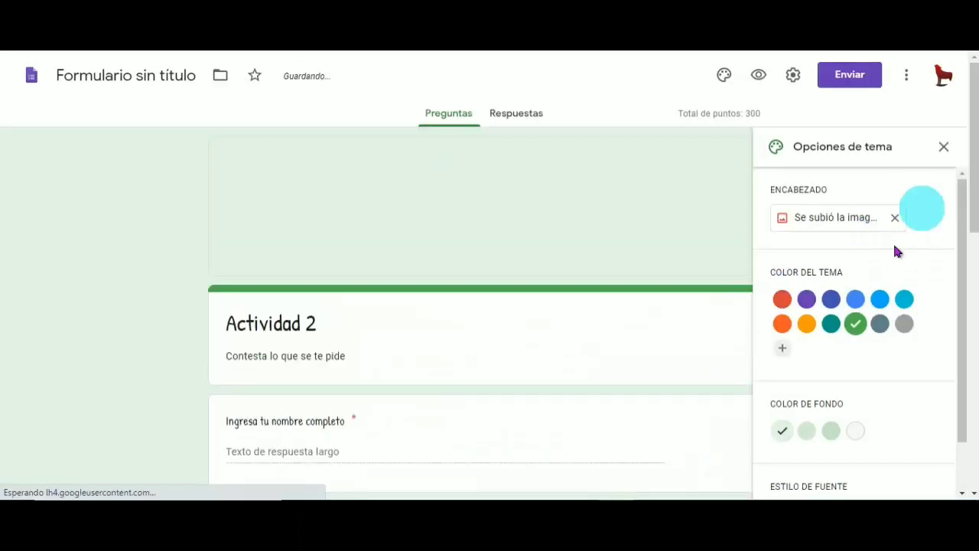
left_click(945, 148)
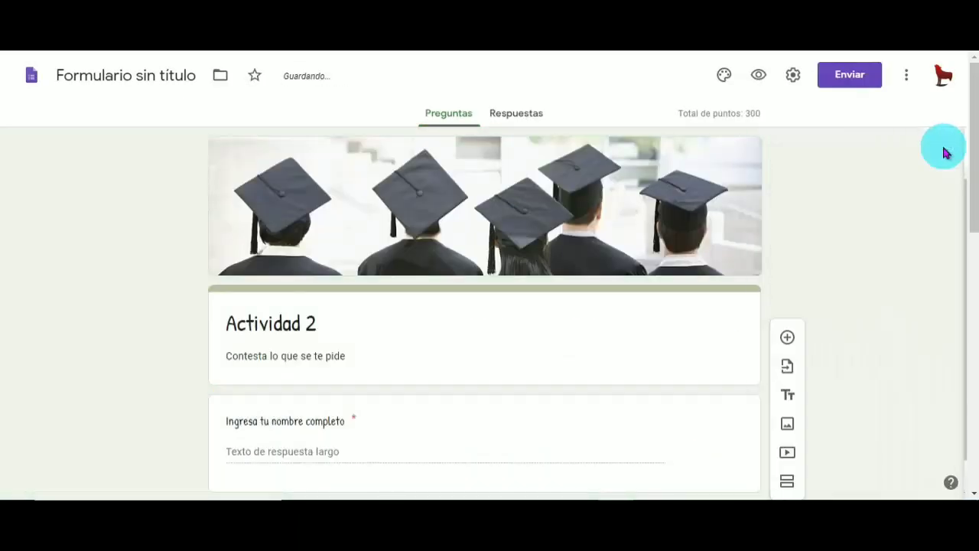
- Preview the form and try out its multiple-choice, checkbox and dropdown robotics questions, choosing "PowerPoint" in the first one
left_click_drag(968, 153, 975, 121)
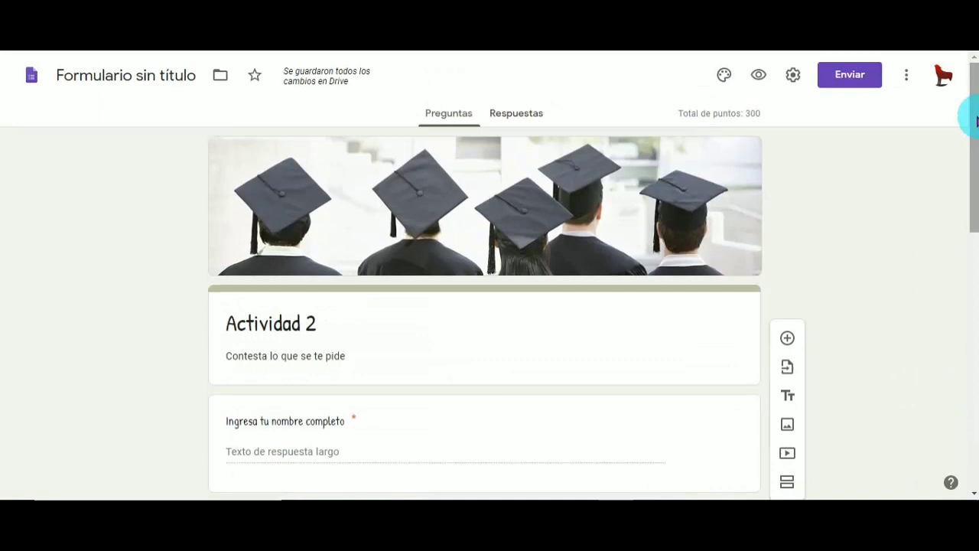
left_click(759, 82)
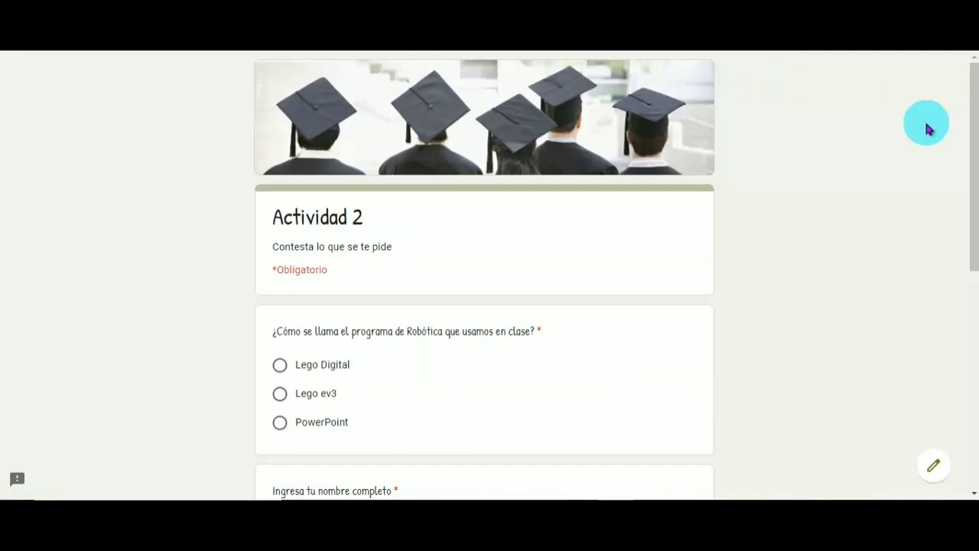
left_click_drag(970, 132, 948, 286)
left_click(281, 101)
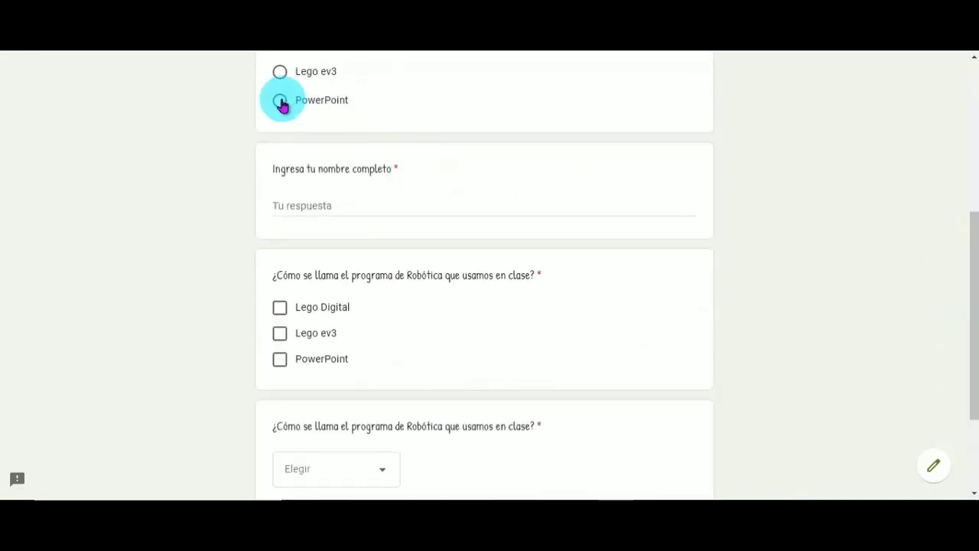
left_click(282, 308)
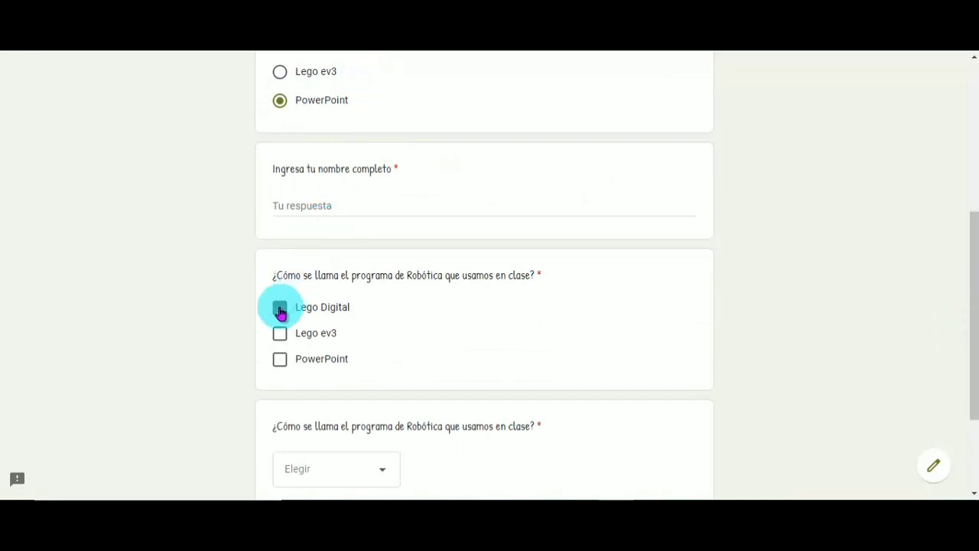
left_click(281, 337)
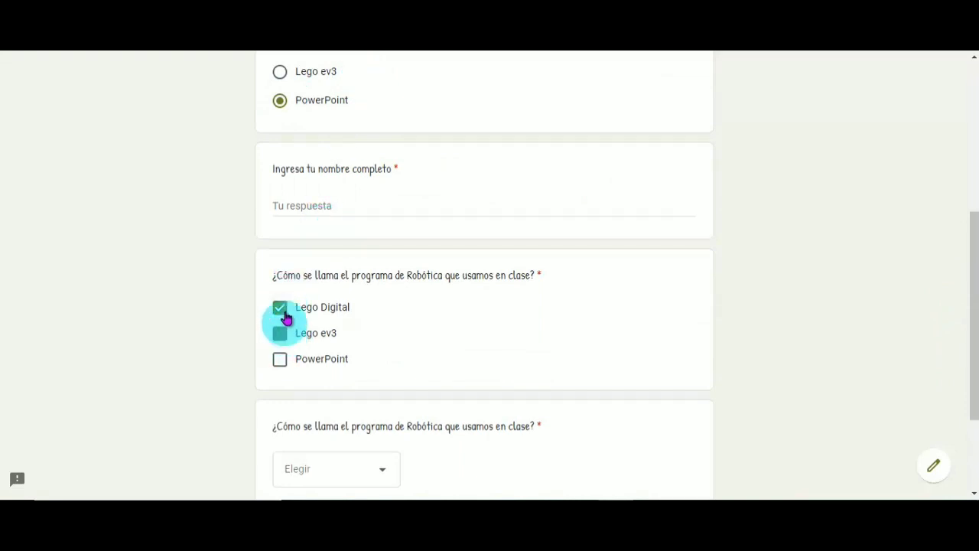
left_click(283, 311)
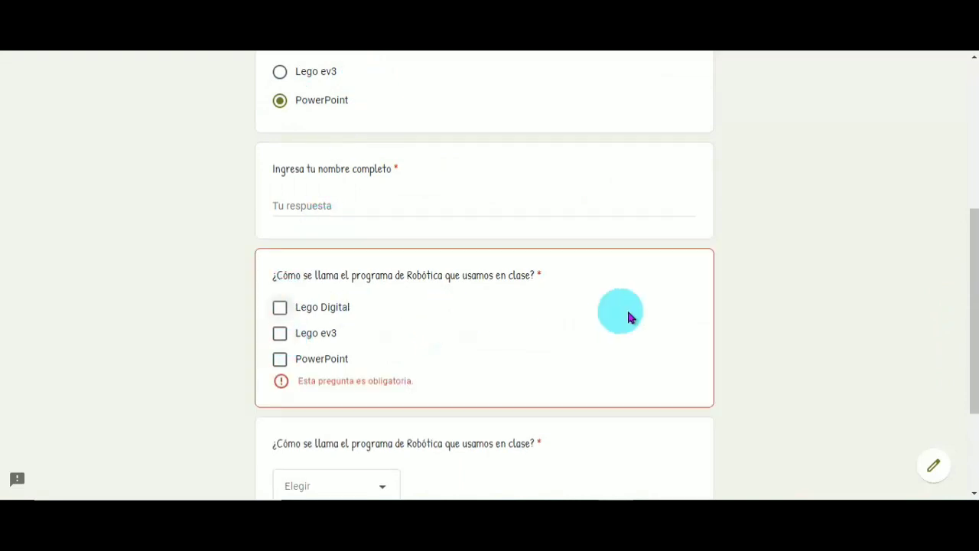
left_click_drag(972, 299, 976, 370)
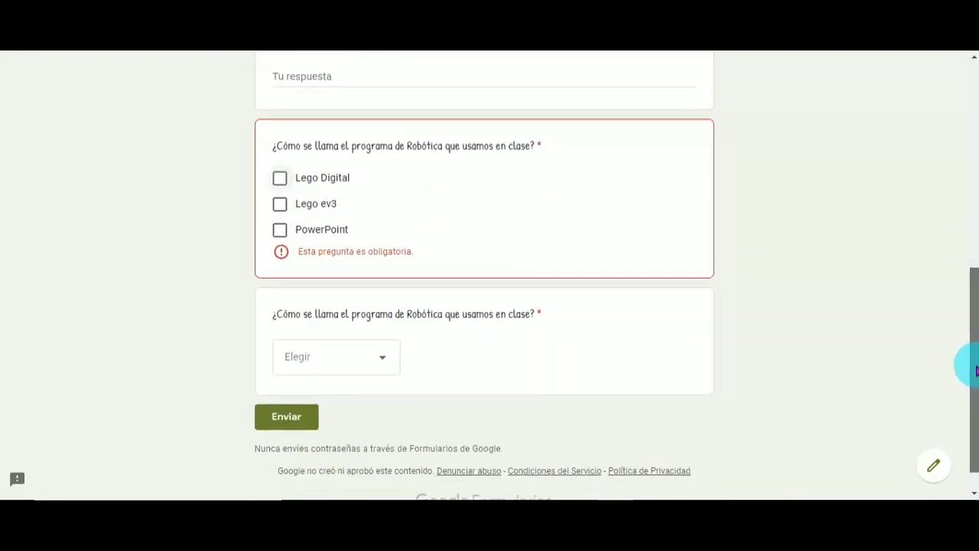
left_click(391, 369)
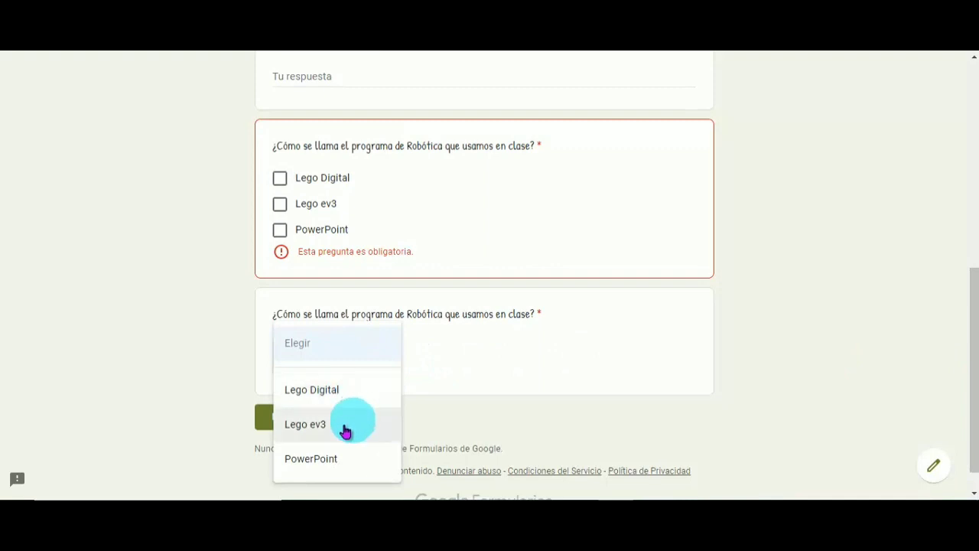
left_click(446, 374)
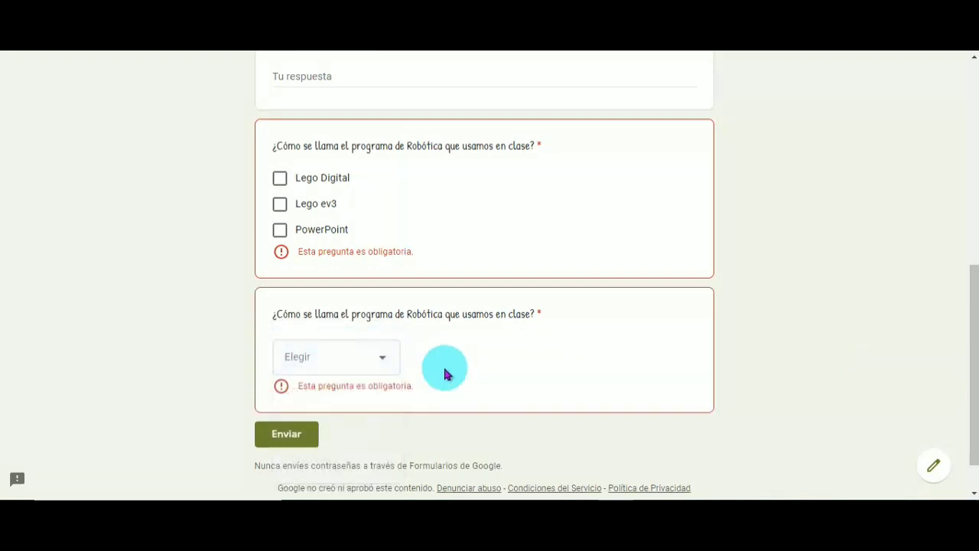
- Leave the form preview, abandoning the test answers, and return to the form editor
left_click(284, 434)
key("F5")
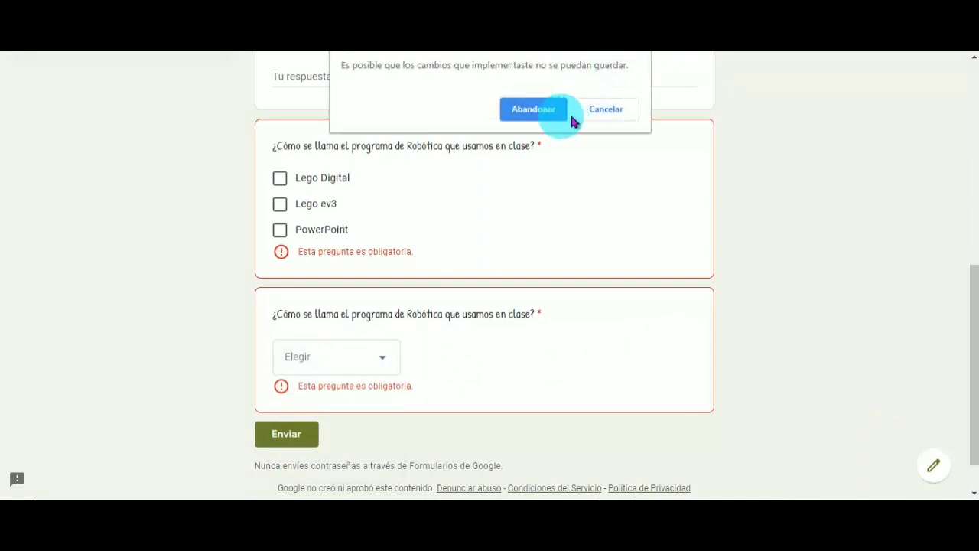
left_click(604, 116)
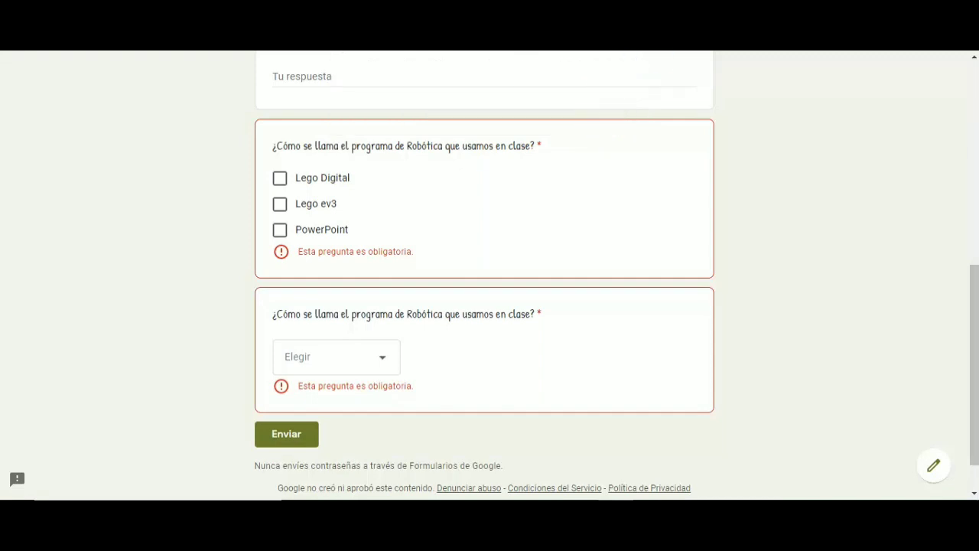
key("ctrl+w")
left_click(545, 128)
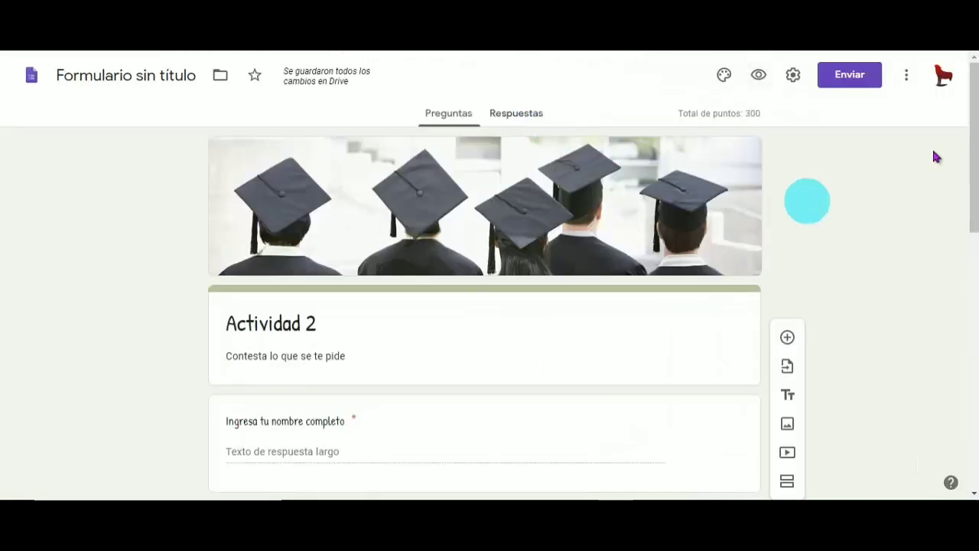
- Rename the untitled form file as "Actividad 2"
left_click_drag(968, 163, 953, 183)
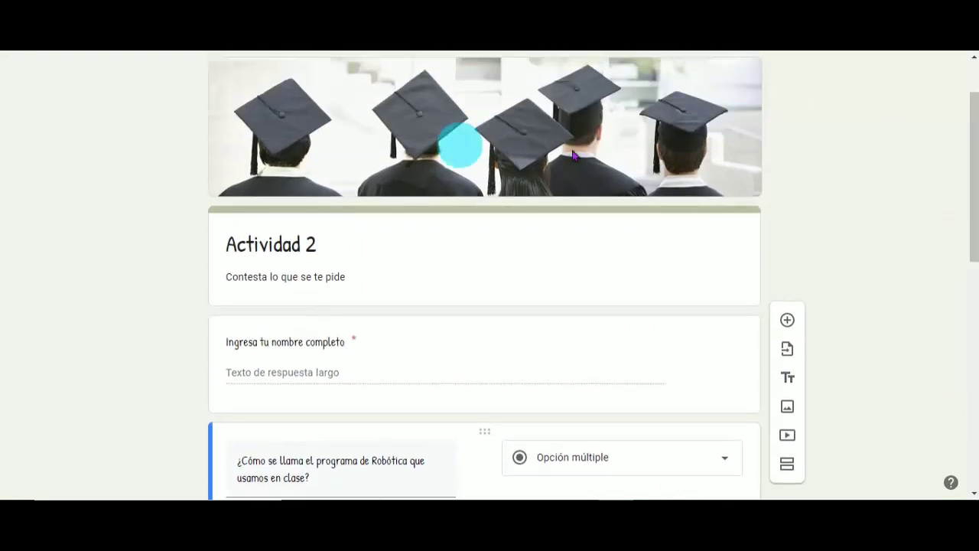
left_click_drag(975, 219, 968, 76)
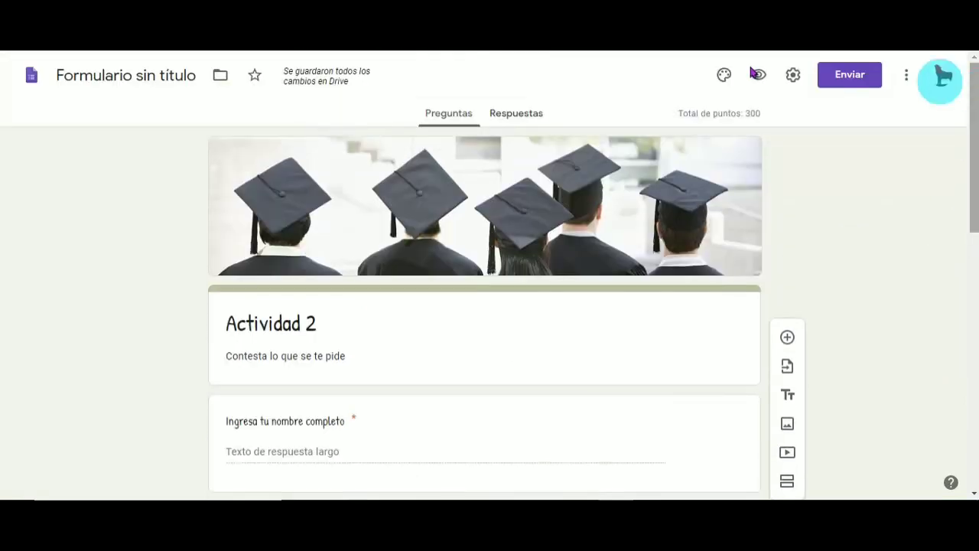
left_click(172, 82)
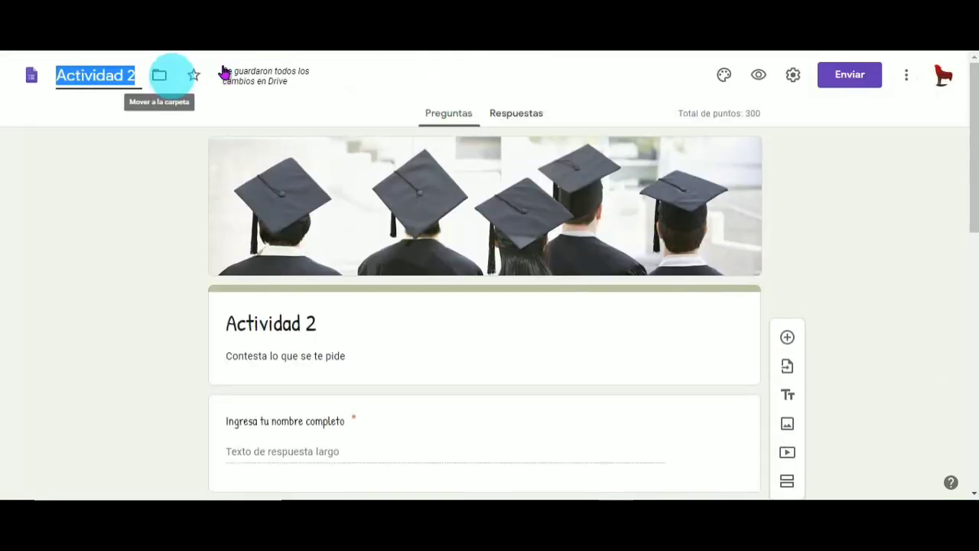
left_click(162, 201)
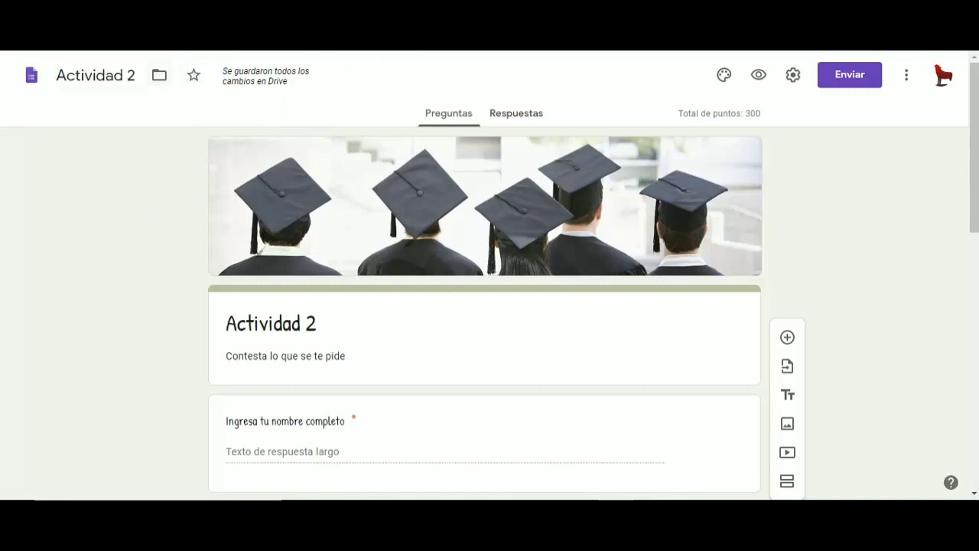
- Switch to Google Classroom and assign the "Actividad 2" task to the Robótica 1B class
left_click(478, 31)
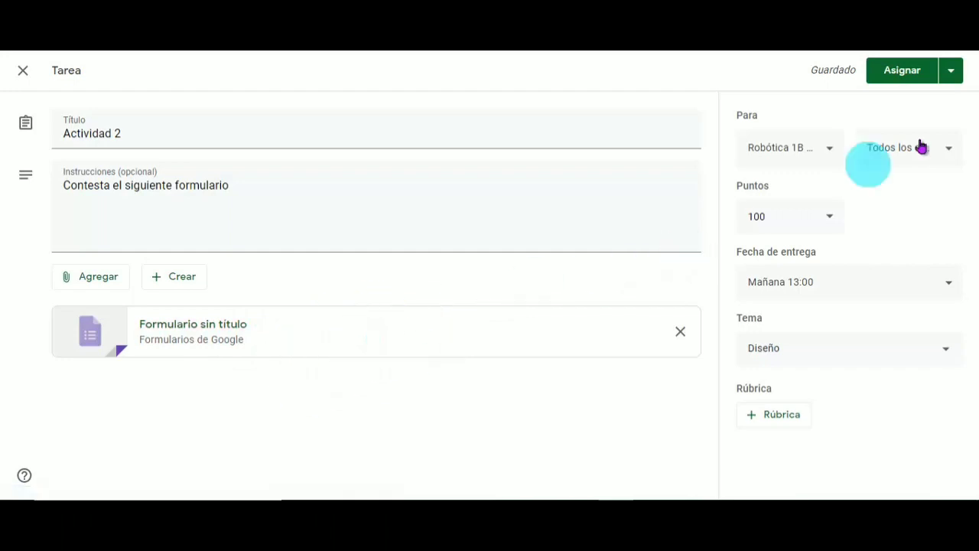
left_click(904, 73)
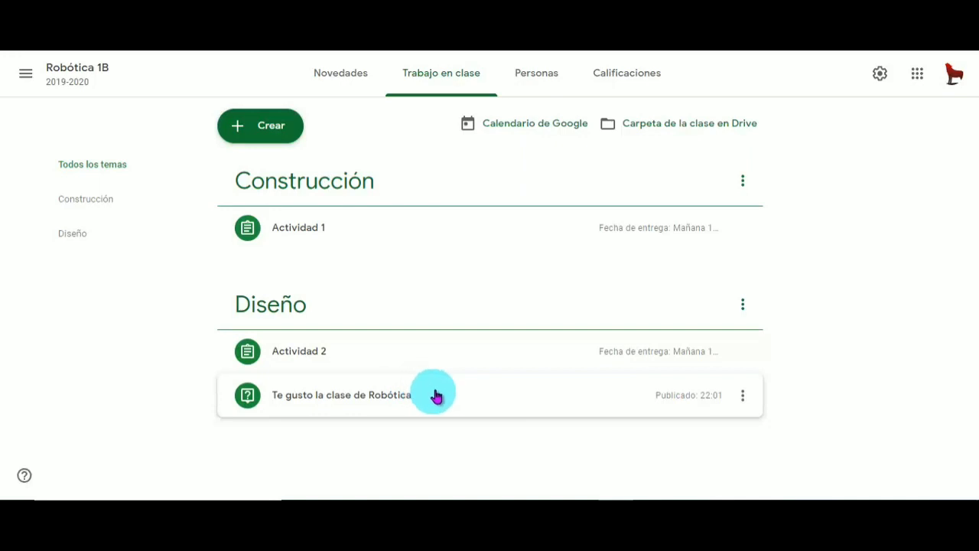
- Go from Robótica 1B to the "Robotica" 2019-2020 class and show its classwork
left_click(26, 76)
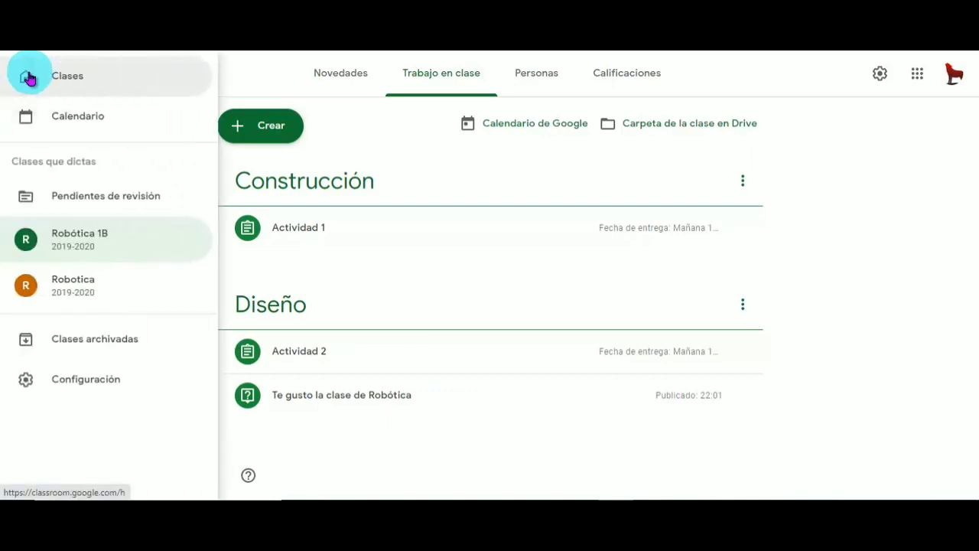
left_click(88, 82)
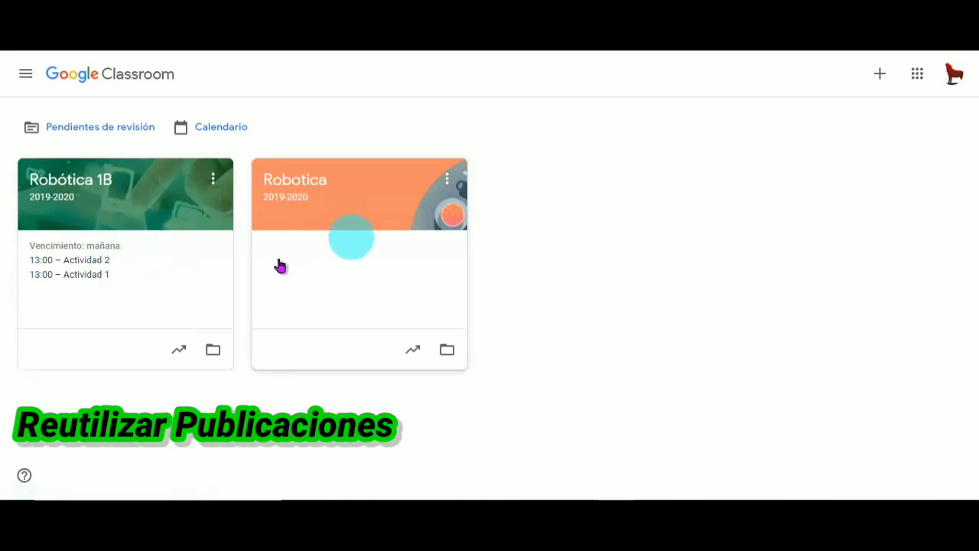
left_click(363, 201)
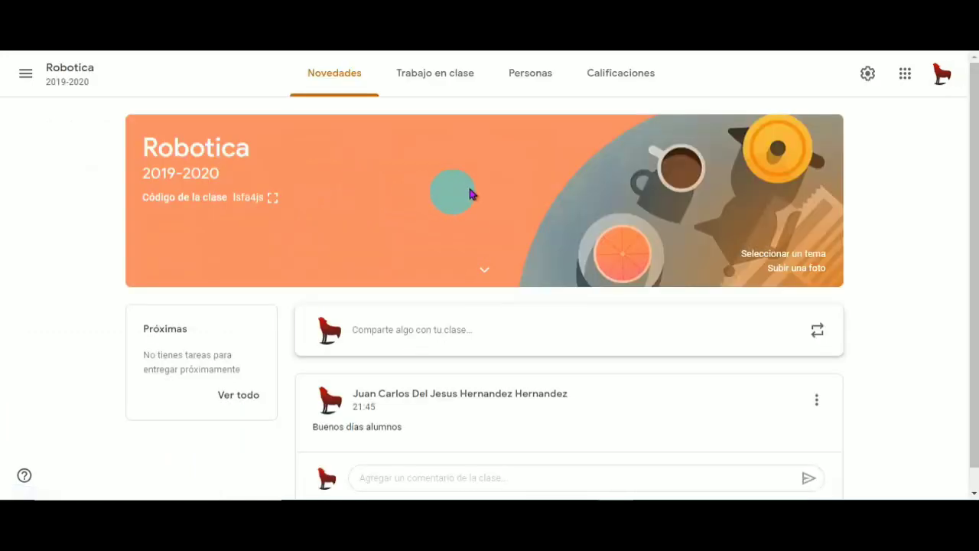
left_click(443, 86)
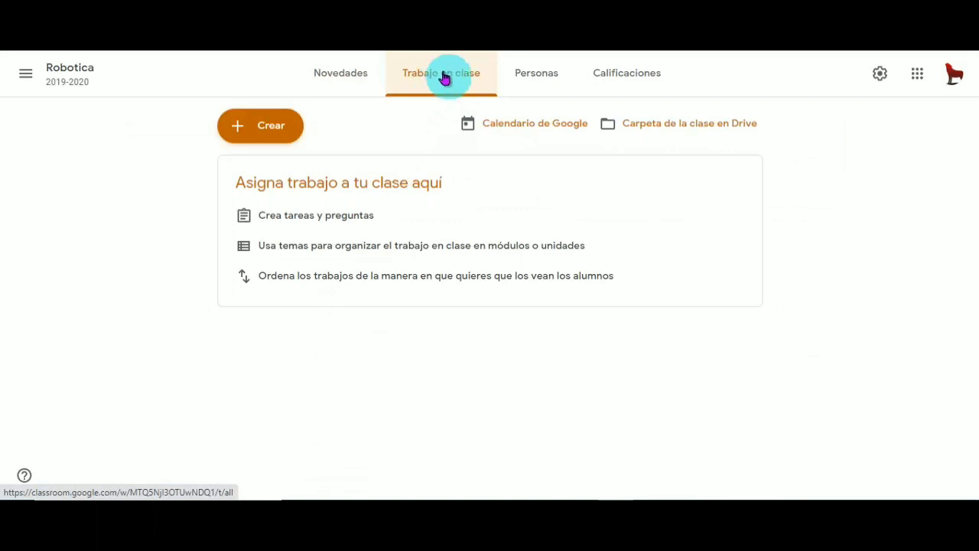
- Reuse the "Actividad 1" post from Robótica 1B as a new assignment in the Robotica class, without copying its attachments
left_click(273, 130)
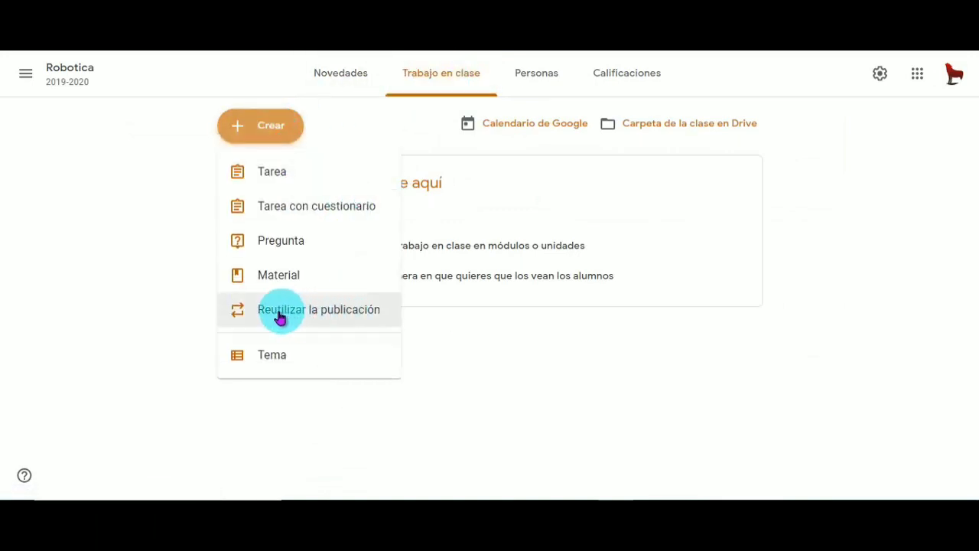
left_click(354, 310)
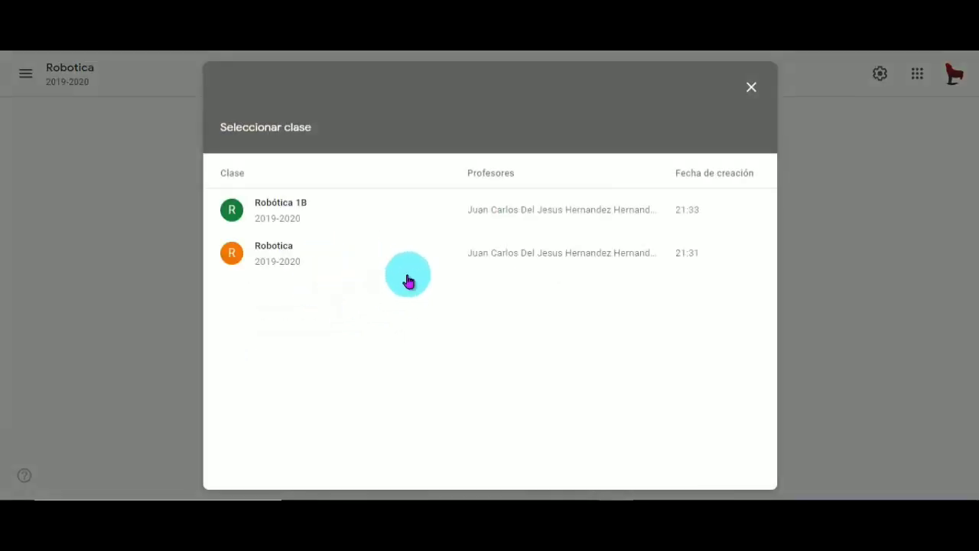
left_click(282, 212)
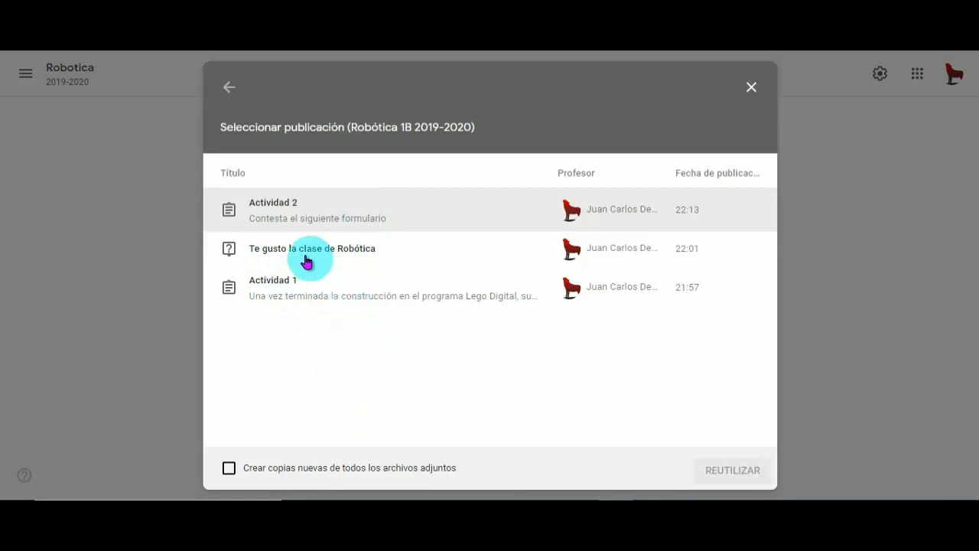
left_click(265, 294)
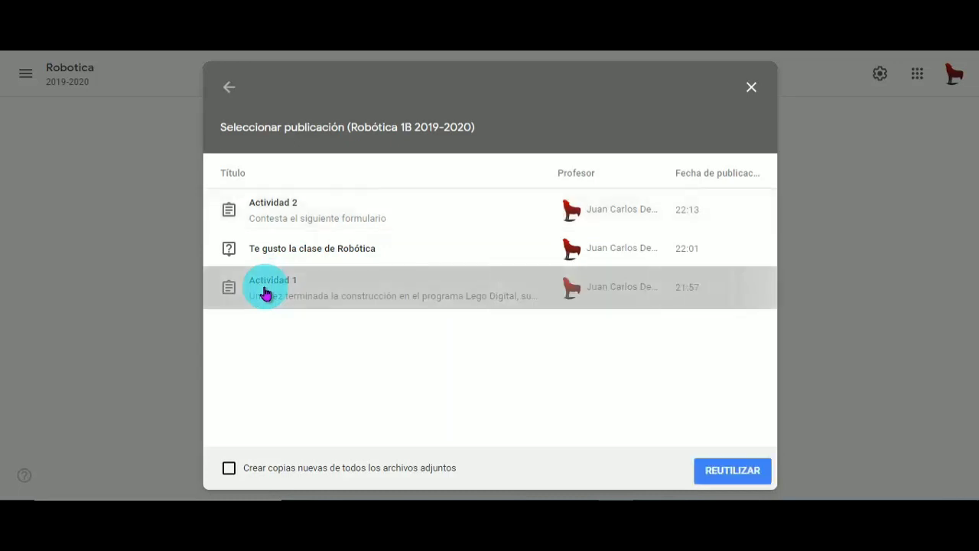
left_click(732, 472)
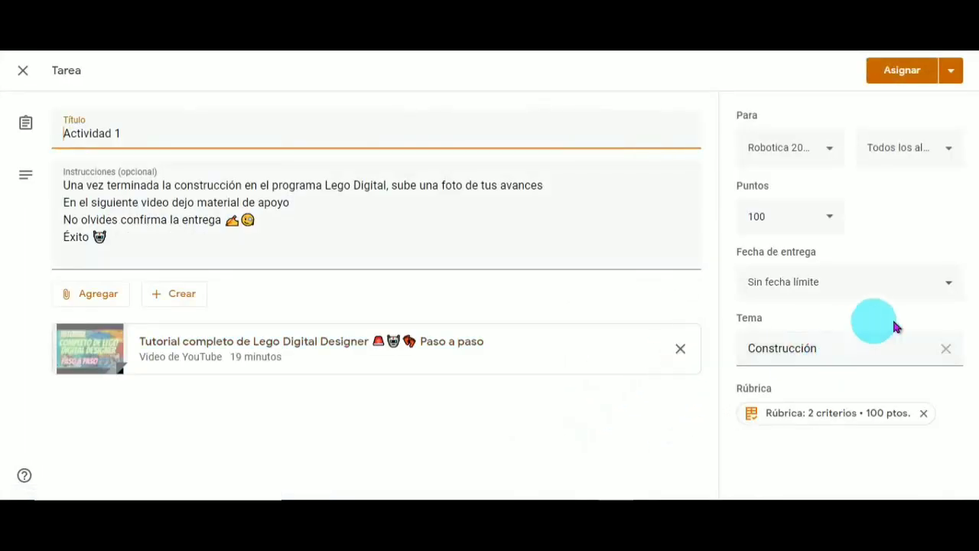
- Replace the Actividad 1 assignment's topic with a new topic, "Otra forma", and assign it to the Robotica class
left_click(947, 353)
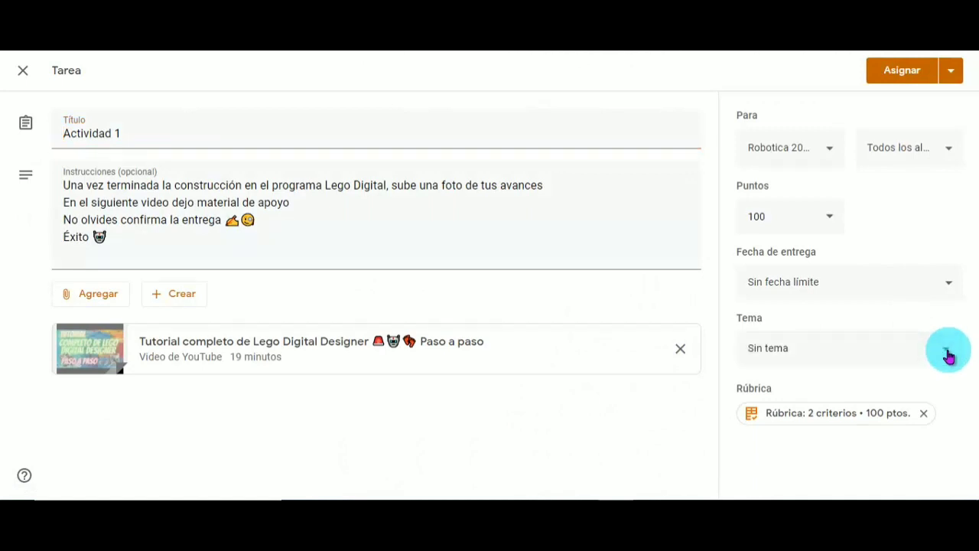
left_click(947, 353)
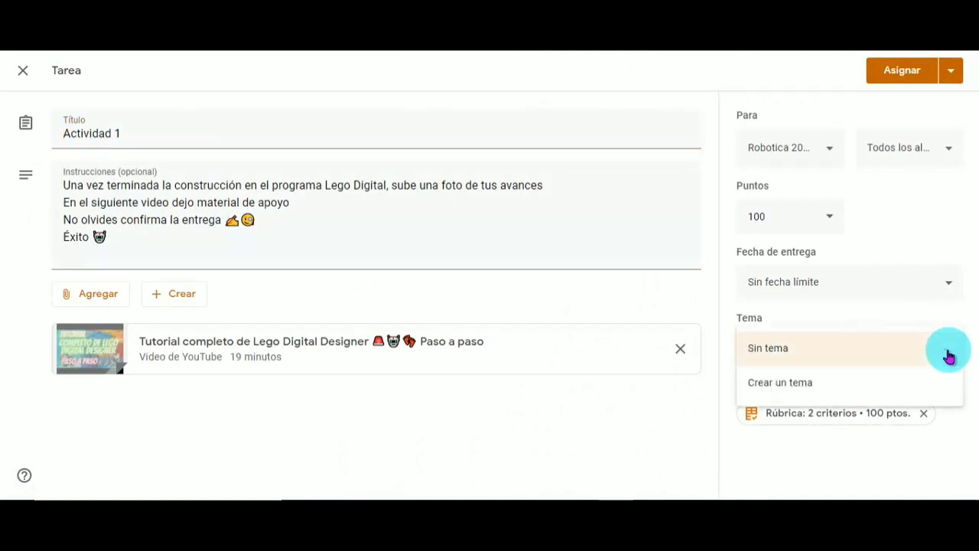
left_click(809, 383)
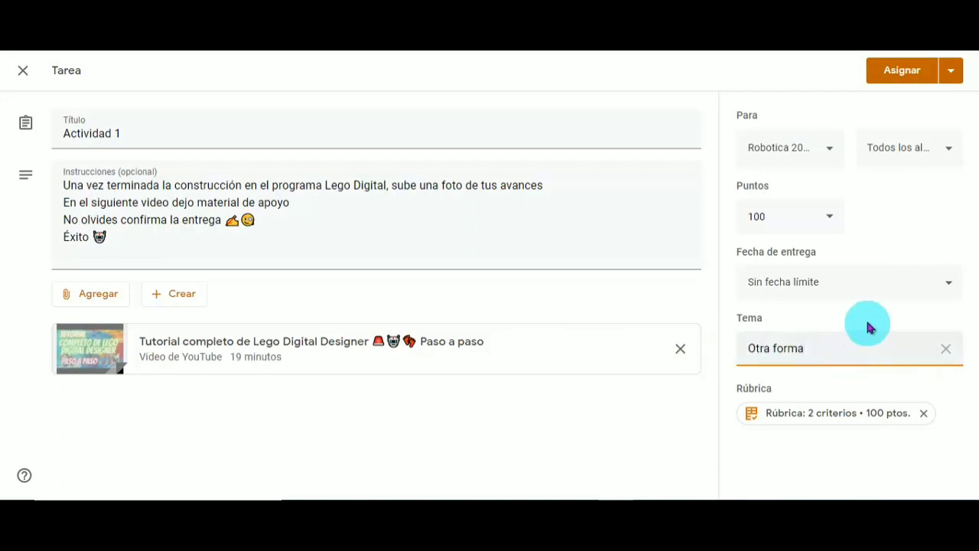
left_click(900, 76)
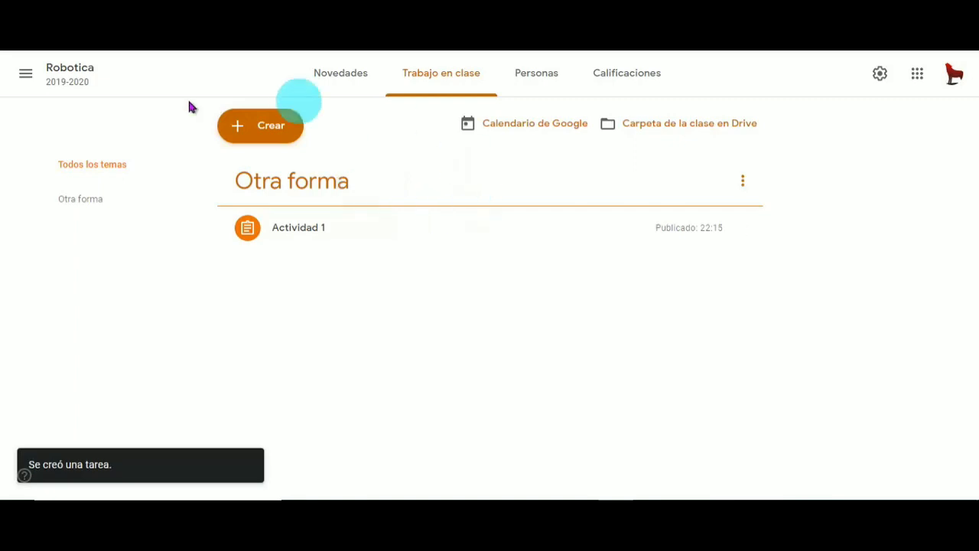
- View the Robótica 1B posts available for reuse in the Robotica class, without reusing any of them
left_click(29, 80)
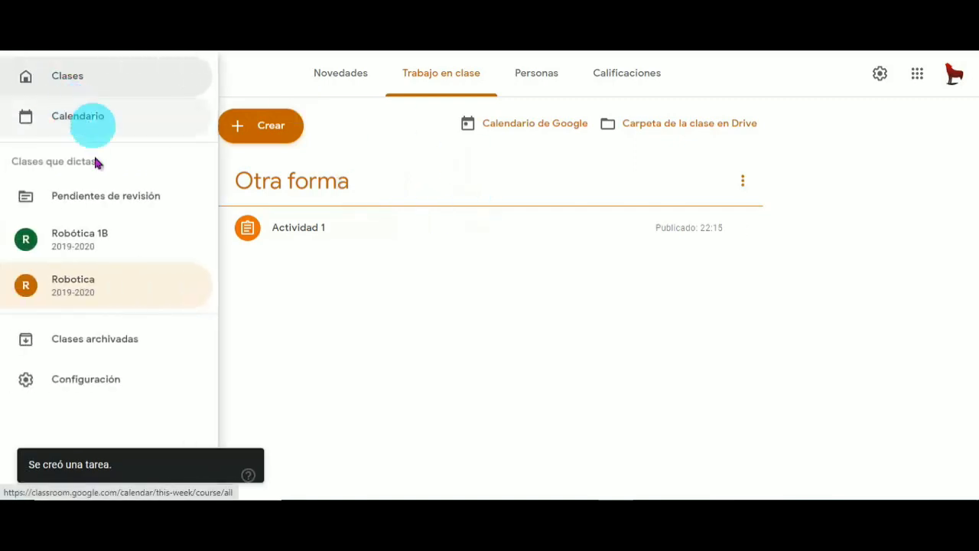
left_click(89, 286)
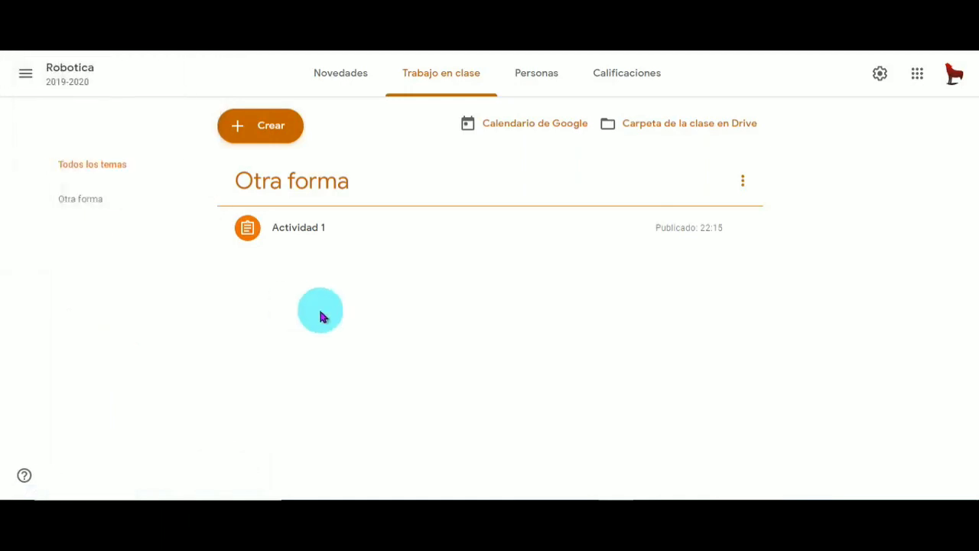
left_click(269, 135)
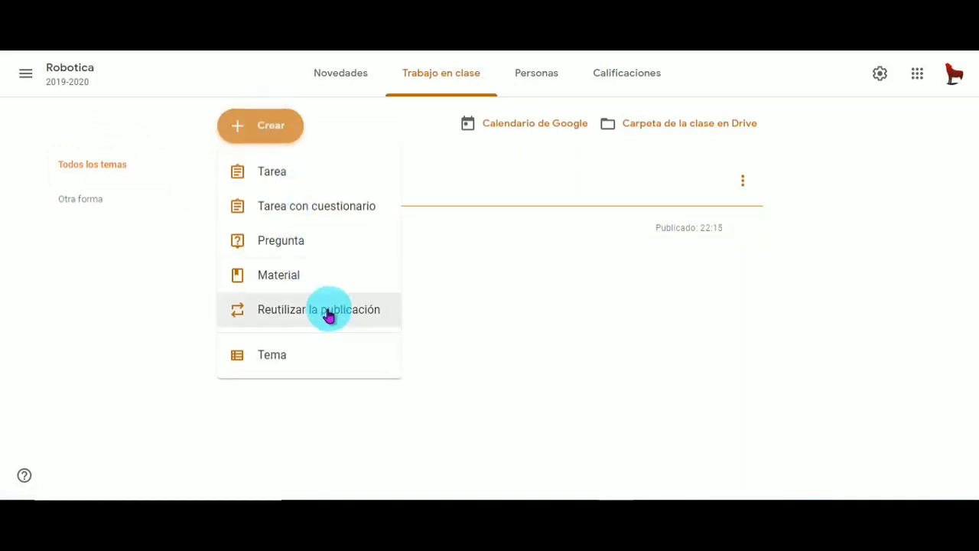
left_click(327, 313)
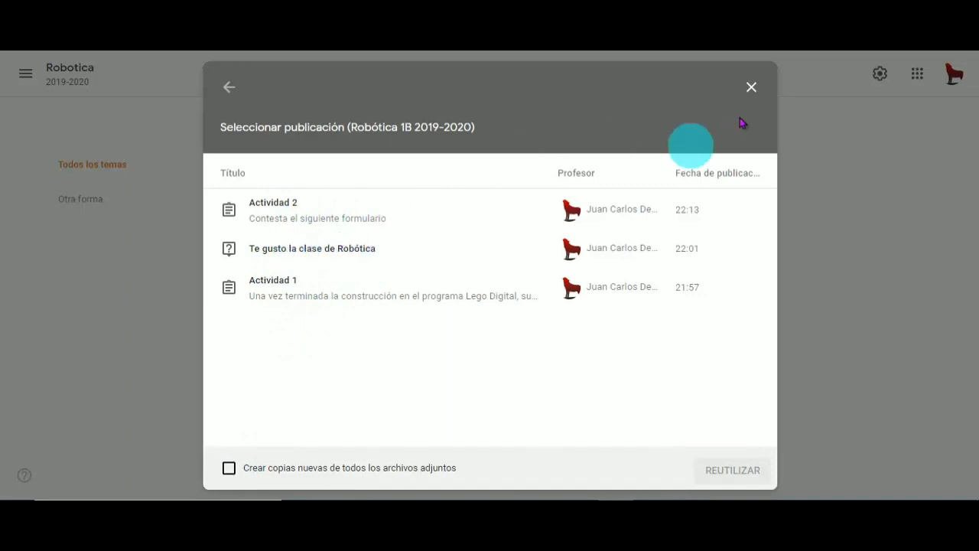
left_click(751, 90)
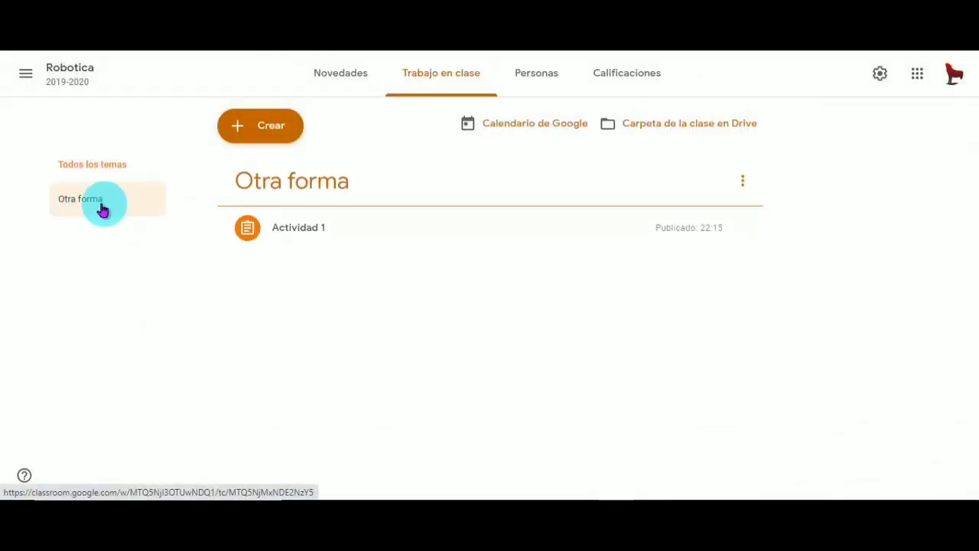
- Open the Robótica 1B class settings and view the class details and invitation code management options
left_click(26, 79)
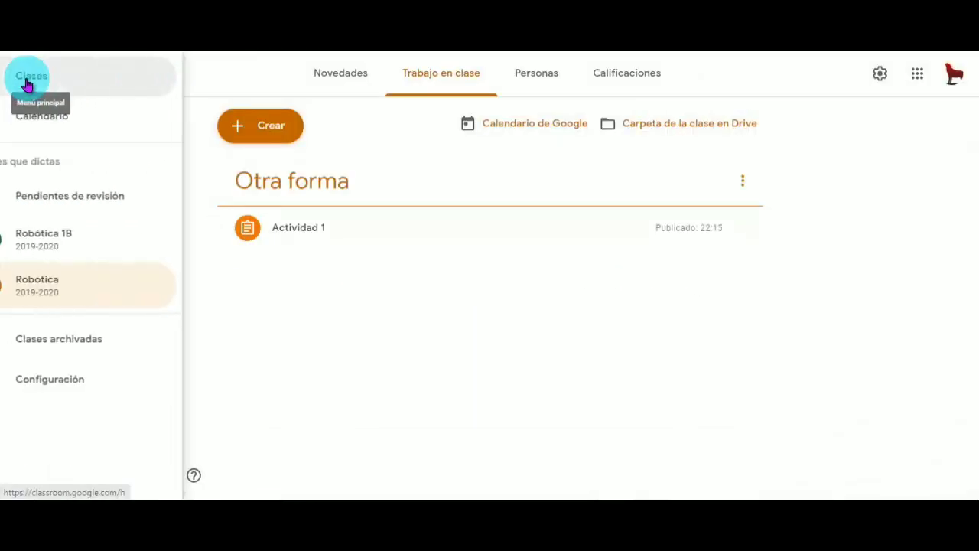
left_click(87, 249)
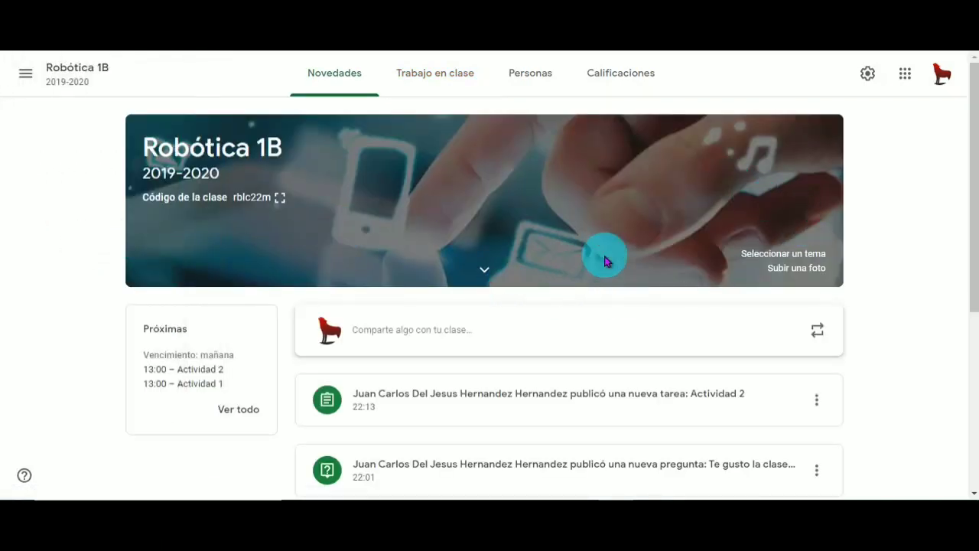
left_click(867, 75)
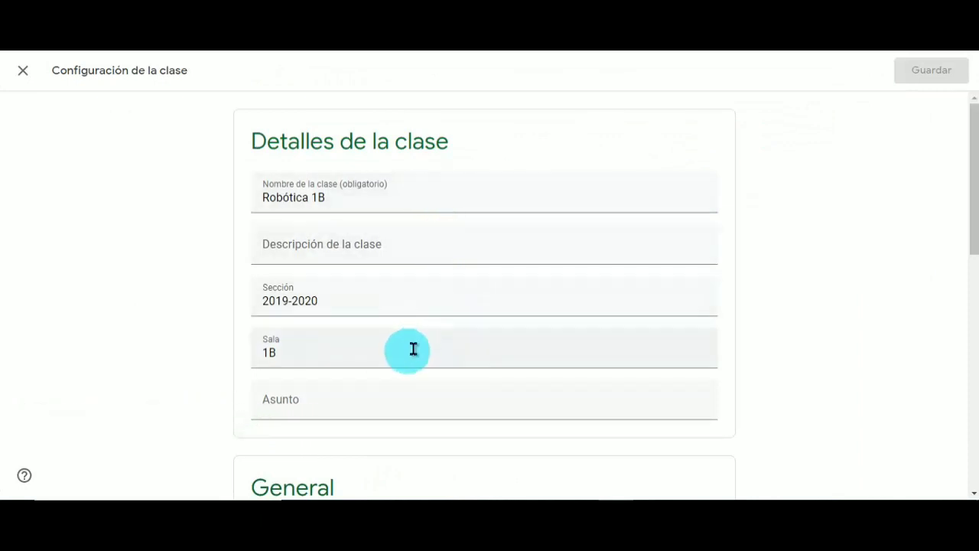
left_click_drag(970, 214, 967, 351)
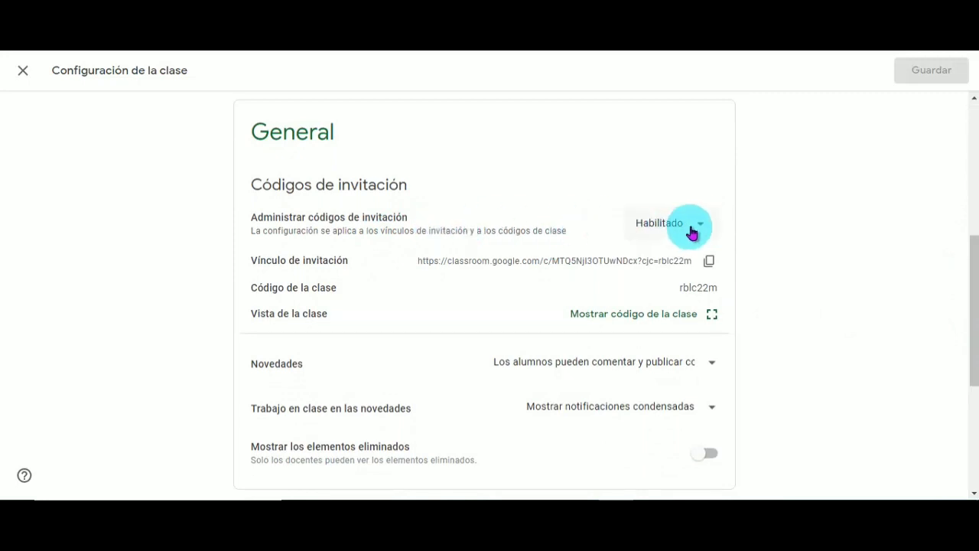
left_click(696, 231)
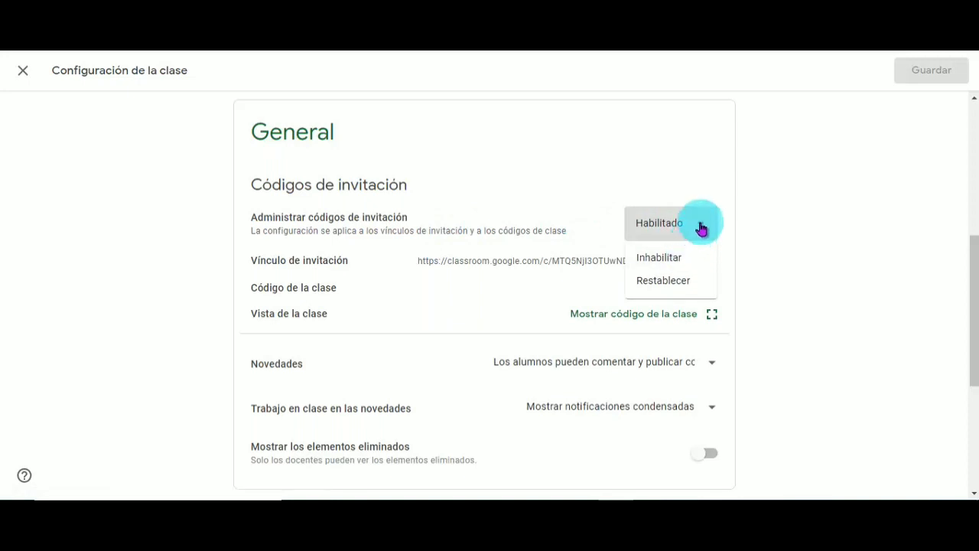
left_click(701, 228)
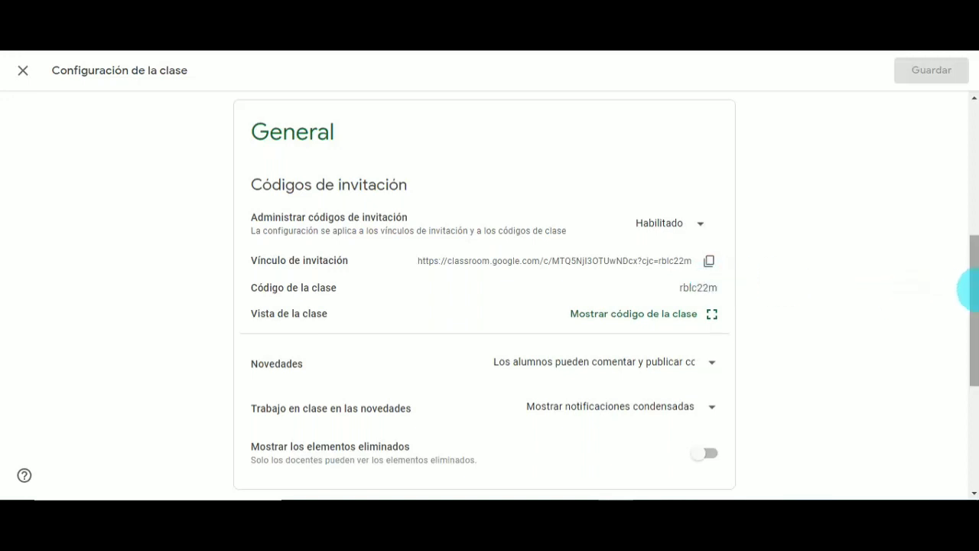
- Review the stream posting permissions and grading settings of Robótica 1B, and leave the class settings without changes
left_click_drag(970, 289, 974, 358)
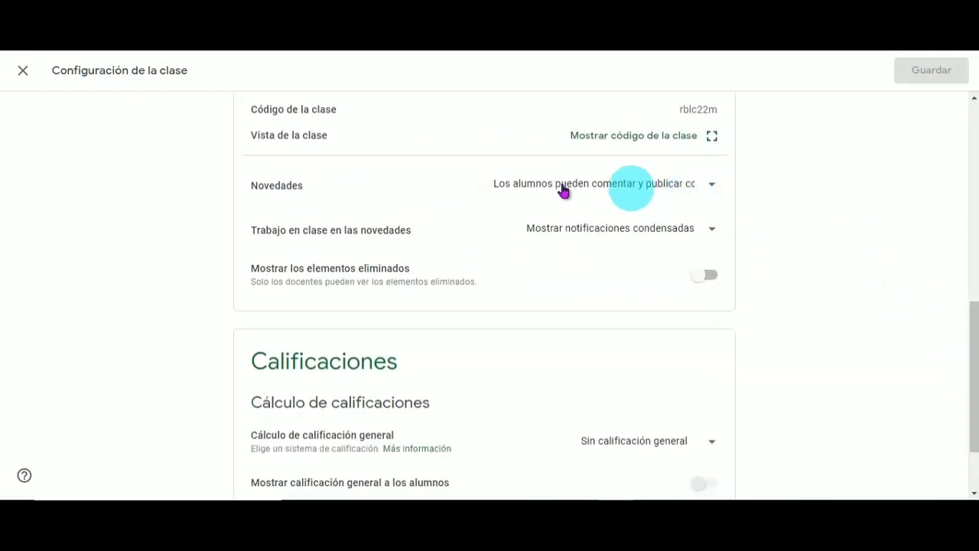
left_click(715, 188)
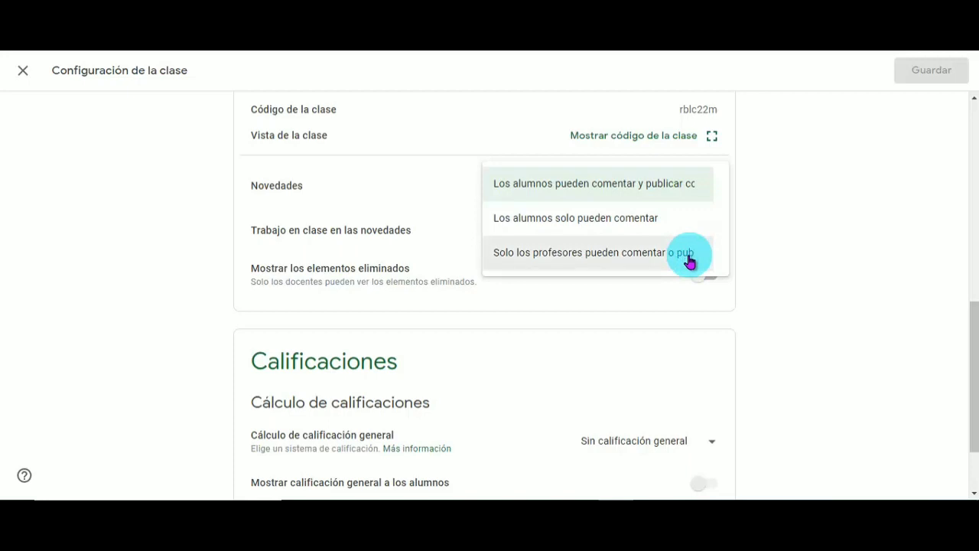
scroll(542, 374, "down", 1)
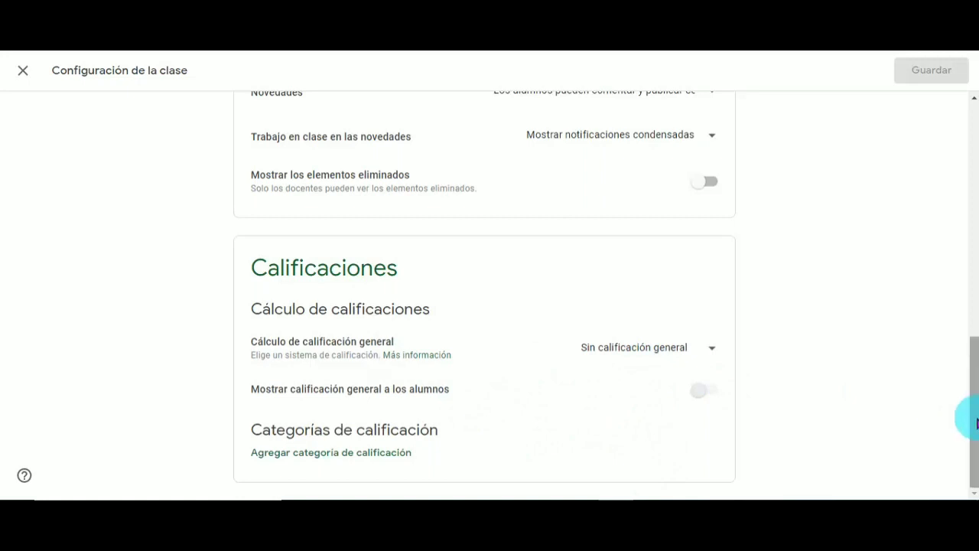
left_click_drag(976, 422, 973, 131)
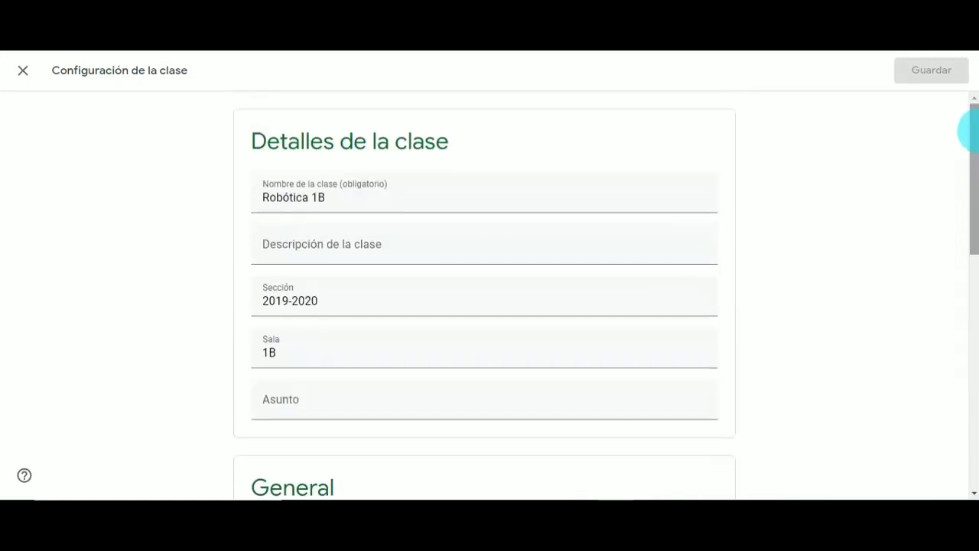
left_click(23, 72)
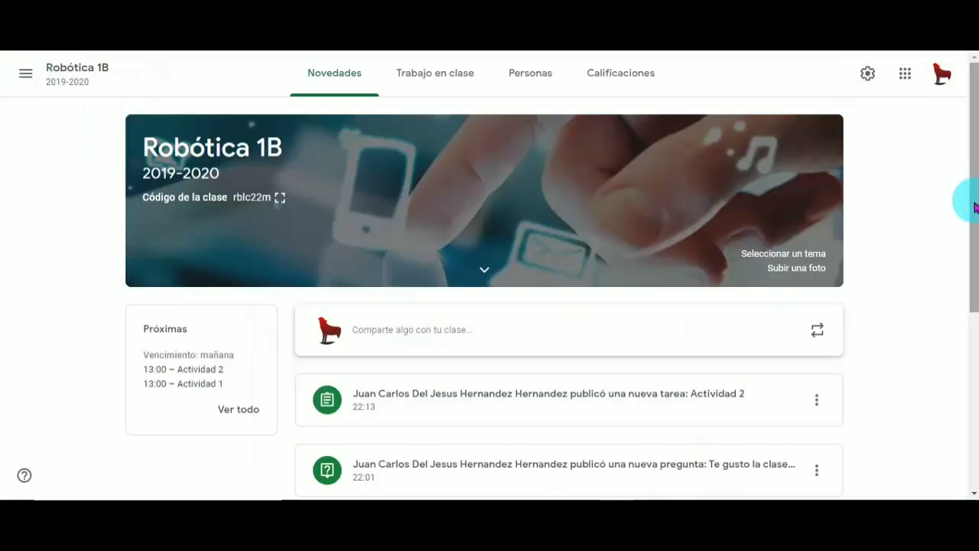
- Show all Robótica 1B work pending review, and filter the list to the Robotica class
left_click_drag(975, 207, 974, 312)
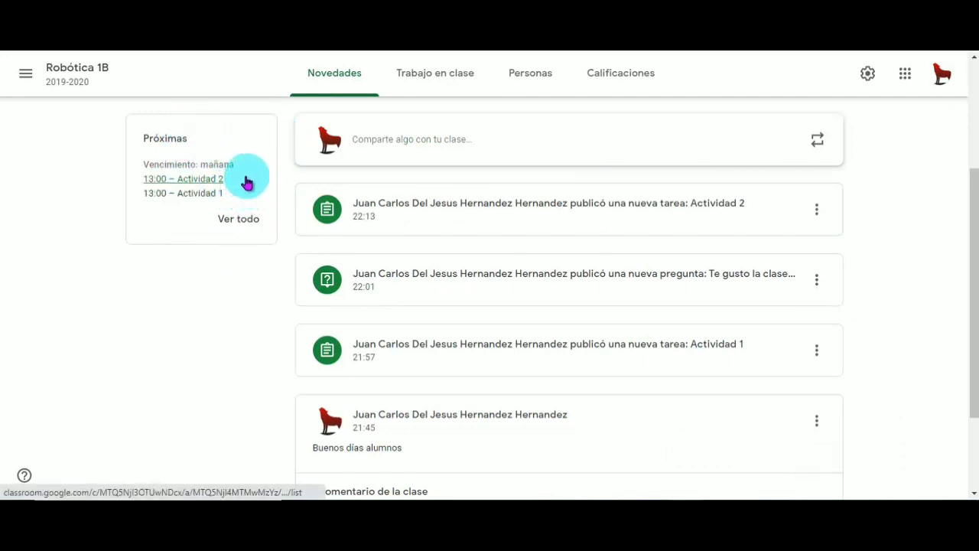
left_click(240, 220)
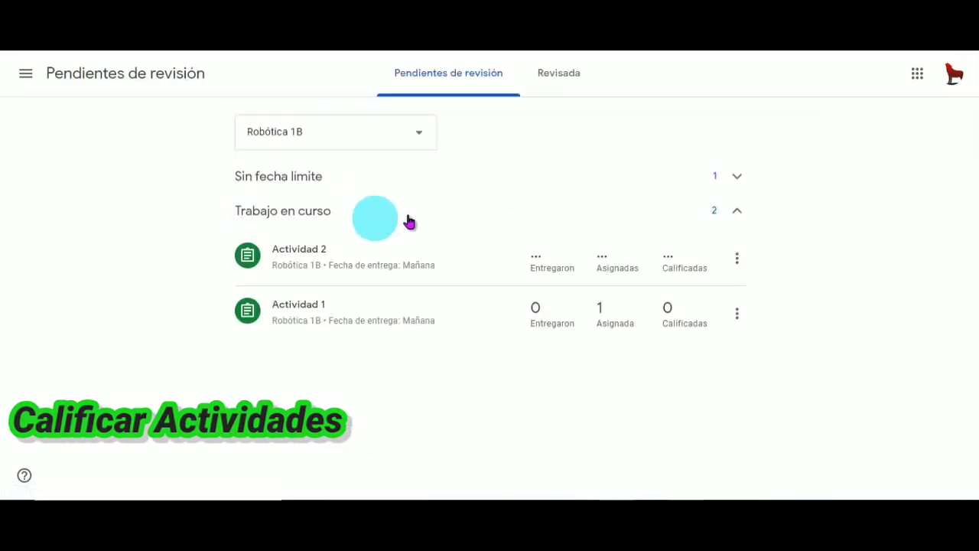
left_click(626, 266)
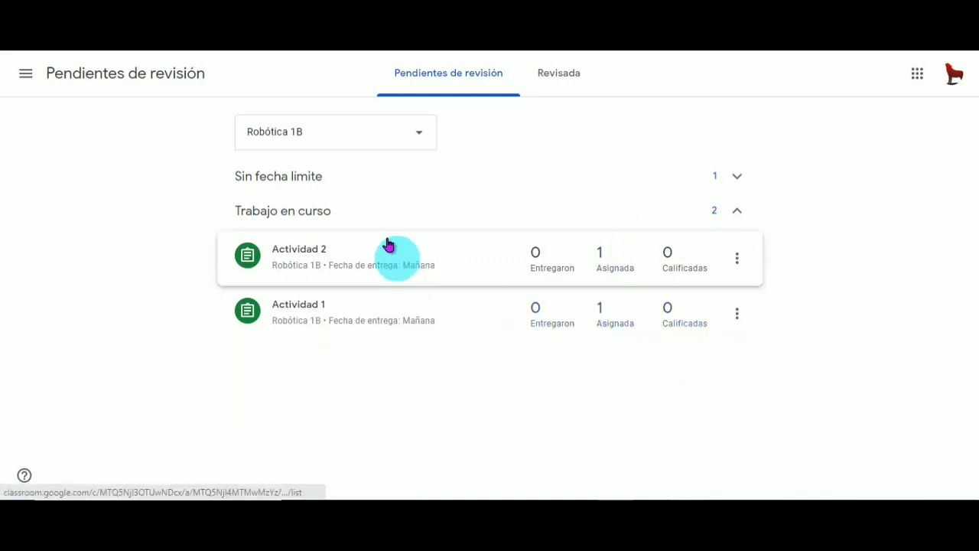
left_click(421, 135)
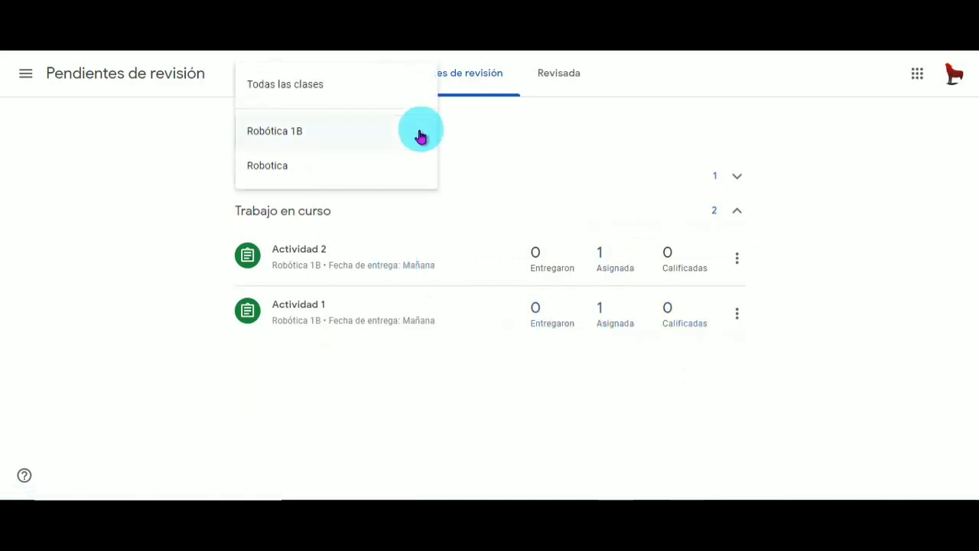
left_click(361, 179)
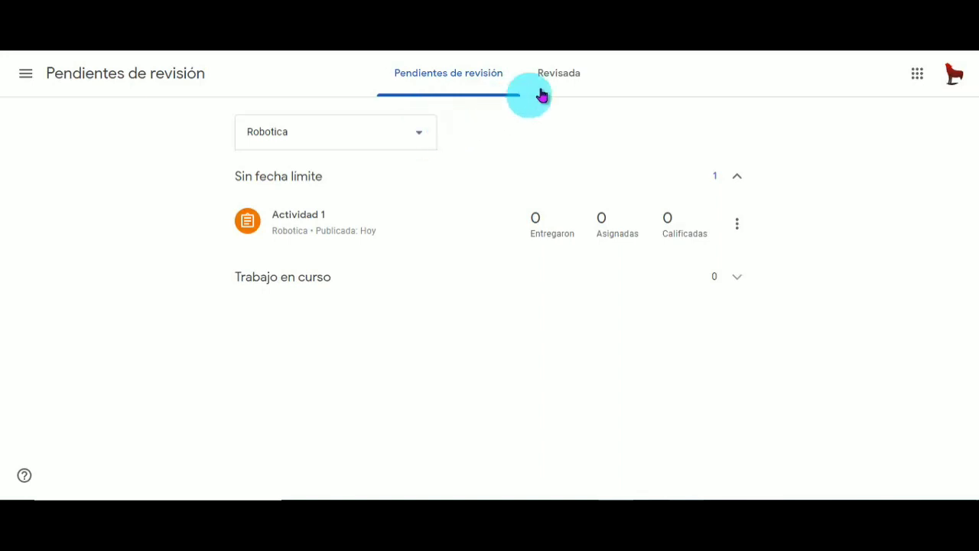
- Filter the pending work back to Robótica 1B, and finally show it for all classes
left_click(413, 139)
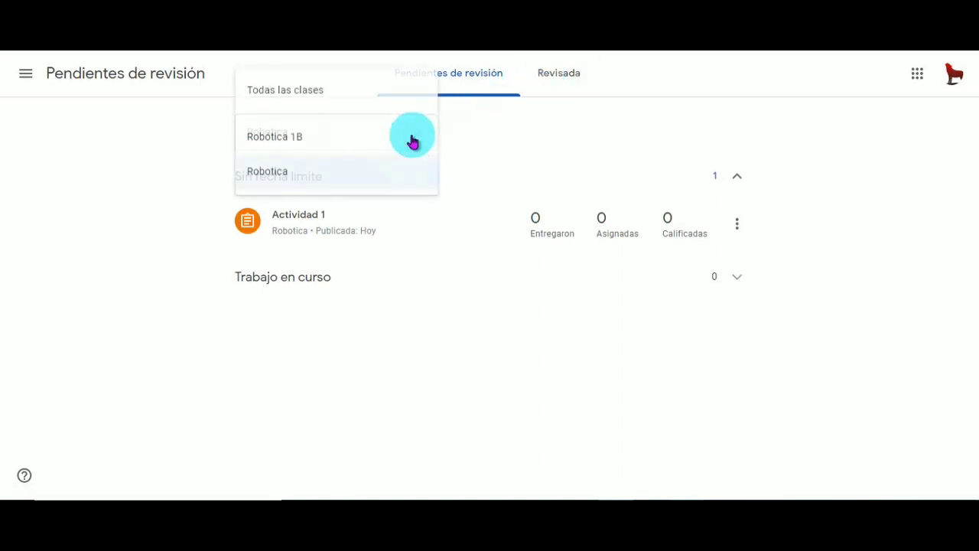
left_click(354, 138)
left_click(354, 137)
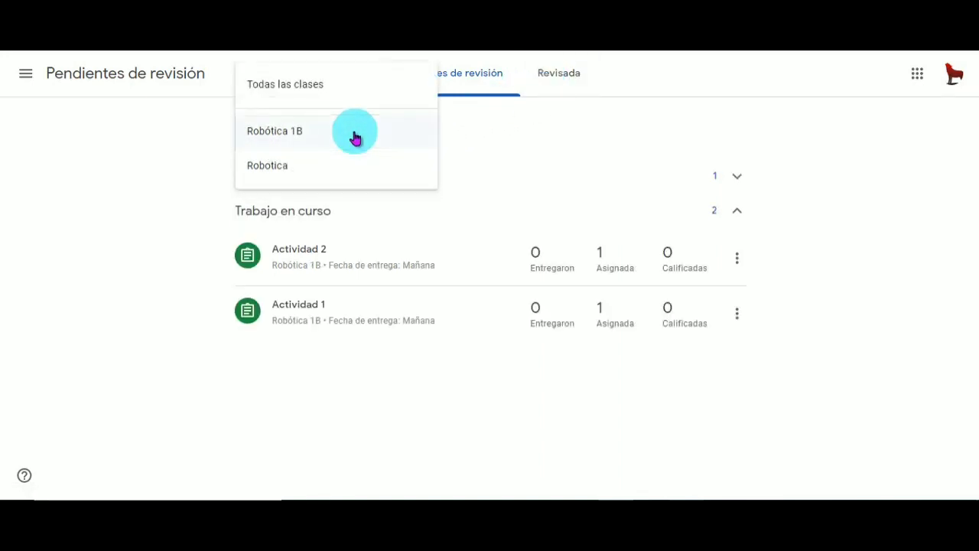
left_click(325, 81)
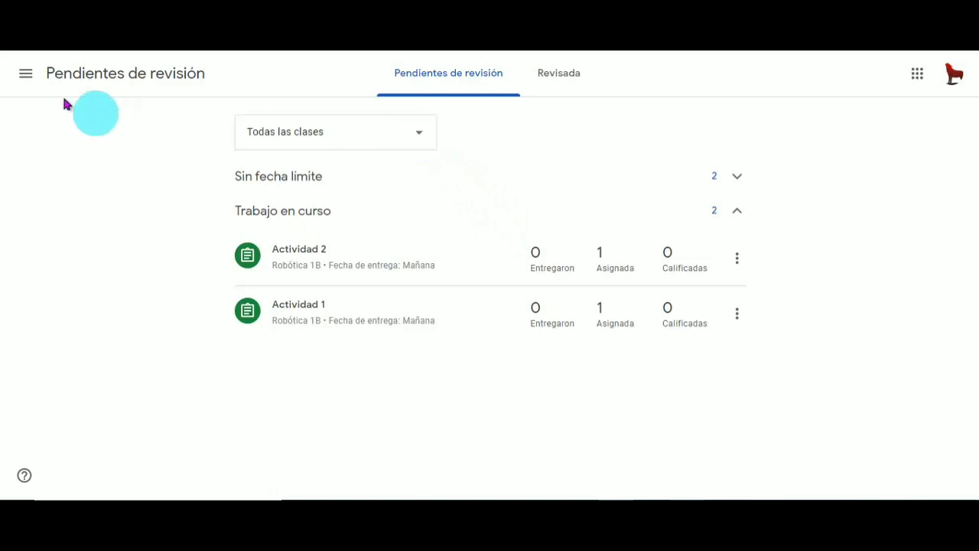
- Open Actividad 2 from the Robótica 1B stream and view its student submissions and its instructions with class comments
left_click(24, 76)
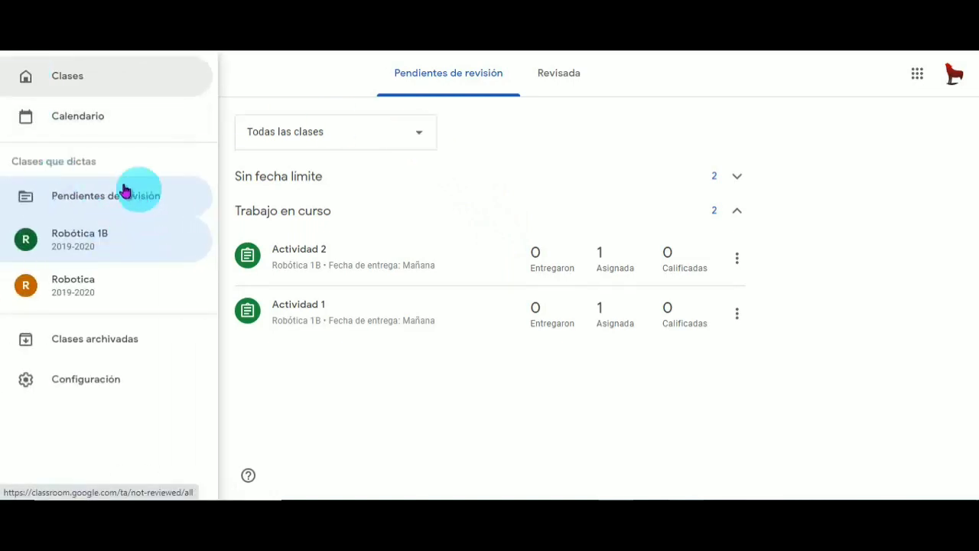
left_click(79, 237)
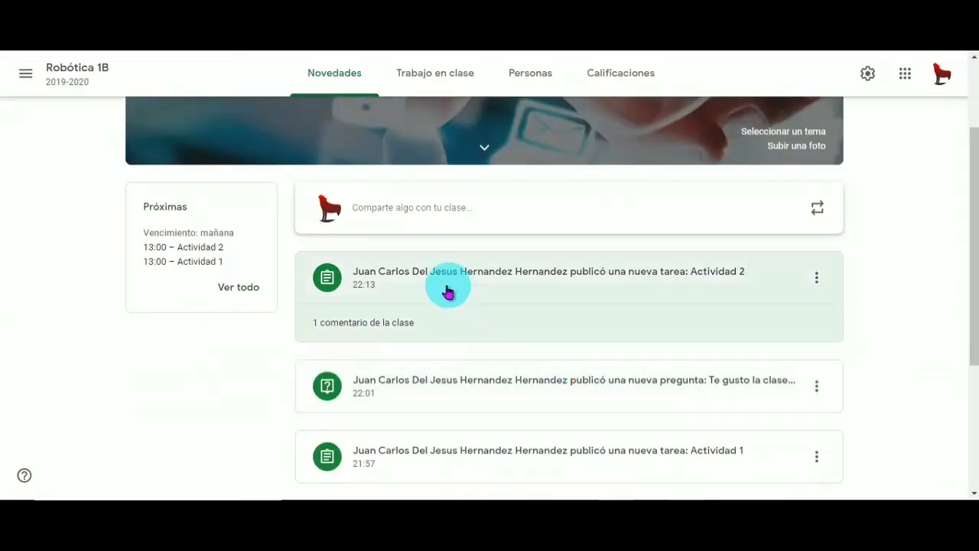
left_click(447, 292)
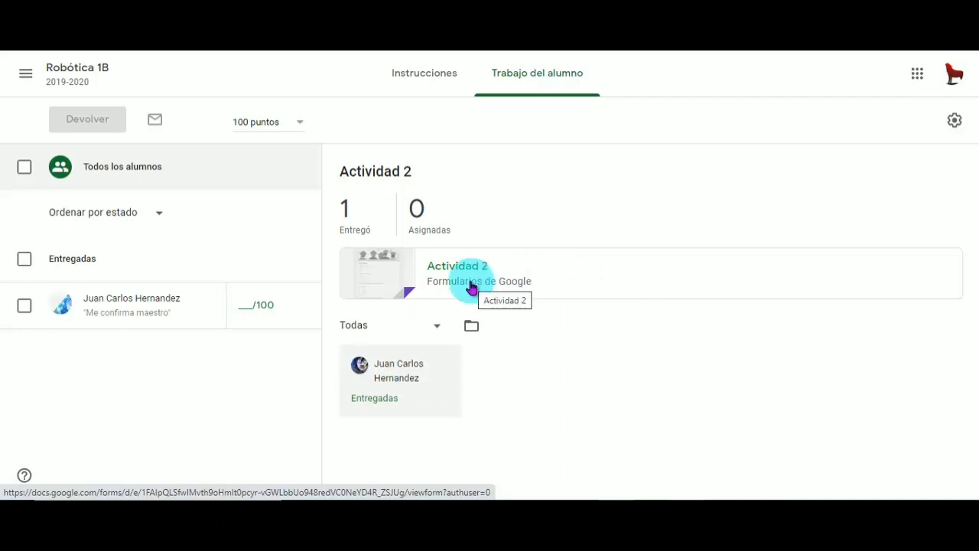
left_click(448, 76)
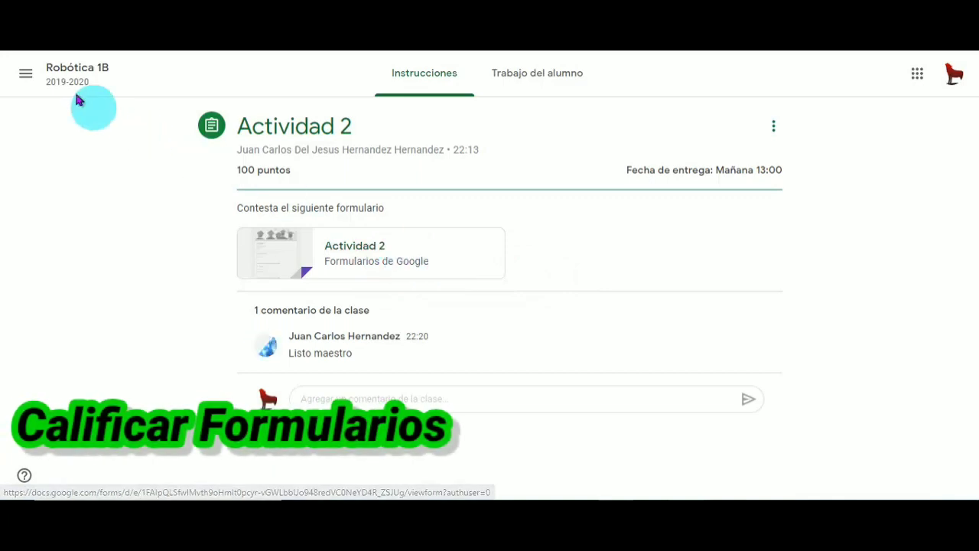
- Return to the Robótica 1B class and show its classwork
left_click(26, 72)
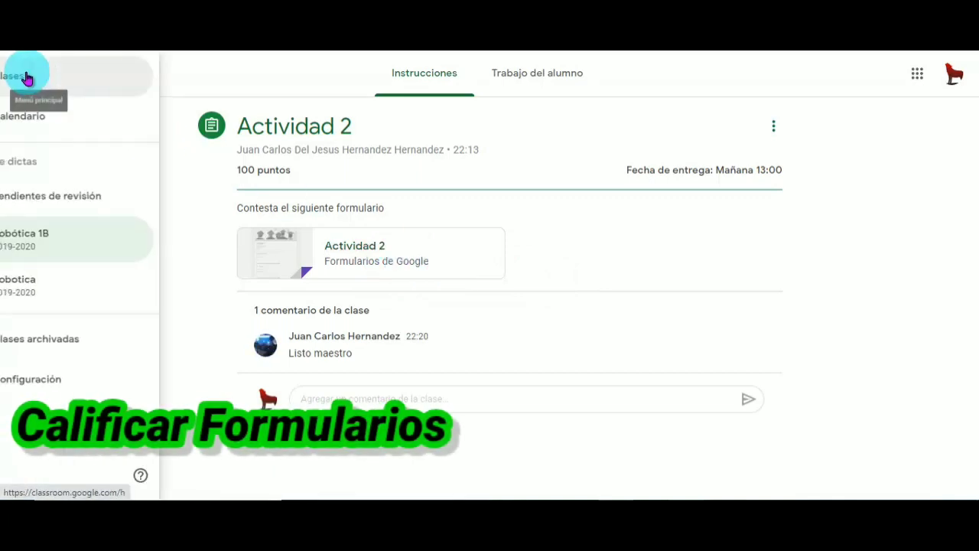
left_click(99, 234)
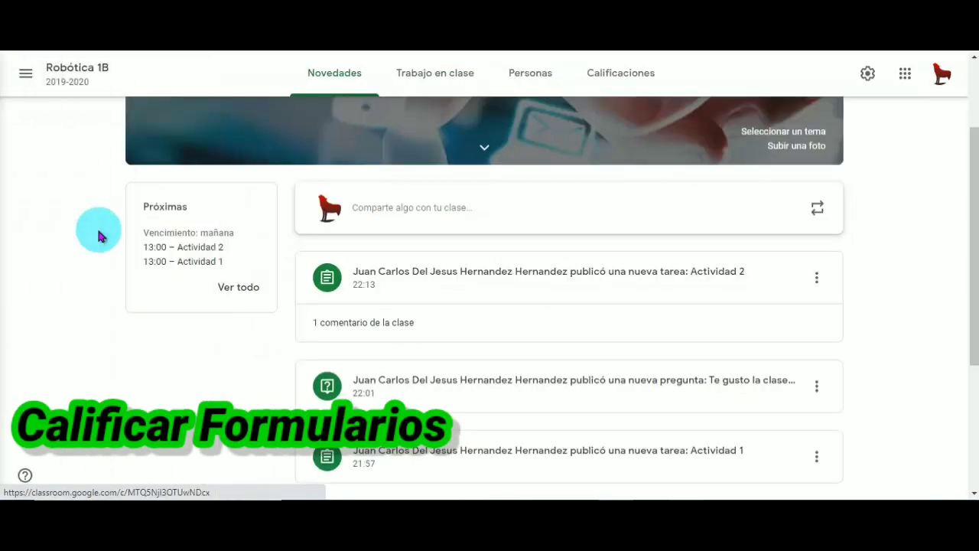
left_click(450, 81)
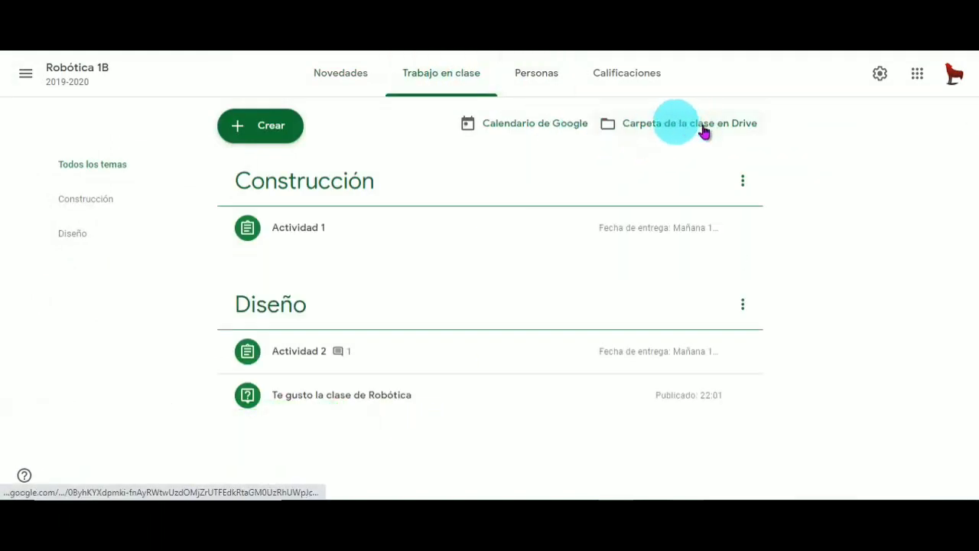
- Open the Robótica 1B class folder in Drive and open the Actividad 2 form stored there
left_click(918, 80)
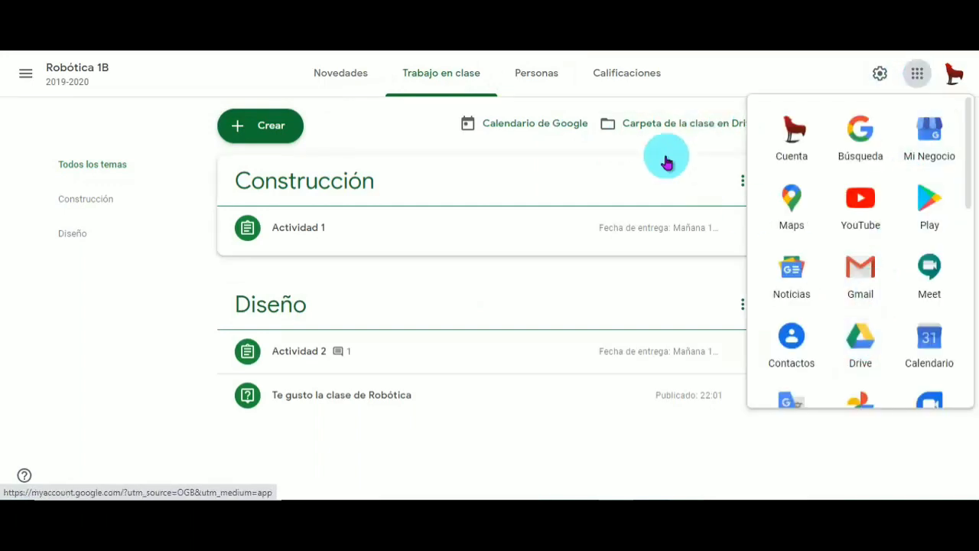
left_click(673, 125)
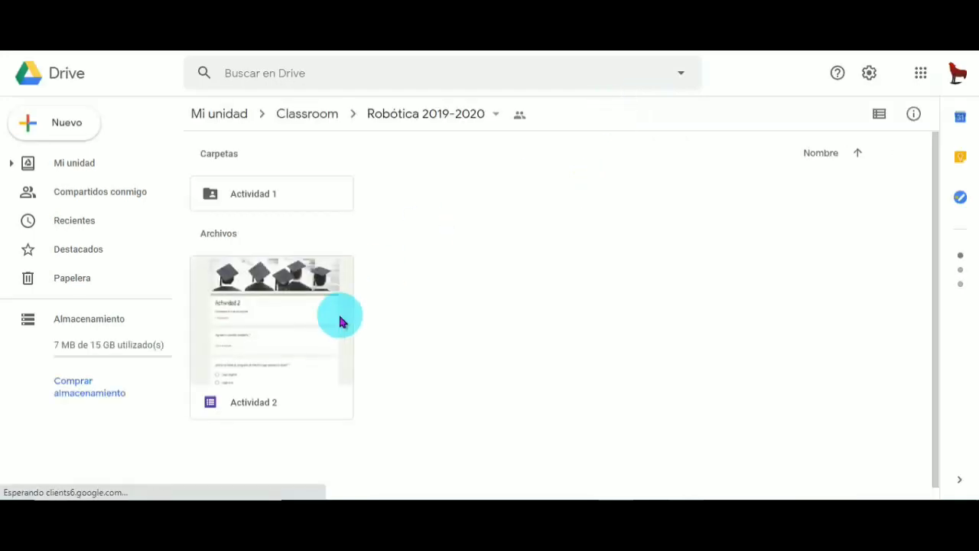
double_click(306, 340)
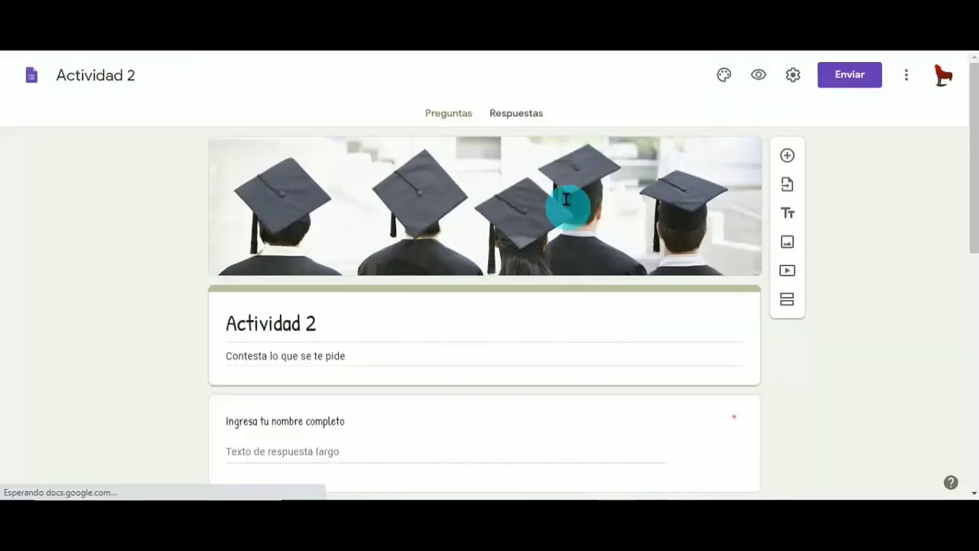
- Show the Actividad 2 form's individual responses and review the submitted answers and their points
left_click(502, 115)
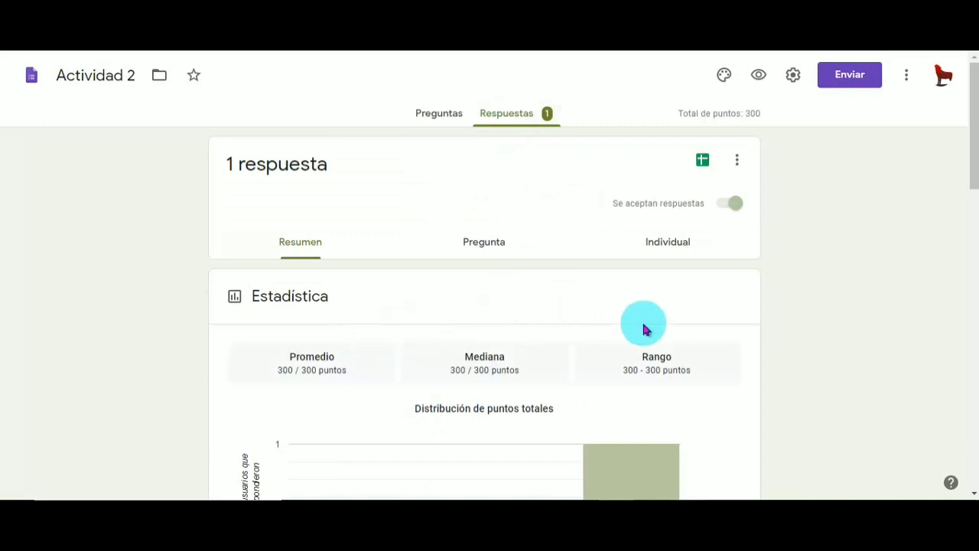
left_click(671, 252)
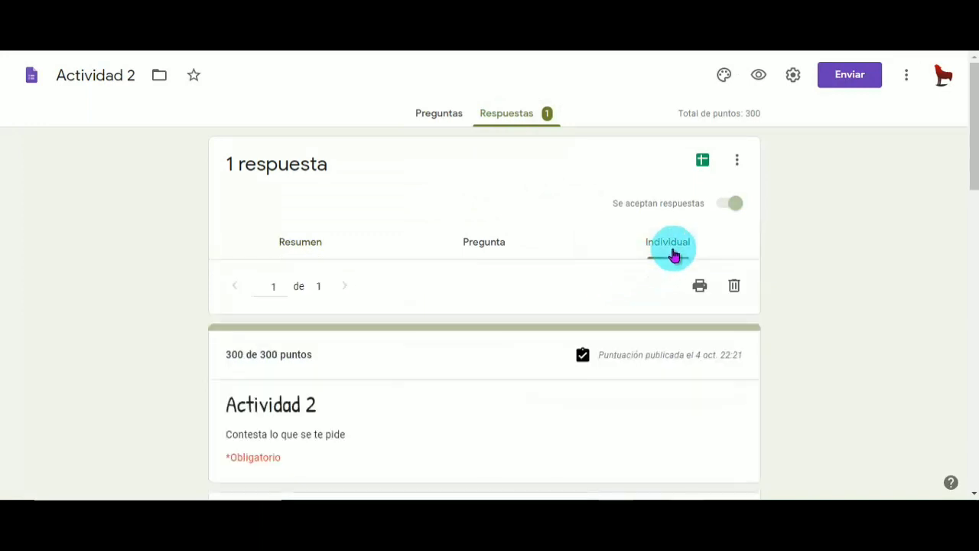
left_click_drag(970, 179, 965, 260)
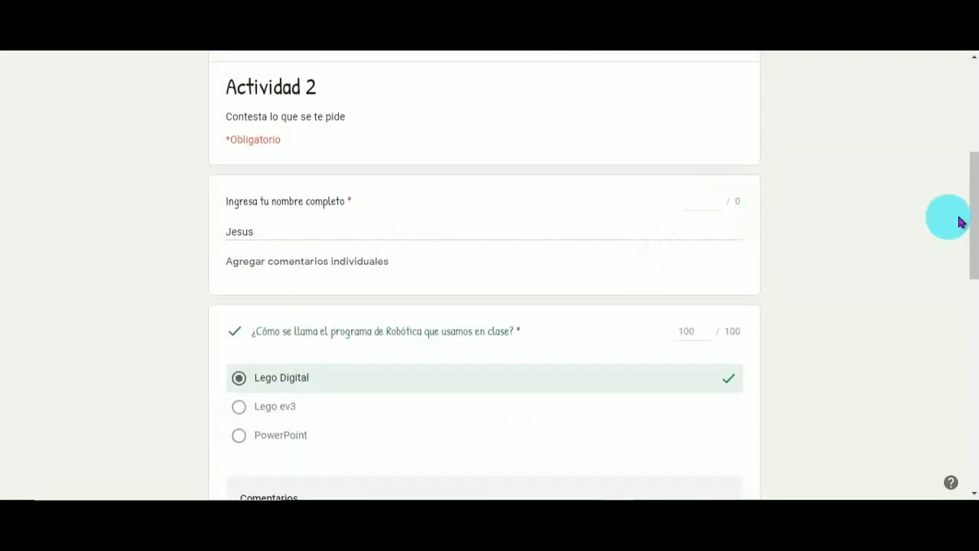
left_click_drag(971, 212, 969, 96)
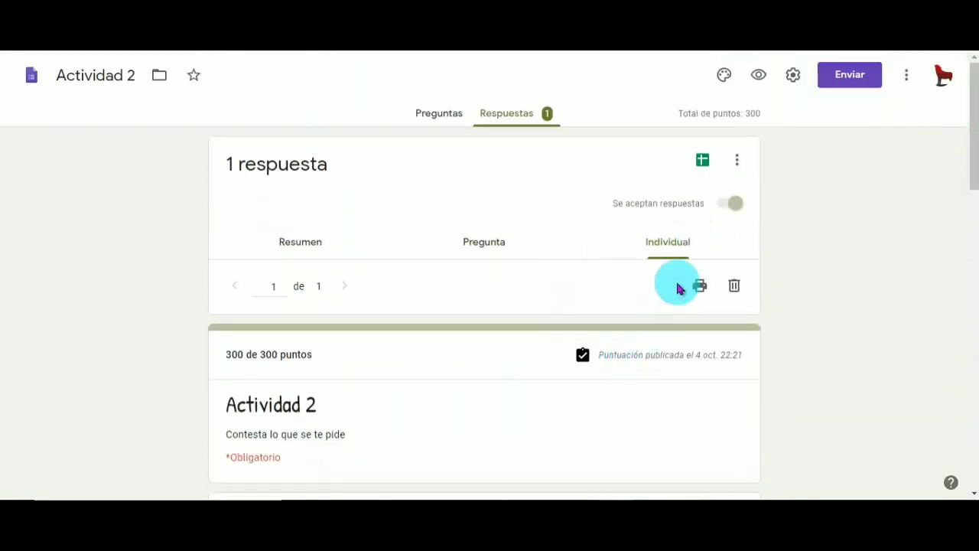
- Create a new spreadsheet named "Actividad 2 (Respuestas)" from the form responses and select the student's name in it
left_click(702, 162)
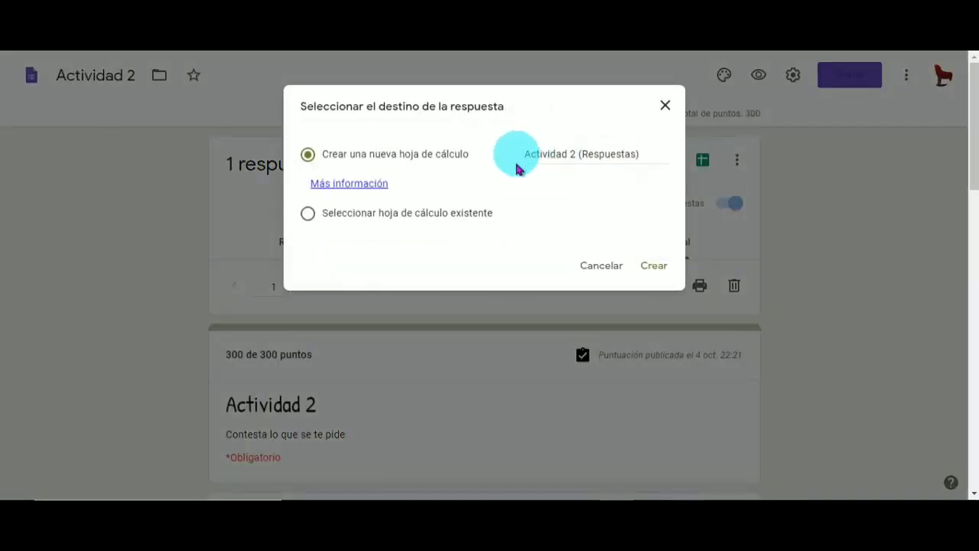
left_click(653, 265)
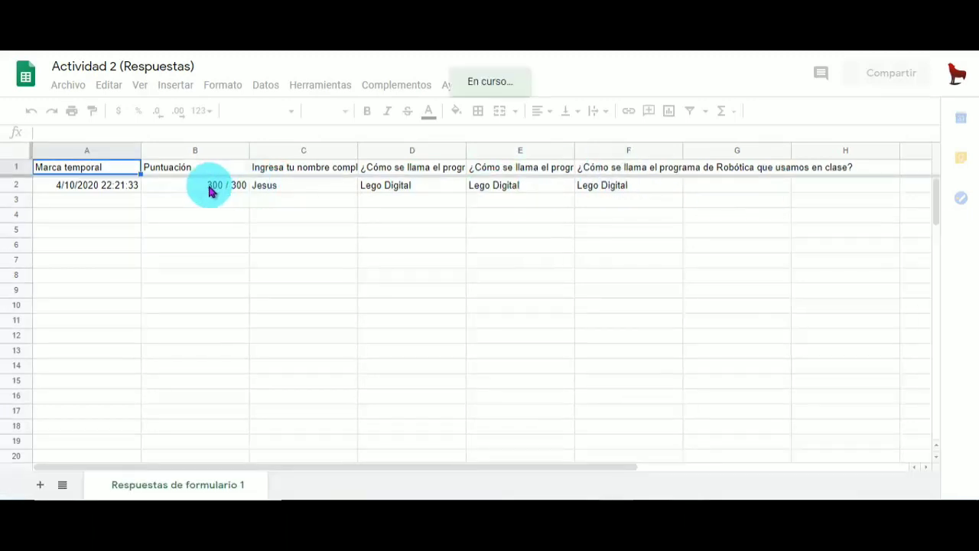
left_click(279, 189)
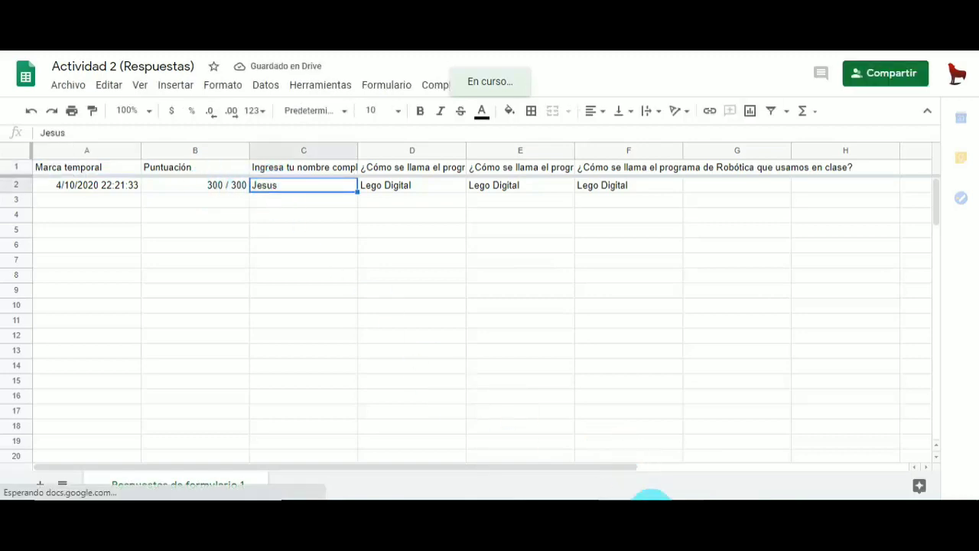
- Switch to the promedio workbook in Excel and enter 100 as the first student's ACTIVIDAD 2 grade in D5
mouse_move(651, 496)
left_click(587, 474)
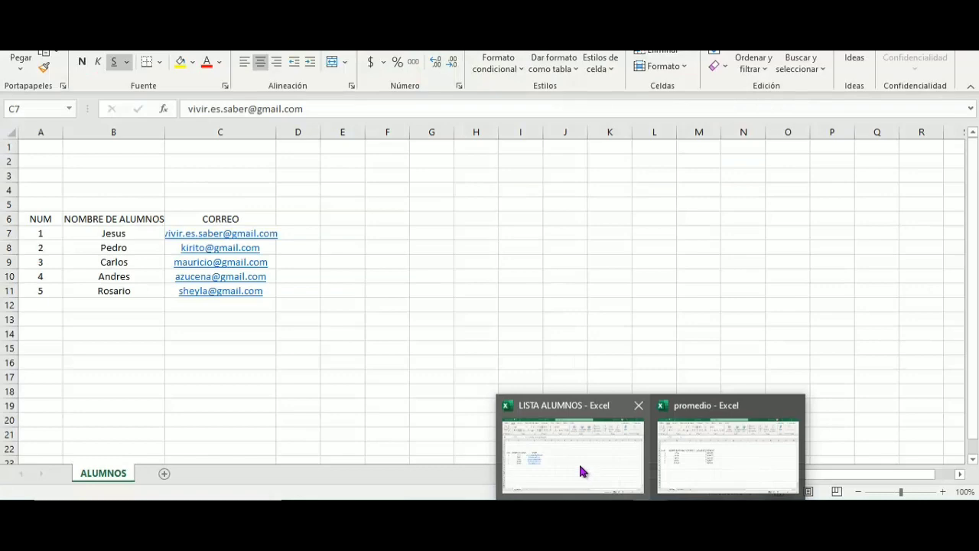
left_click(668, 459)
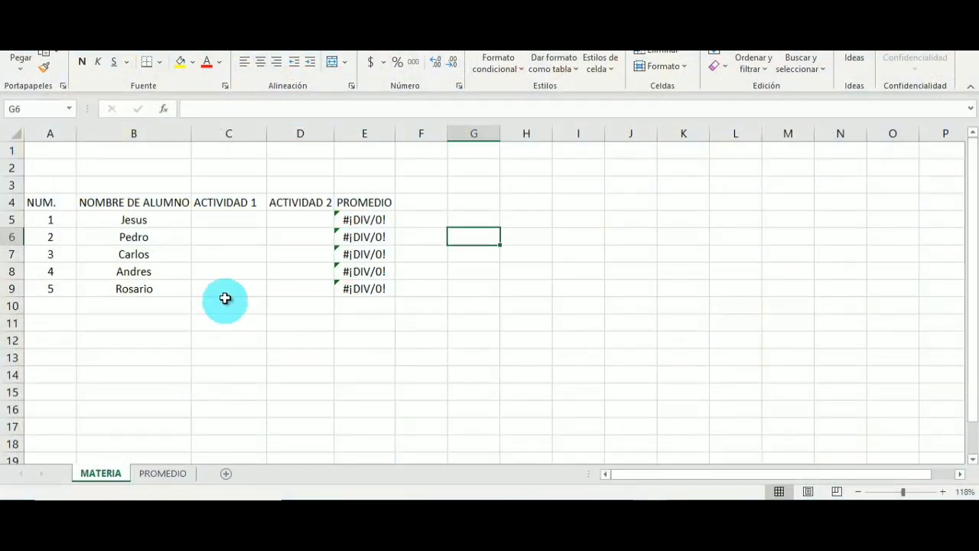
left_click(284, 221)
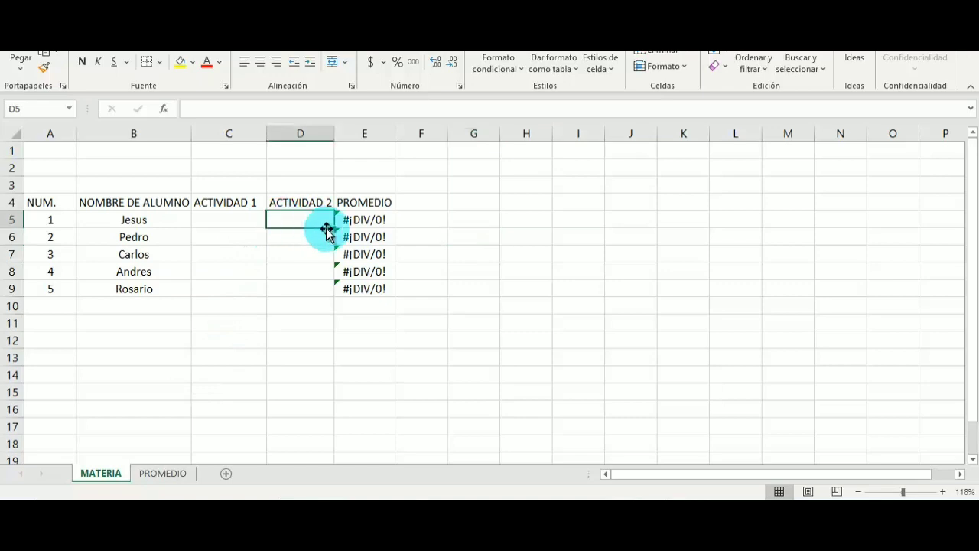
type("100")
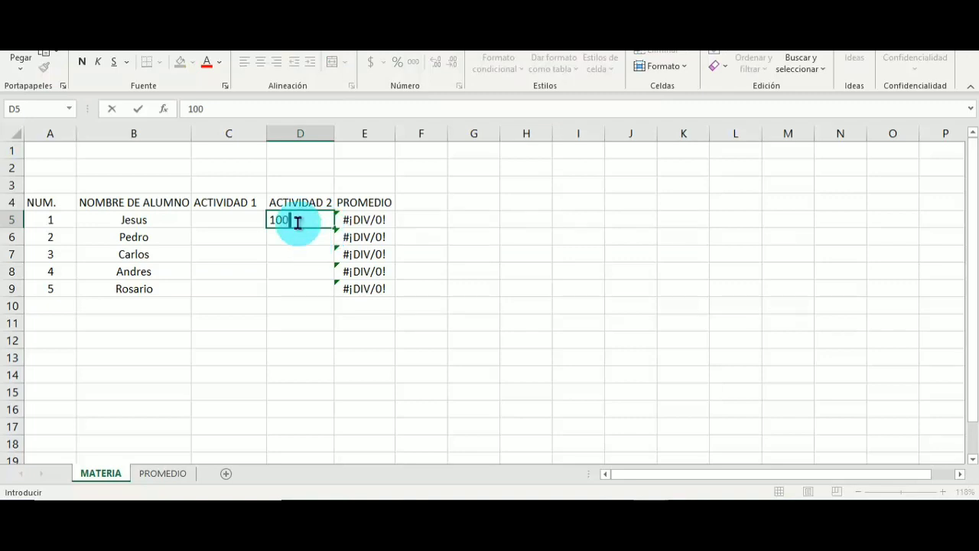
key("Return")
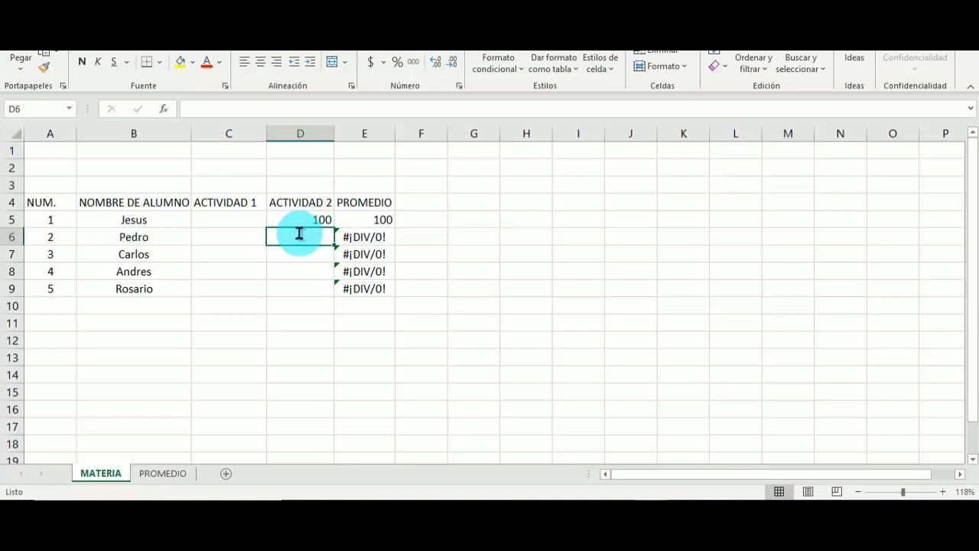
- Enter 0 as the ACTIVIDAD 2 grade for the remaining four students in D6 to D9
type("0")
key("Return")
type("0")
key("Return")
type("0")
key("Return")
type("0")
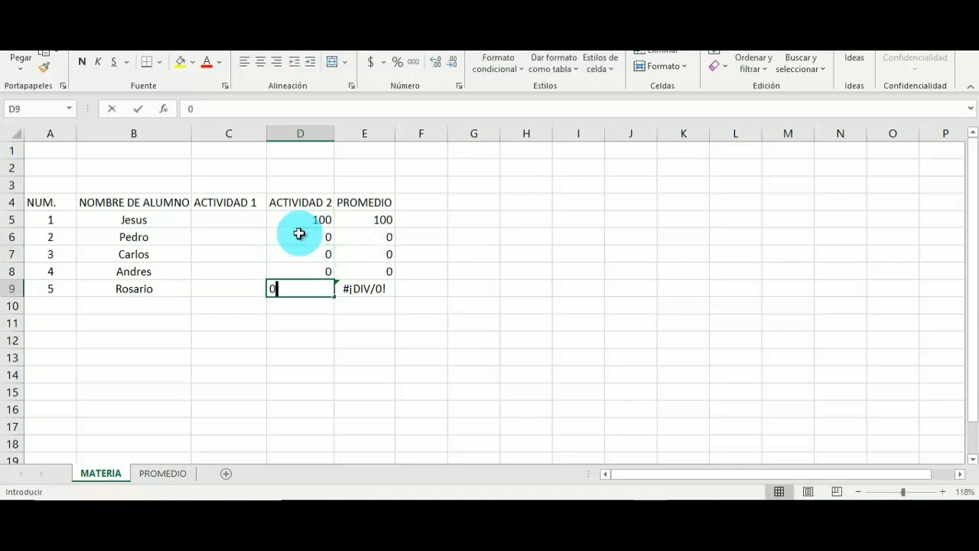
key("Return")
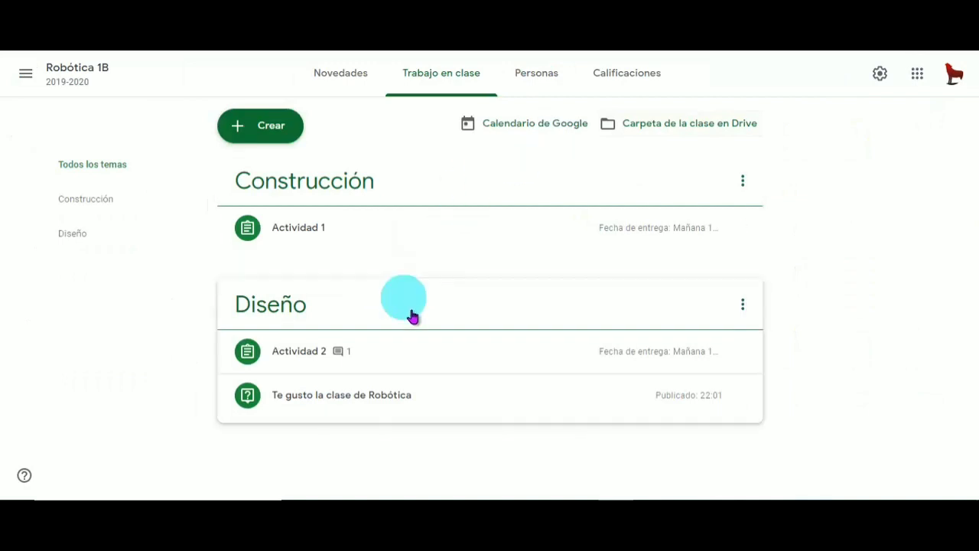
- Switch back to Google Classroom, open the submitted work for Actividad 2 in Robótica 1B, and grade the student's submission 100
left_click(466, 364)
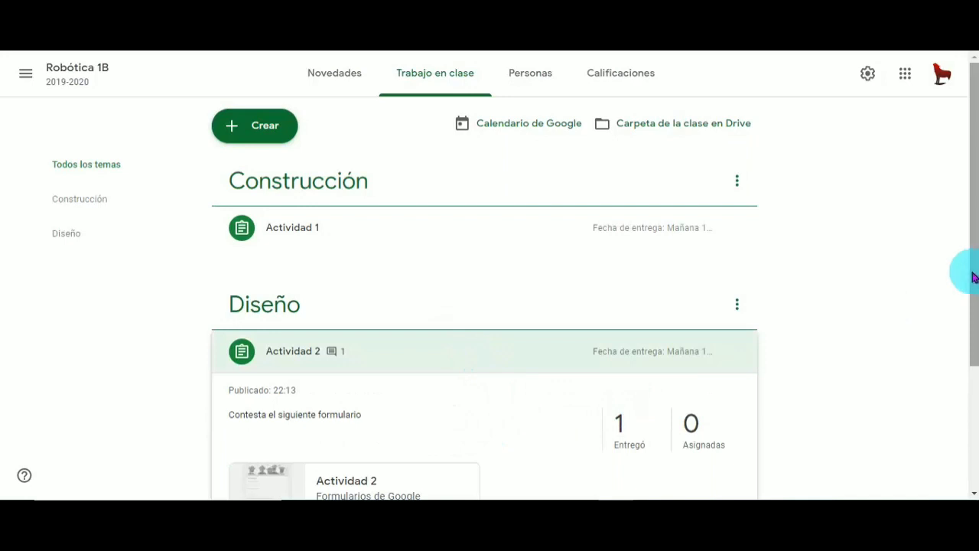
left_click_drag(974, 277, 963, 387)
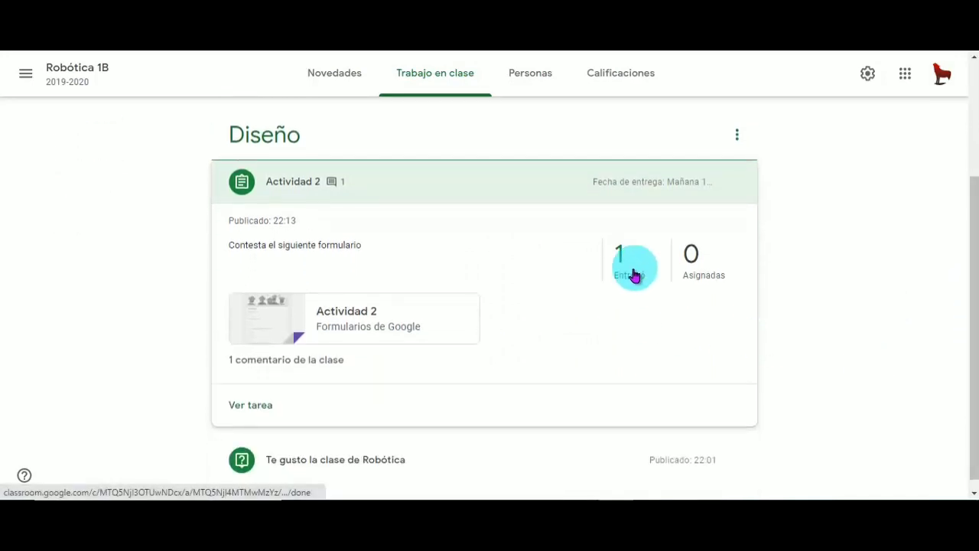
left_click(634, 277)
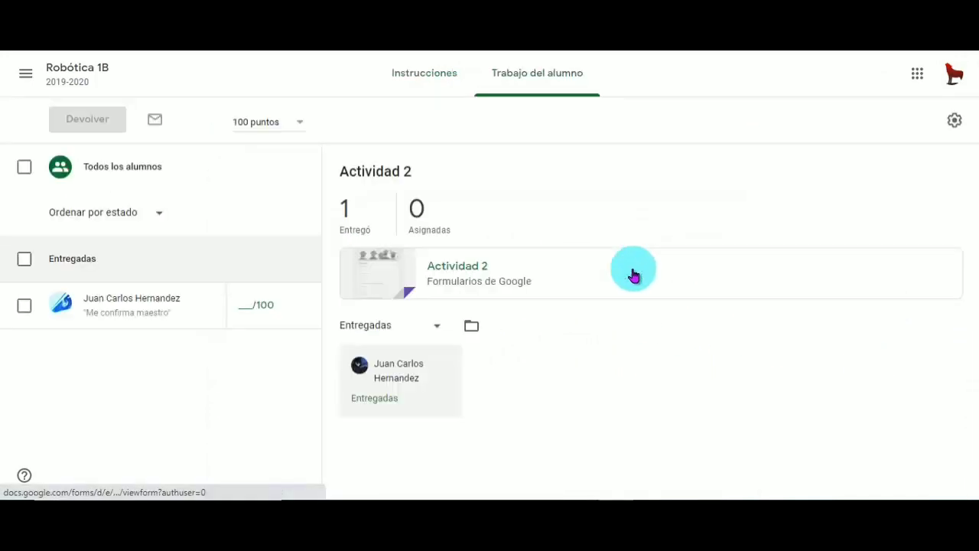
left_click(250, 304)
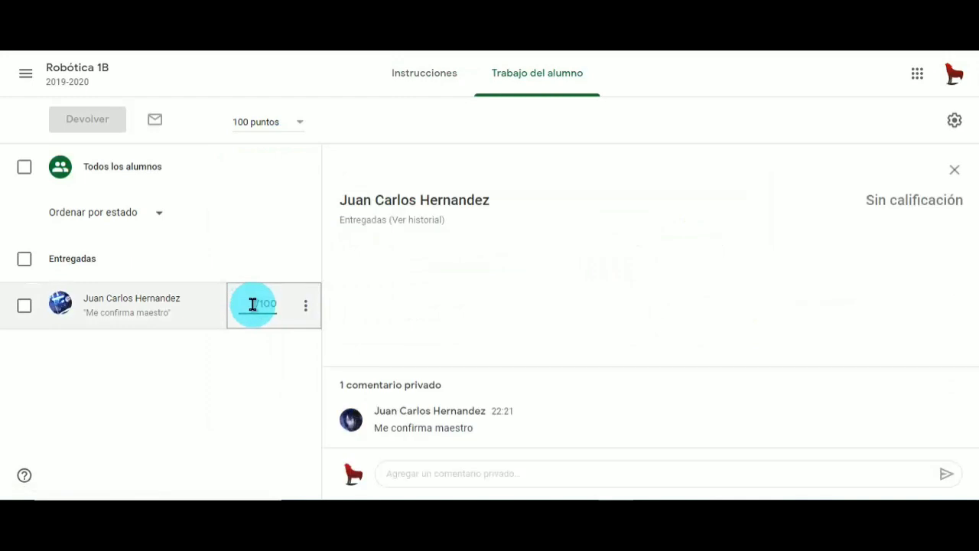
type("100")
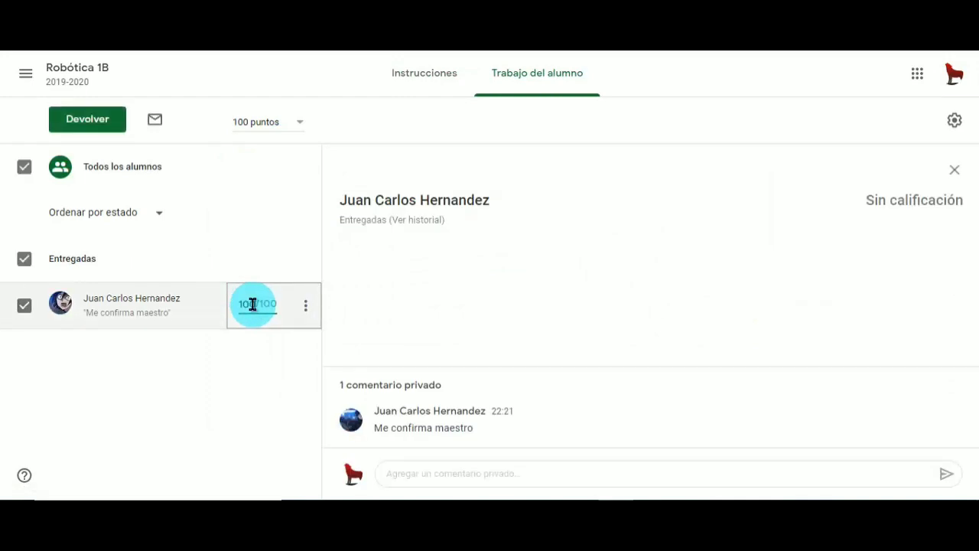
left_click(254, 377)
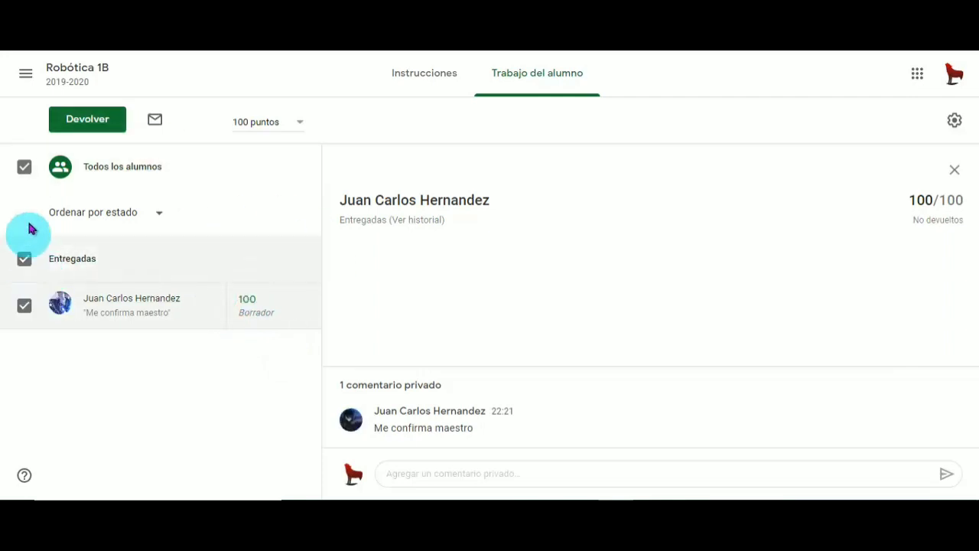
- Select only the graded student and return the work with the private comment "Muy bien"
left_click(23, 167)
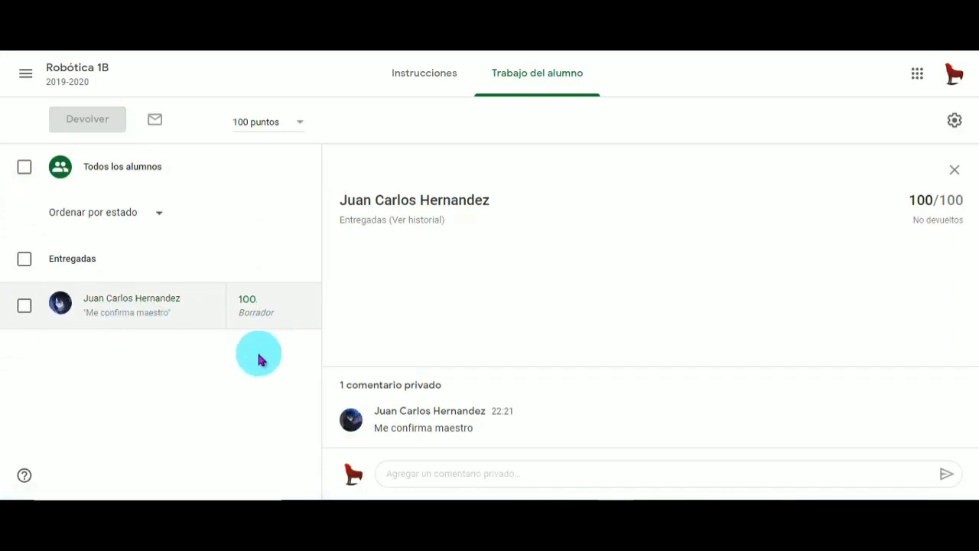
left_click(24, 308)
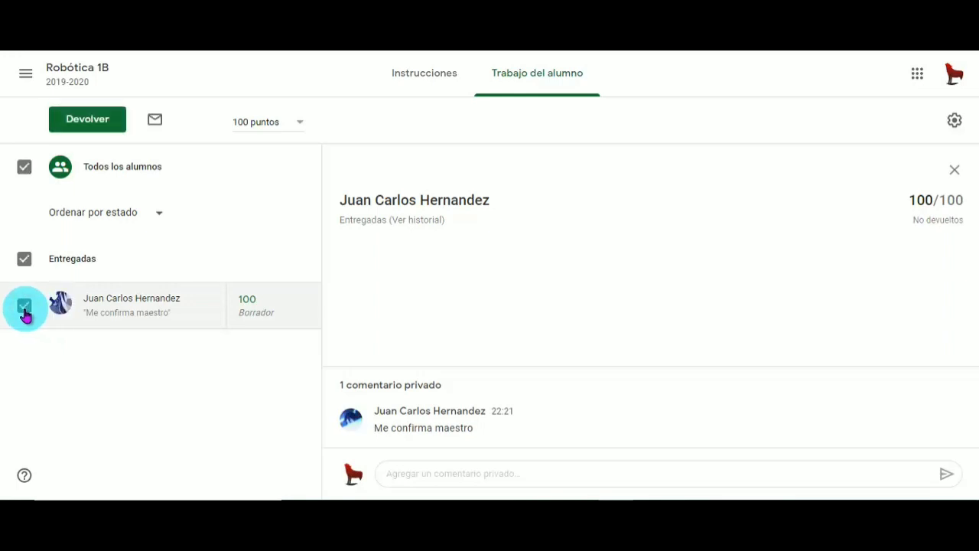
left_click(103, 124)
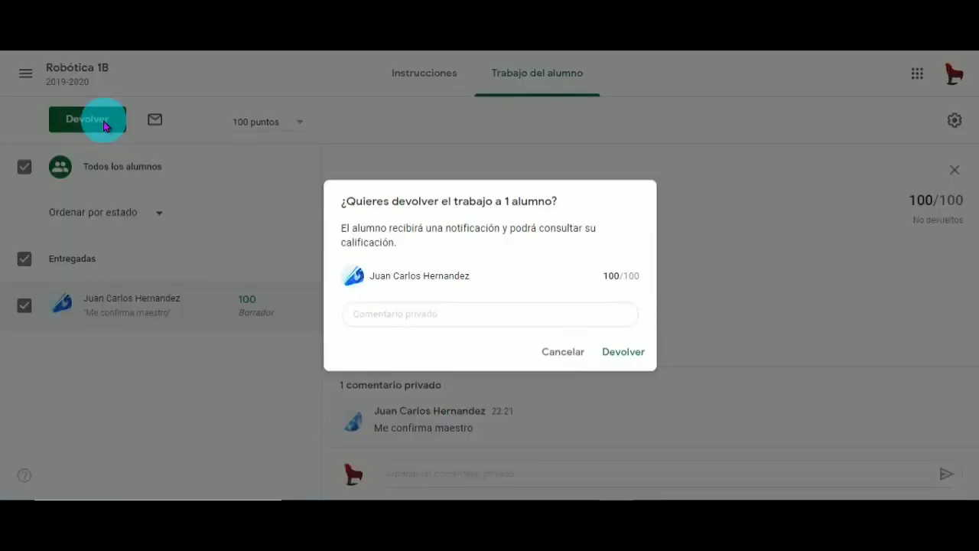
left_click(480, 317)
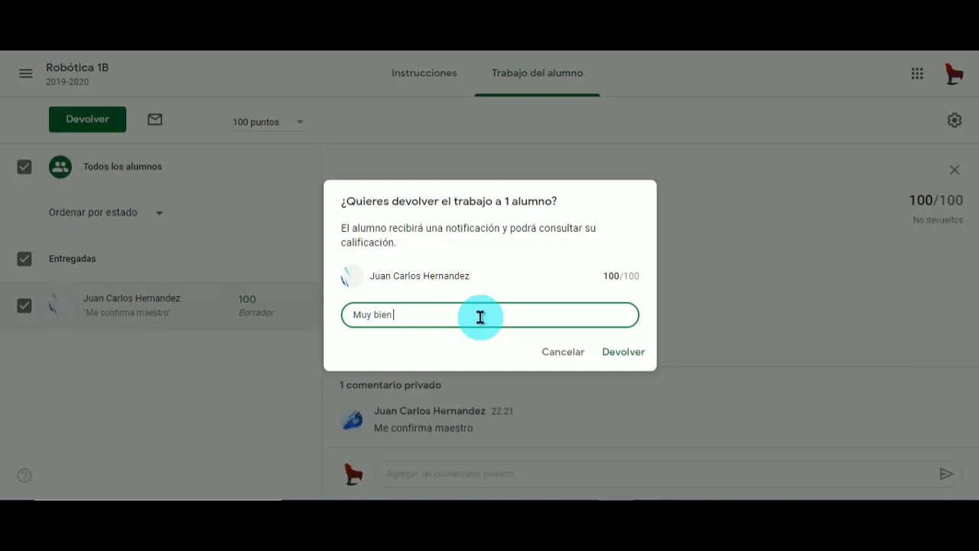
left_click(623, 364)
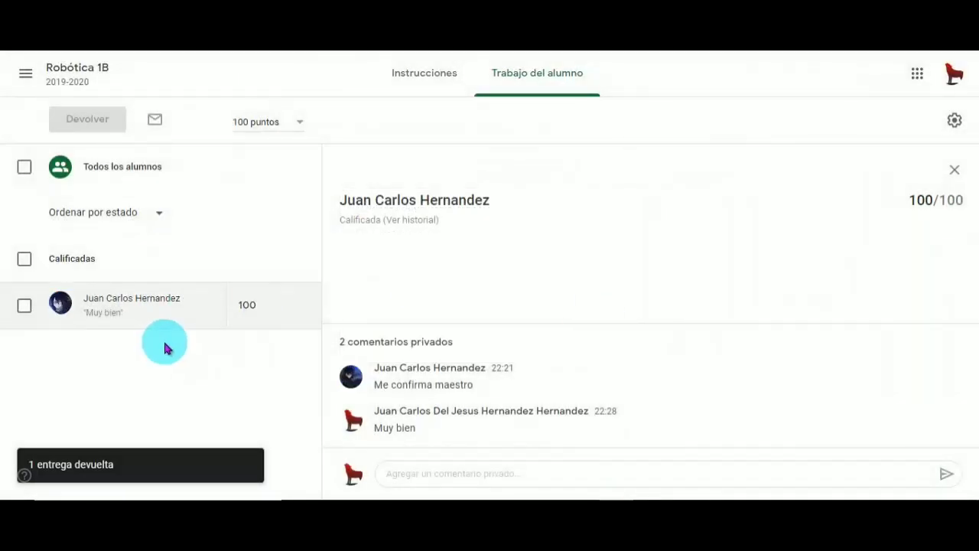
- Open Actividad 1 from the work pending review, view its instructions, and go back to the student work
left_click(27, 73)
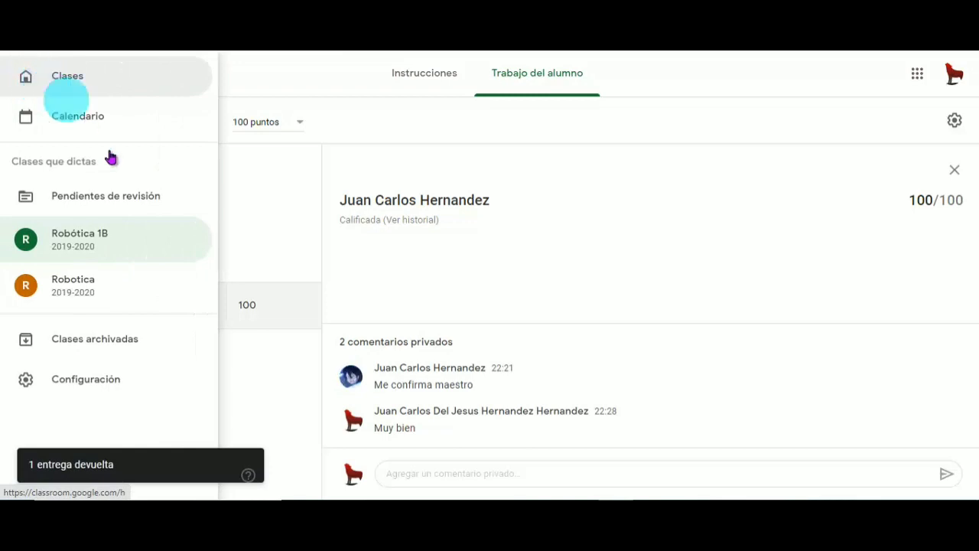
left_click(96, 196)
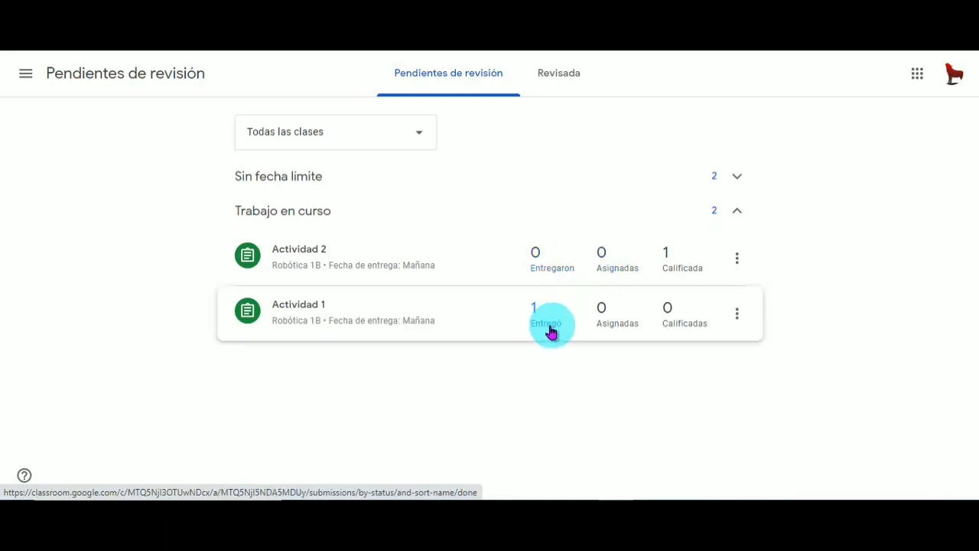
left_click(461, 322)
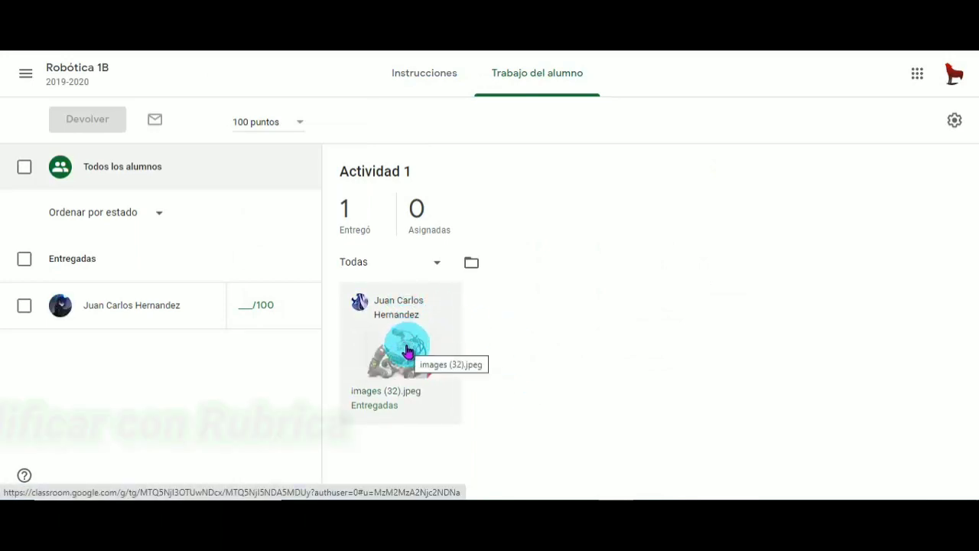
left_click(431, 75)
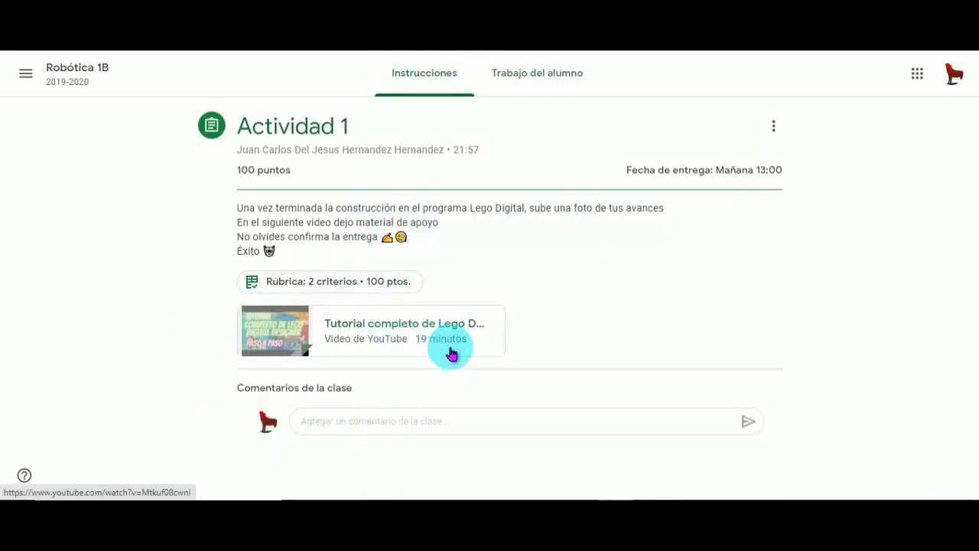
left_click(531, 81)
- Open the student's Actividad 1 submission and rate the Construcción rubric criterion Excelente, 50 points
left_click(393, 350)
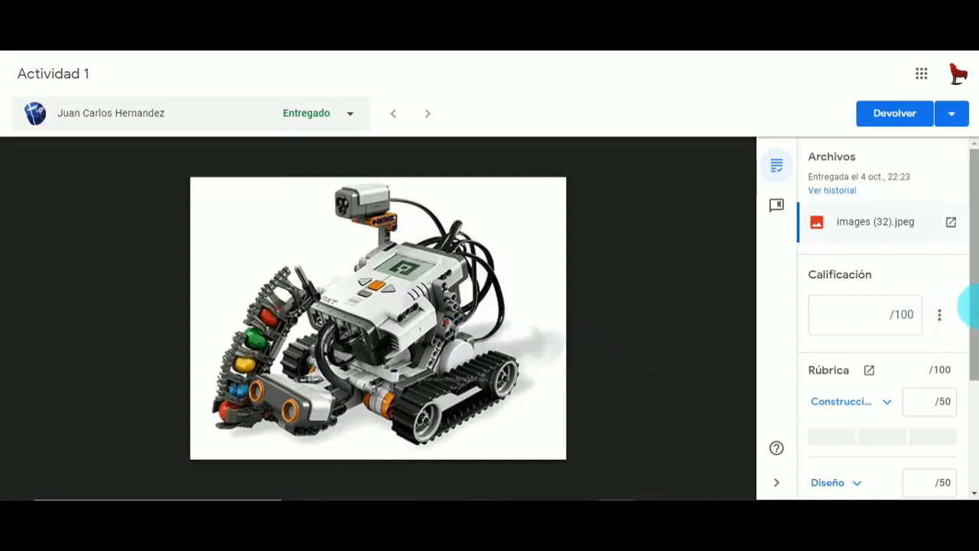
left_click_drag(975, 321, 971, 390)
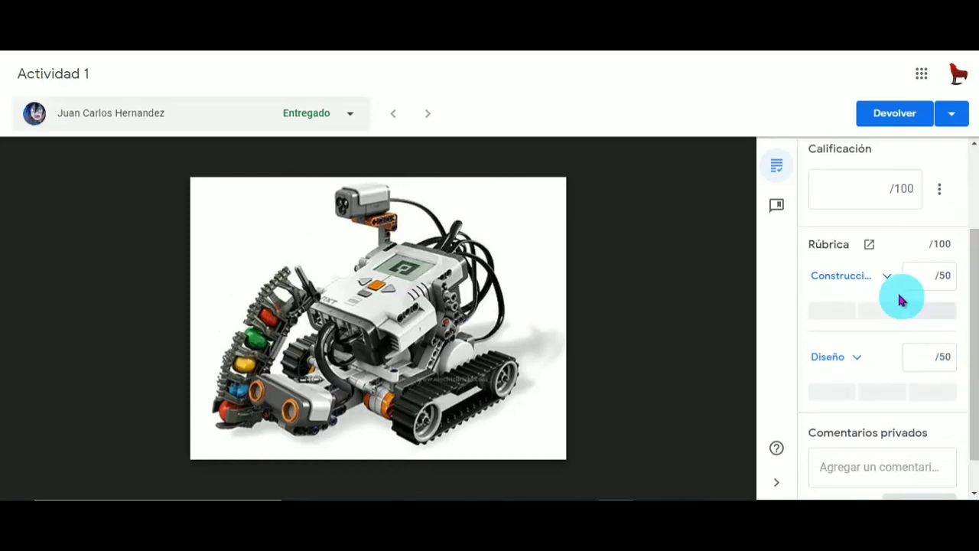
left_click(887, 280)
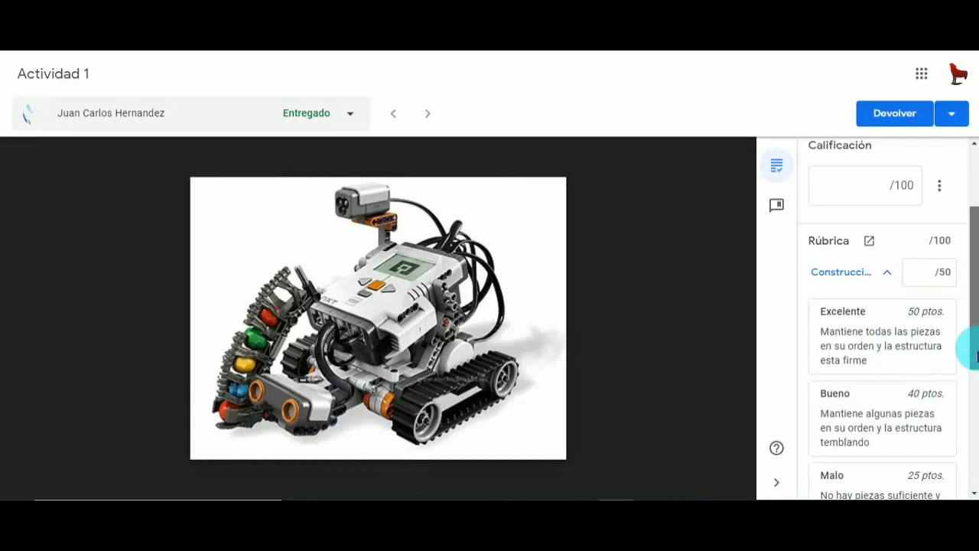
left_click_drag(969, 349, 975, 394)
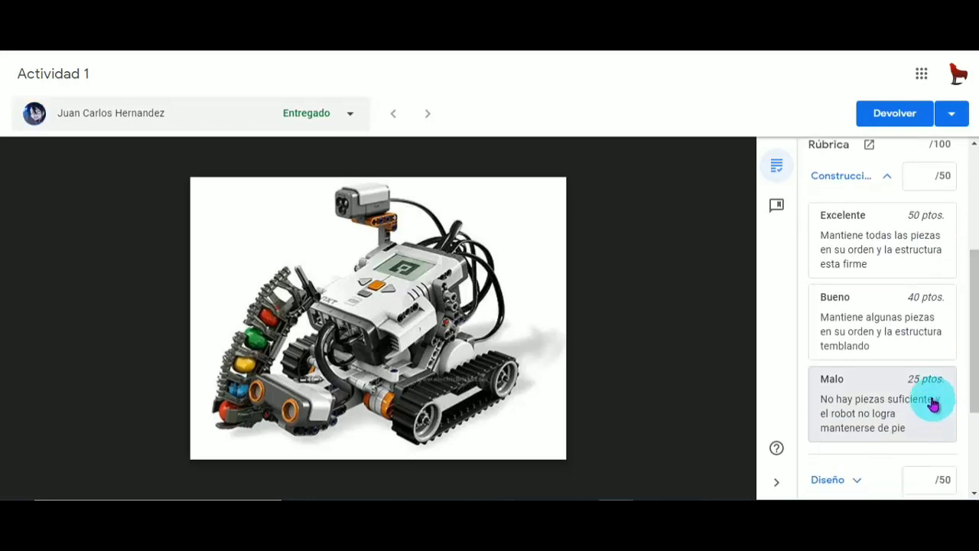
left_click(898, 248)
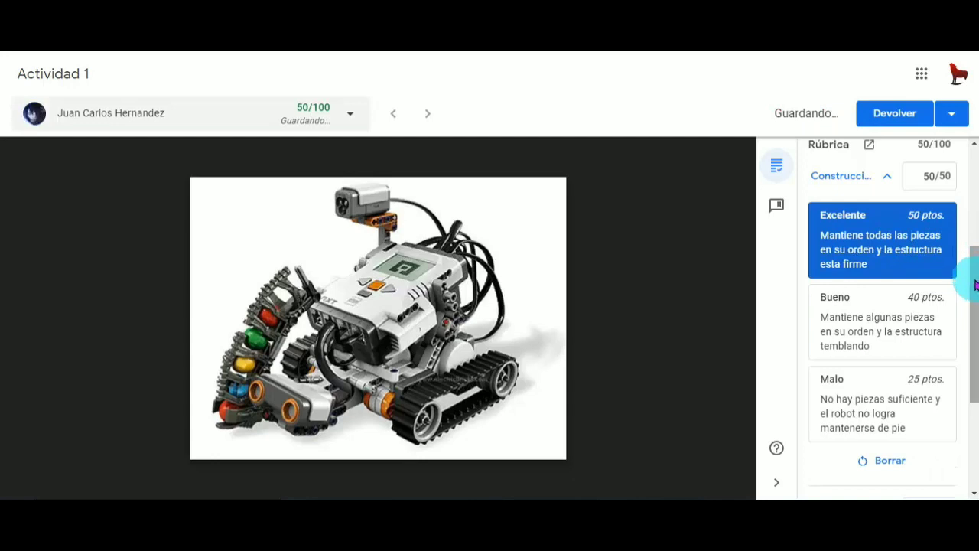
left_click_drag(975, 284, 975, 271)
left_click(887, 208)
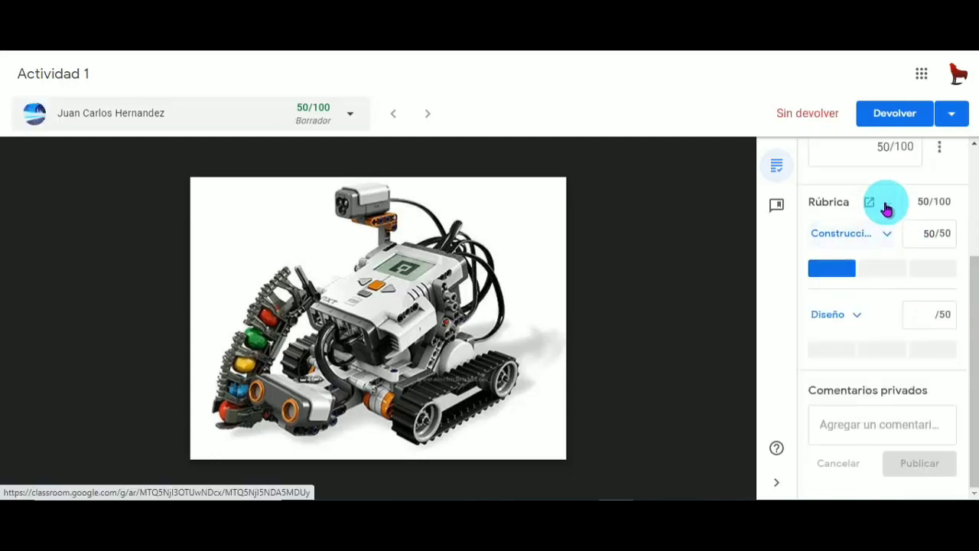
- Rate the Diseño rubric criterion Excelente, 50 points, and review the grade
left_click(858, 316)
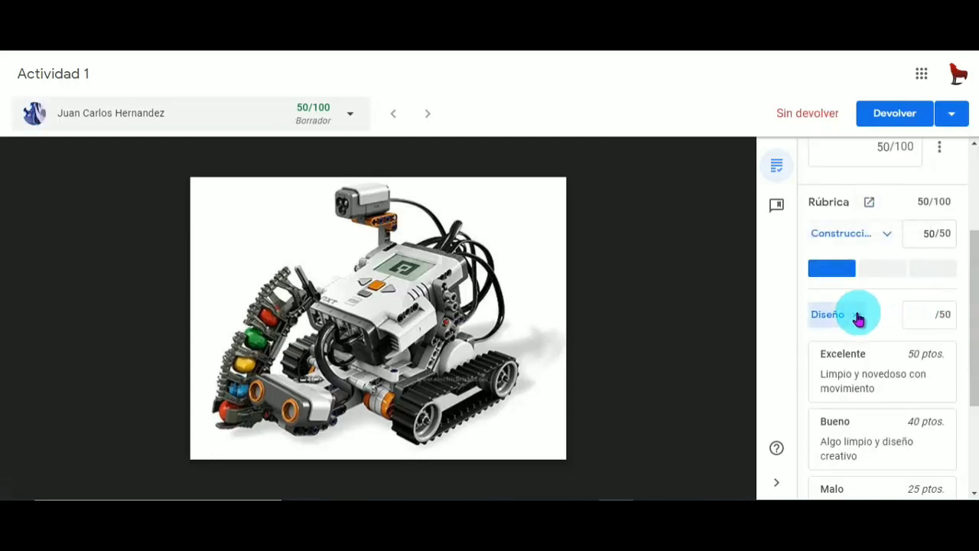
left_click_drag(970, 290, 974, 363)
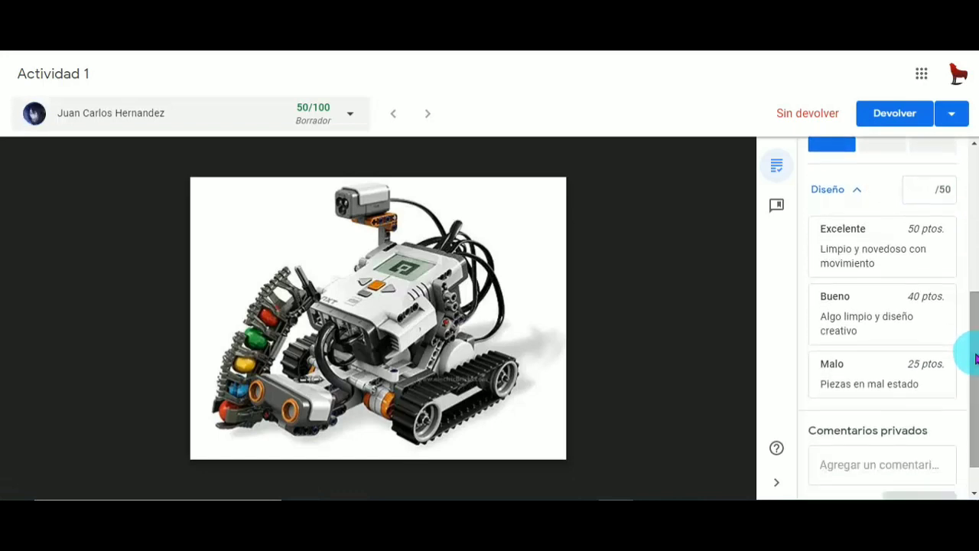
left_click(858, 251)
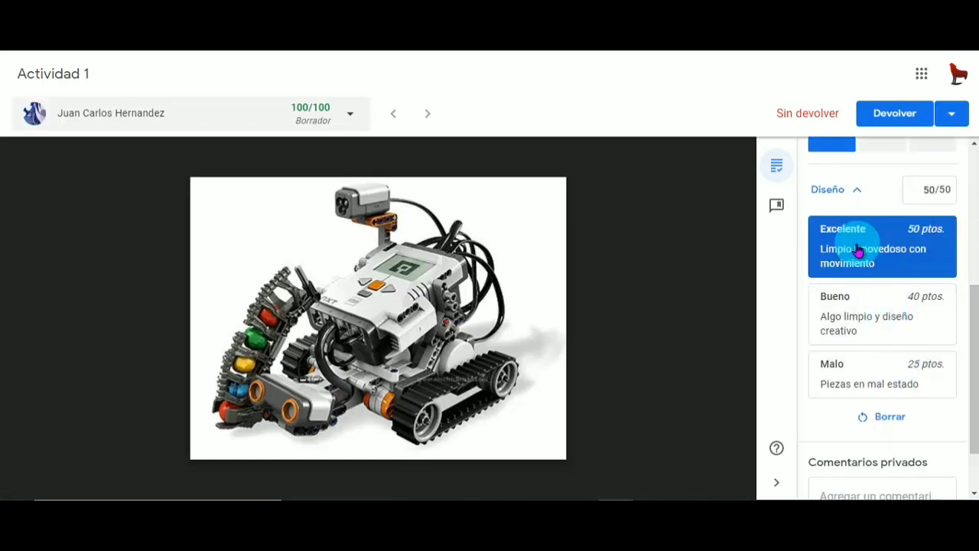
left_click(857, 189)
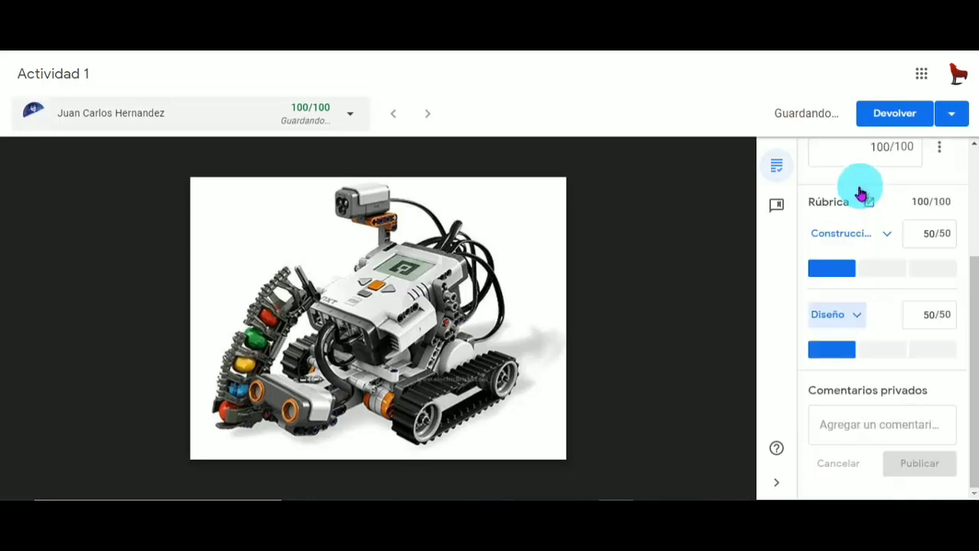
scroll(975, 375, "up", 2)
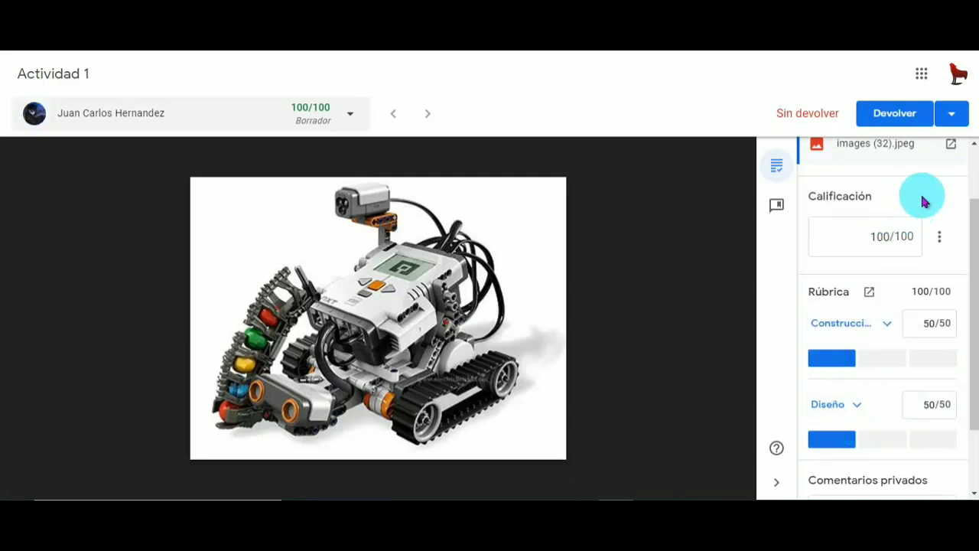
- Publish the private comment "Muy bien" on the student's Actividad 1 submission
left_click_drag(970, 284, 973, 389)
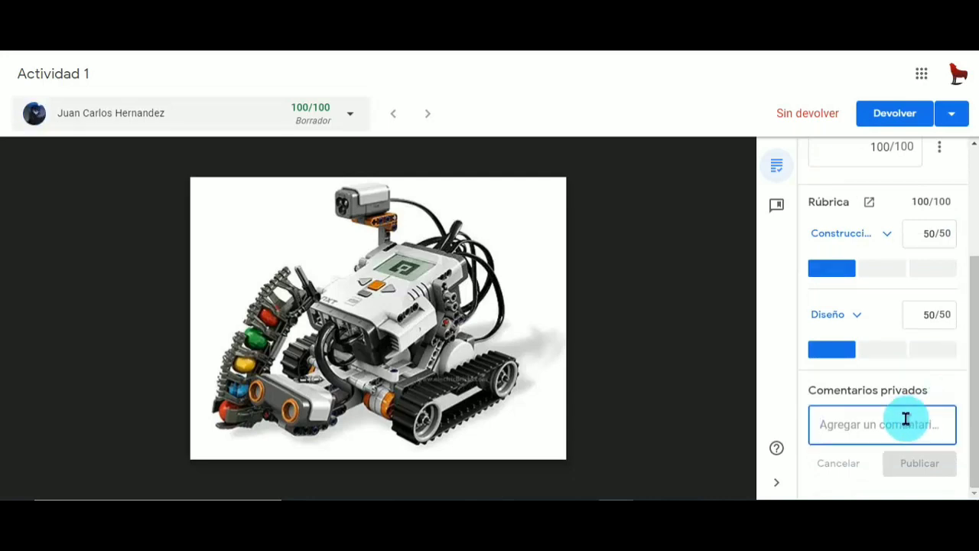
type("Muy bien")
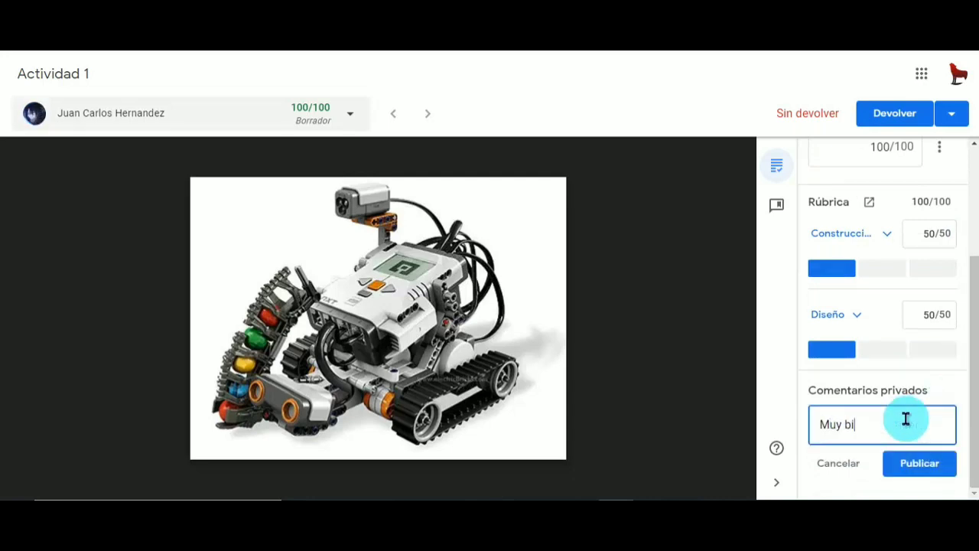
left_click(933, 472)
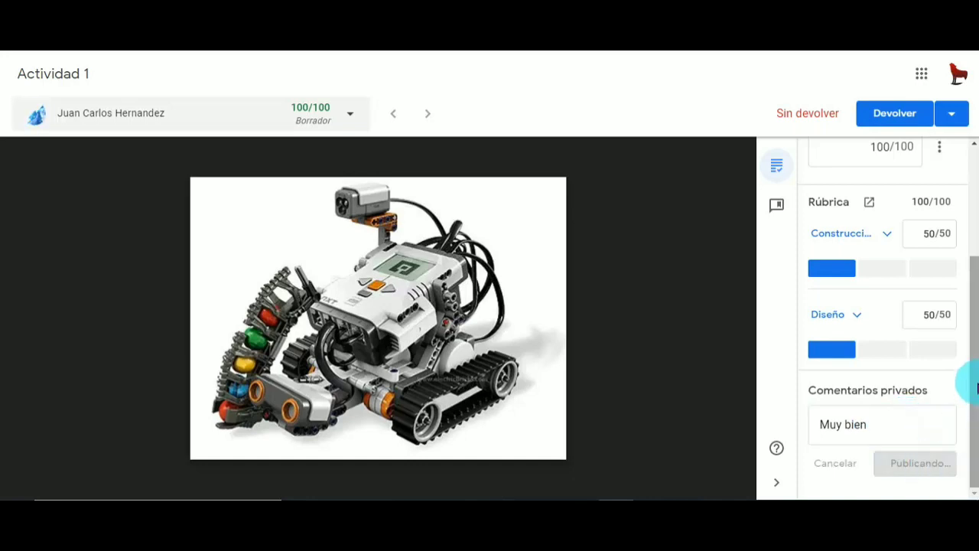
left_click_drag(976, 388, 976, 249)
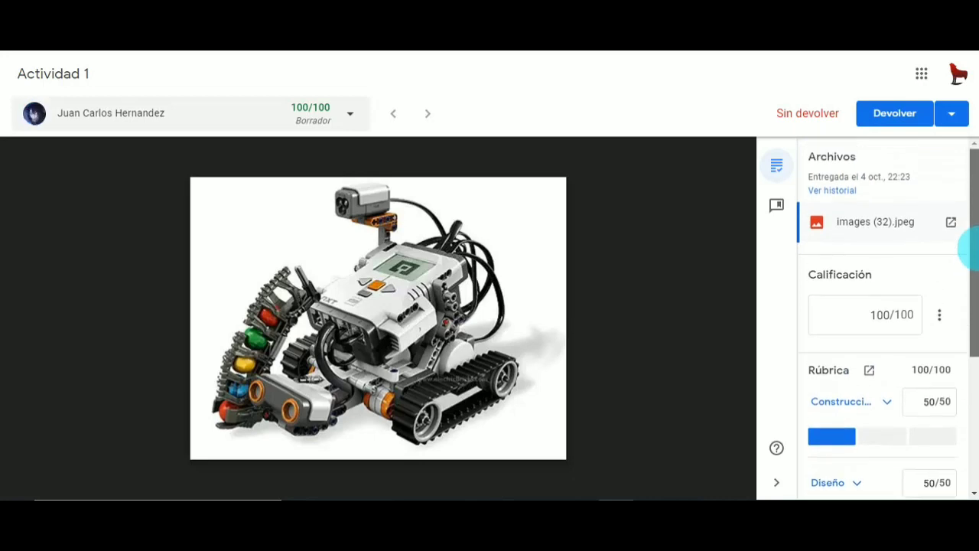
- Return the graded Actividad 1 work to the student
left_click(900, 120)
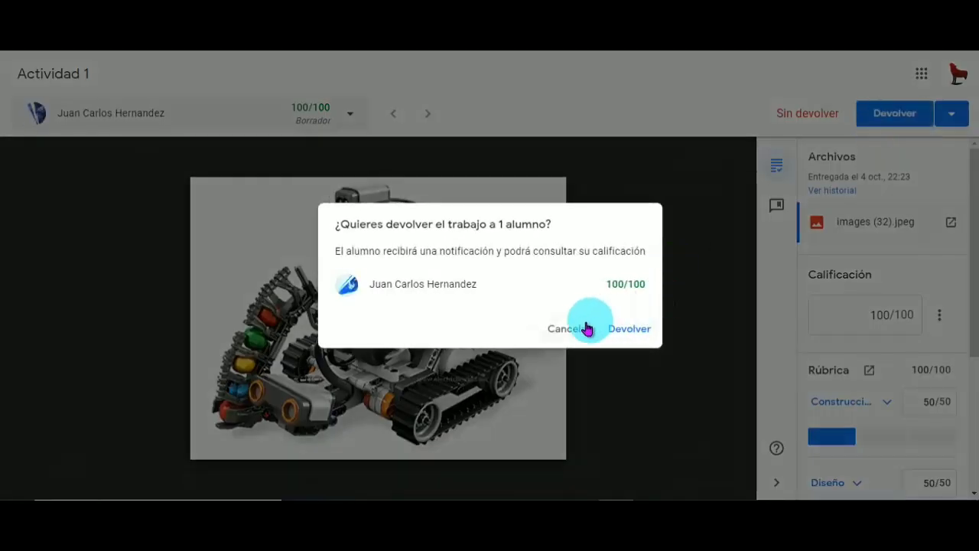
left_click(579, 332)
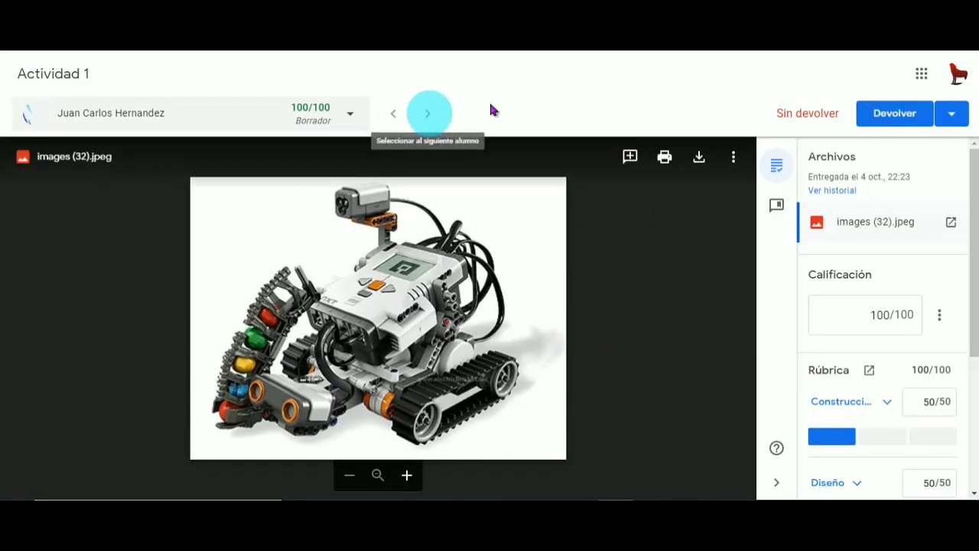
left_click(879, 123)
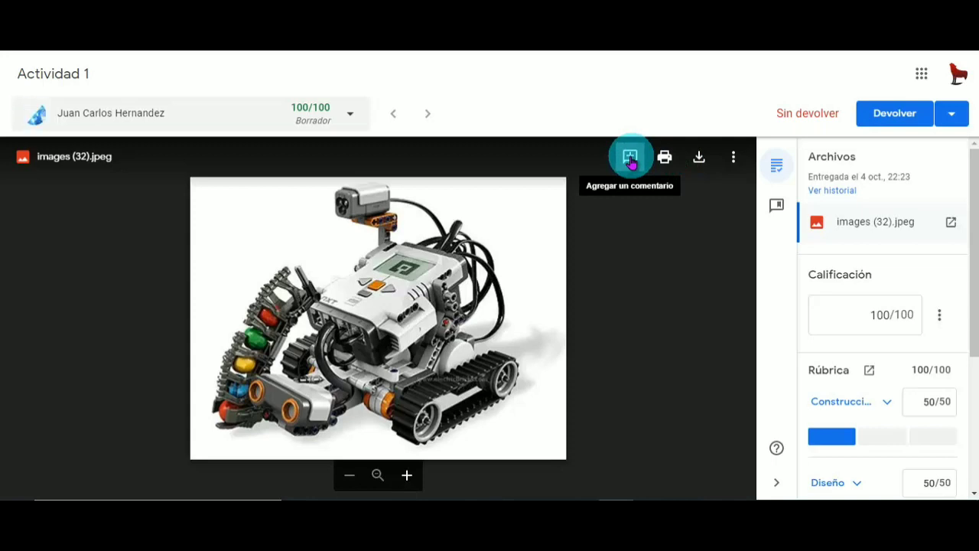
left_click(902, 119)
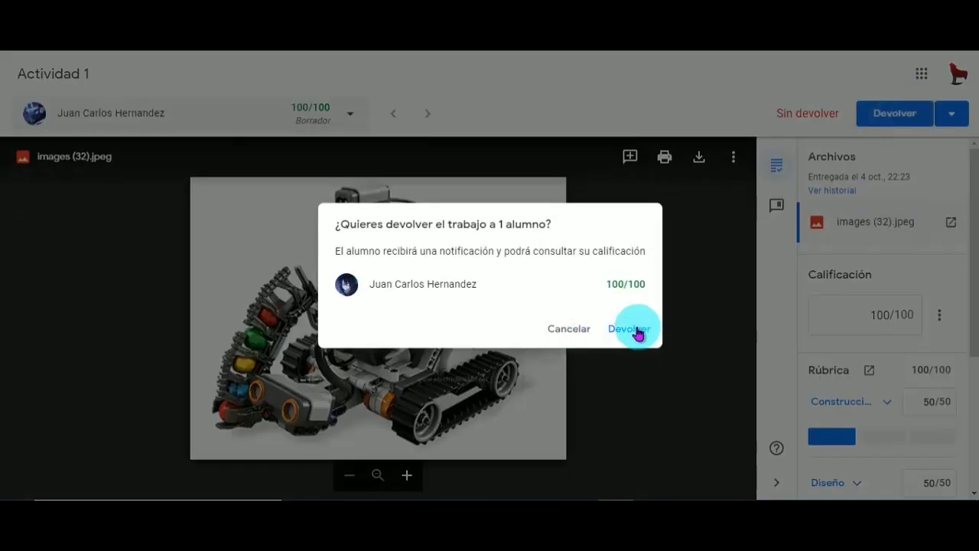
left_click(636, 330)
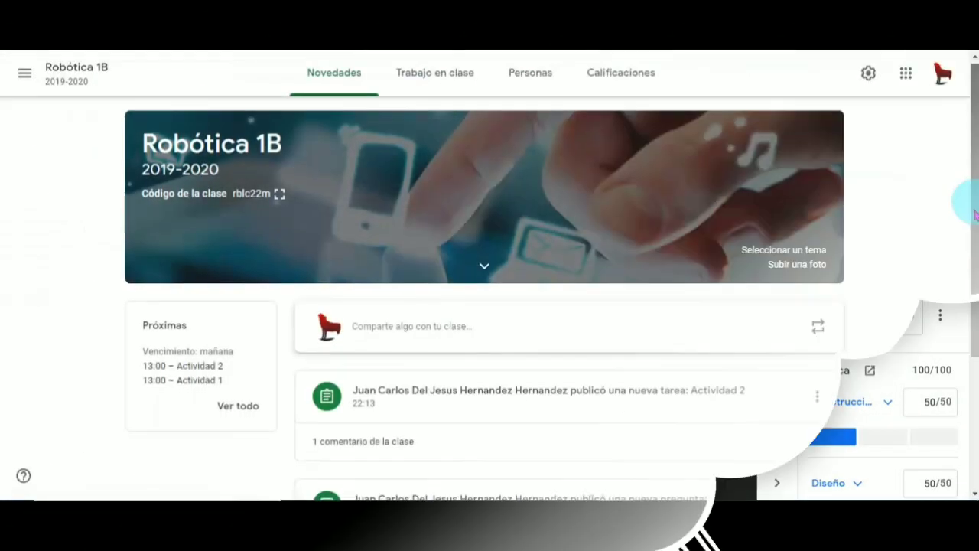
- Open the question "Te gusto la clase de Robótica" from the Robótica 1B stream and return the student's answer without a private comment
left_click_drag(963, 197, 973, 309)
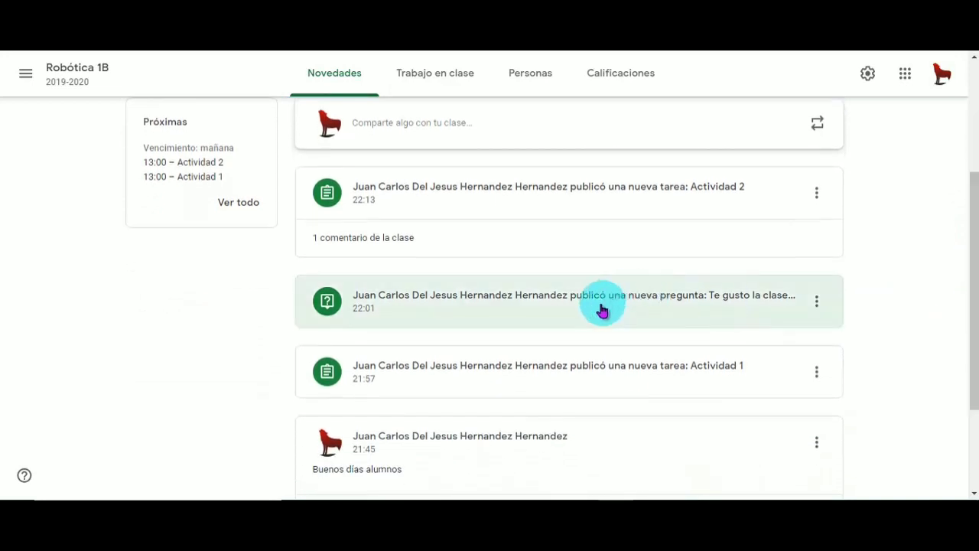
left_click(602, 310)
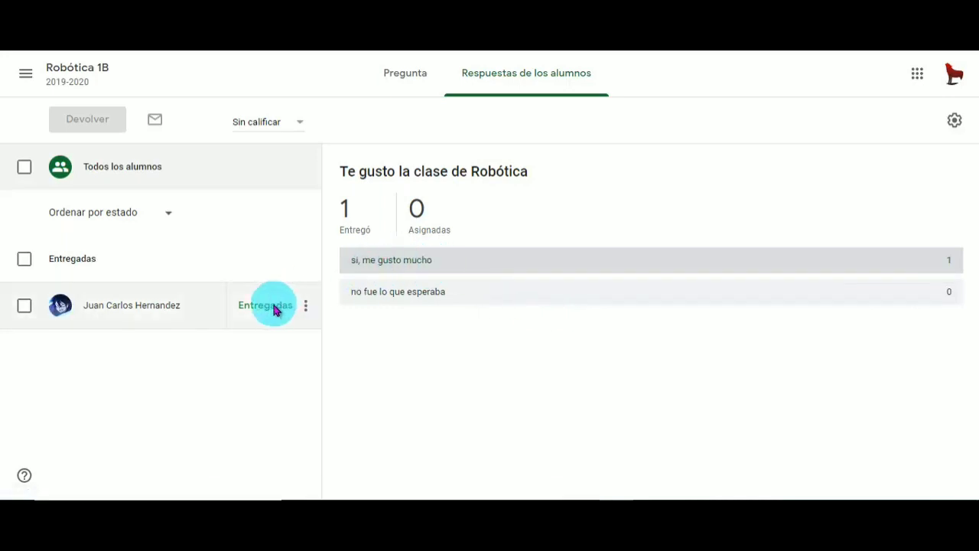
left_click(25, 307)
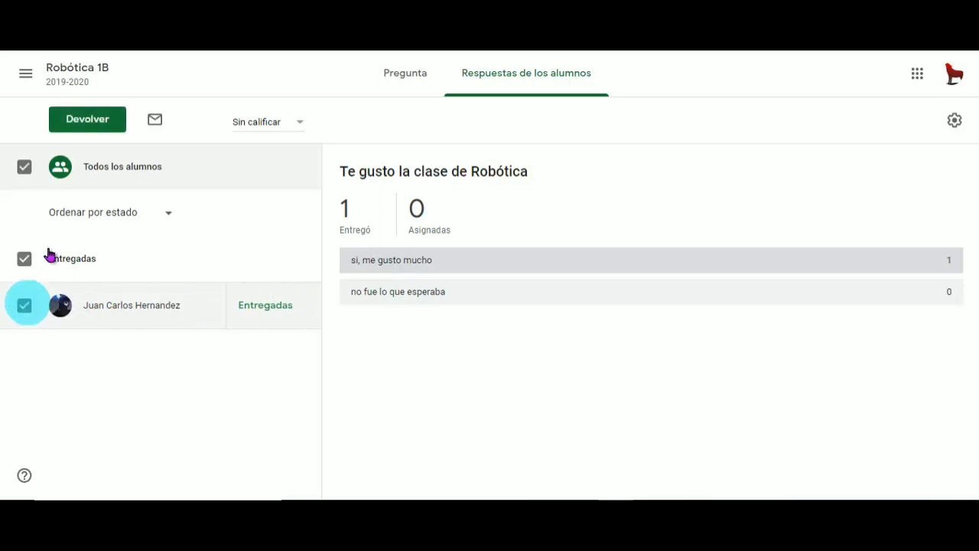
left_click(87, 117)
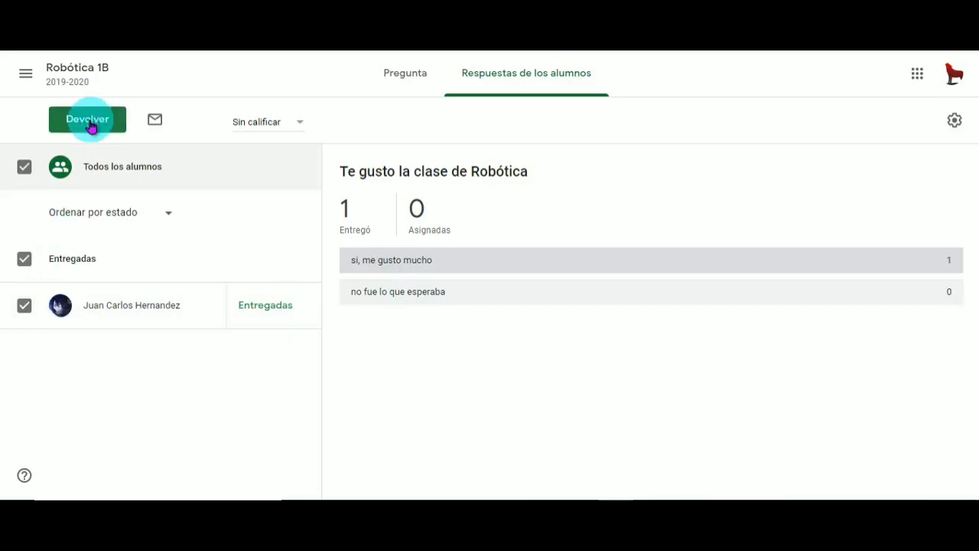
left_click(398, 75)
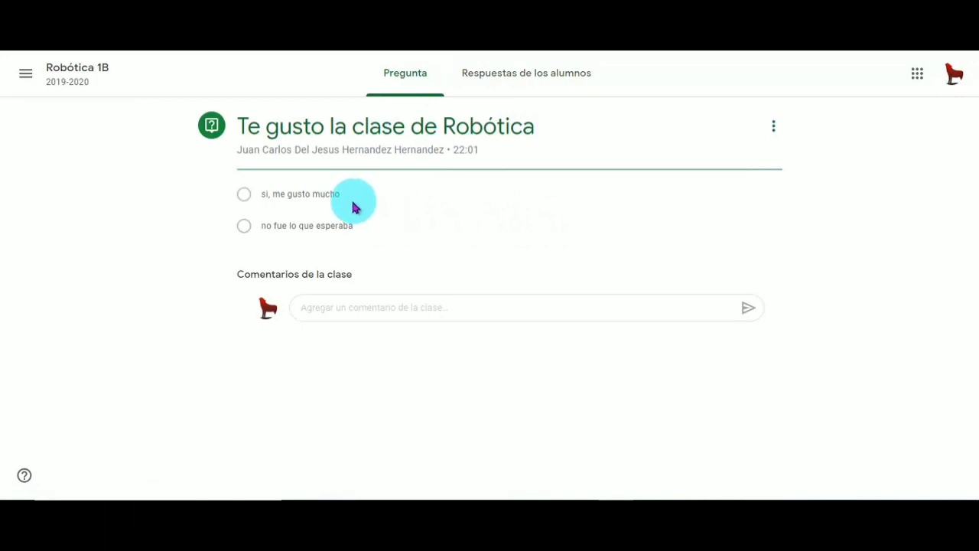
left_click(547, 78)
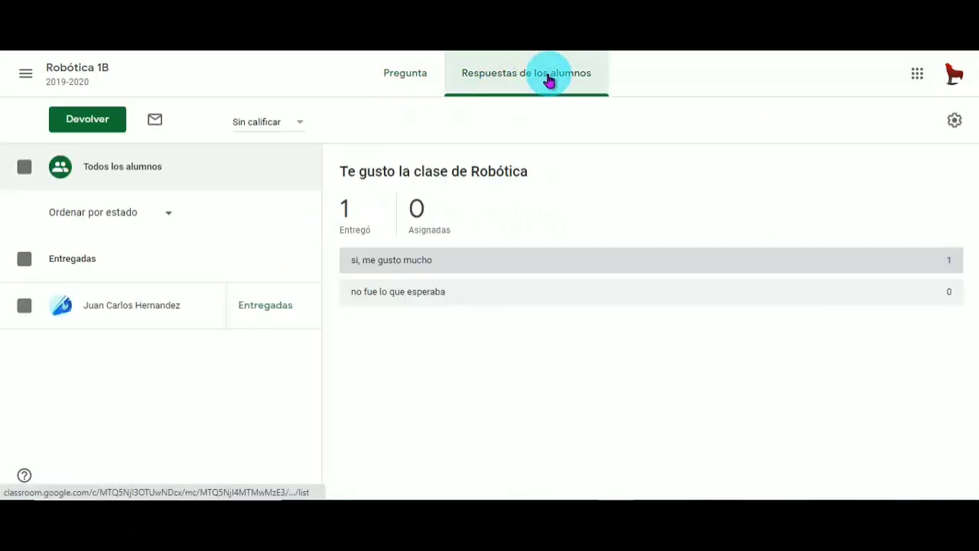
left_click(84, 125)
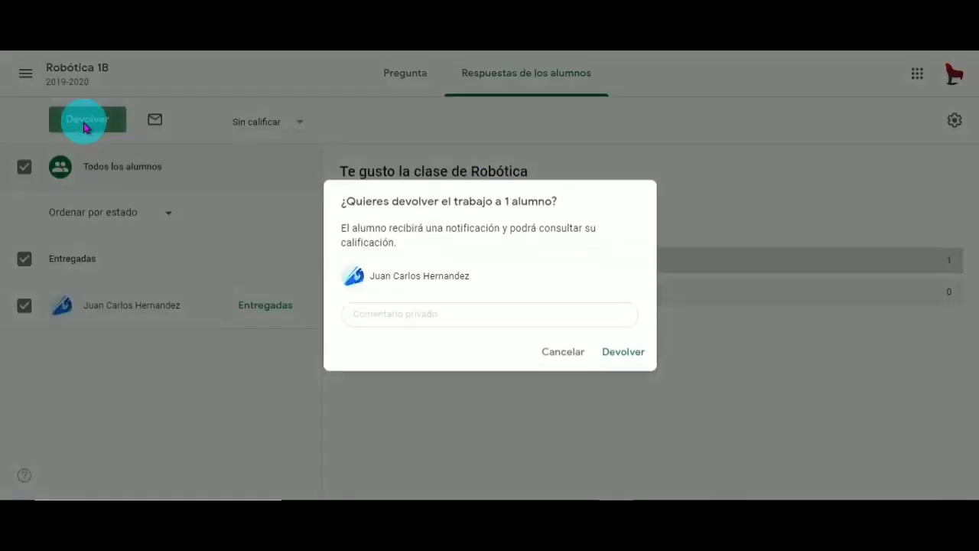
left_click(626, 353)
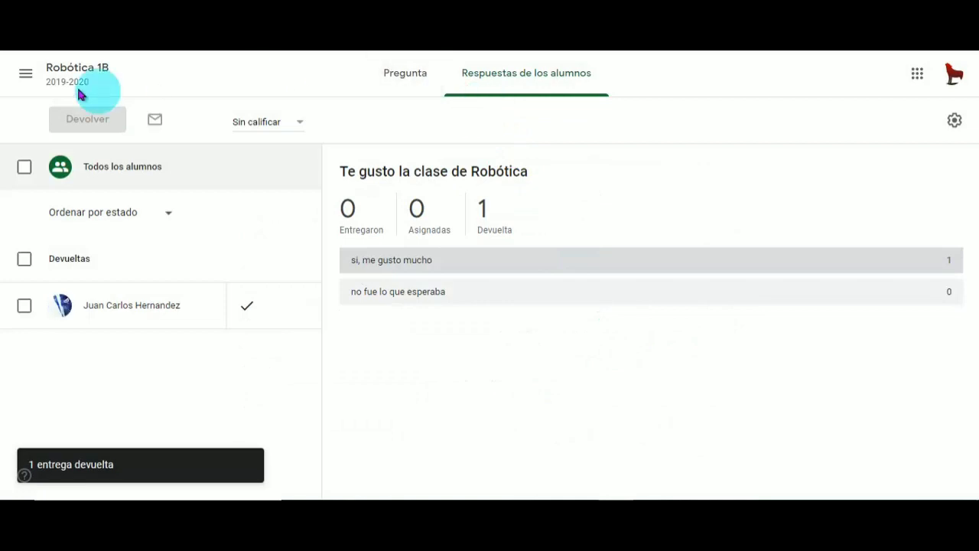
- Go to the people list of Robótica 1B and open the enrolled student's work summary
left_click(26, 74)
left_click(26, 79)
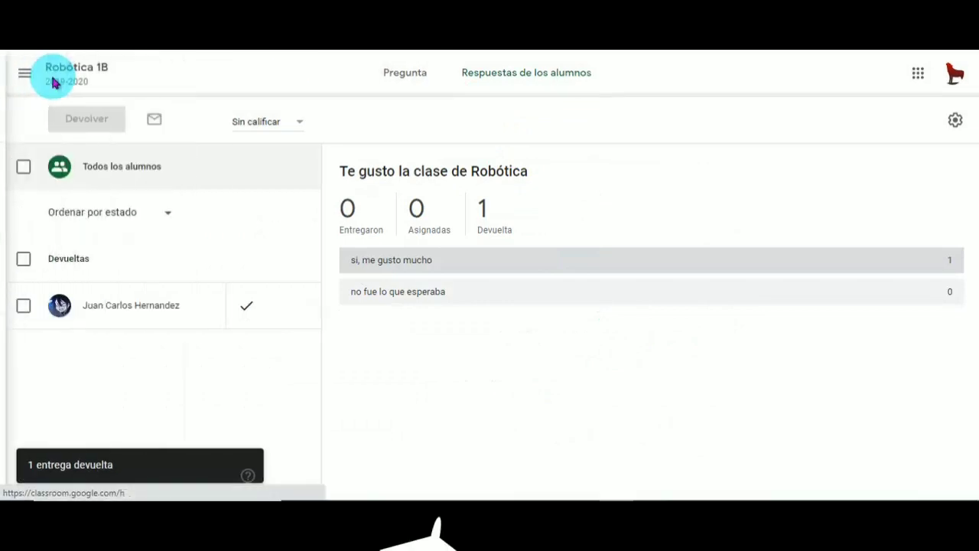
left_click(526, 71)
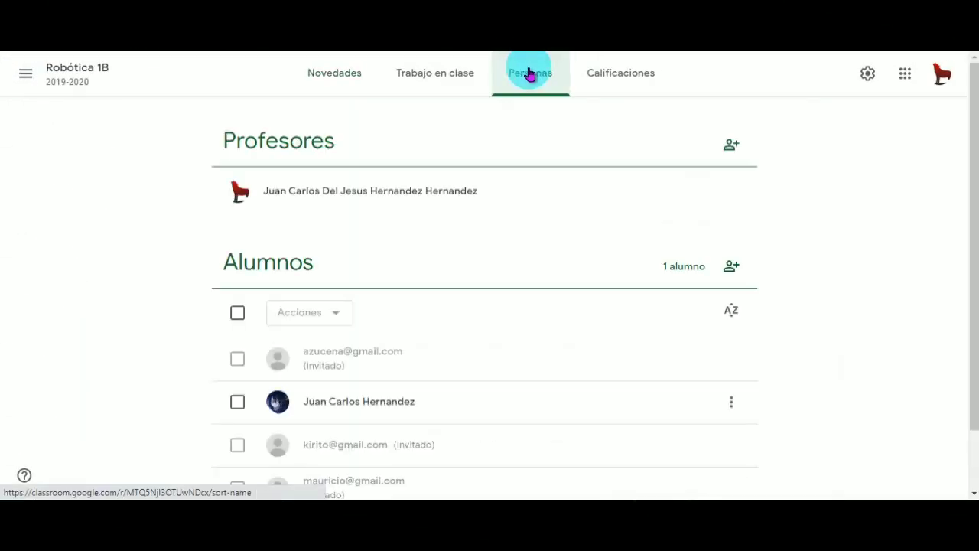
scroll(961, 229, "down", 2)
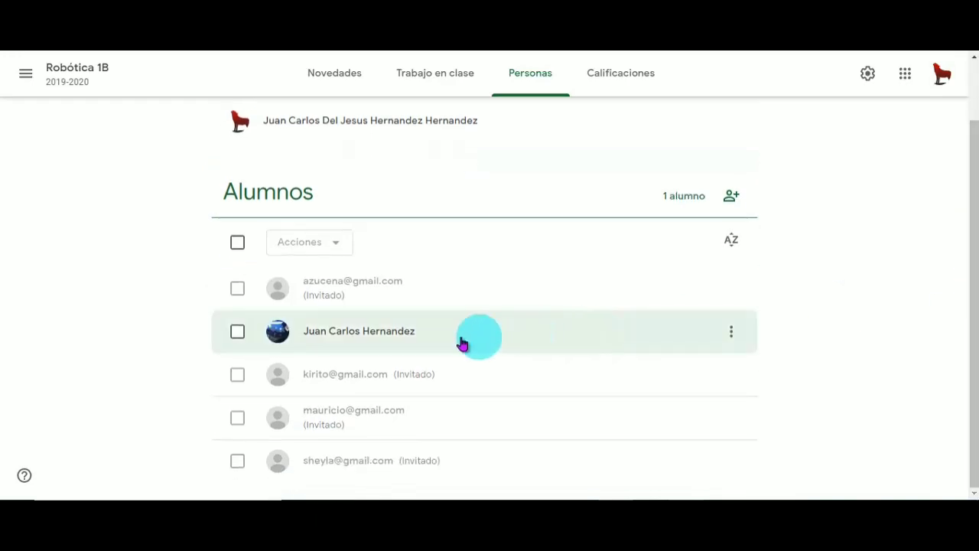
left_click(459, 341)
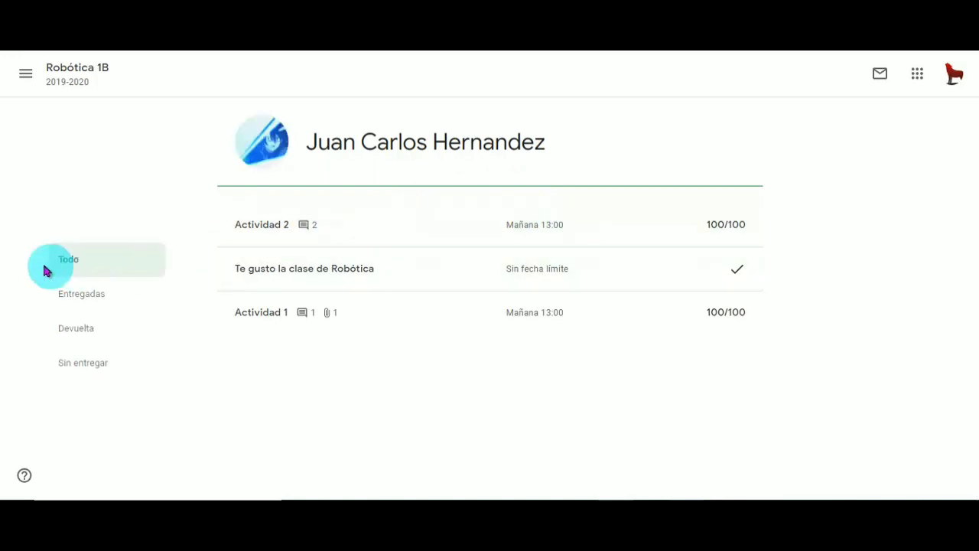
- Filter the student's work by Entregadas, Devuelta and Sin entregar to review each status
left_click(69, 290)
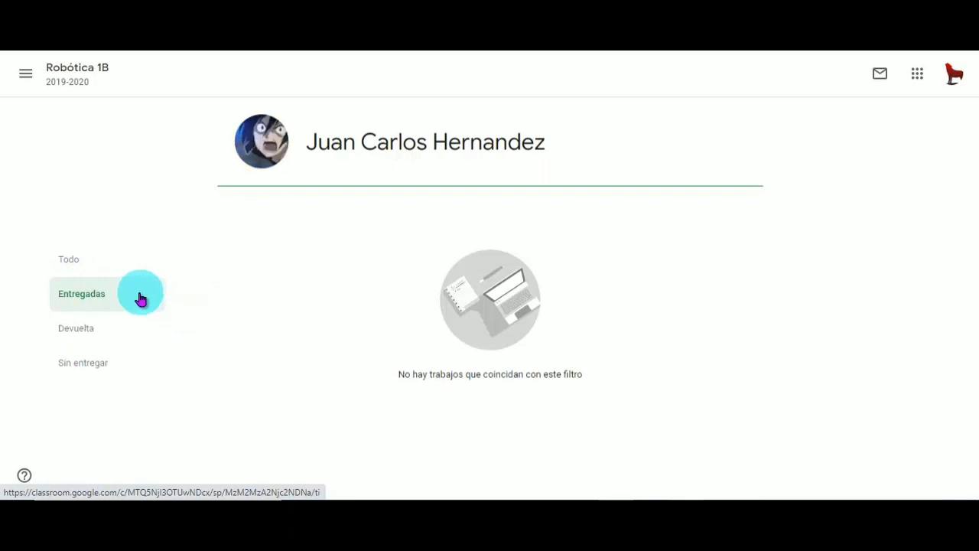
left_click(113, 333)
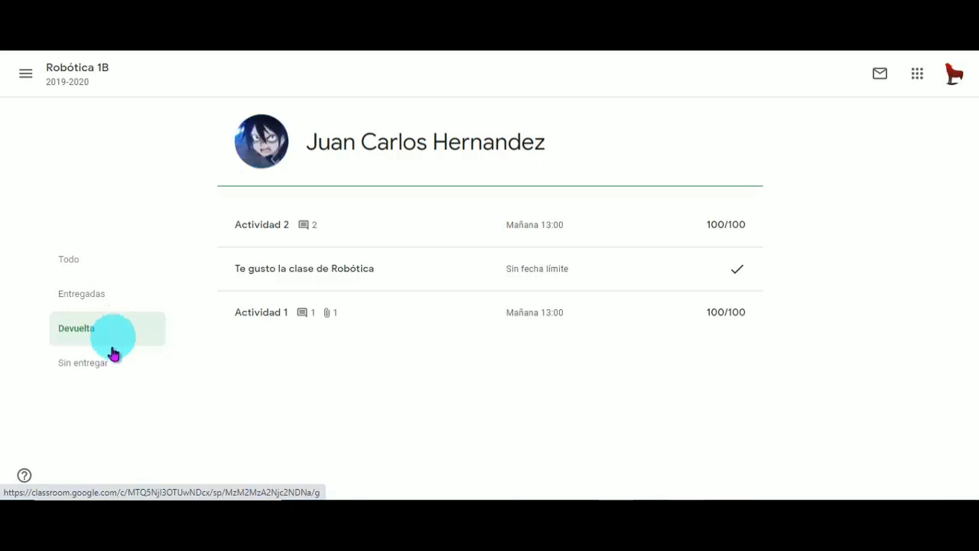
left_click(112, 362)
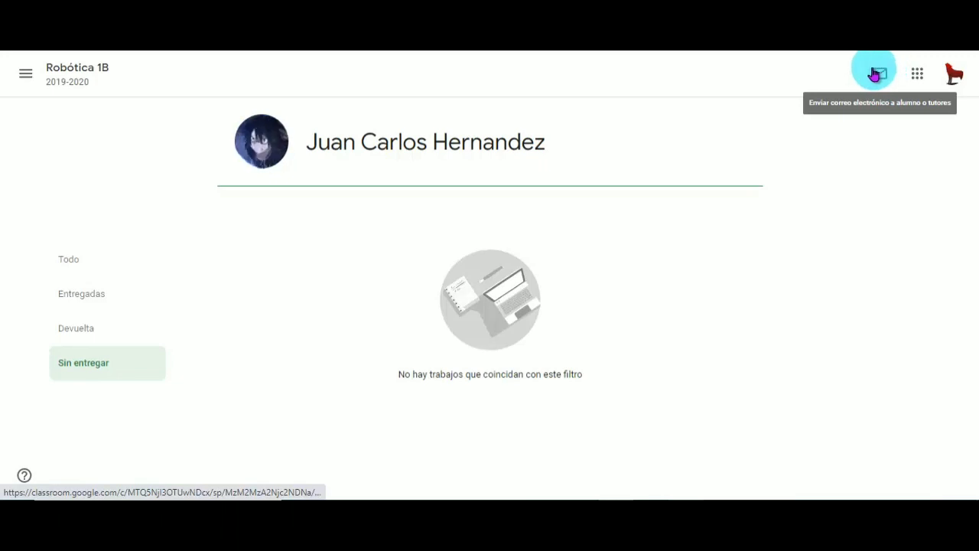
- Leave the student's work summary, return to the Robótica 1B class and open its Calificaciones page
left_click(27, 76)
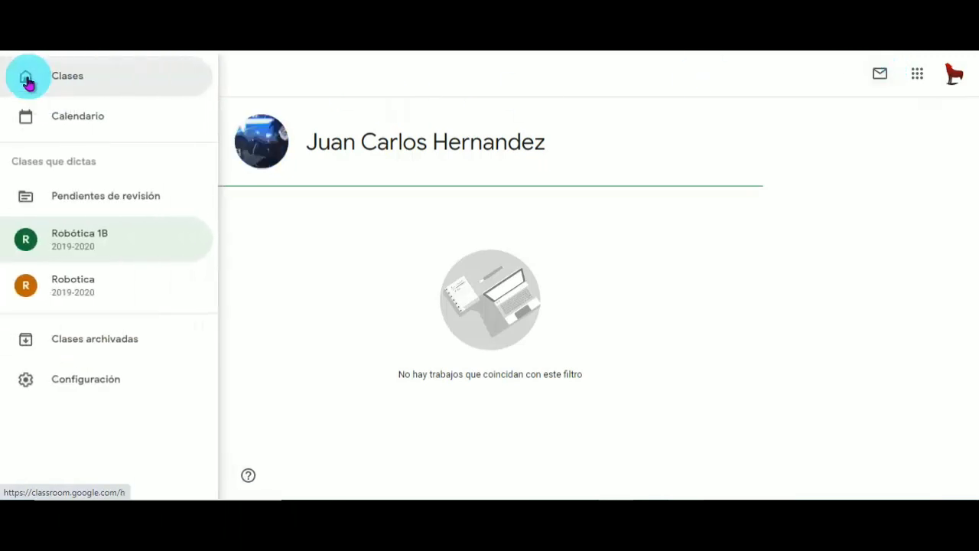
left_click(100, 238)
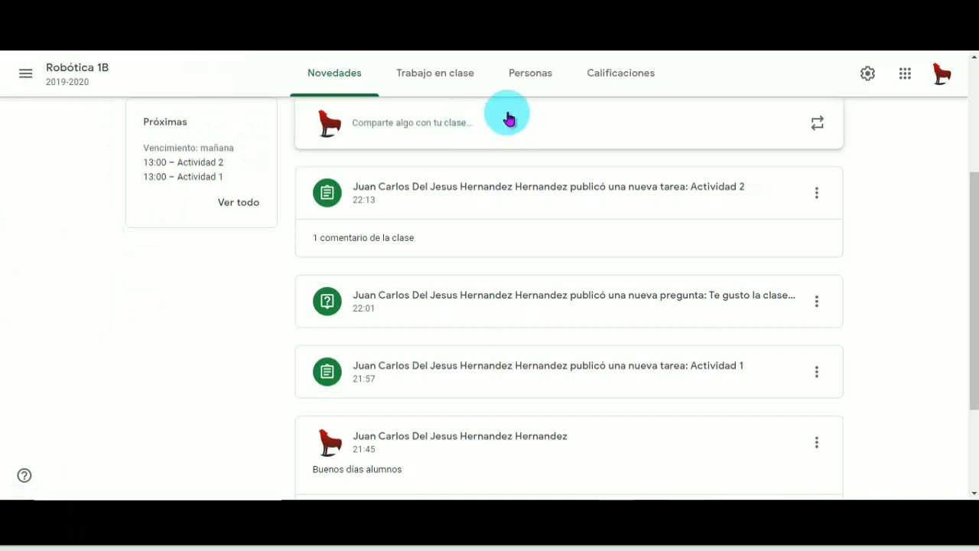
left_click(625, 78)
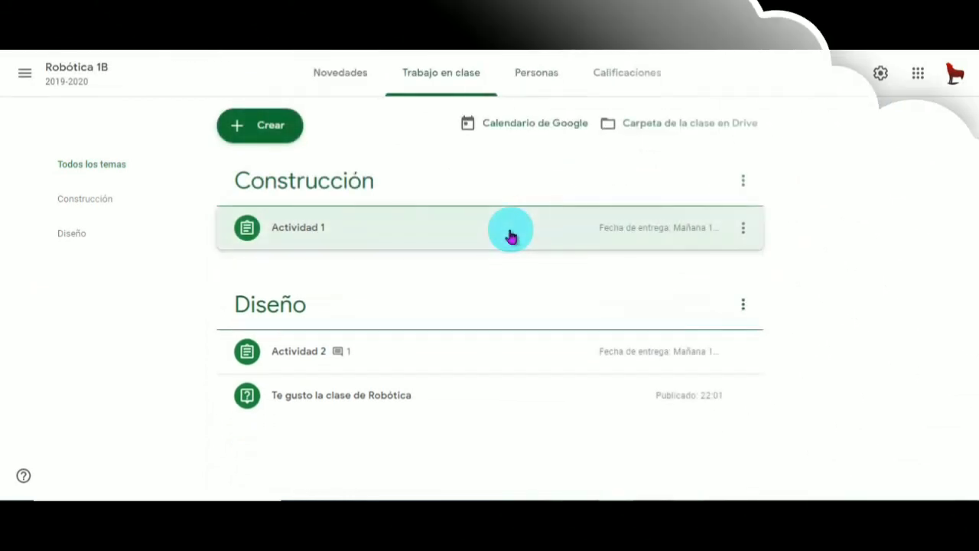
- Open the student work of Actividad 1 under Construcción and copy all class grades to a Google Sheets spreadsheet
left_click(508, 235)
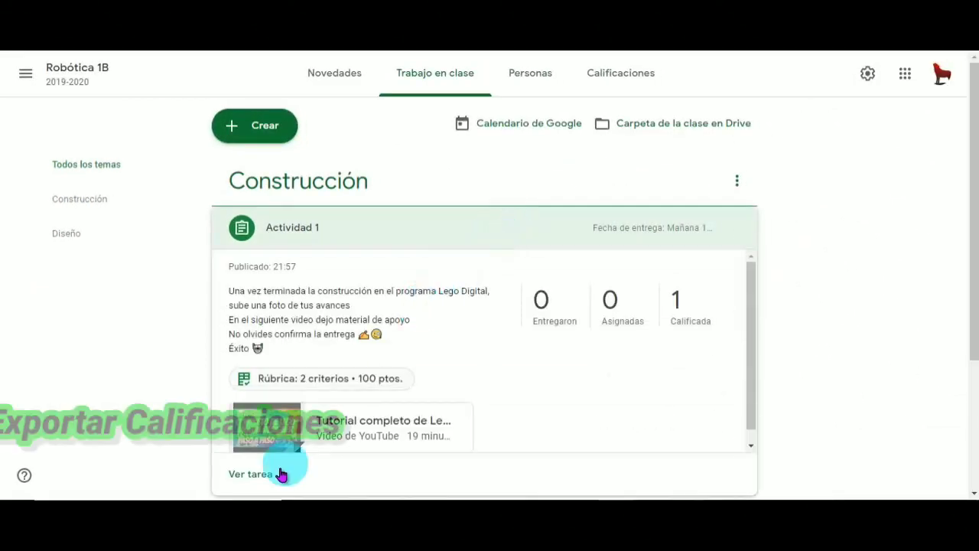
left_click(249, 475)
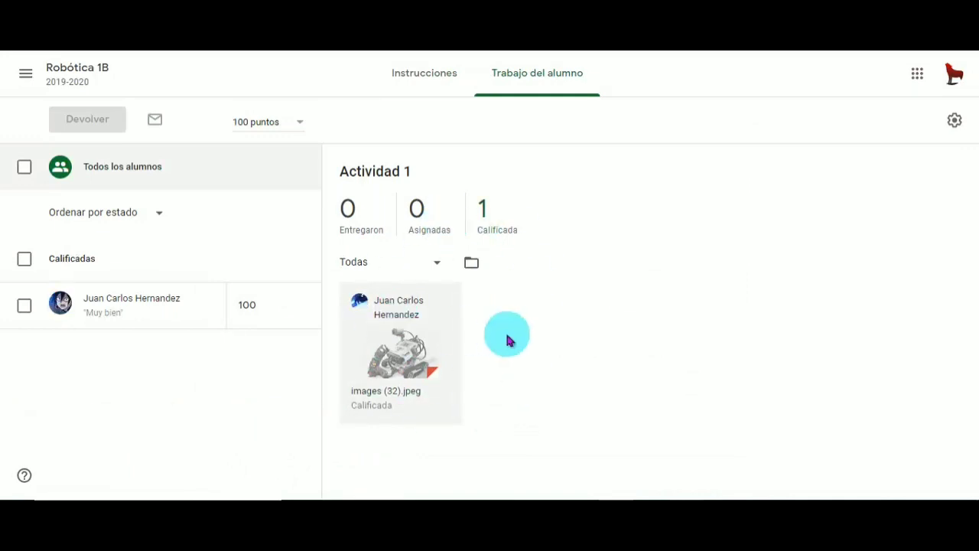
left_click(953, 124)
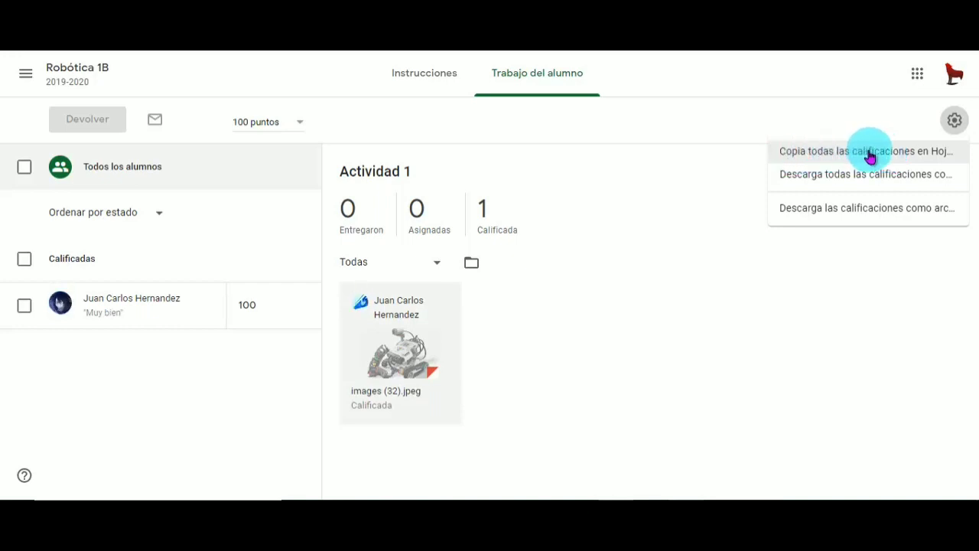
left_click(925, 153)
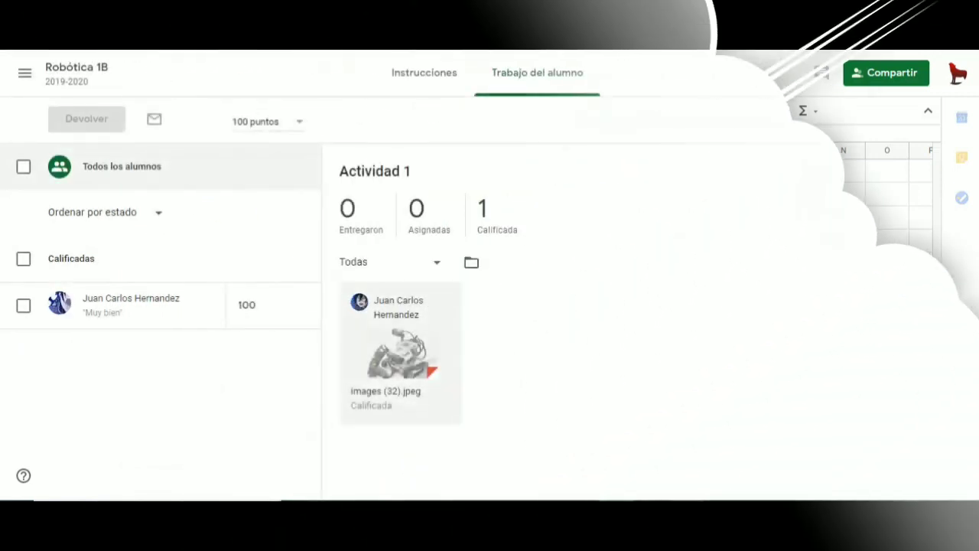
- Download the Actividad 1 grades as a CSV file and open Actividad_1.csv in Excel to check the grade
left_click(955, 121)
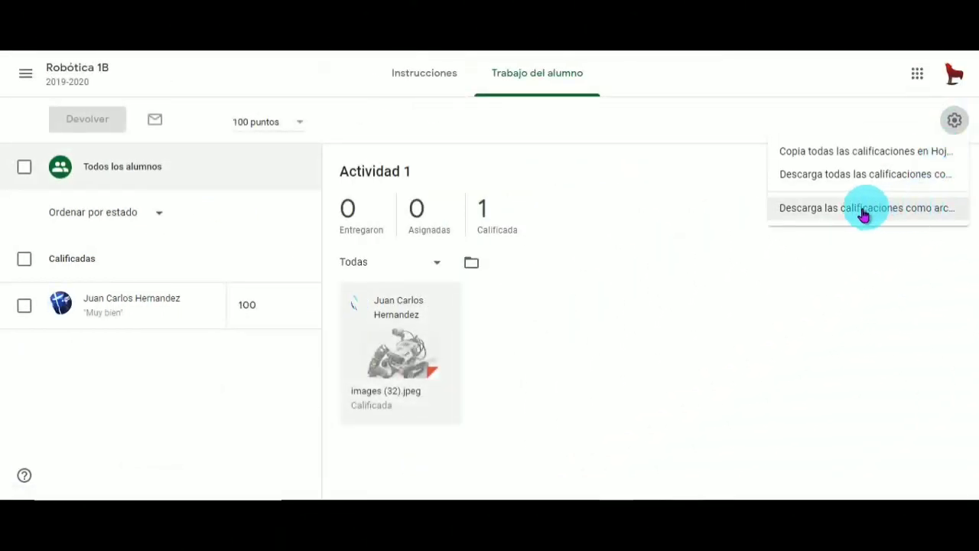
left_click(926, 213)
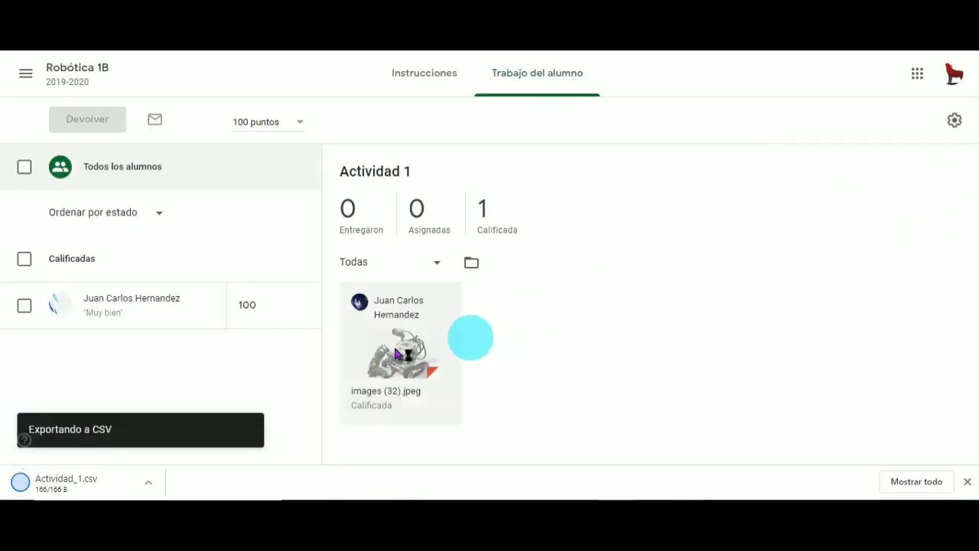
left_click(97, 486)
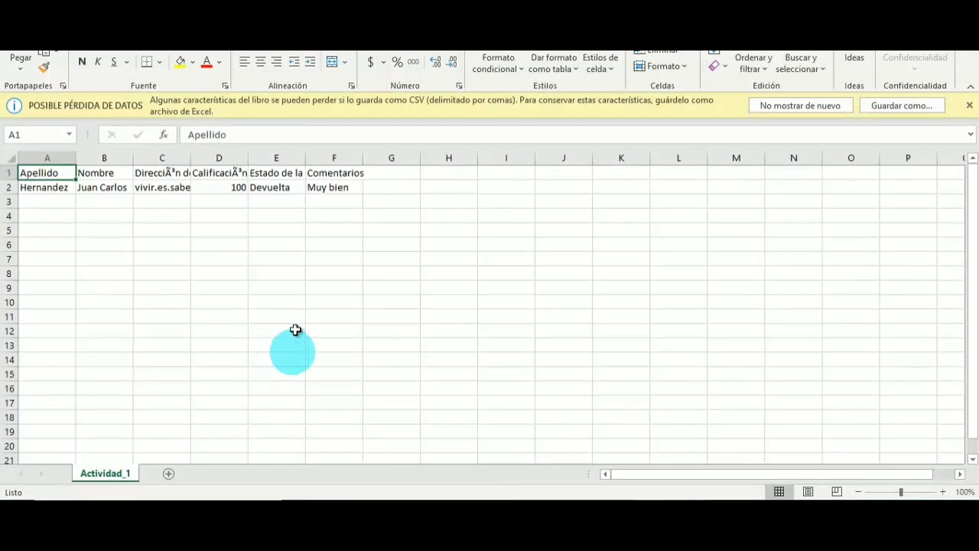
left_click(234, 190)
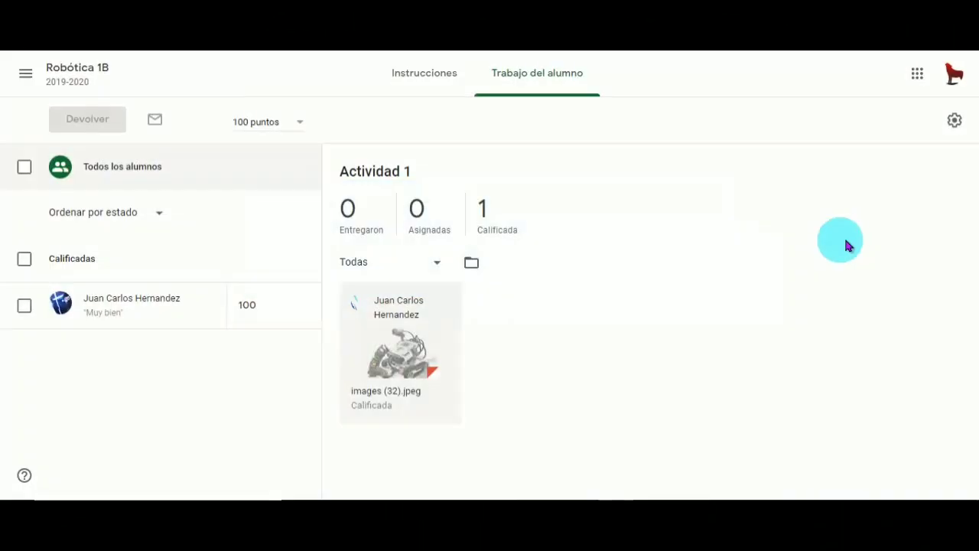
- Download all the class grades and review the Actividad 1 and Actividad 2 grades in the Calificaciones Robótica 1B spreadsheet
left_click(954, 120)
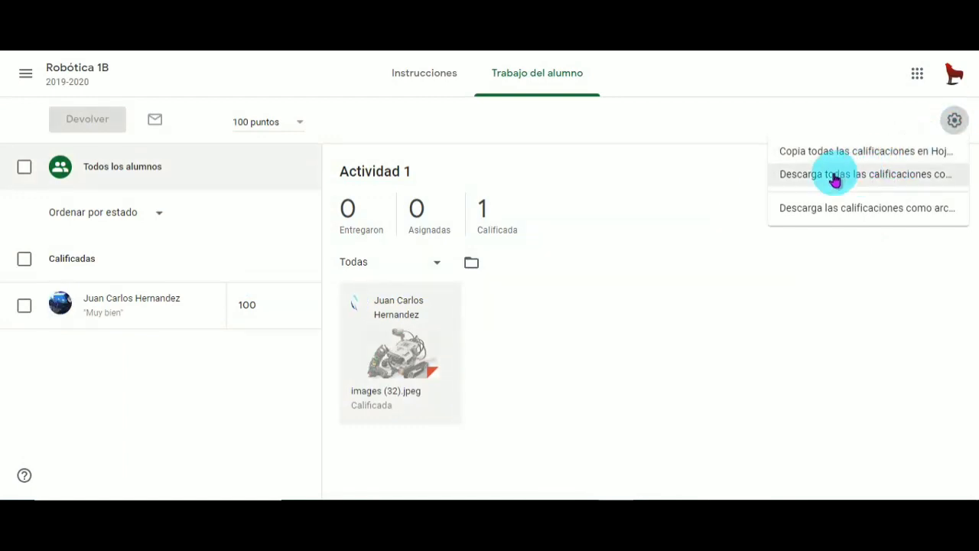
left_click(835, 180)
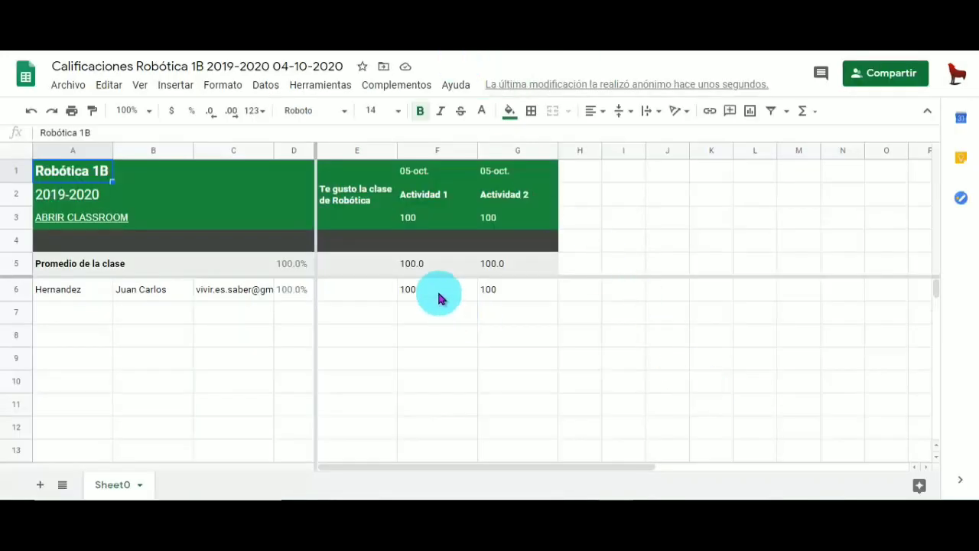
left_click_drag(442, 299, 497, 298)
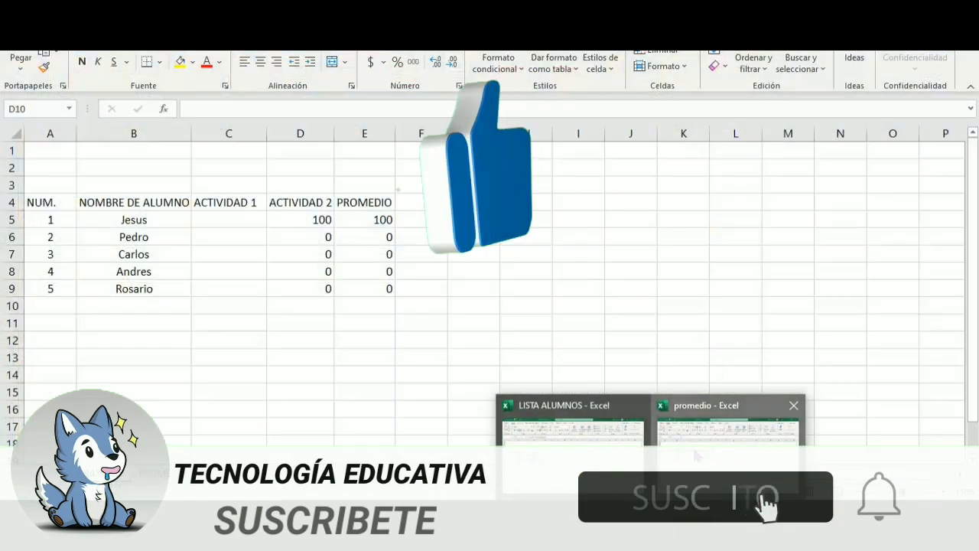
- Switch to the promedio workbook in Excel and select the first student's empty ACTIVIDAD 1 cell, C5, on the MATERIA sheet
left_click(726, 433)
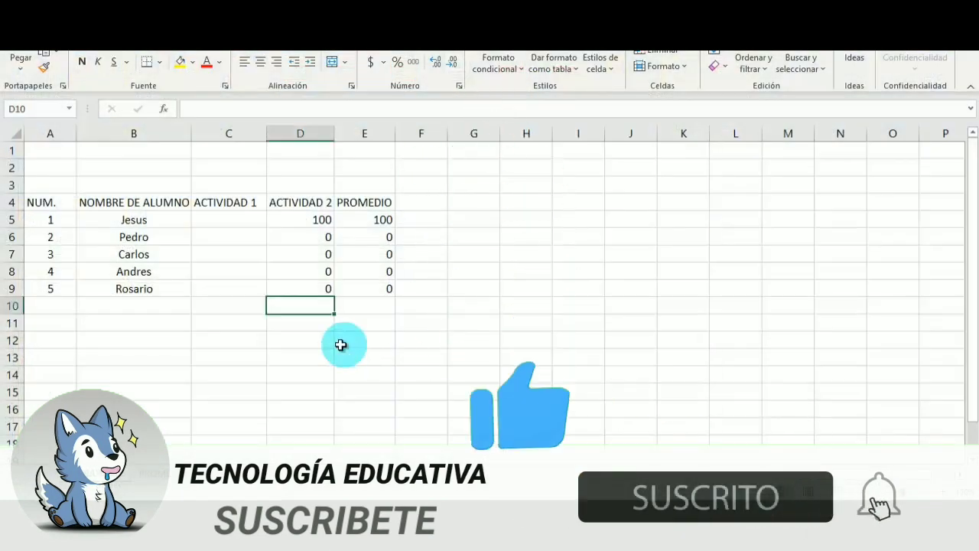
left_click(235, 222)
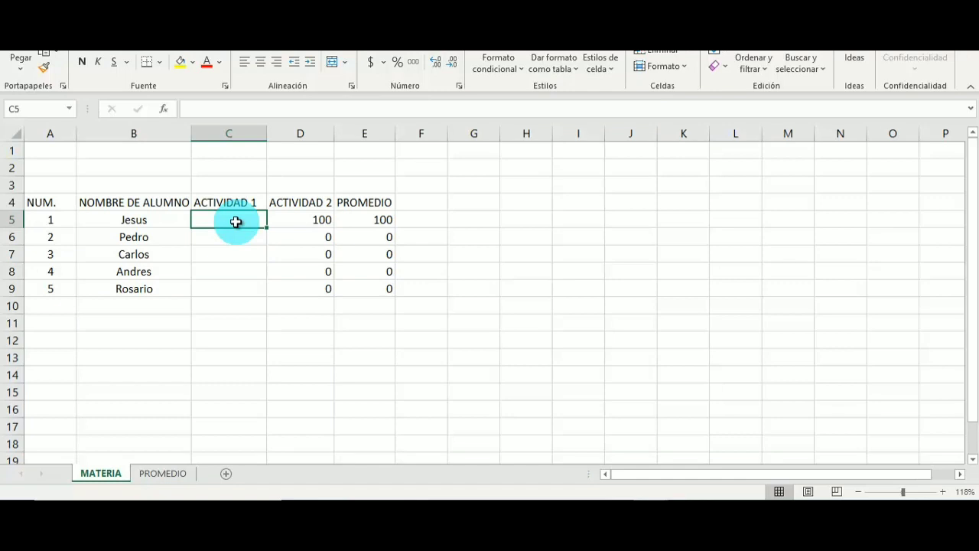